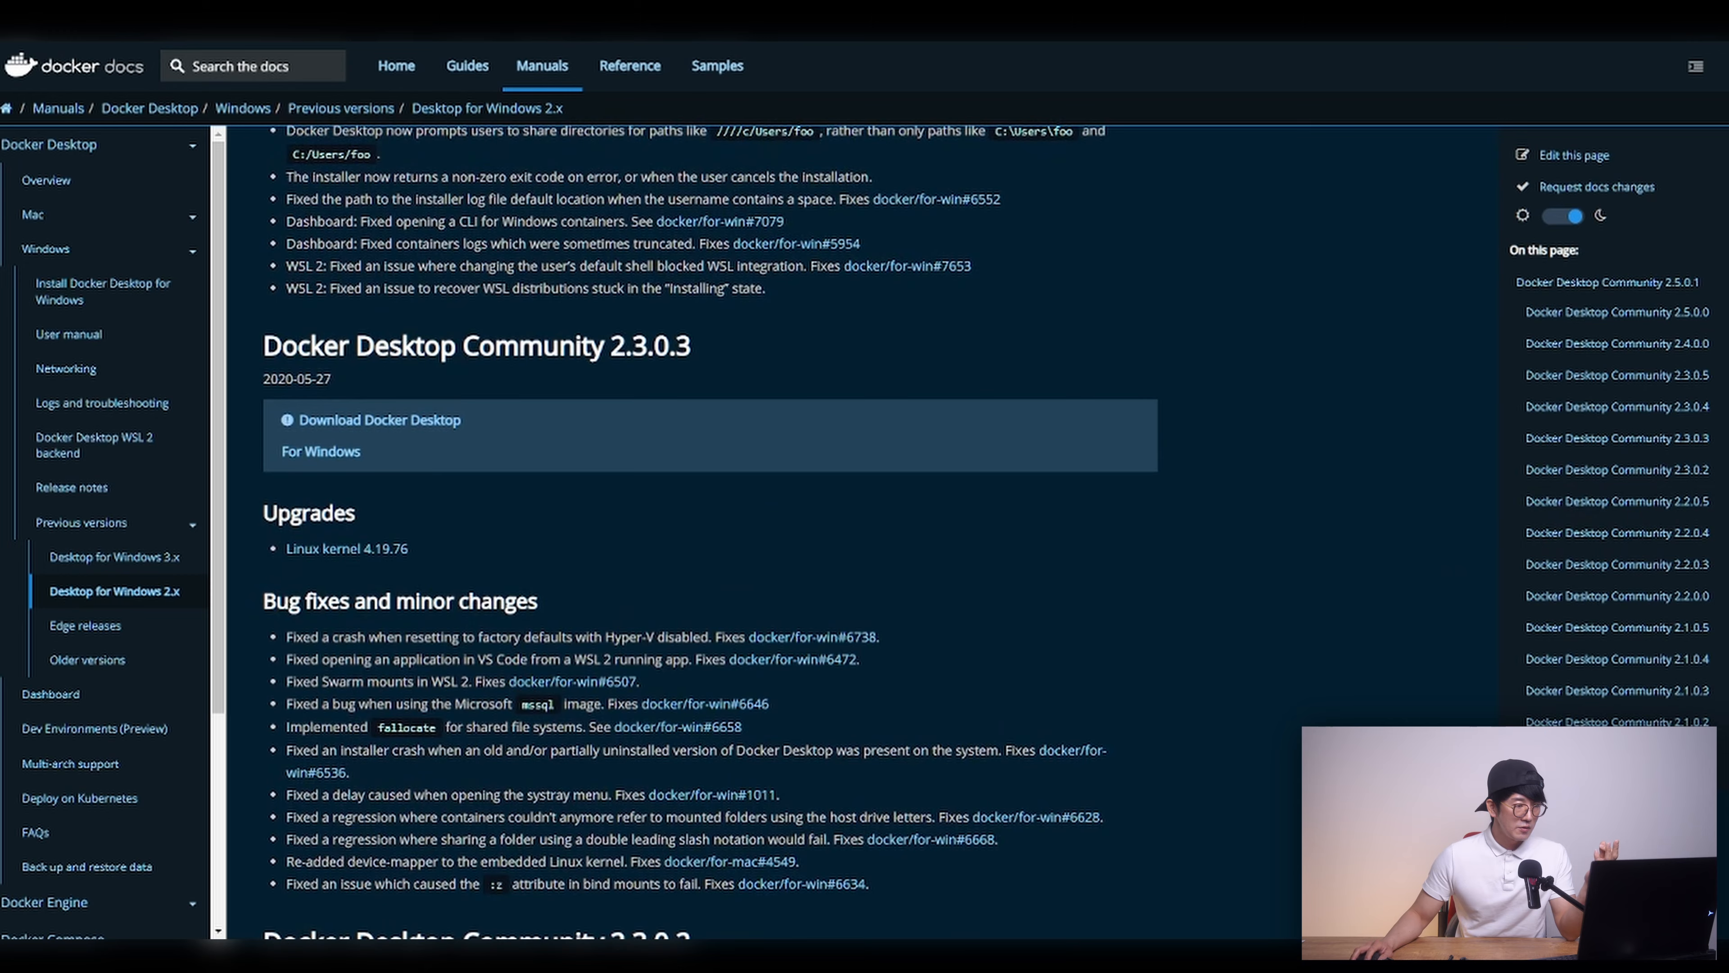
Step: Review the Docker for Windows 2.x release notes, comparing the entries from version 2.5.0.1 down to 2.3.0.2
scroll(1451, 487, "up", 4)
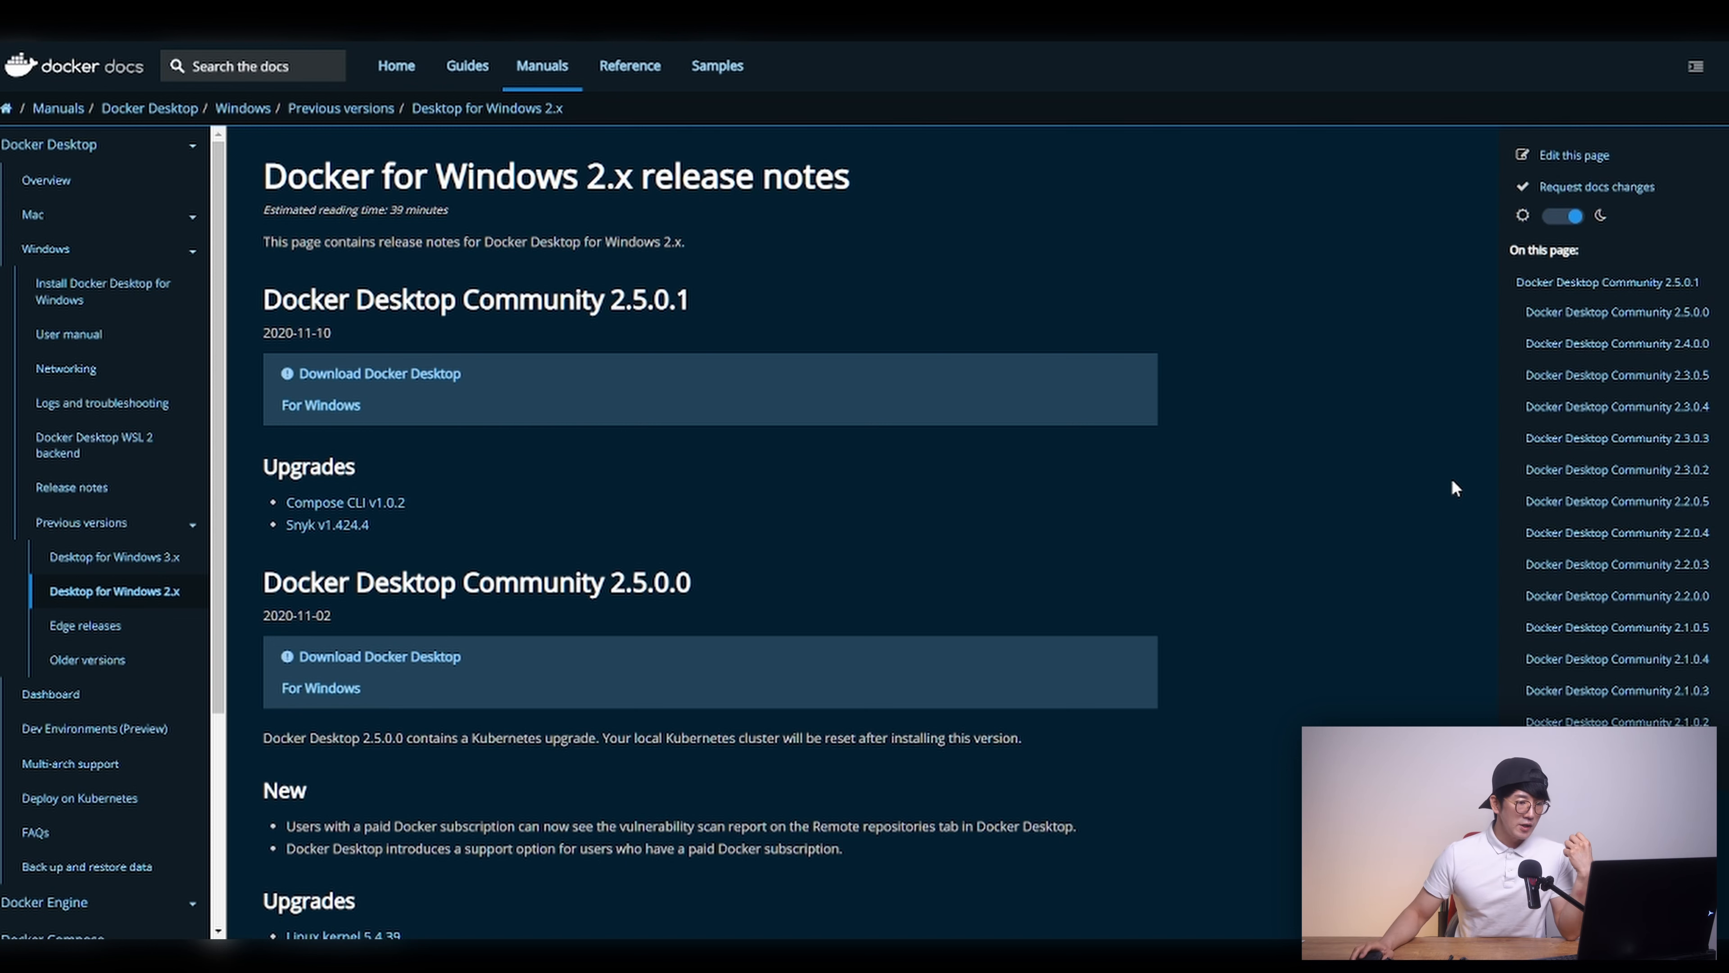
scroll(1442, 603, "down", 10)
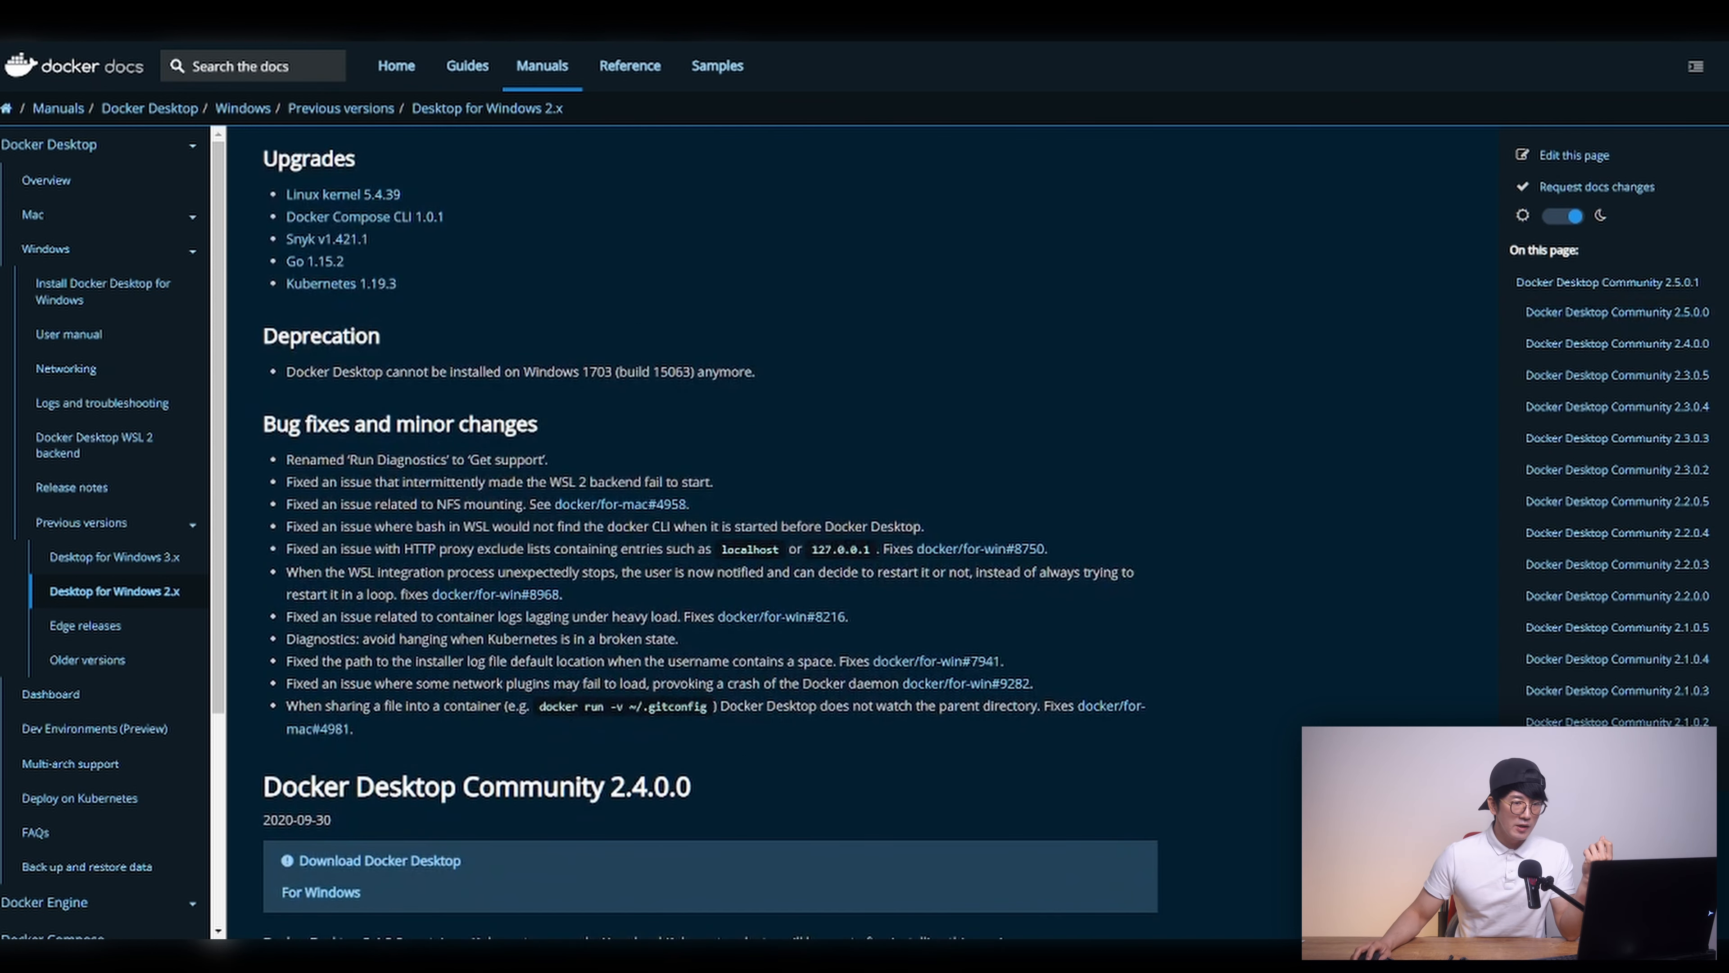
scroll(711, 531, "down", 20)
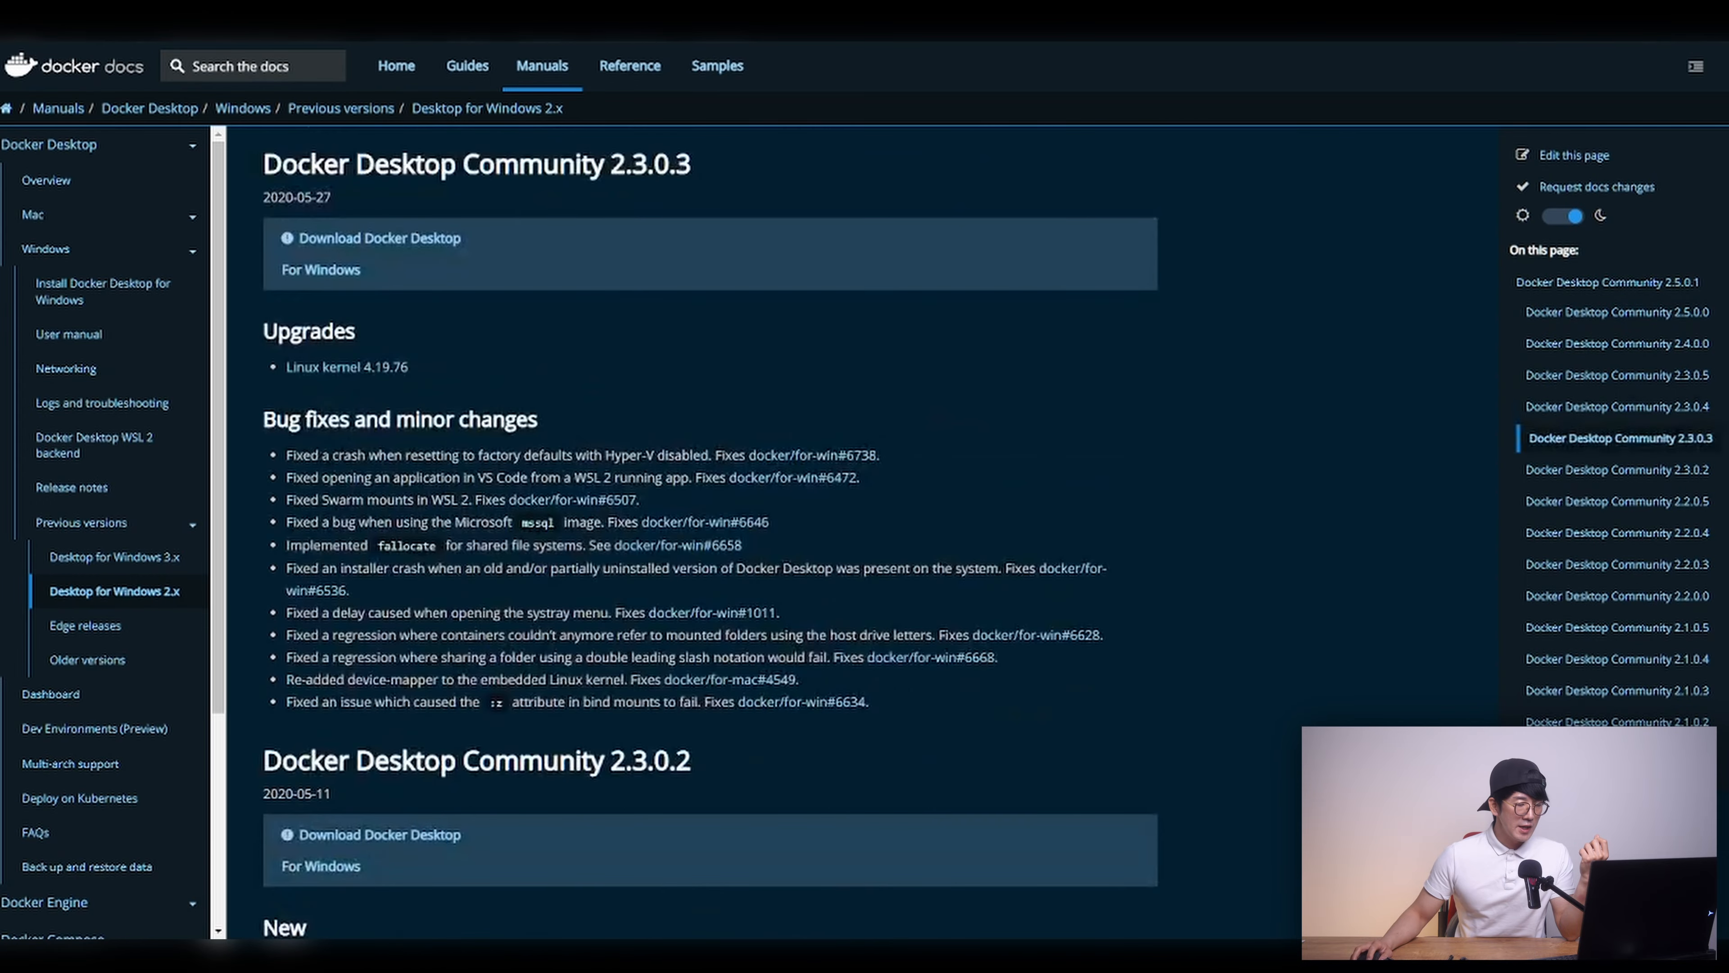
scroll(711, 531, "up", 9)
scroll(710, 532, "down", 8)
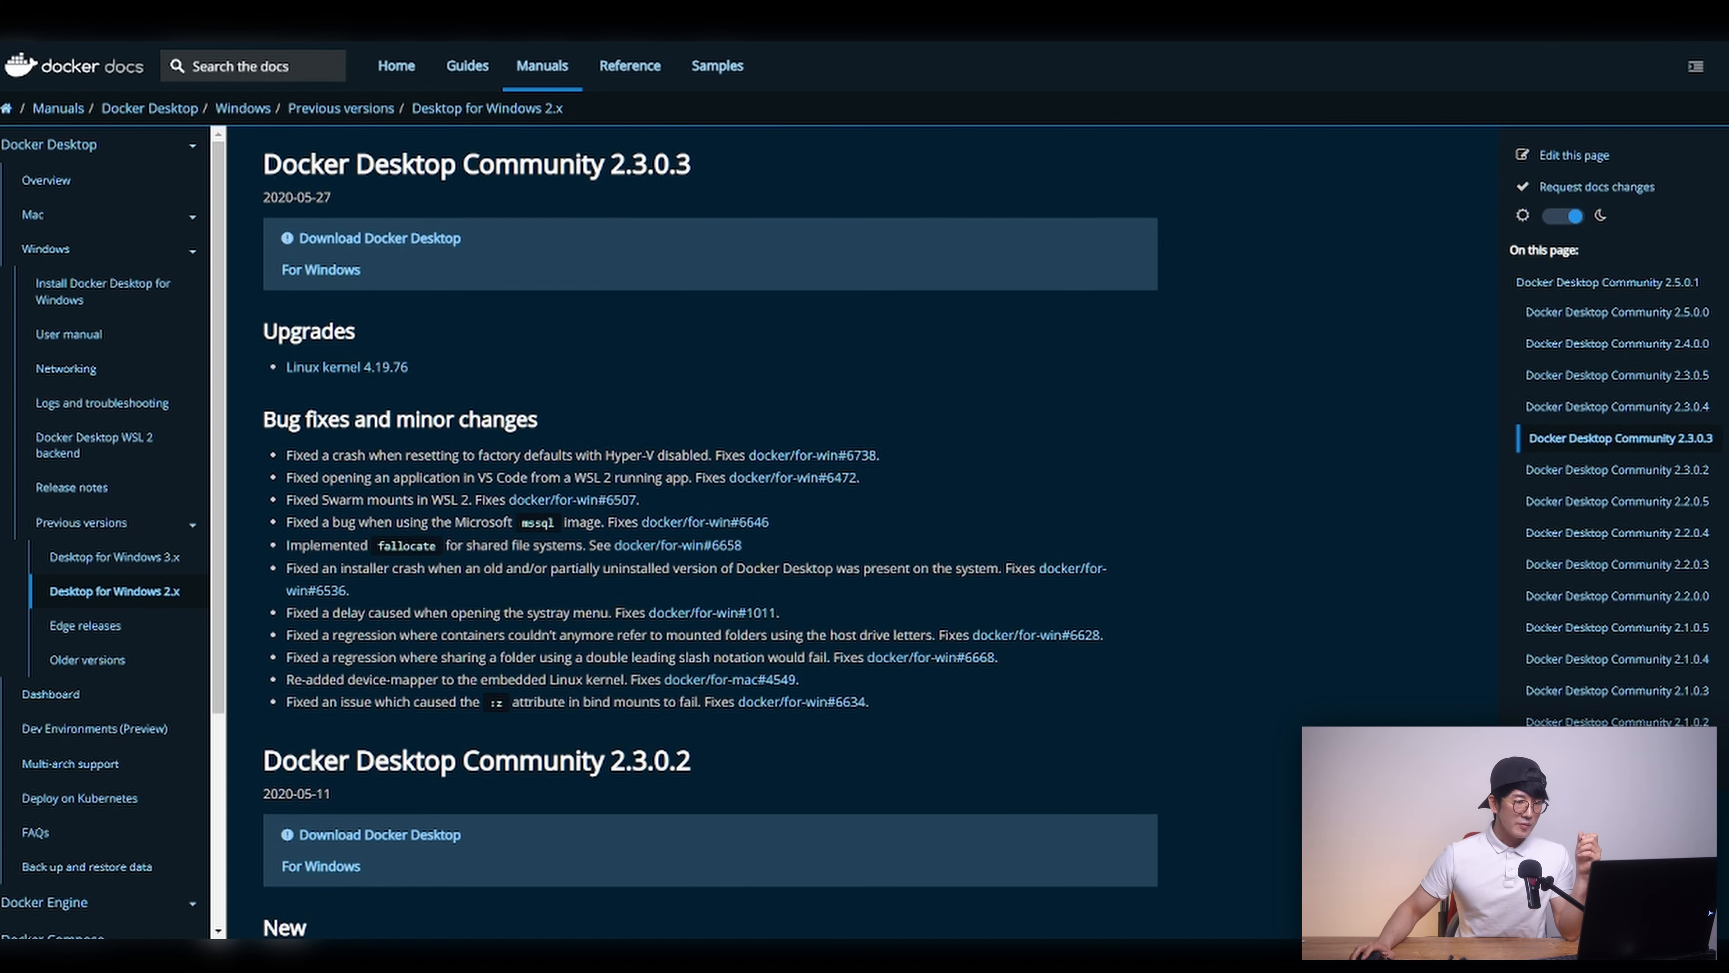
scroll(710, 531, "down", 10)
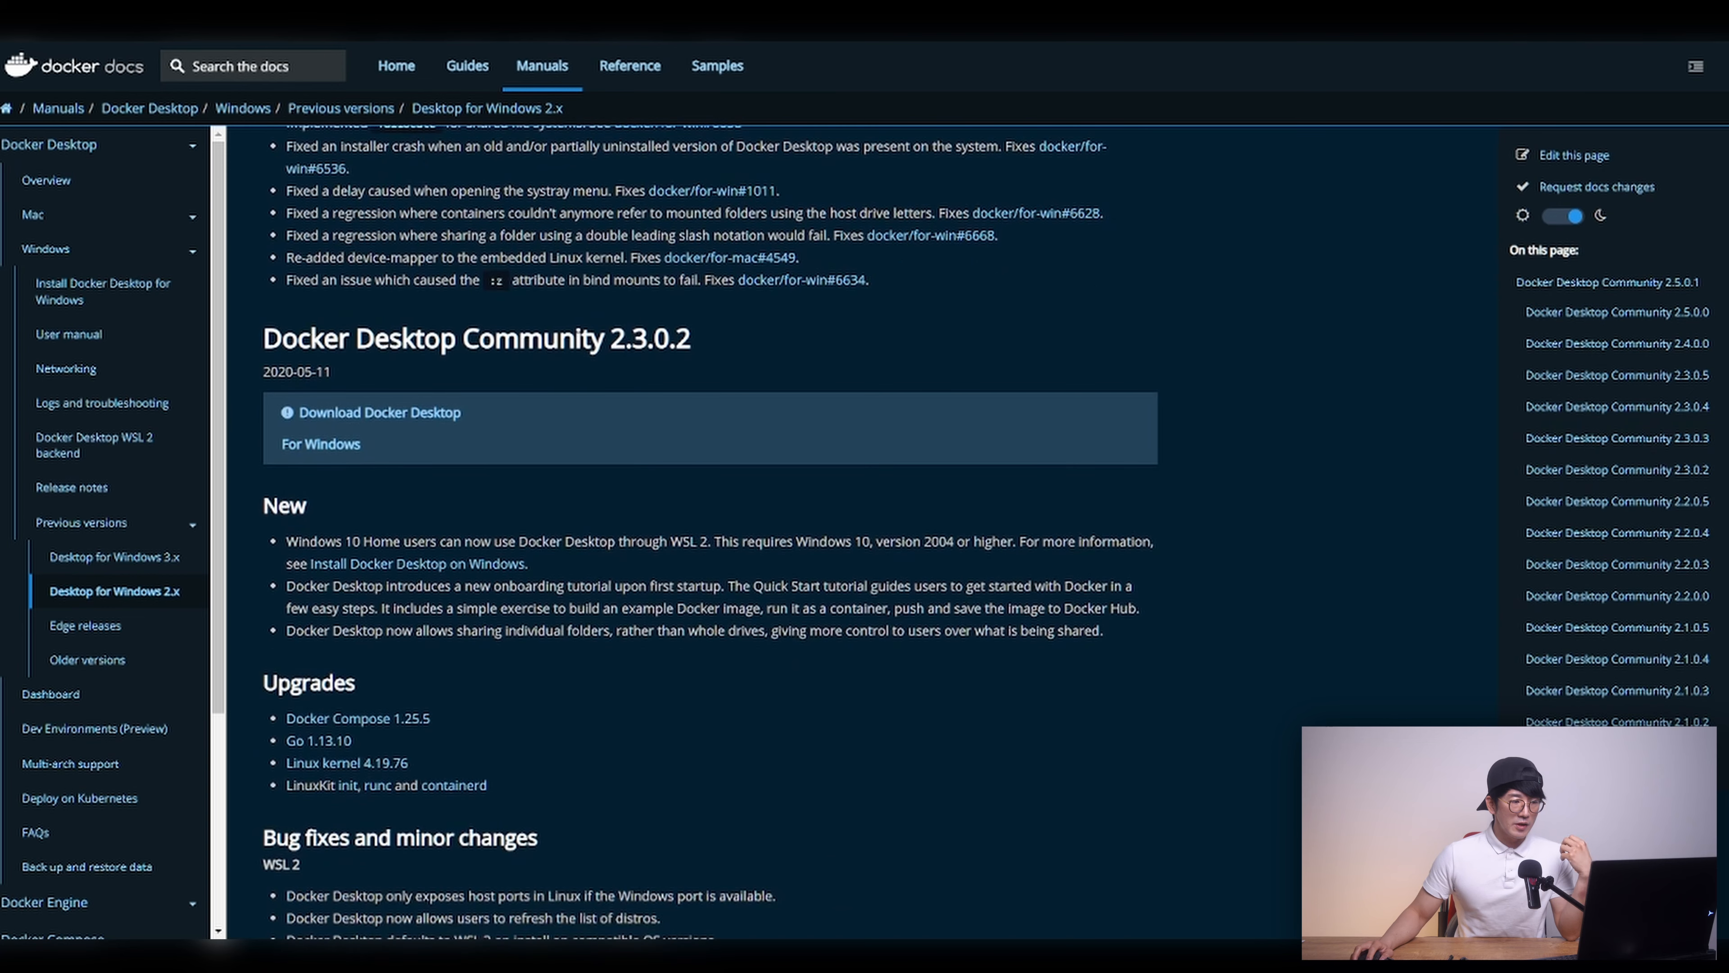
scroll(711, 531, "up", 6)
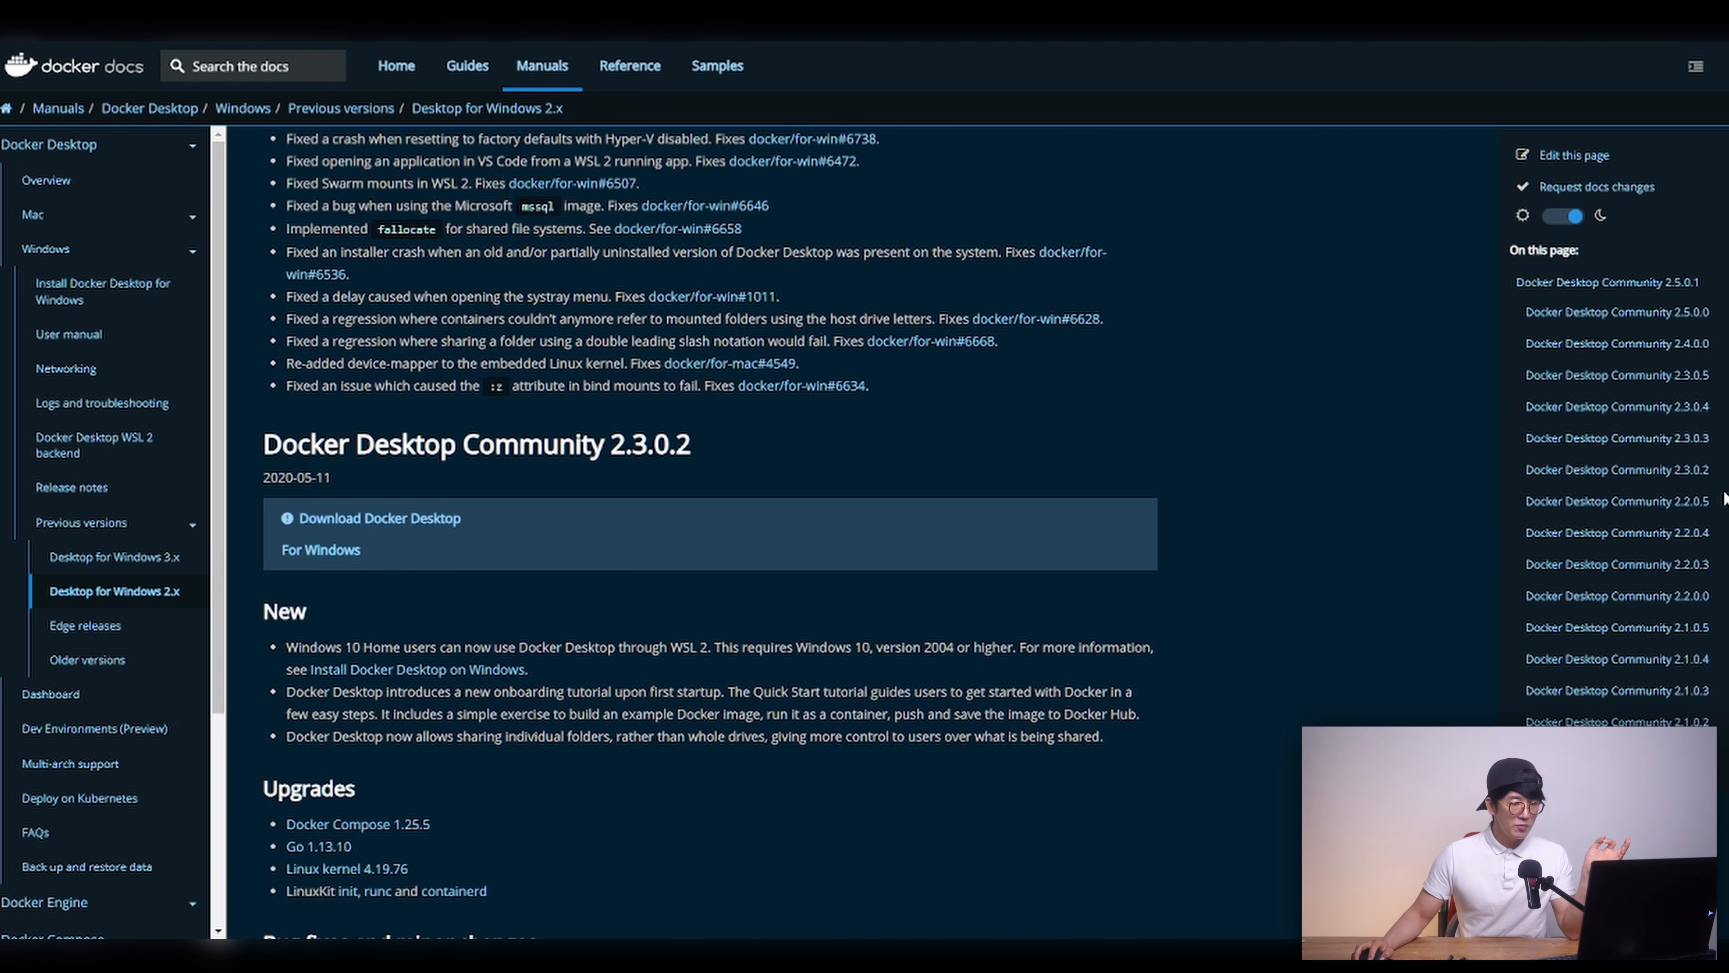
scroll(710, 531, "up", 20)
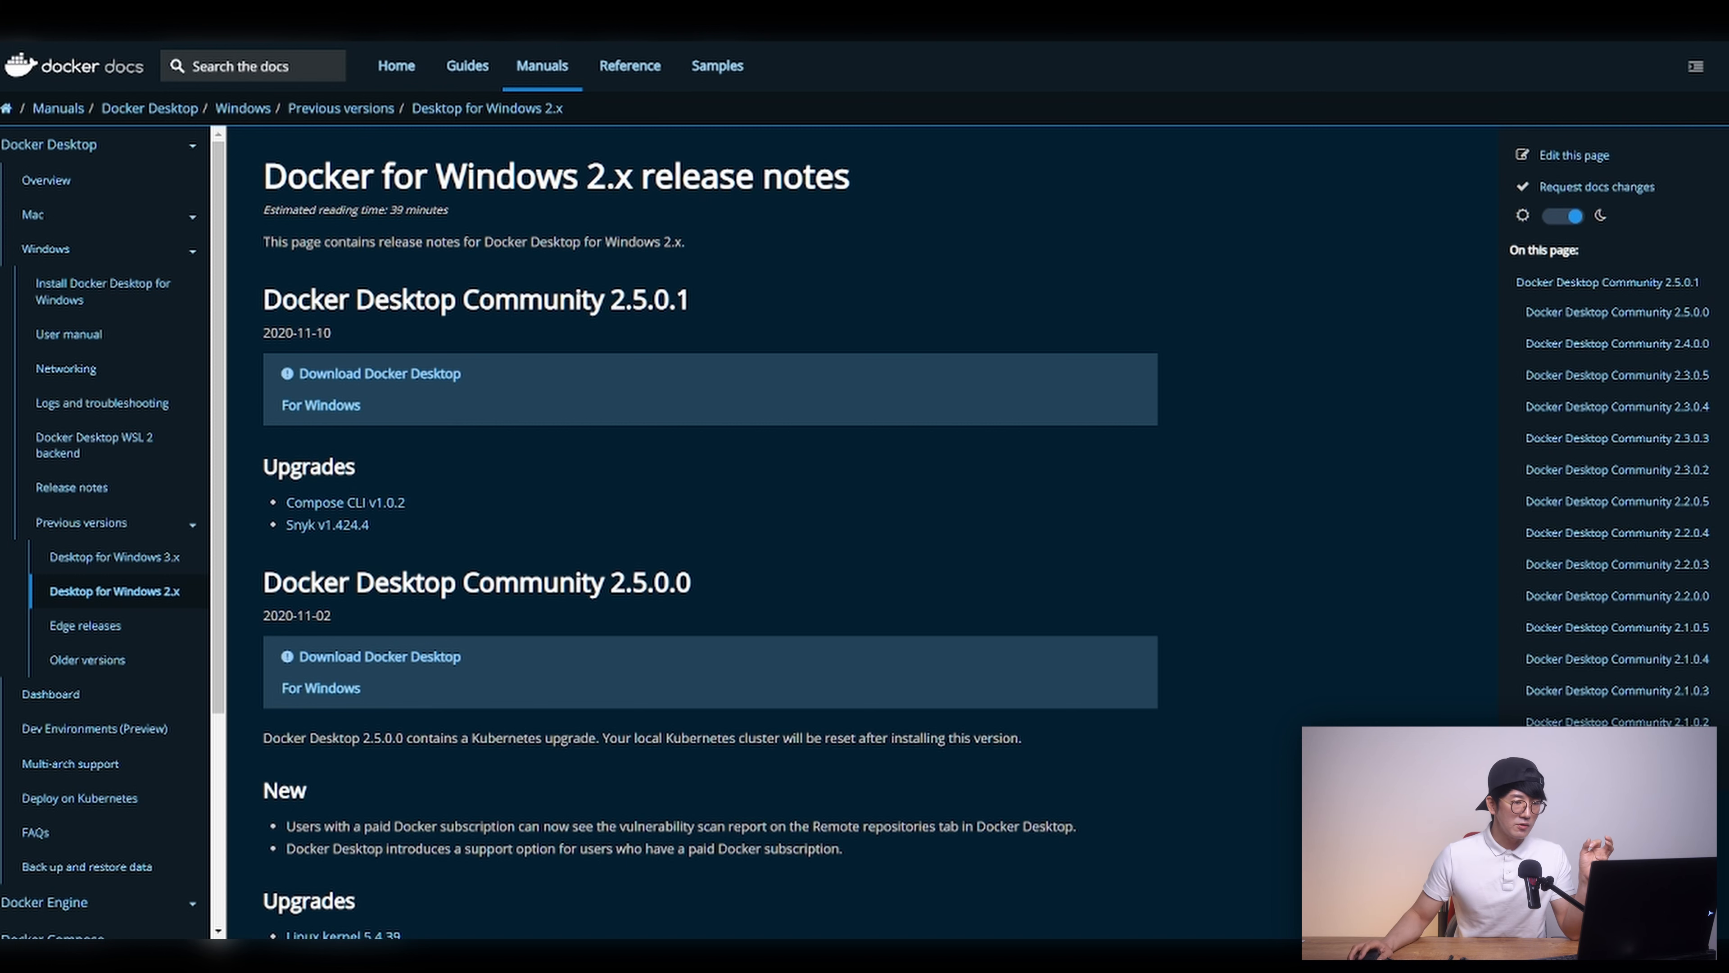
Step: Bring up the completed Docker Desktop installer and close it
mouse_move(411, 957)
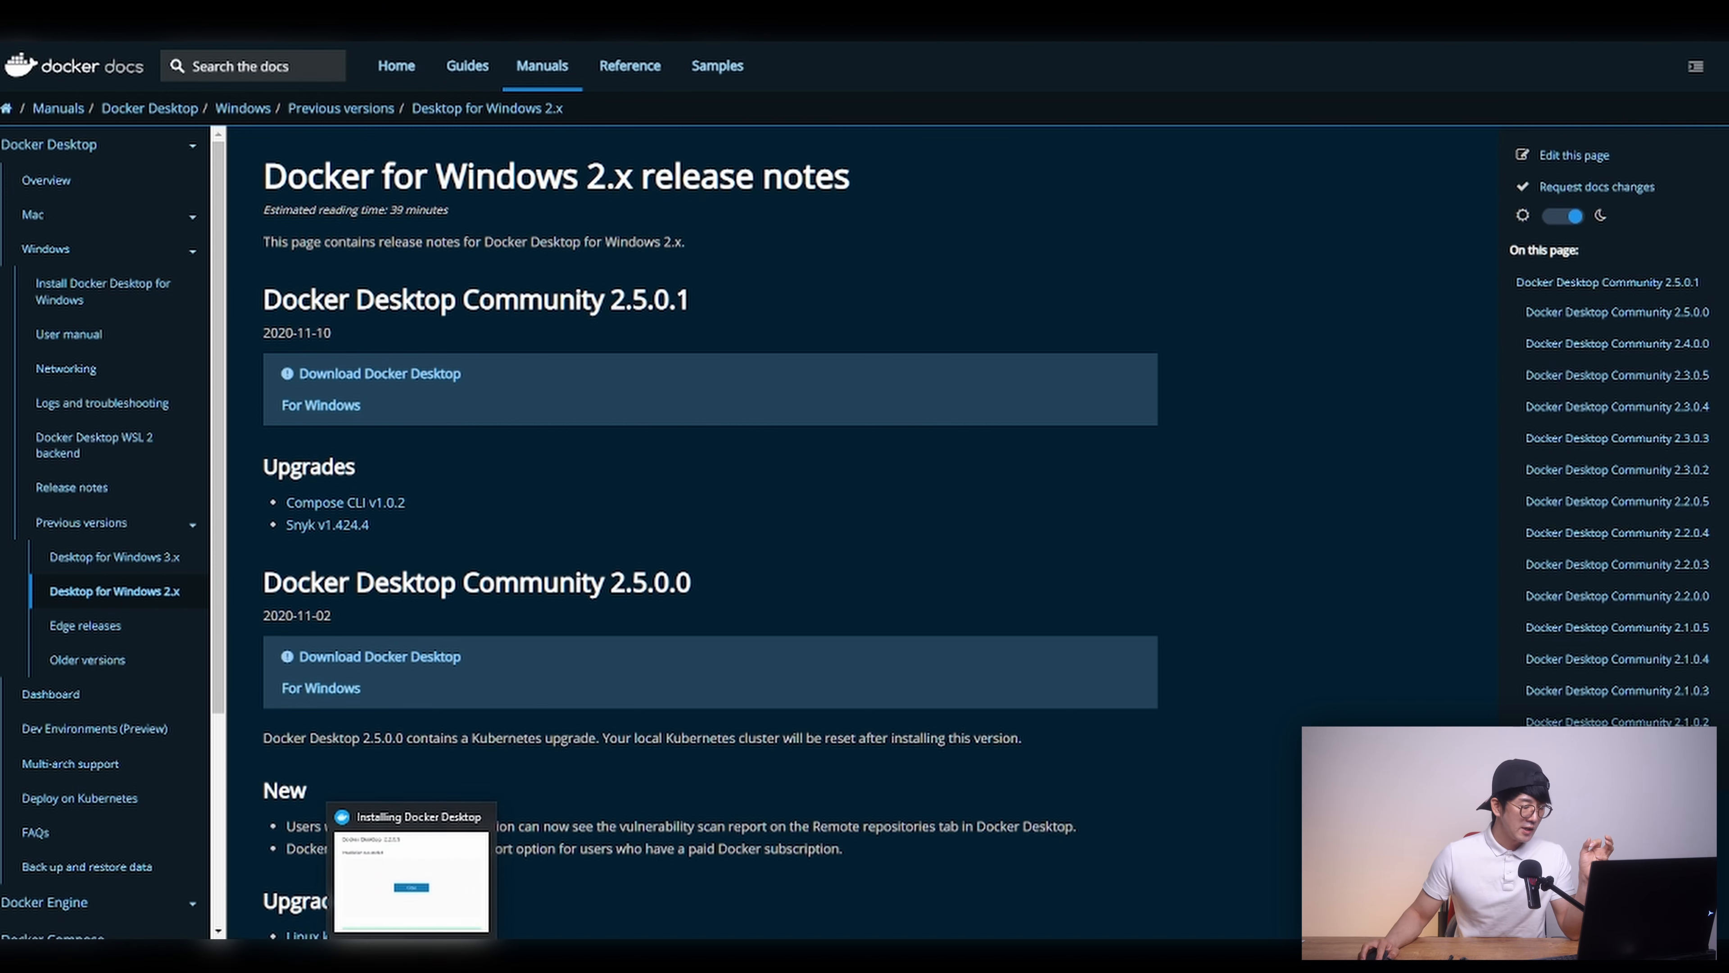
left_click(411, 882)
left_click(483, 405)
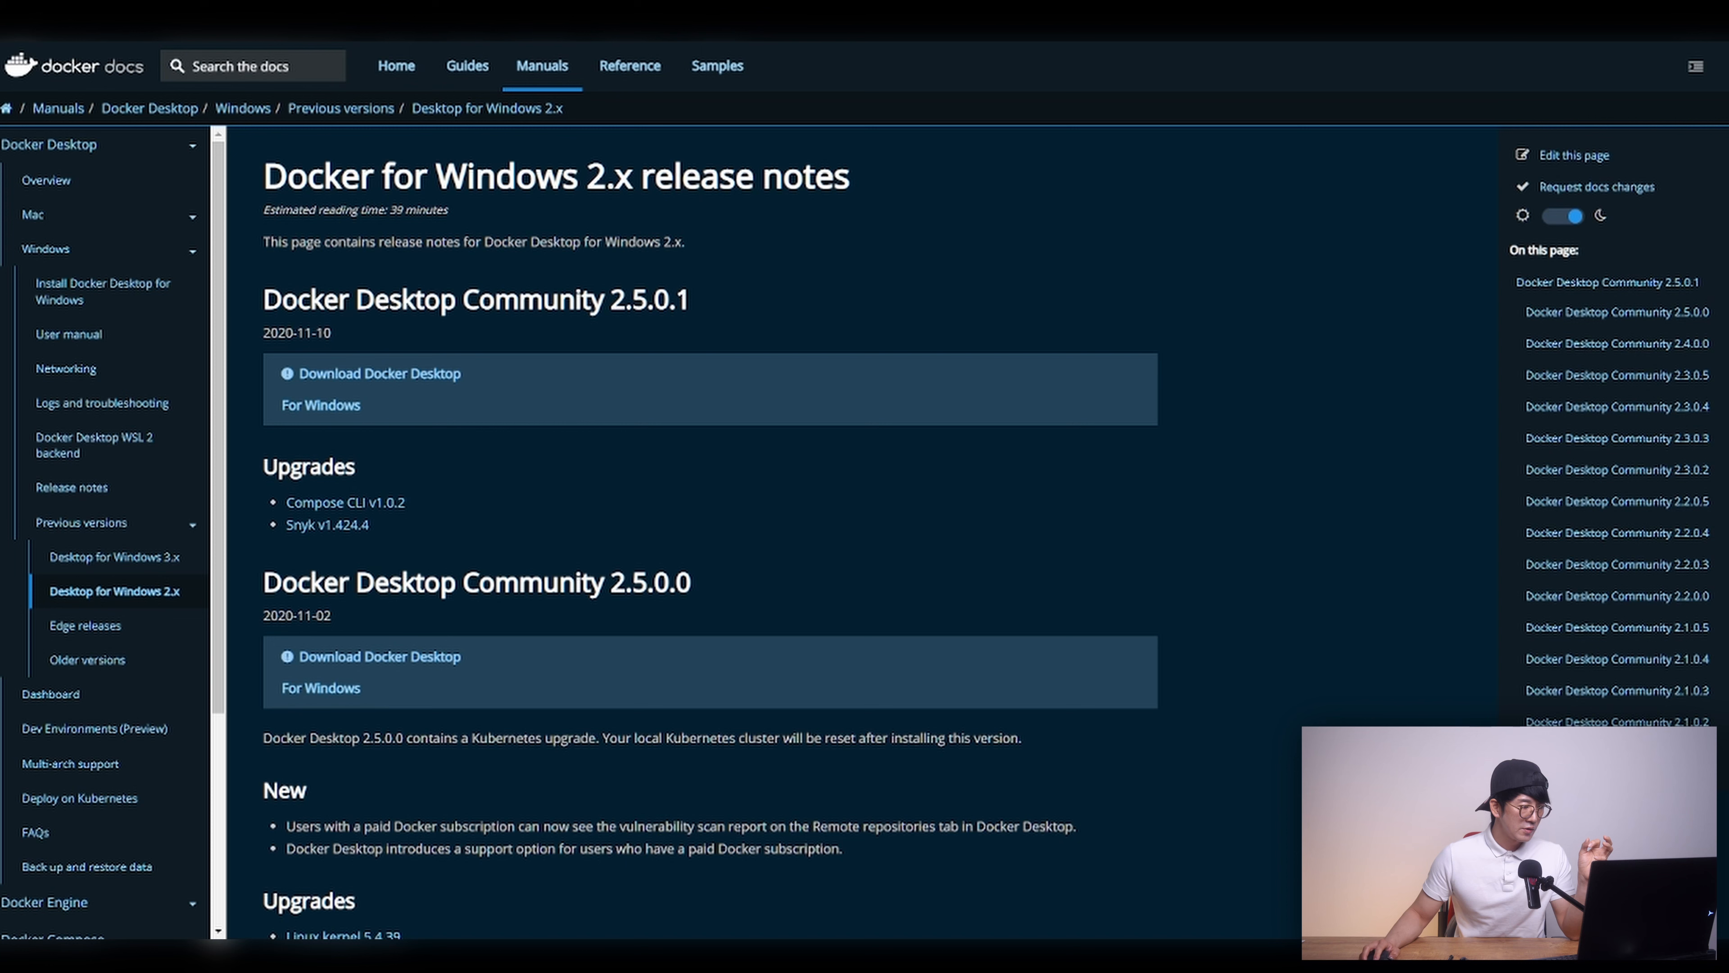
Step: Launch Docker Desktop from its shortcut in the Desktop folder and minimize the folder window
left_click(187, 961)
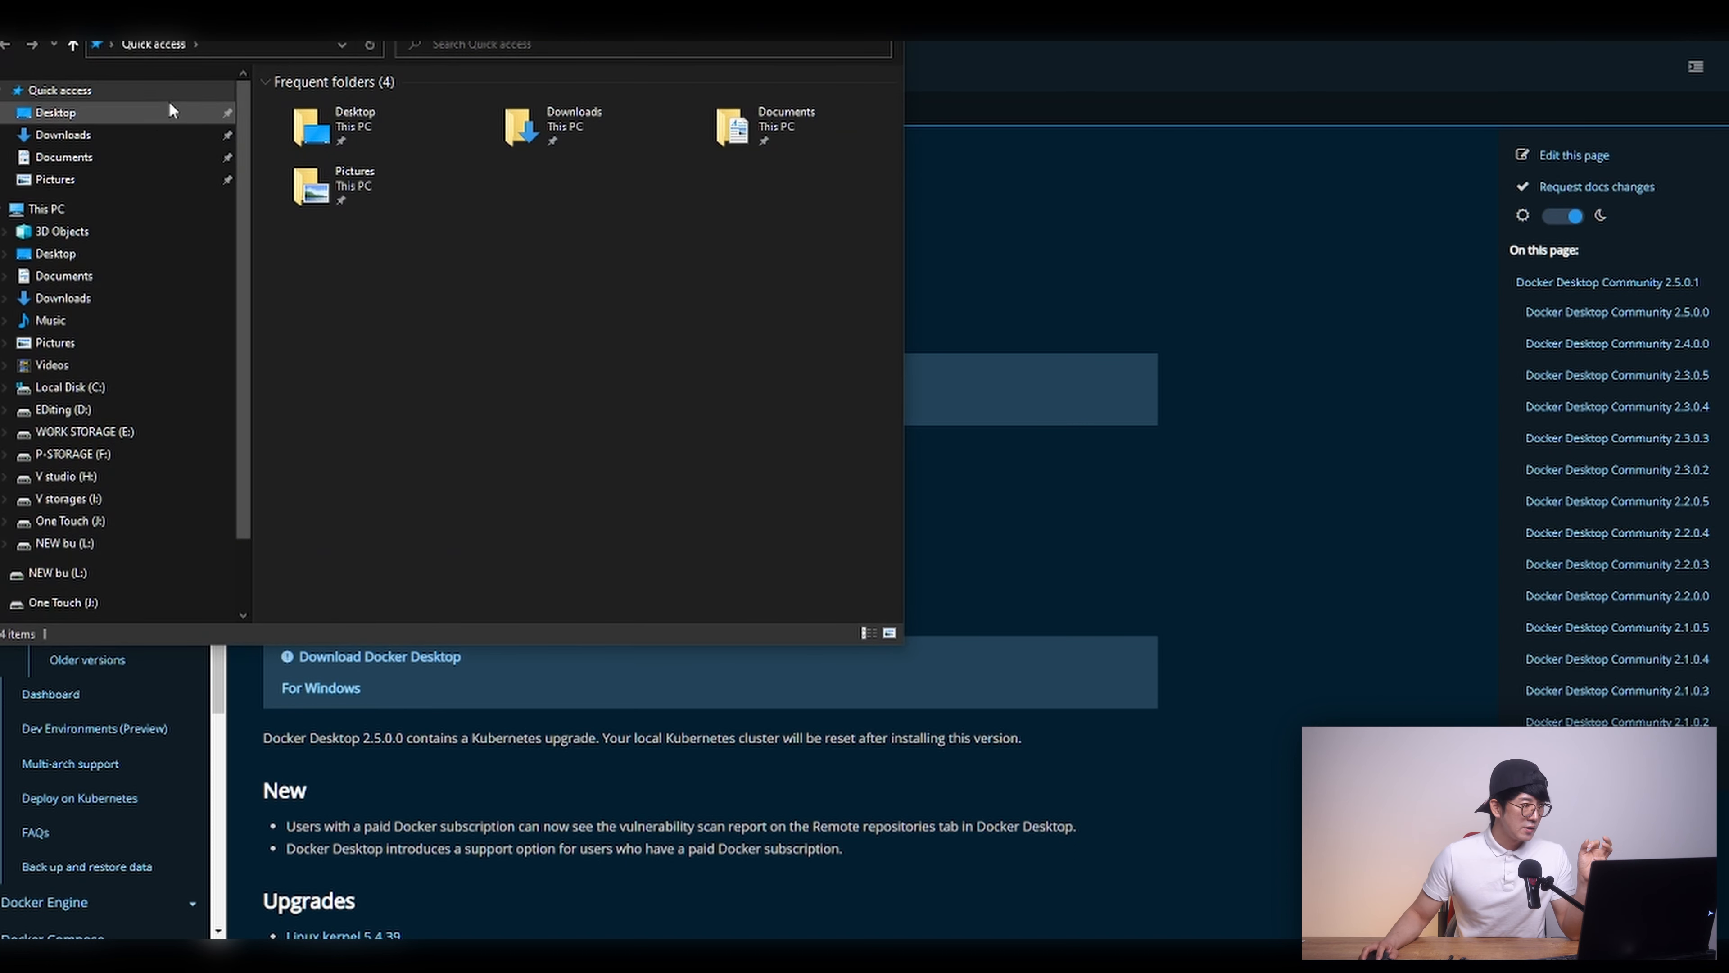
left_click(132, 117)
left_click_drag(215, 0, 0, 83)
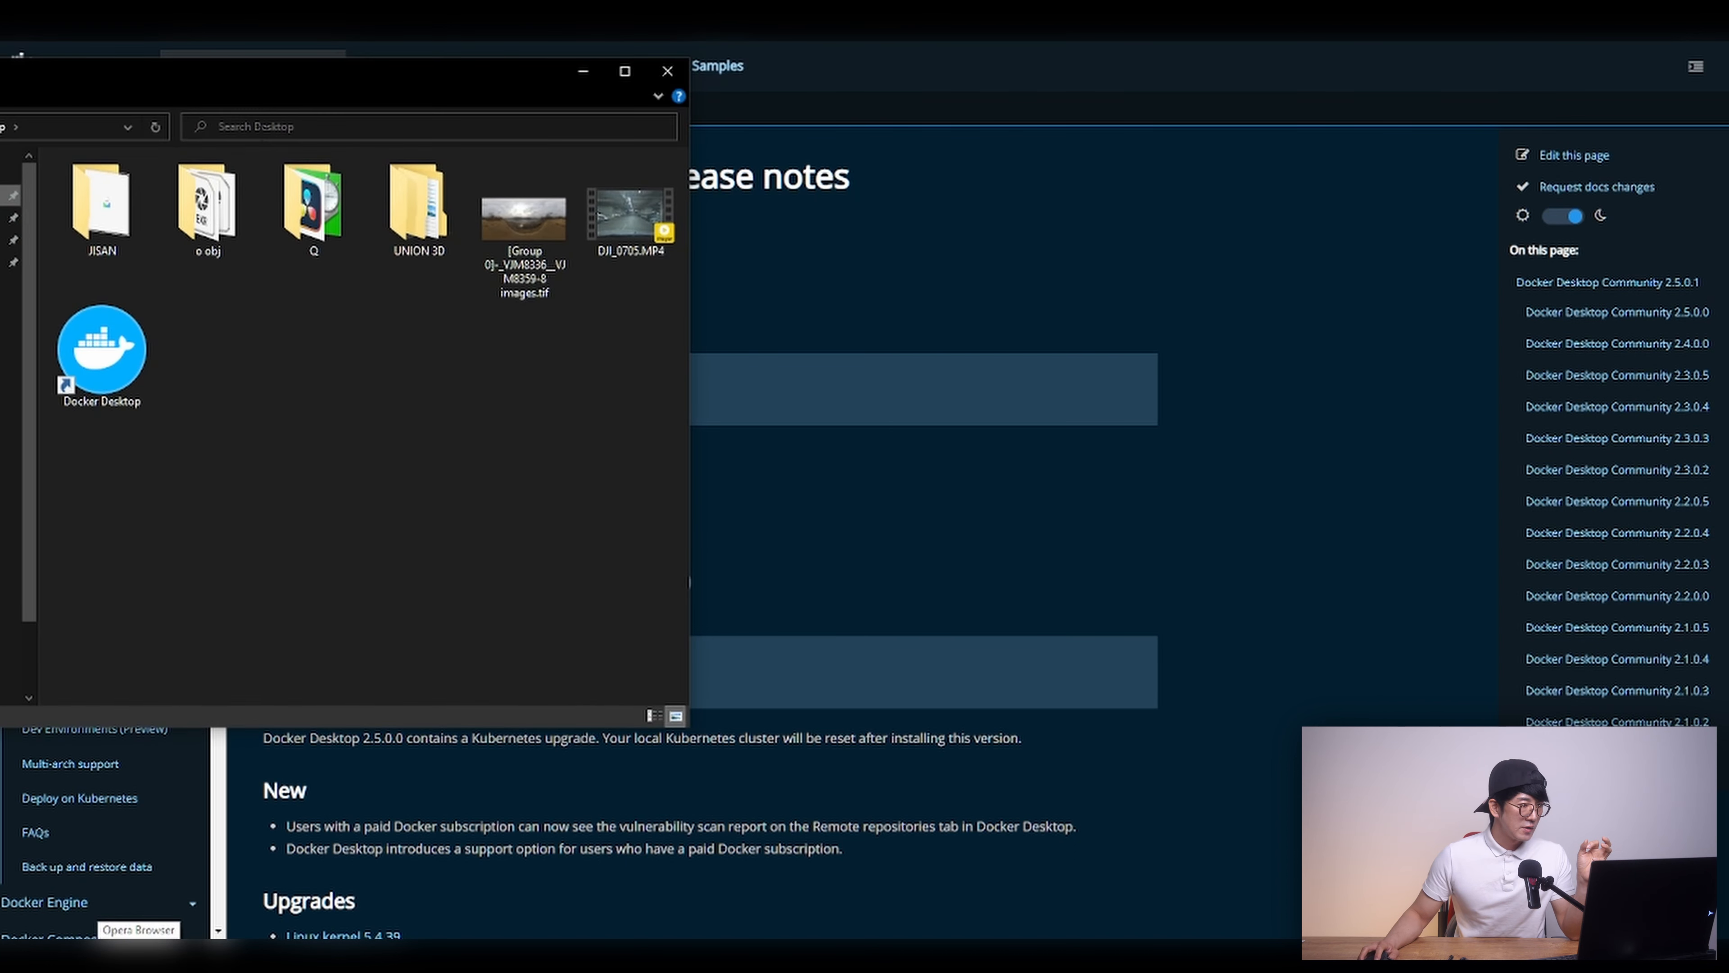
double_click(143, 359)
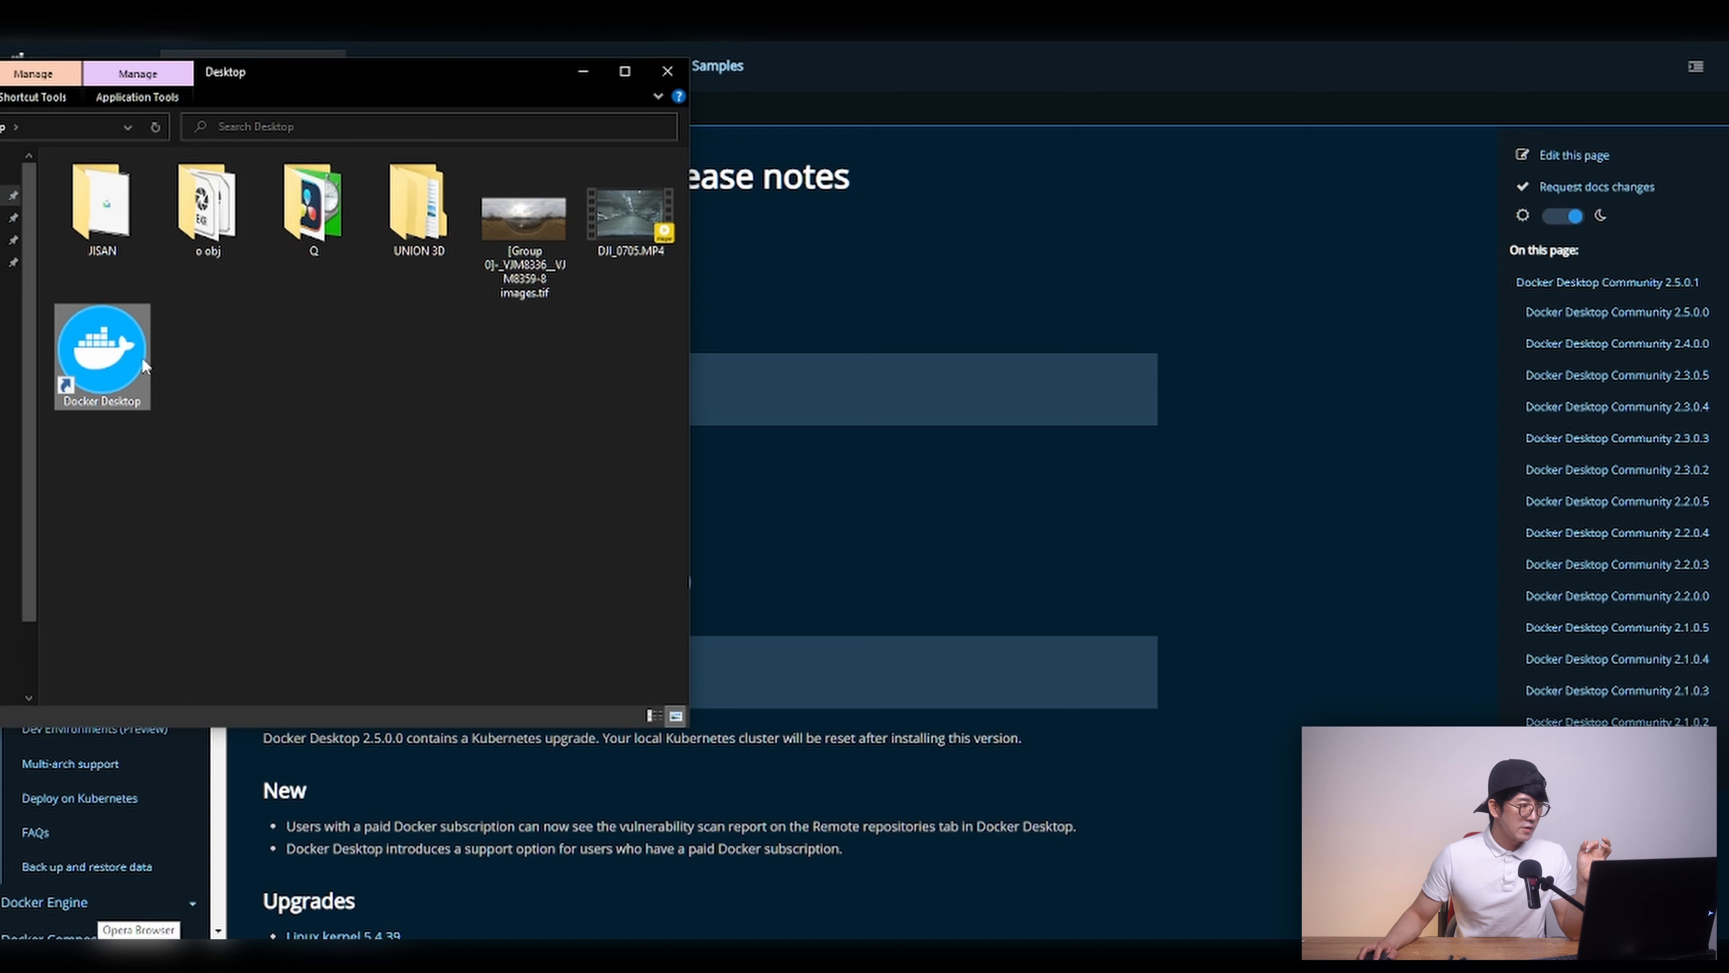
left_click(578, 74)
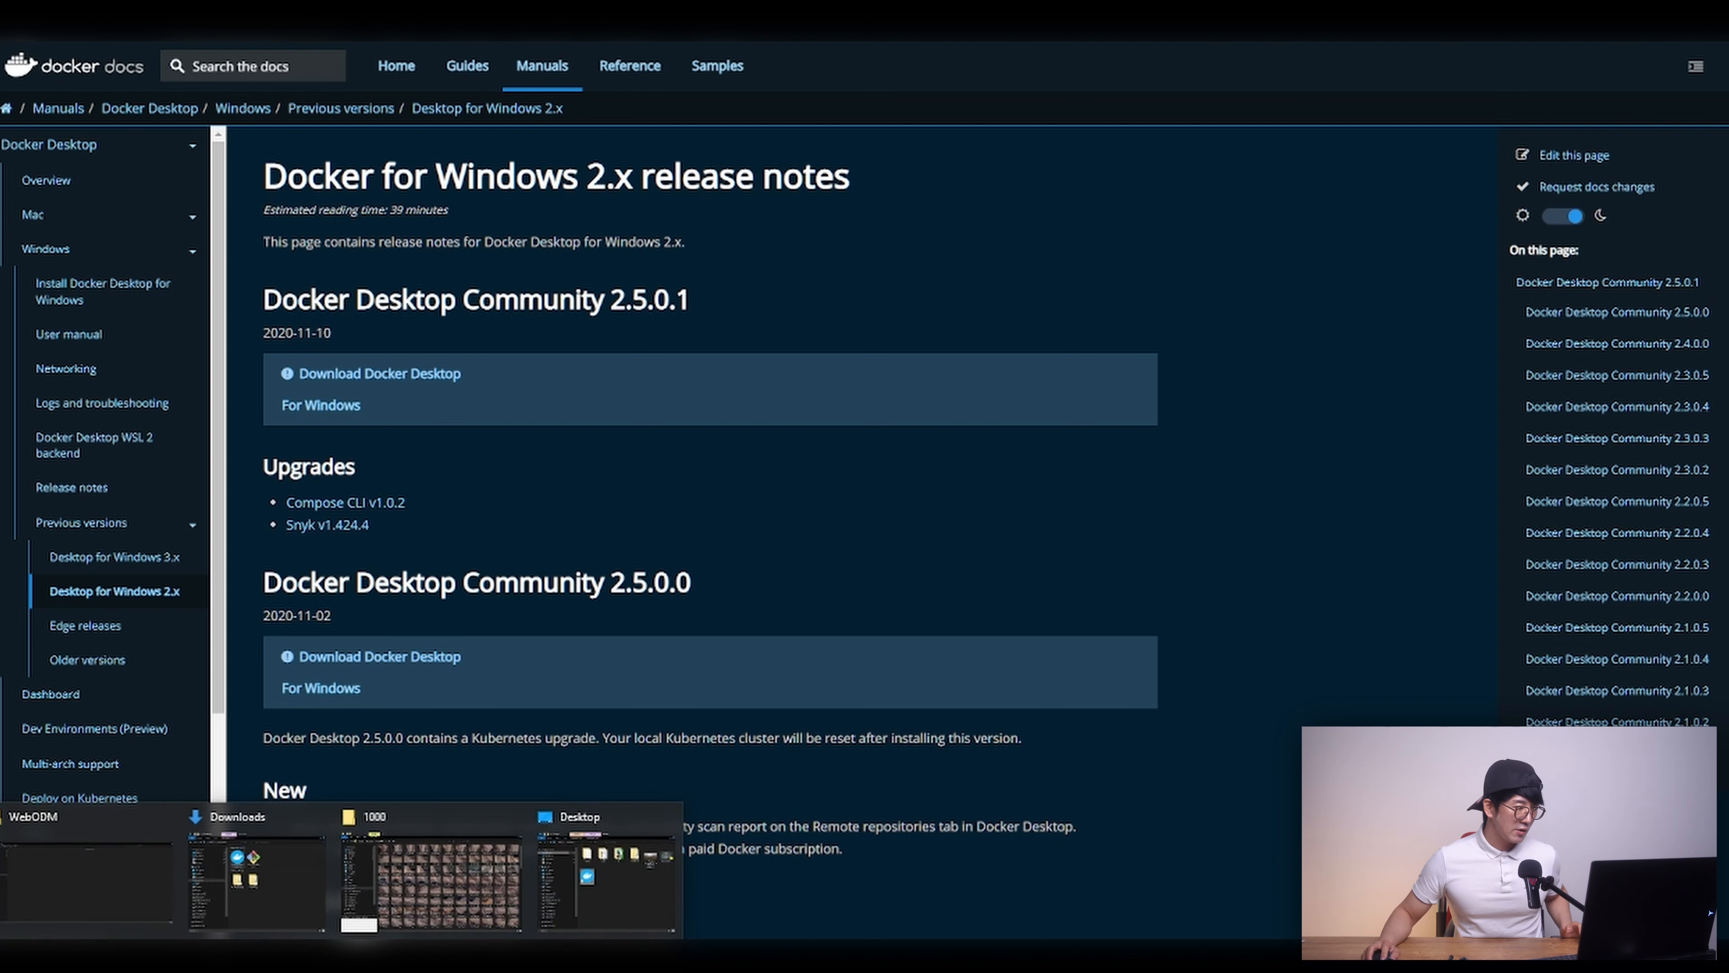
Step: Run the Git-2.35.1.2-64-bit installer from Downloads, accepting the license, the existing C:\Program Files\Git folder and the default components
left_click(262, 879)
double_click(198, 462)
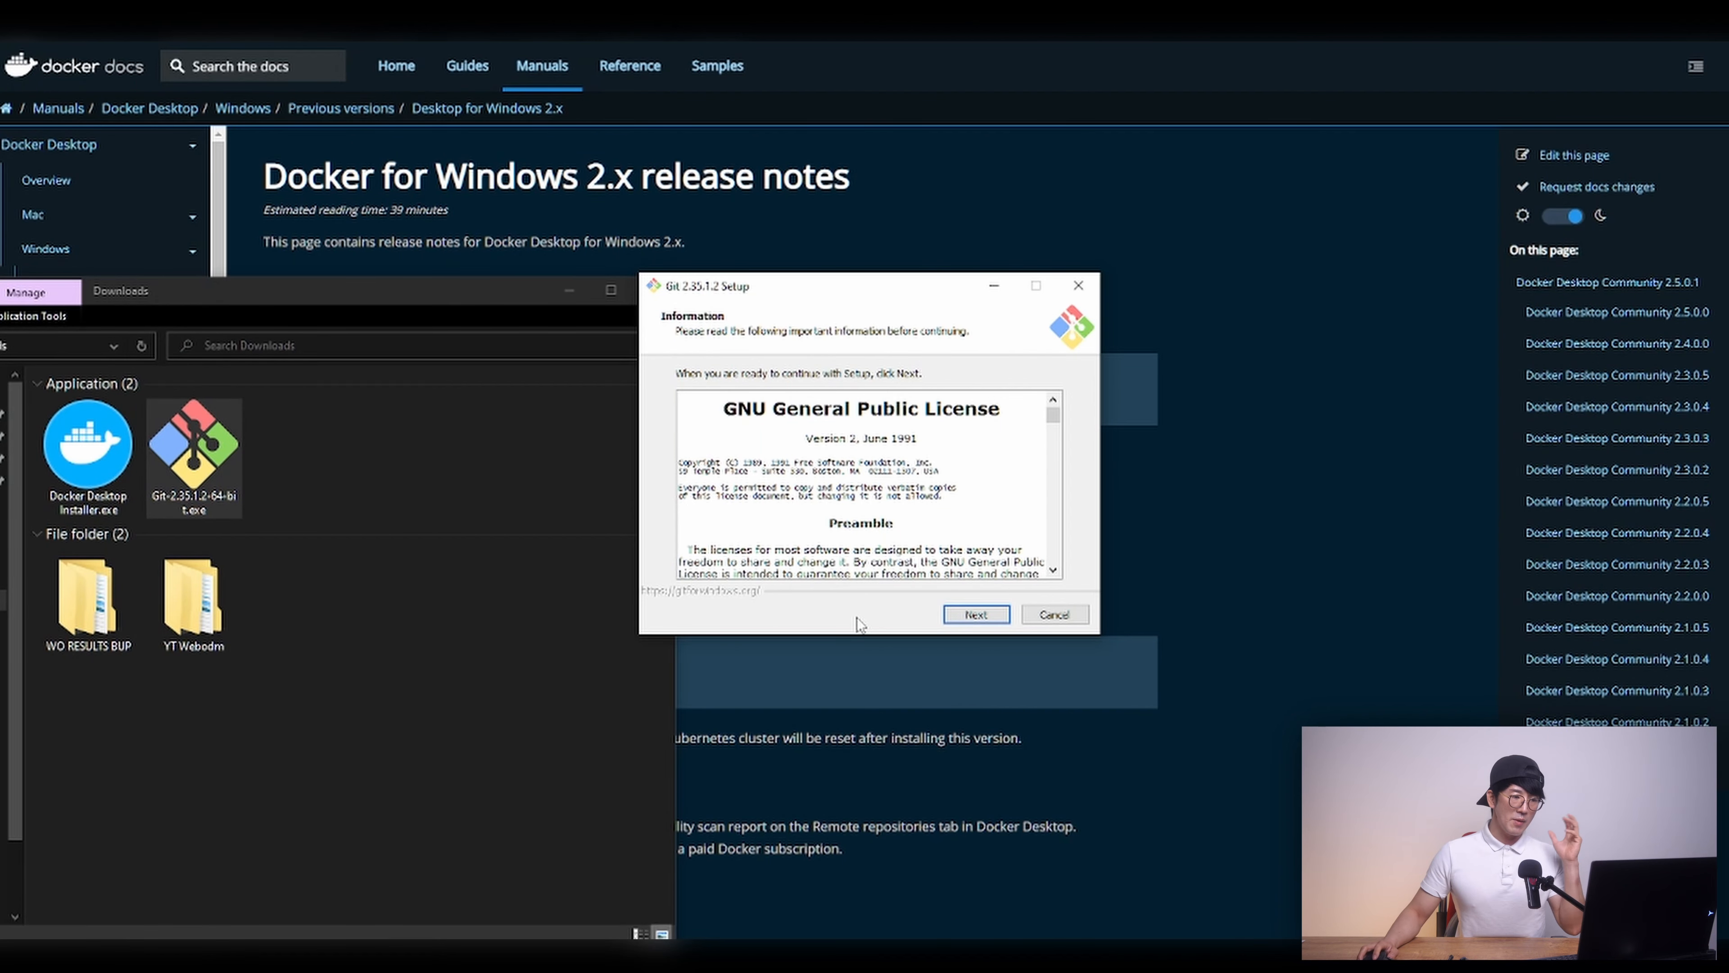
left_click(976, 614)
left_click(976, 614)
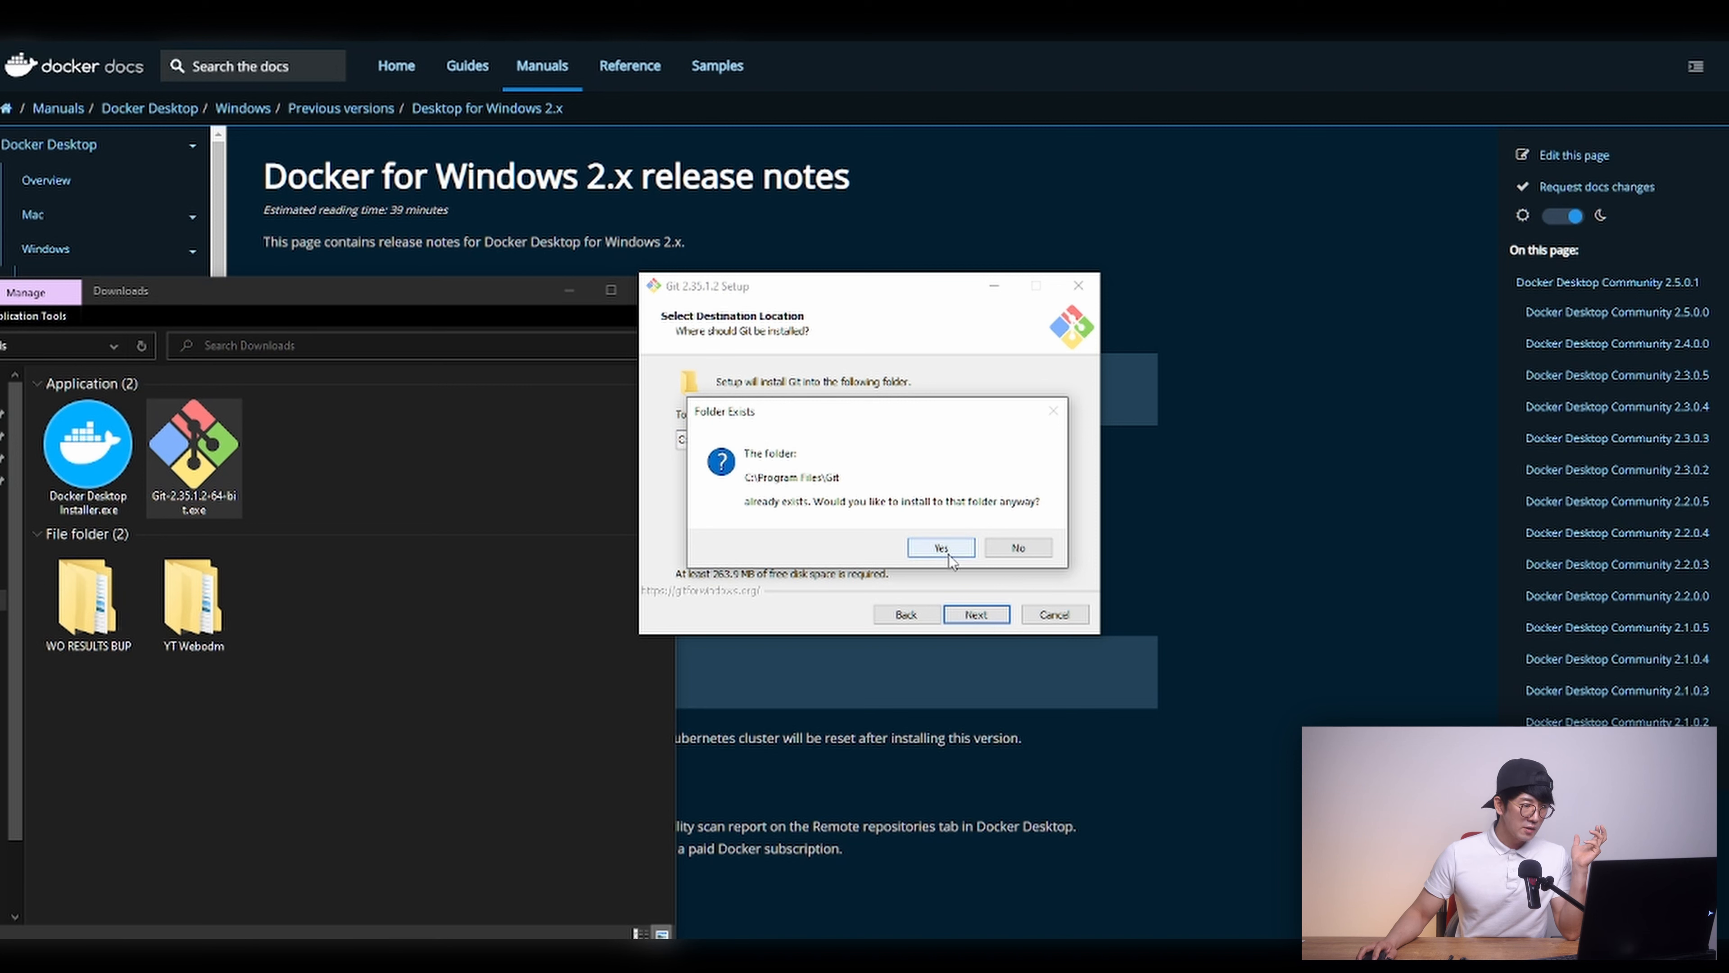
left_click(946, 549)
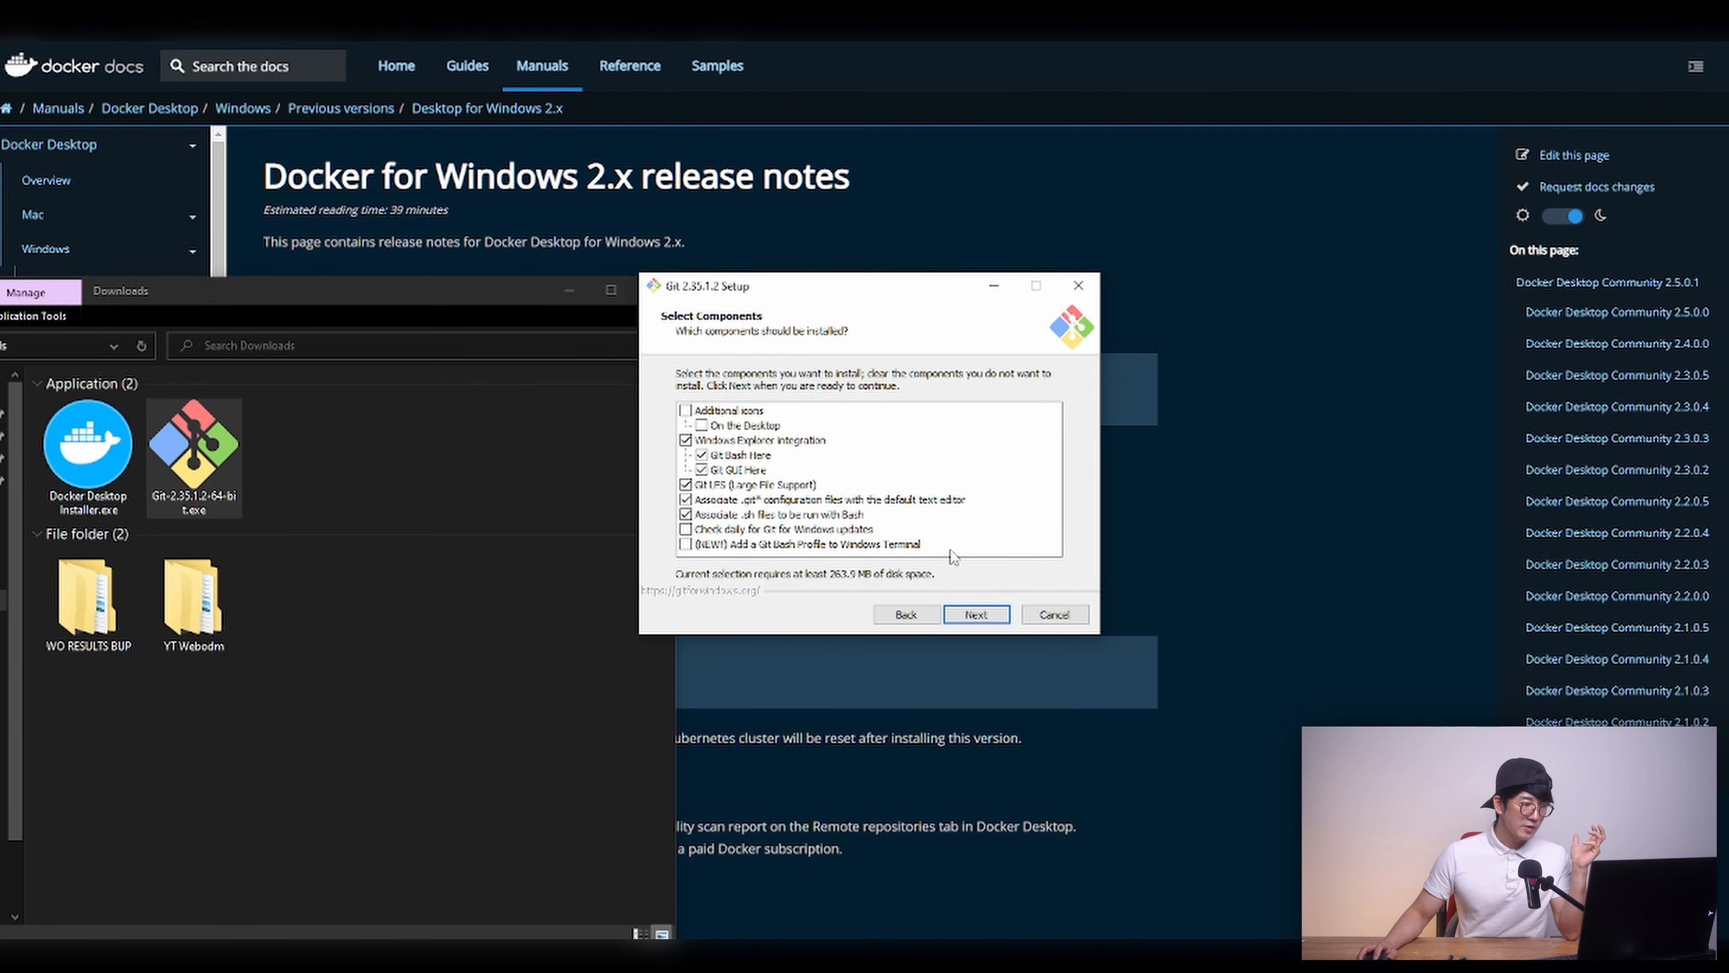
left_click(976, 614)
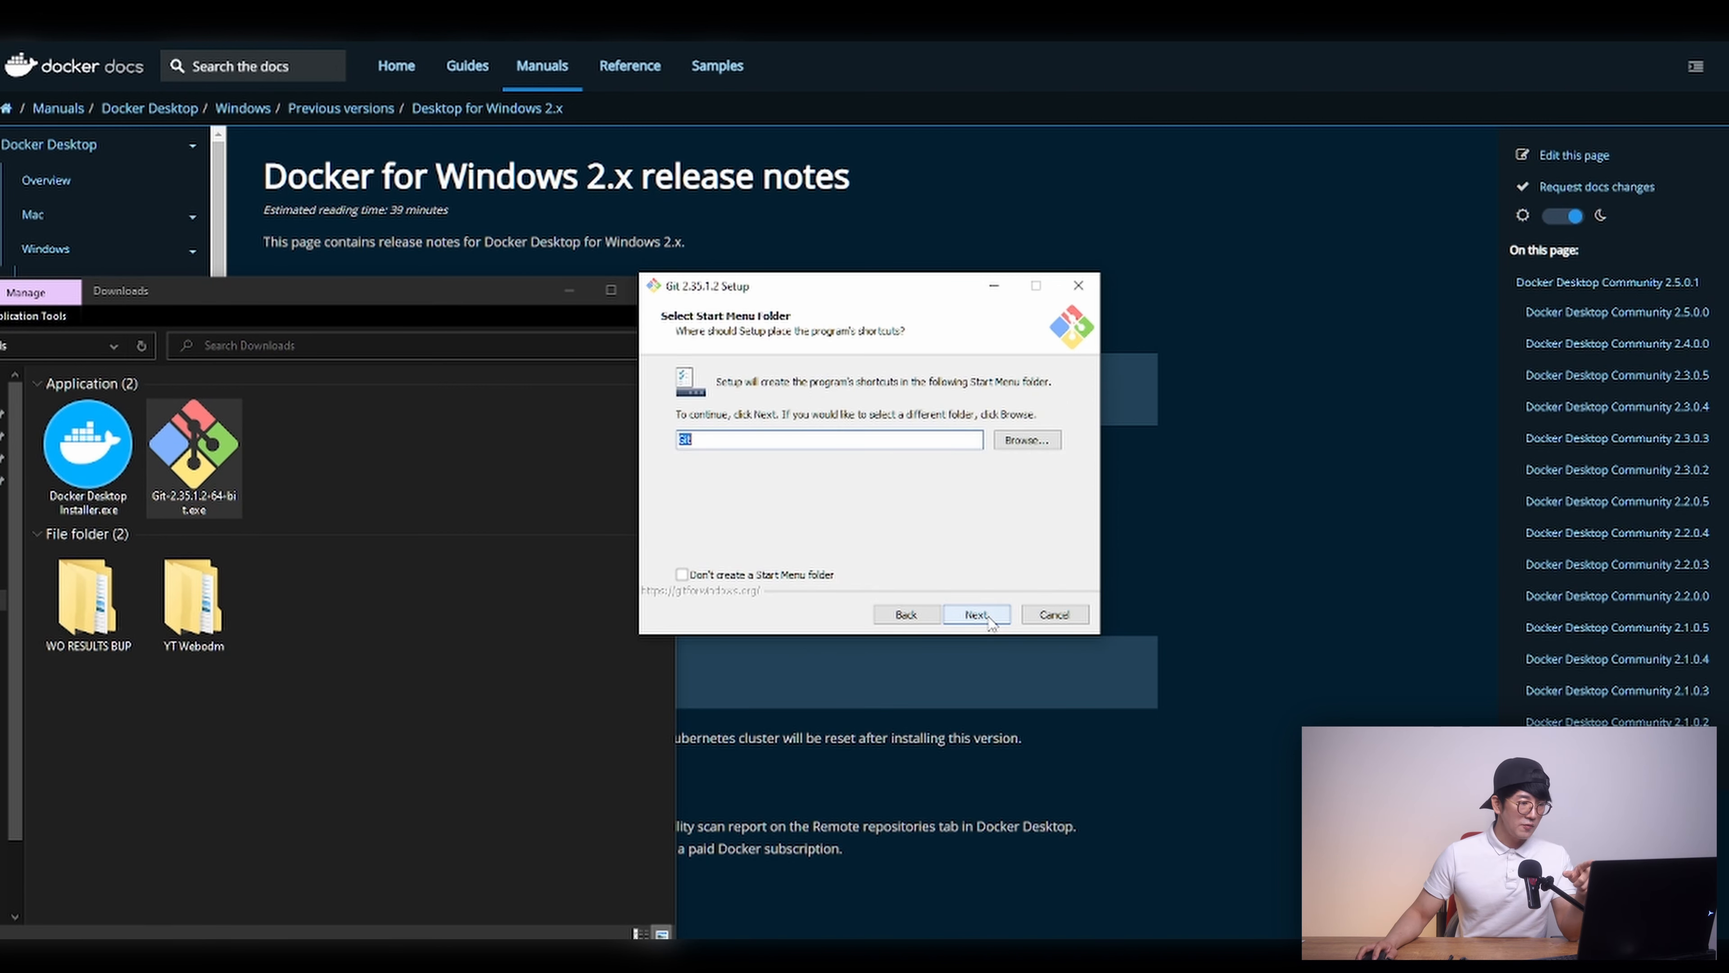
mouse_move(324, 963)
left_click(323, 879)
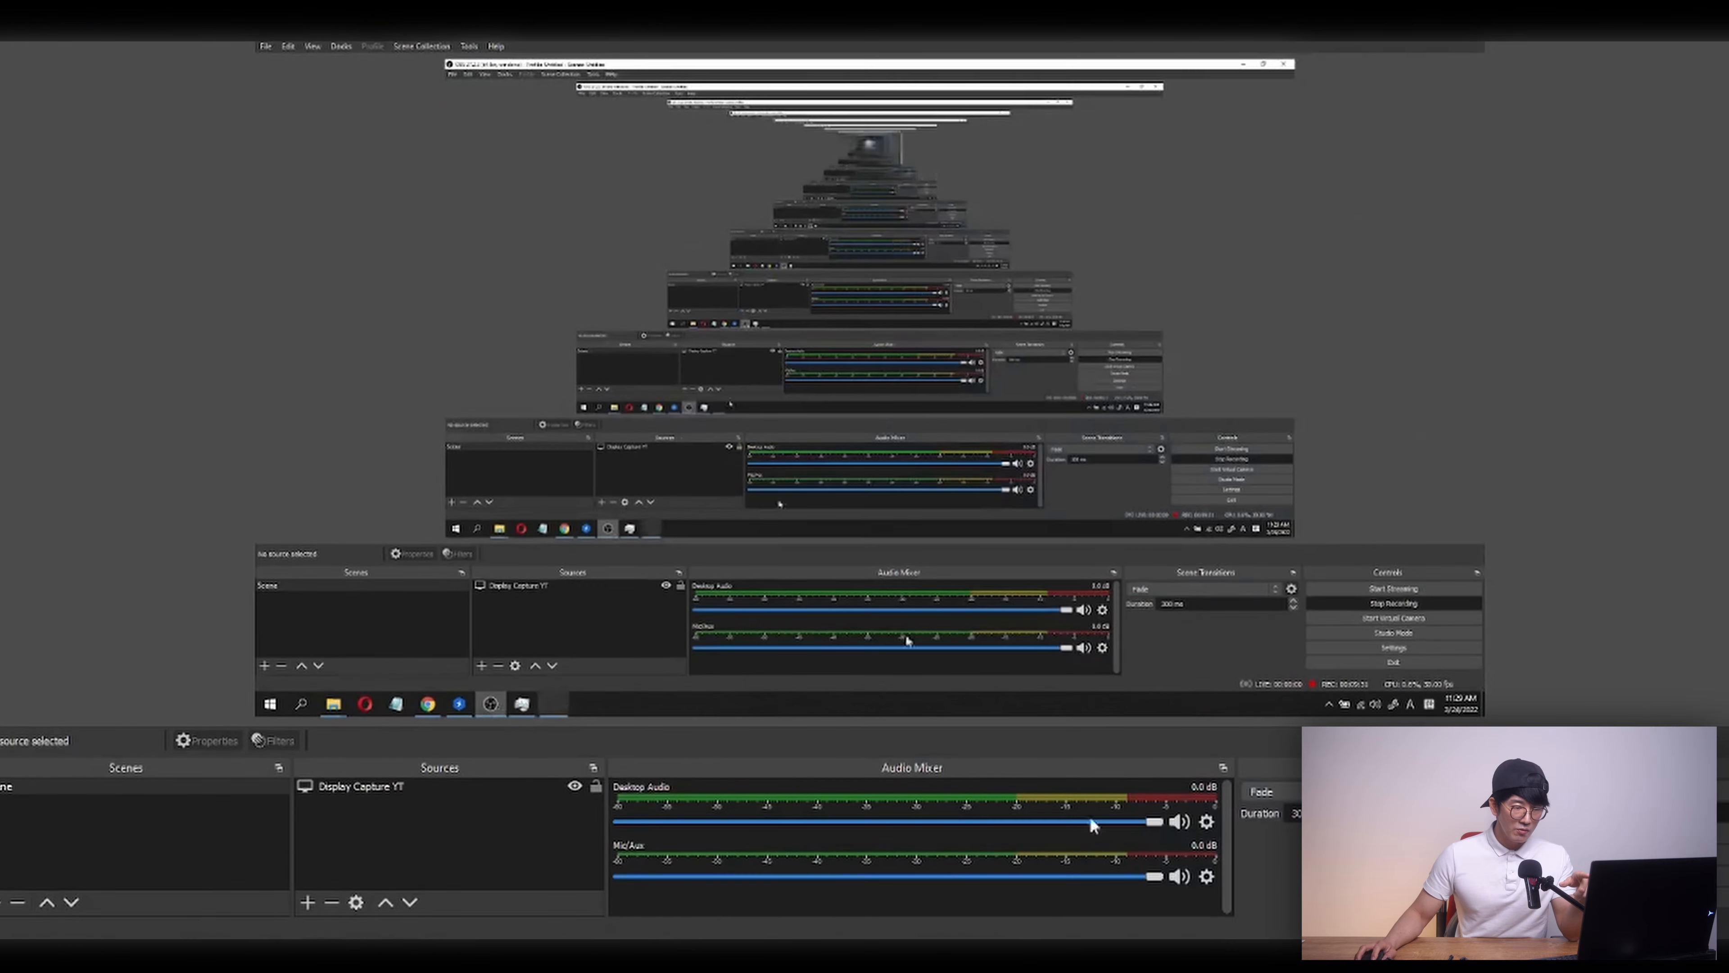
left_click(412, 957)
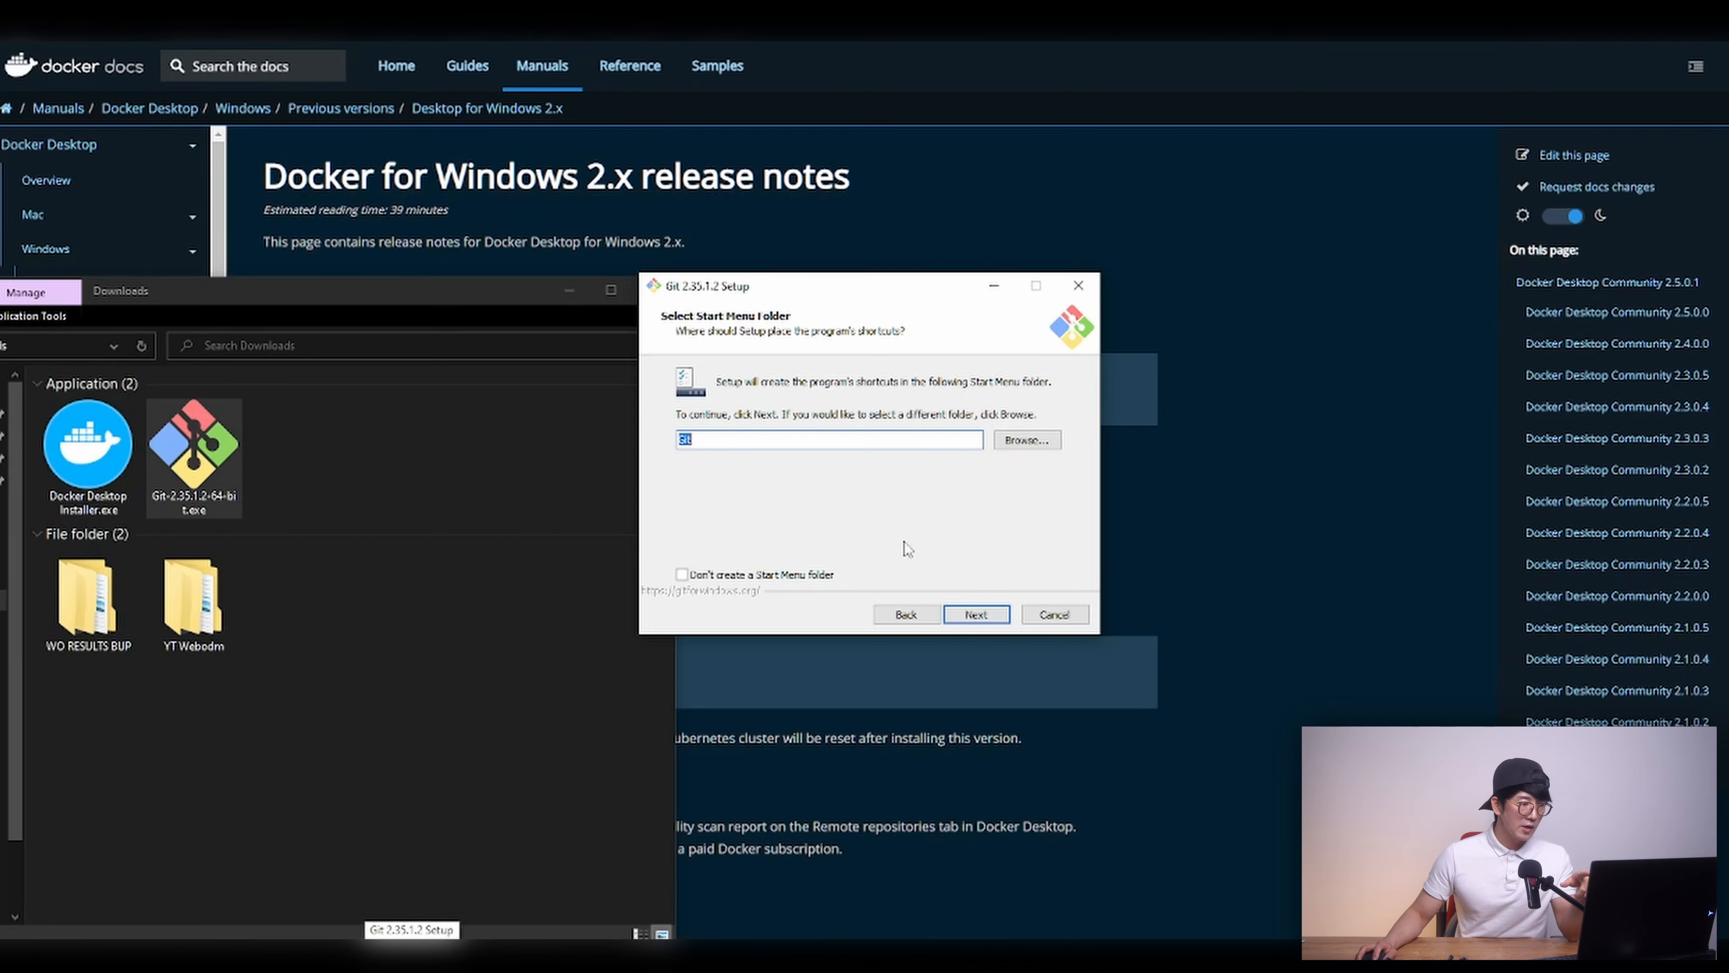
Step: Accept the Git setup defaults from the Start Menu folder through Vim as editor and Git from the command line and 3rd-party software
left_click(989, 617)
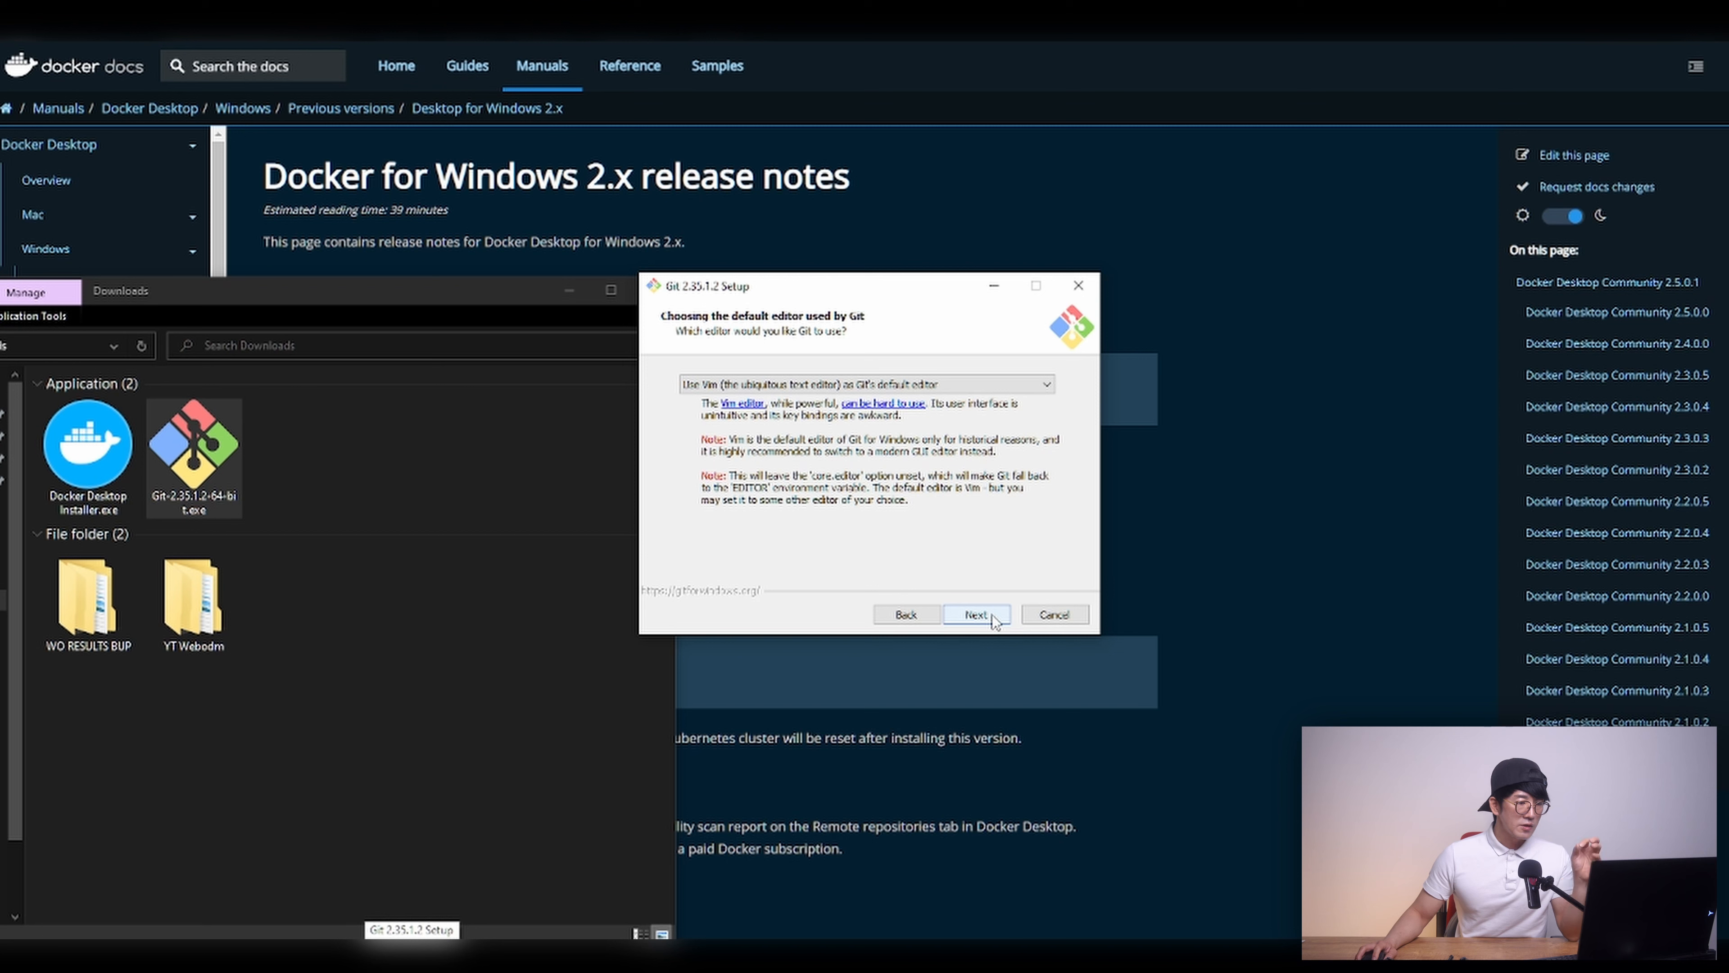
left_click(992, 616)
left_click(992, 616)
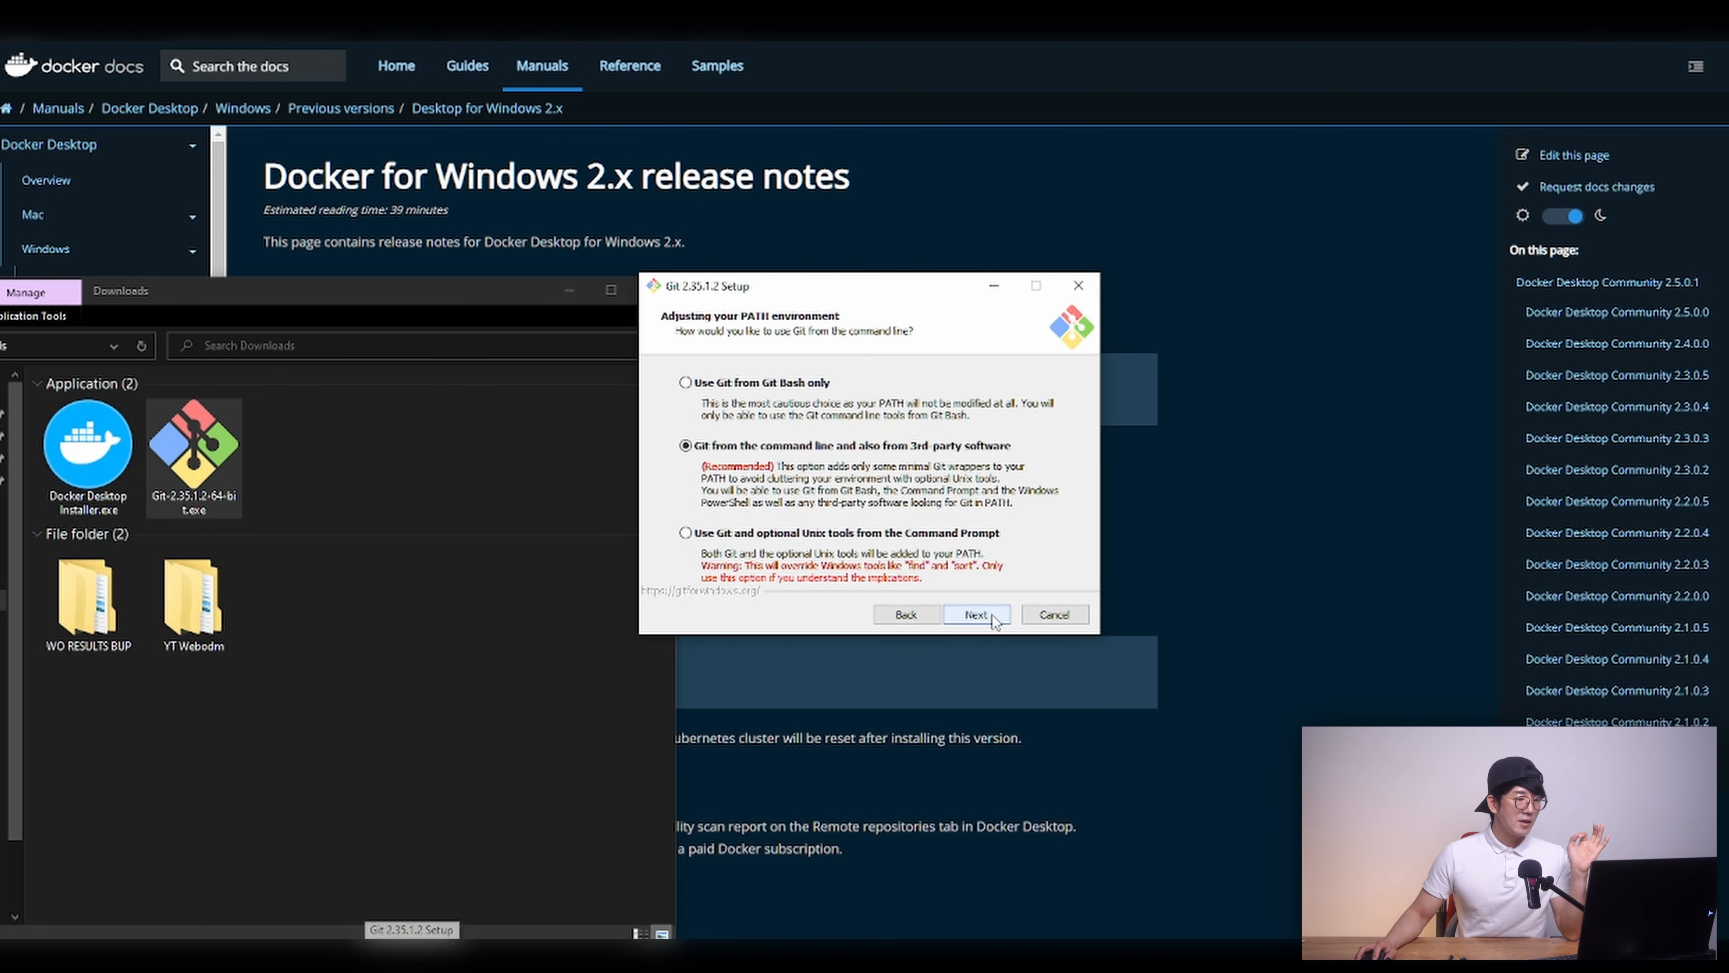
left_click(992, 617)
left_click(993, 617)
left_click(993, 617)
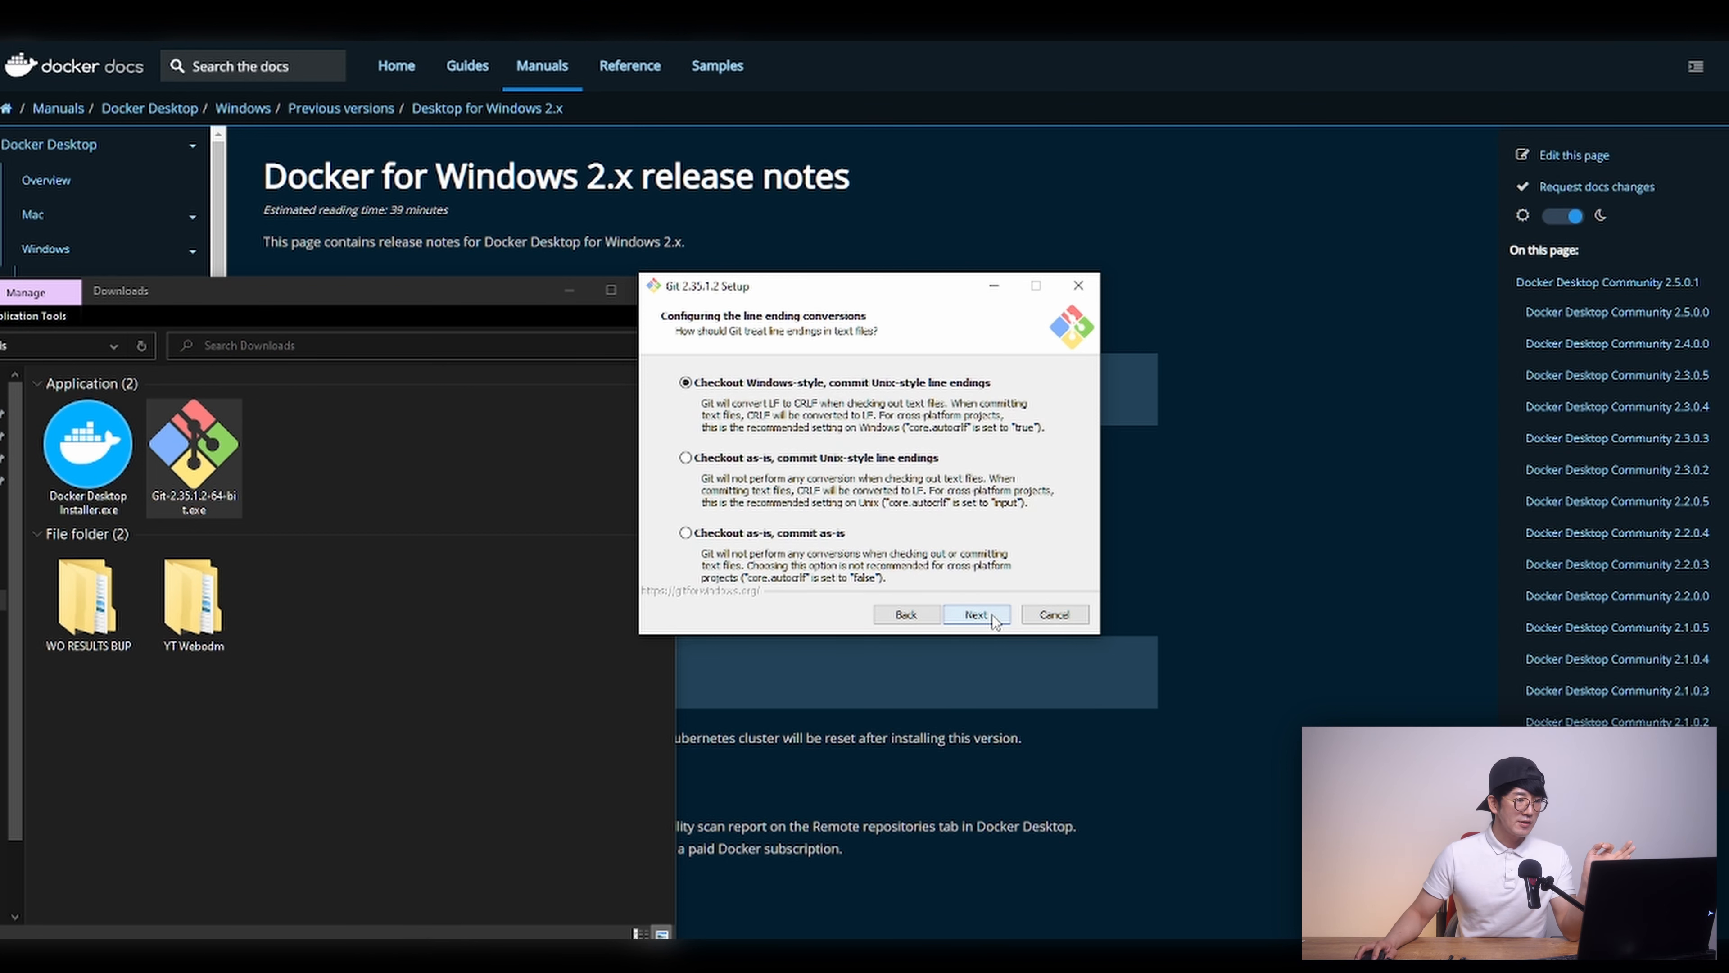
Step: Keep Windows-style checkout with Unix-style commits, file system caching and the other defaults, and start the Git installation
left_click(993, 616)
left_click(993, 617)
left_click(992, 617)
left_click(993, 616)
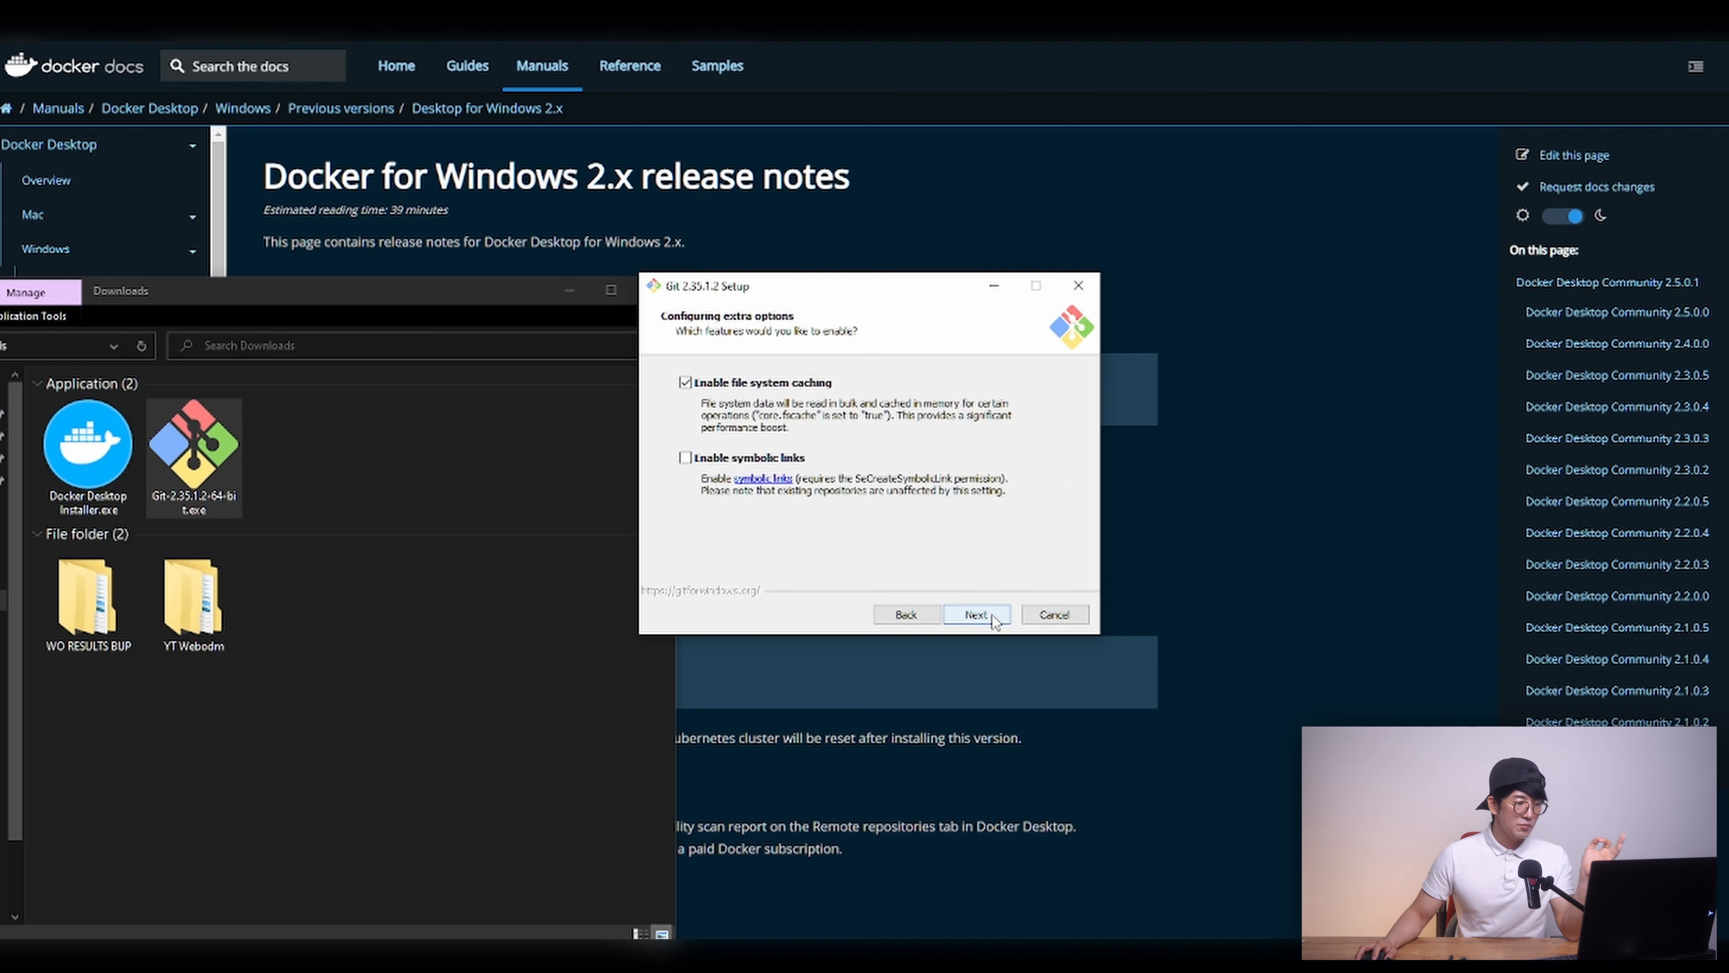
left_click(992, 616)
left_click(993, 616)
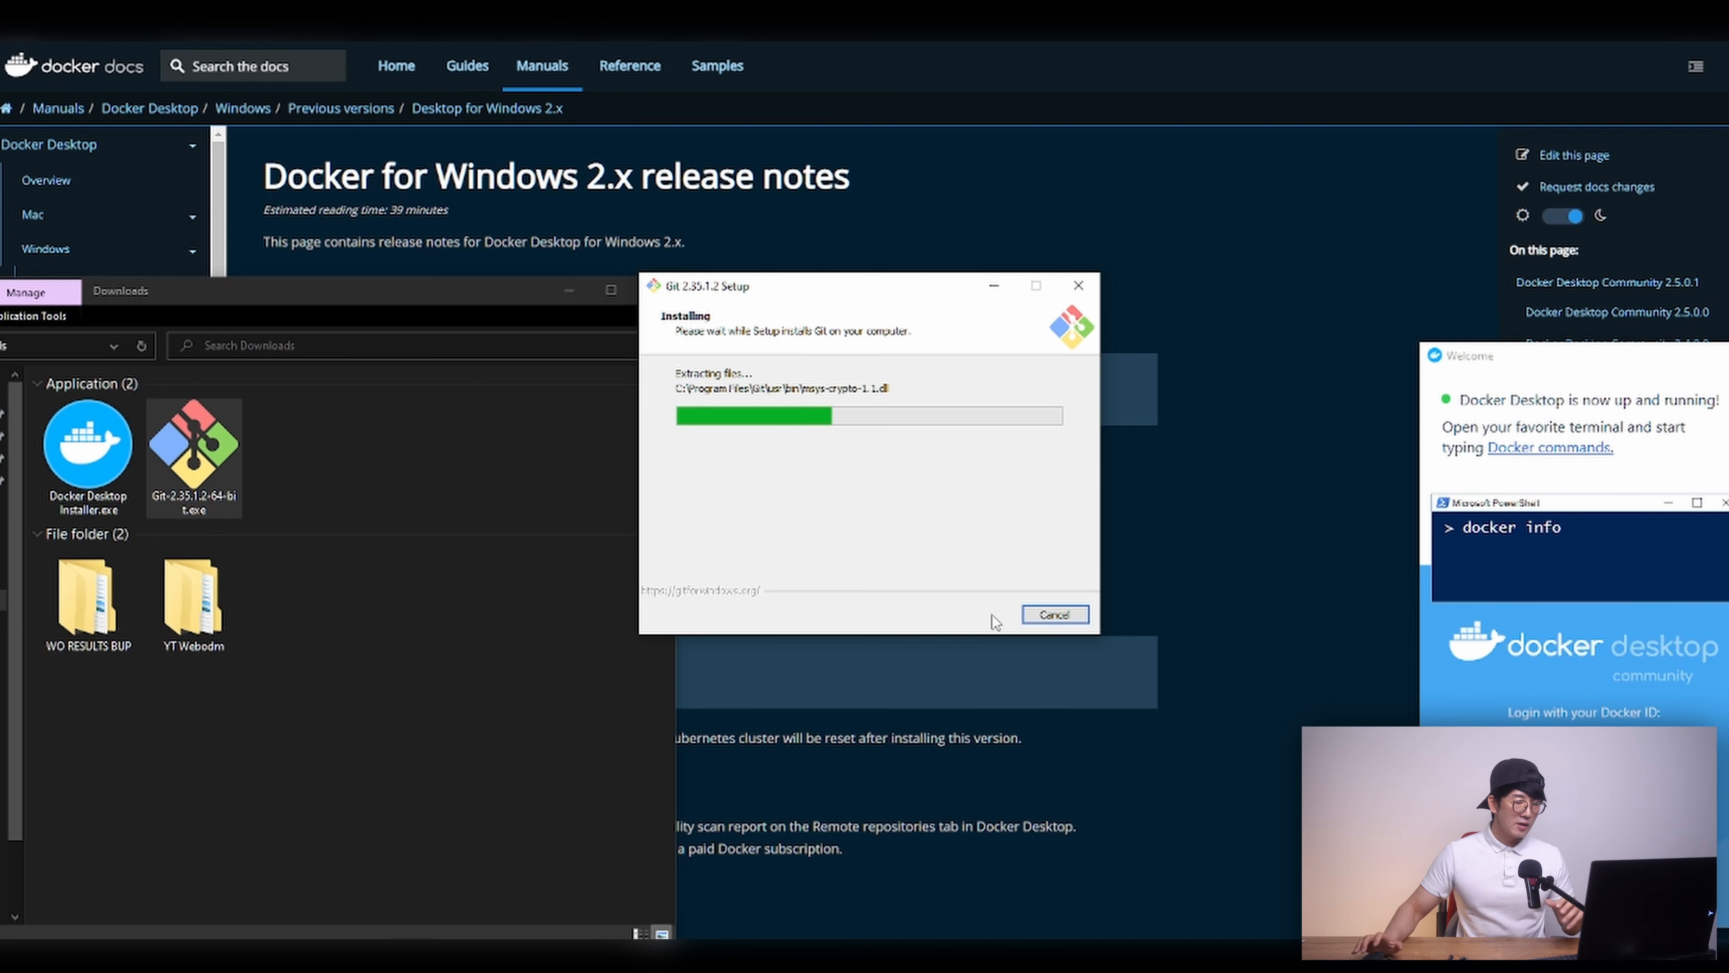
Step: Dismiss the Docker Welcome window, finish Git setup with Launch Git Bash enabled and View Release Notes disabled, and minimize the Downloads window
left_click(1723, 471)
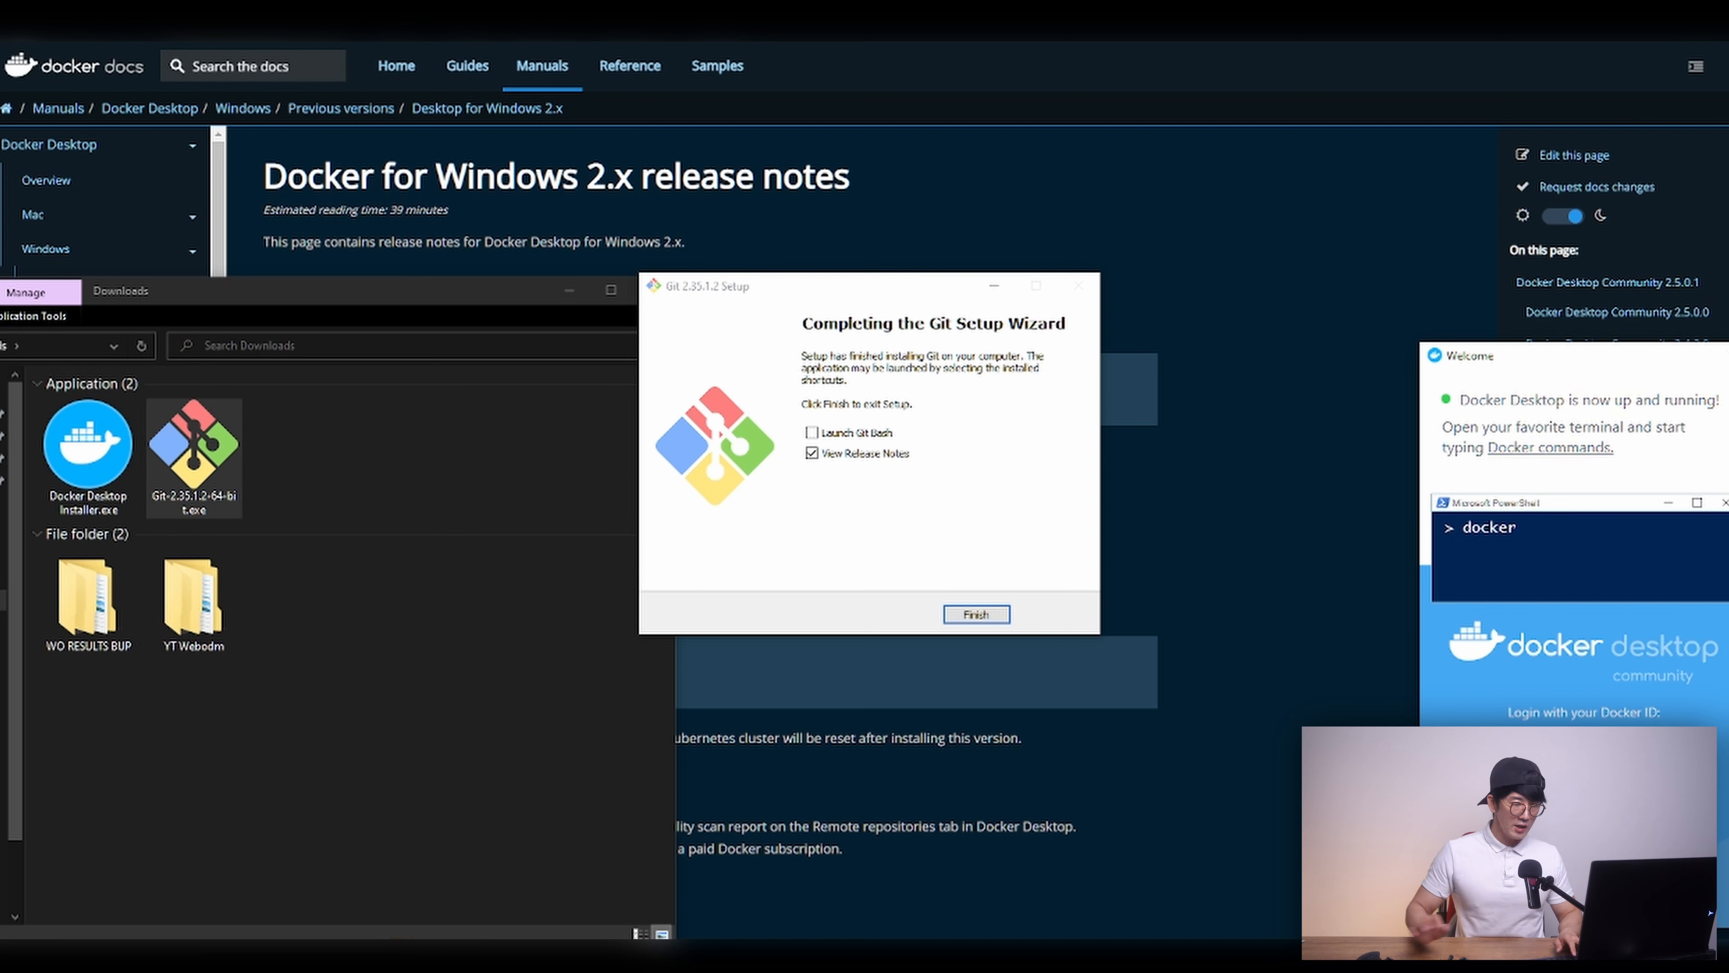
left_click(1728, 355)
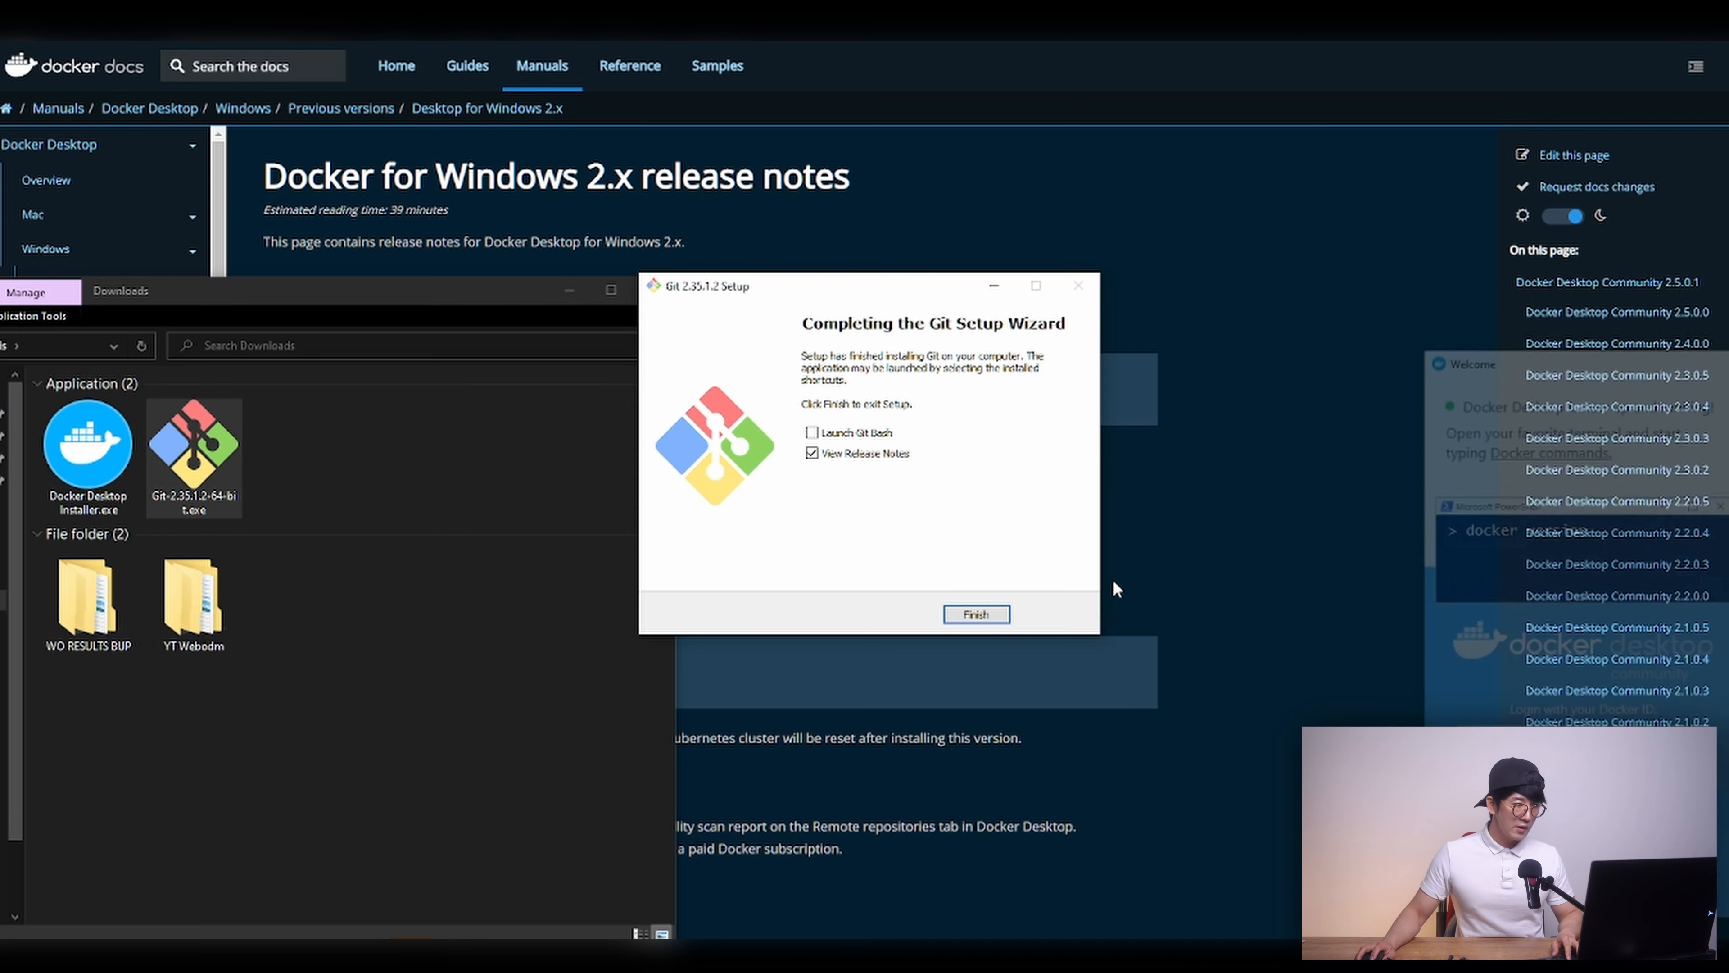
left_click(867, 433)
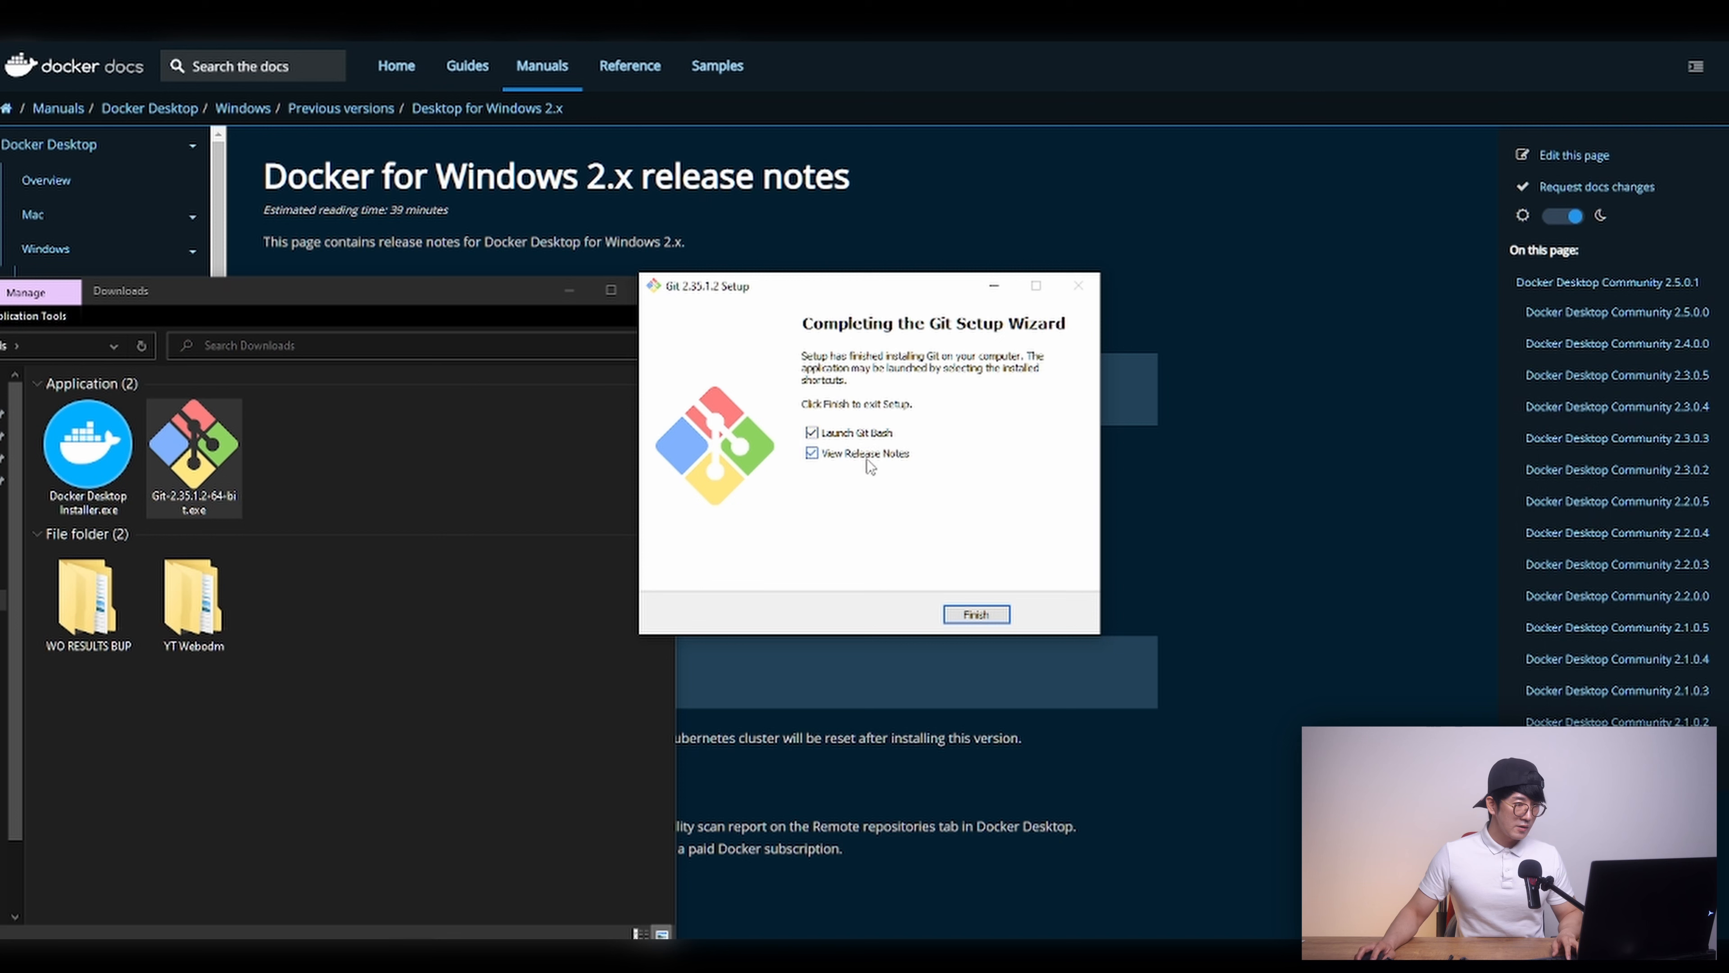
left_click(871, 455)
left_click(986, 614)
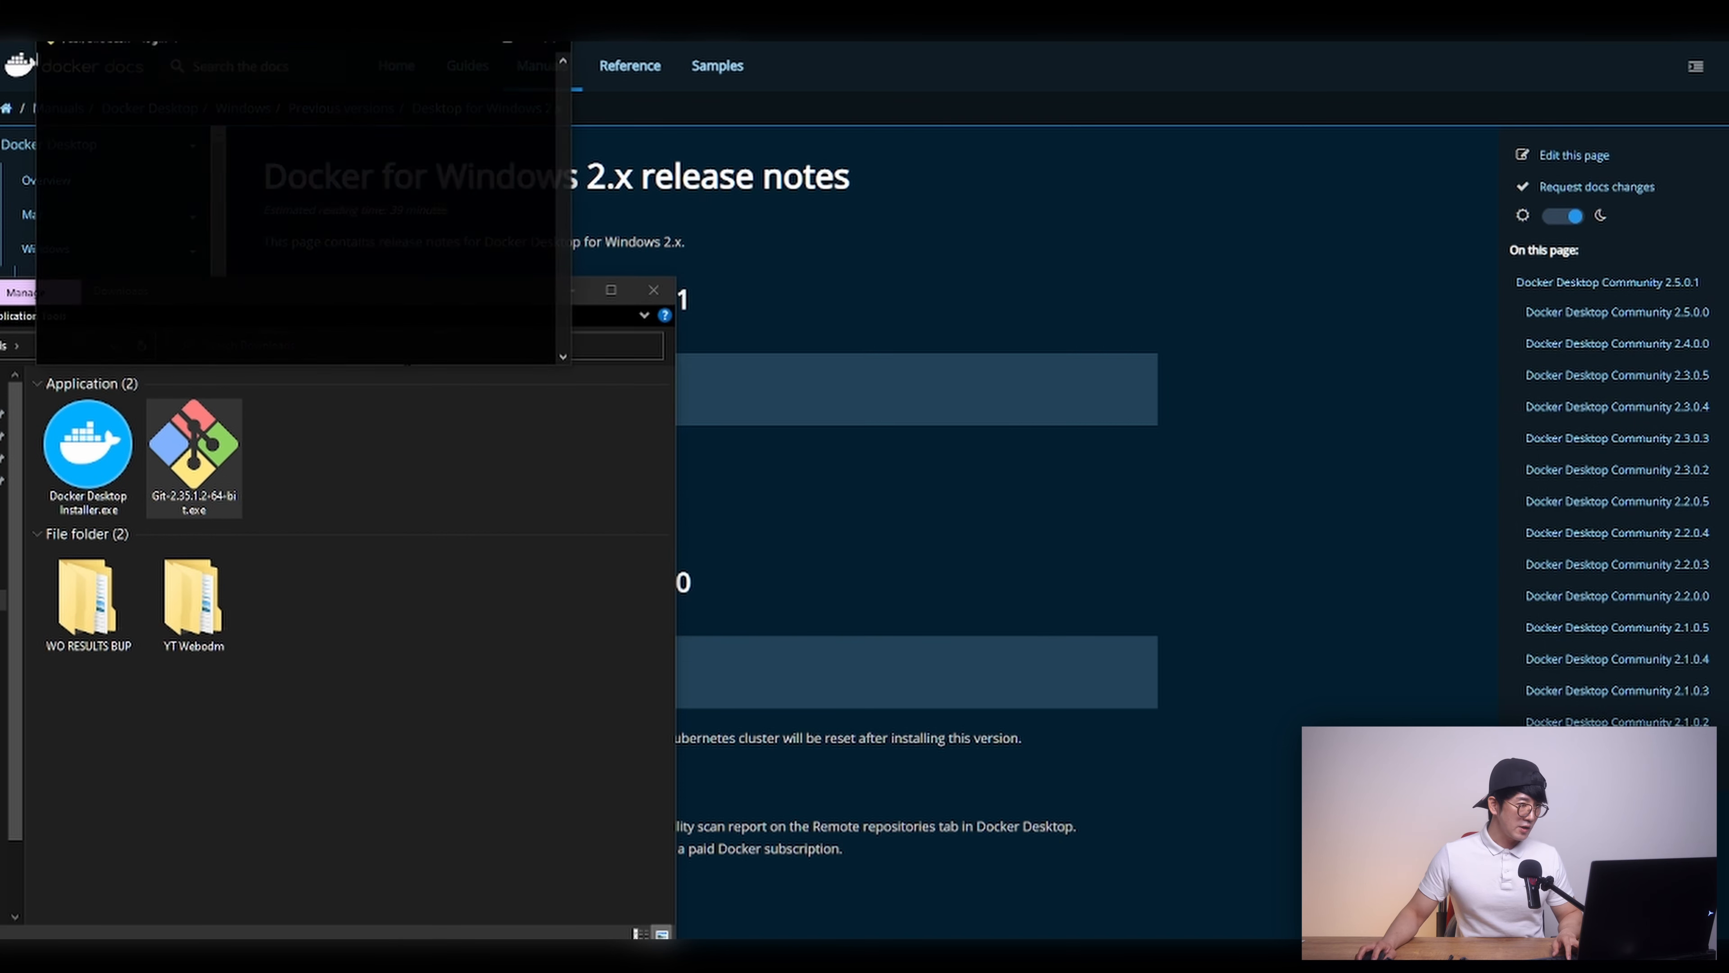
left_click(575, 290)
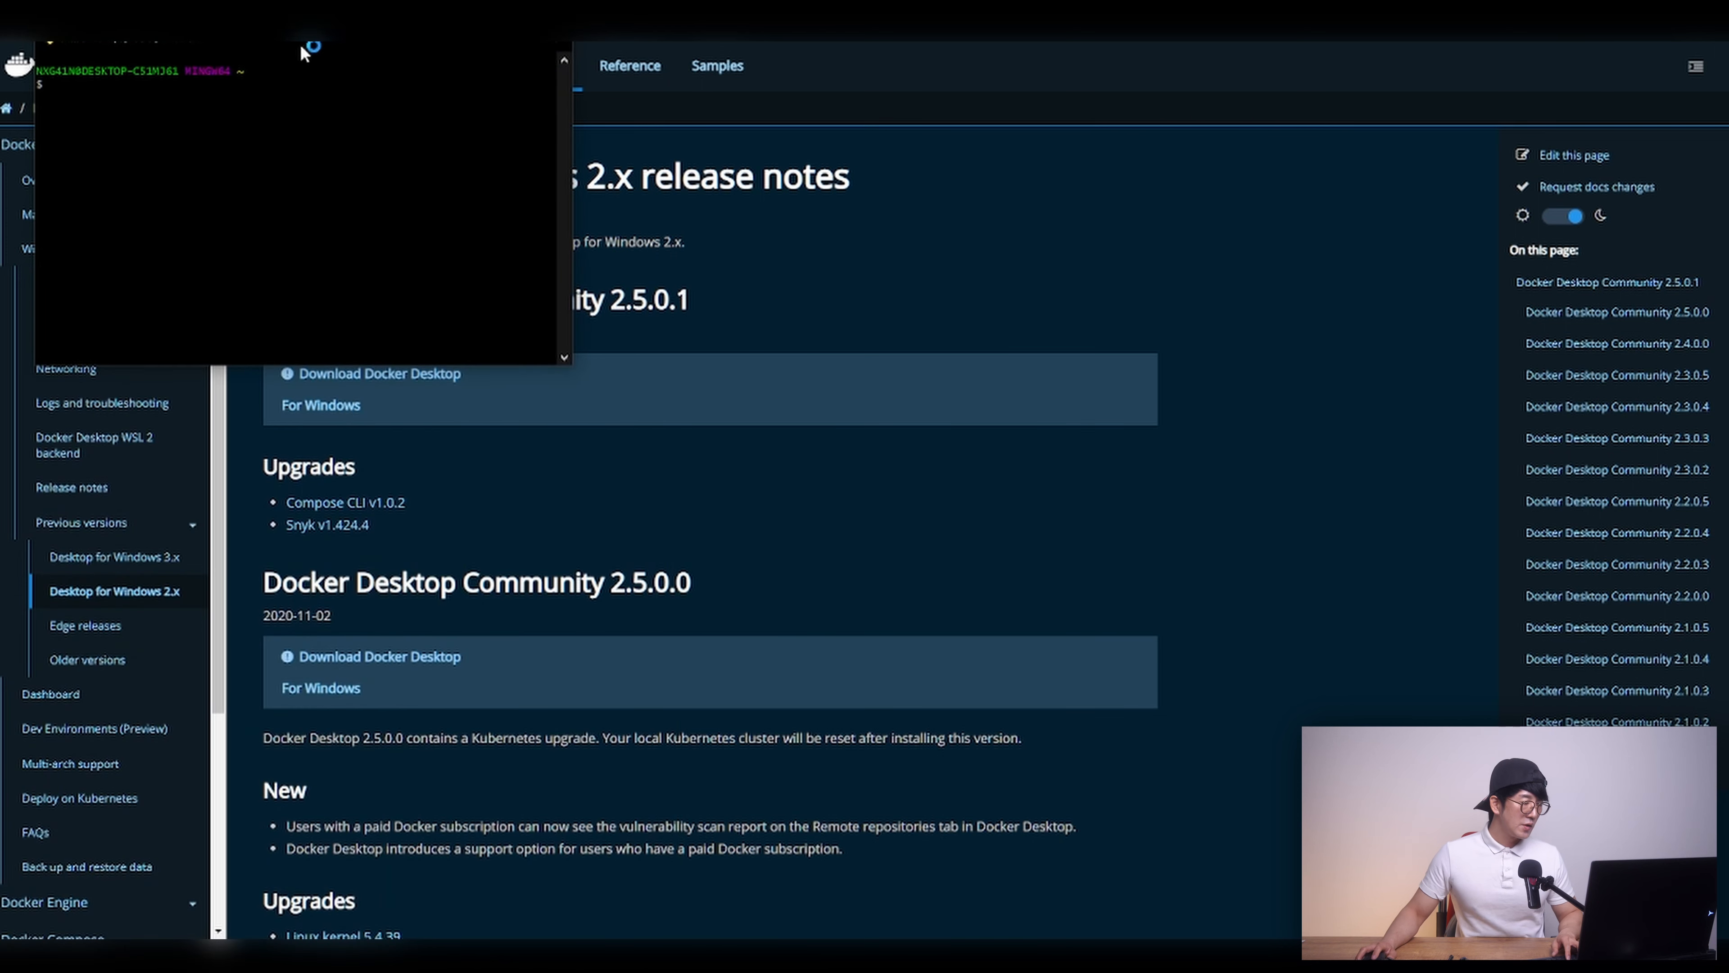
Step: Reposition the Git Bash window lower over the release notes page
left_click_drag(304, 56, 246, 131)
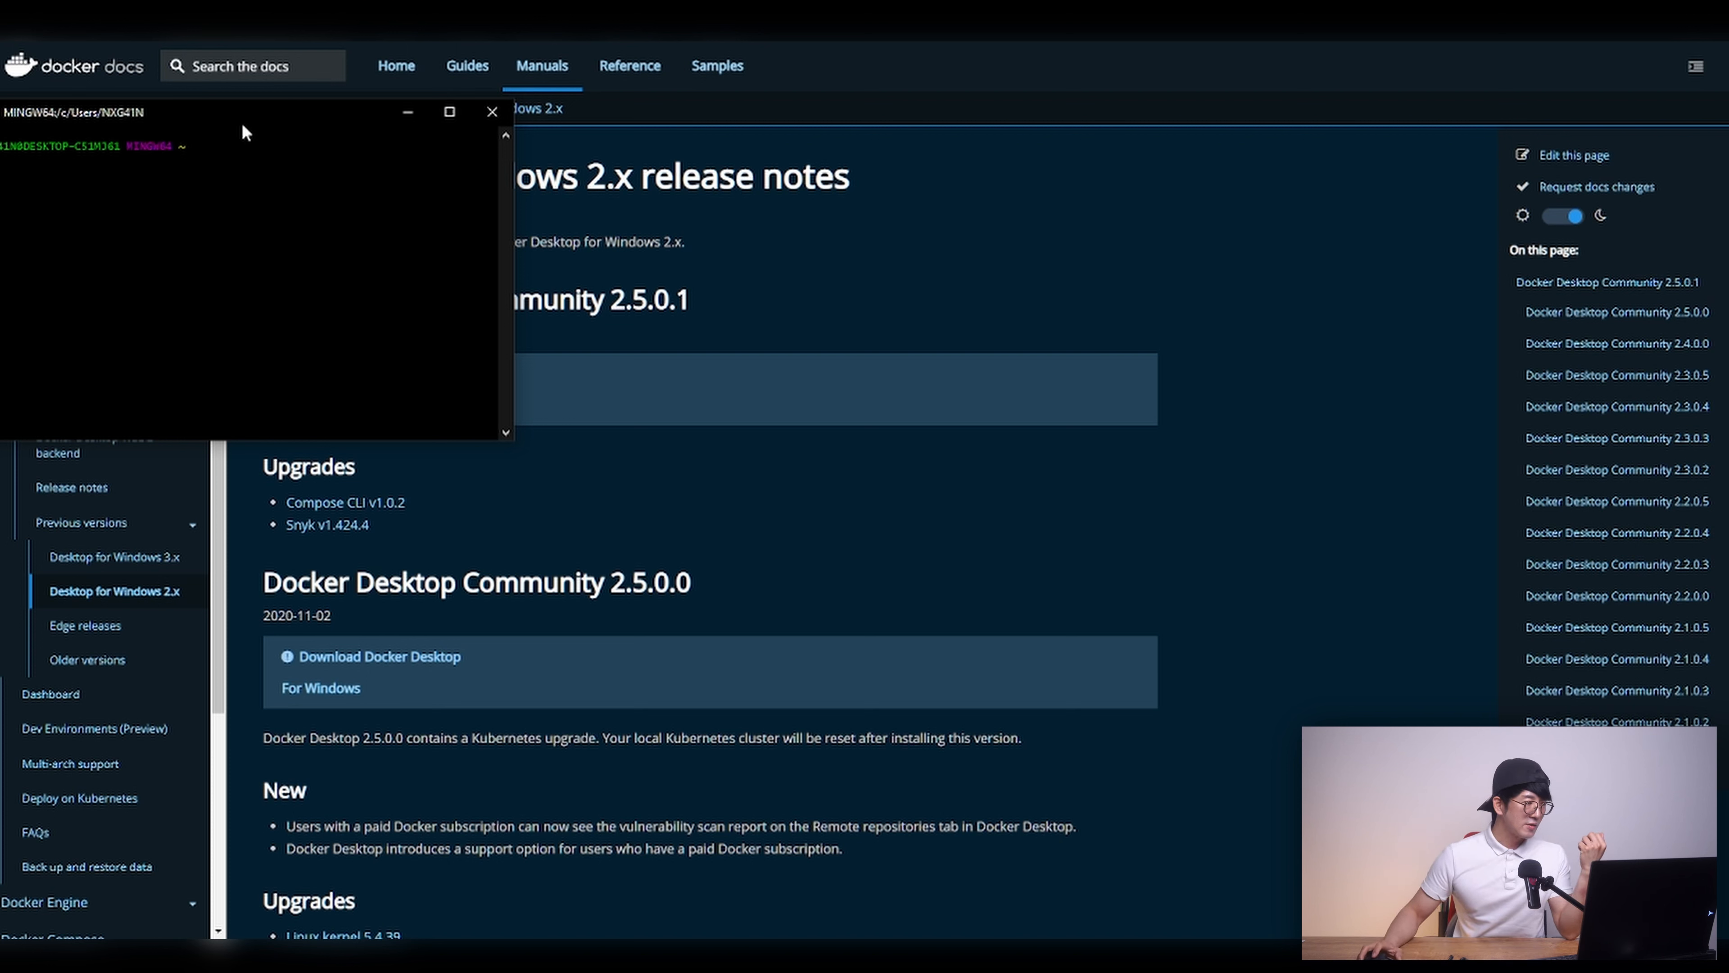
left_click_drag(241, 122, 243, 424)
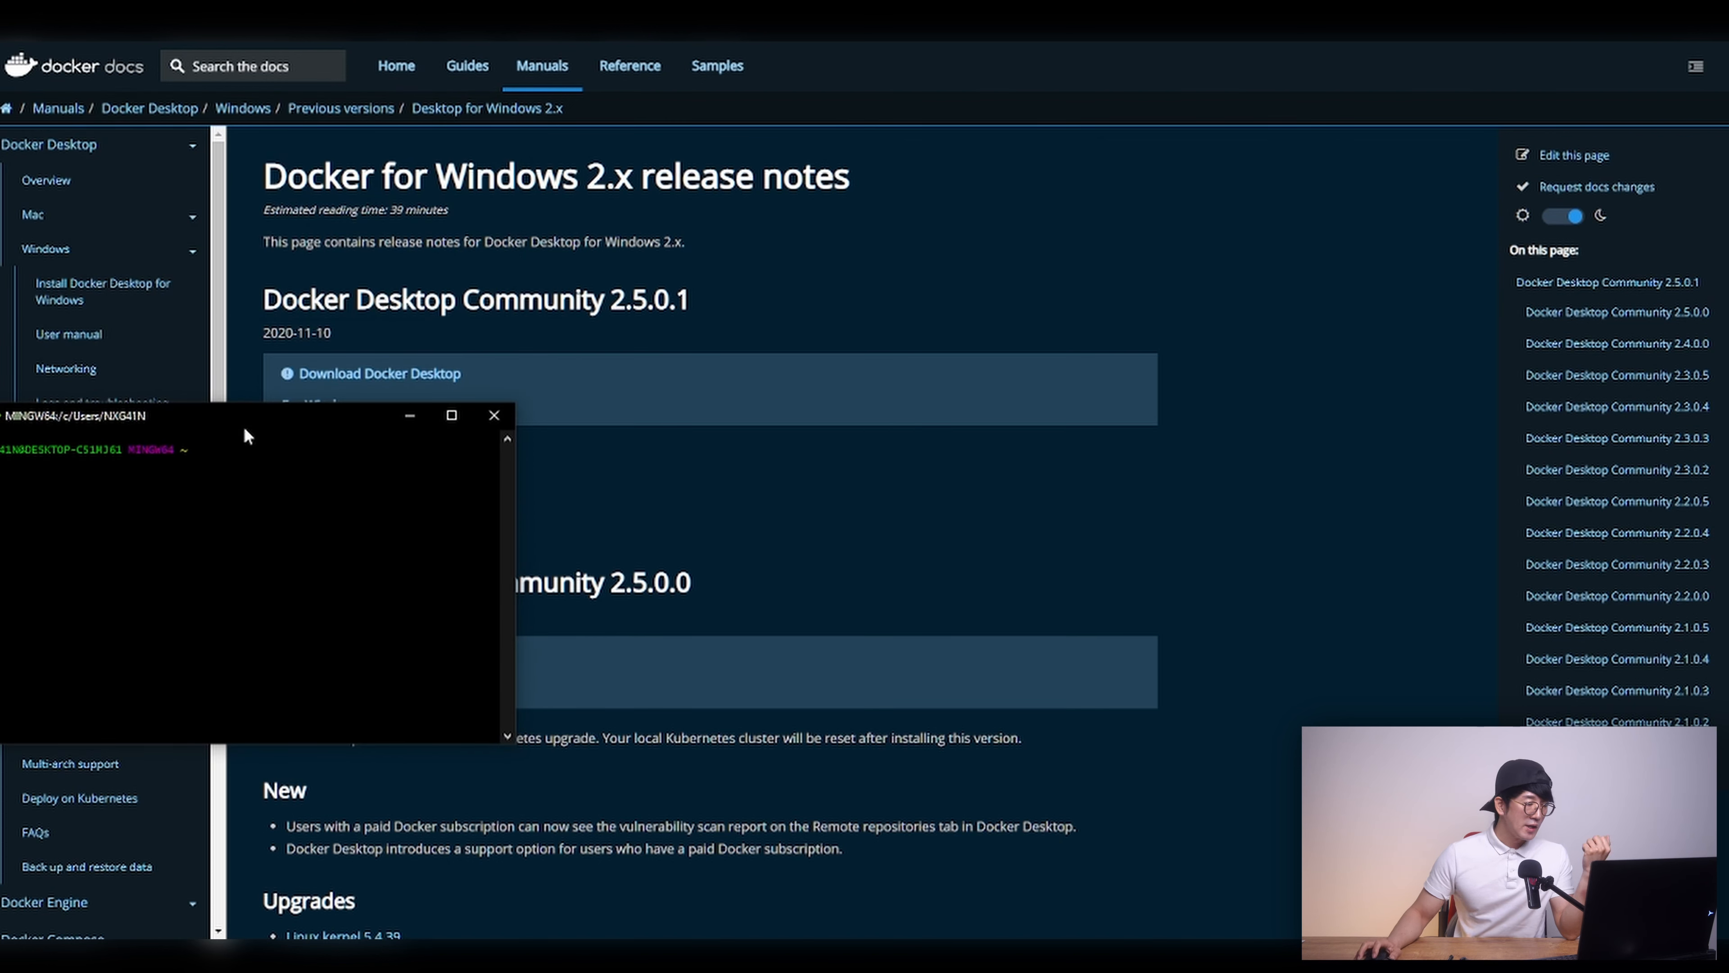
left_click_drag(243, 424, 224, 380)
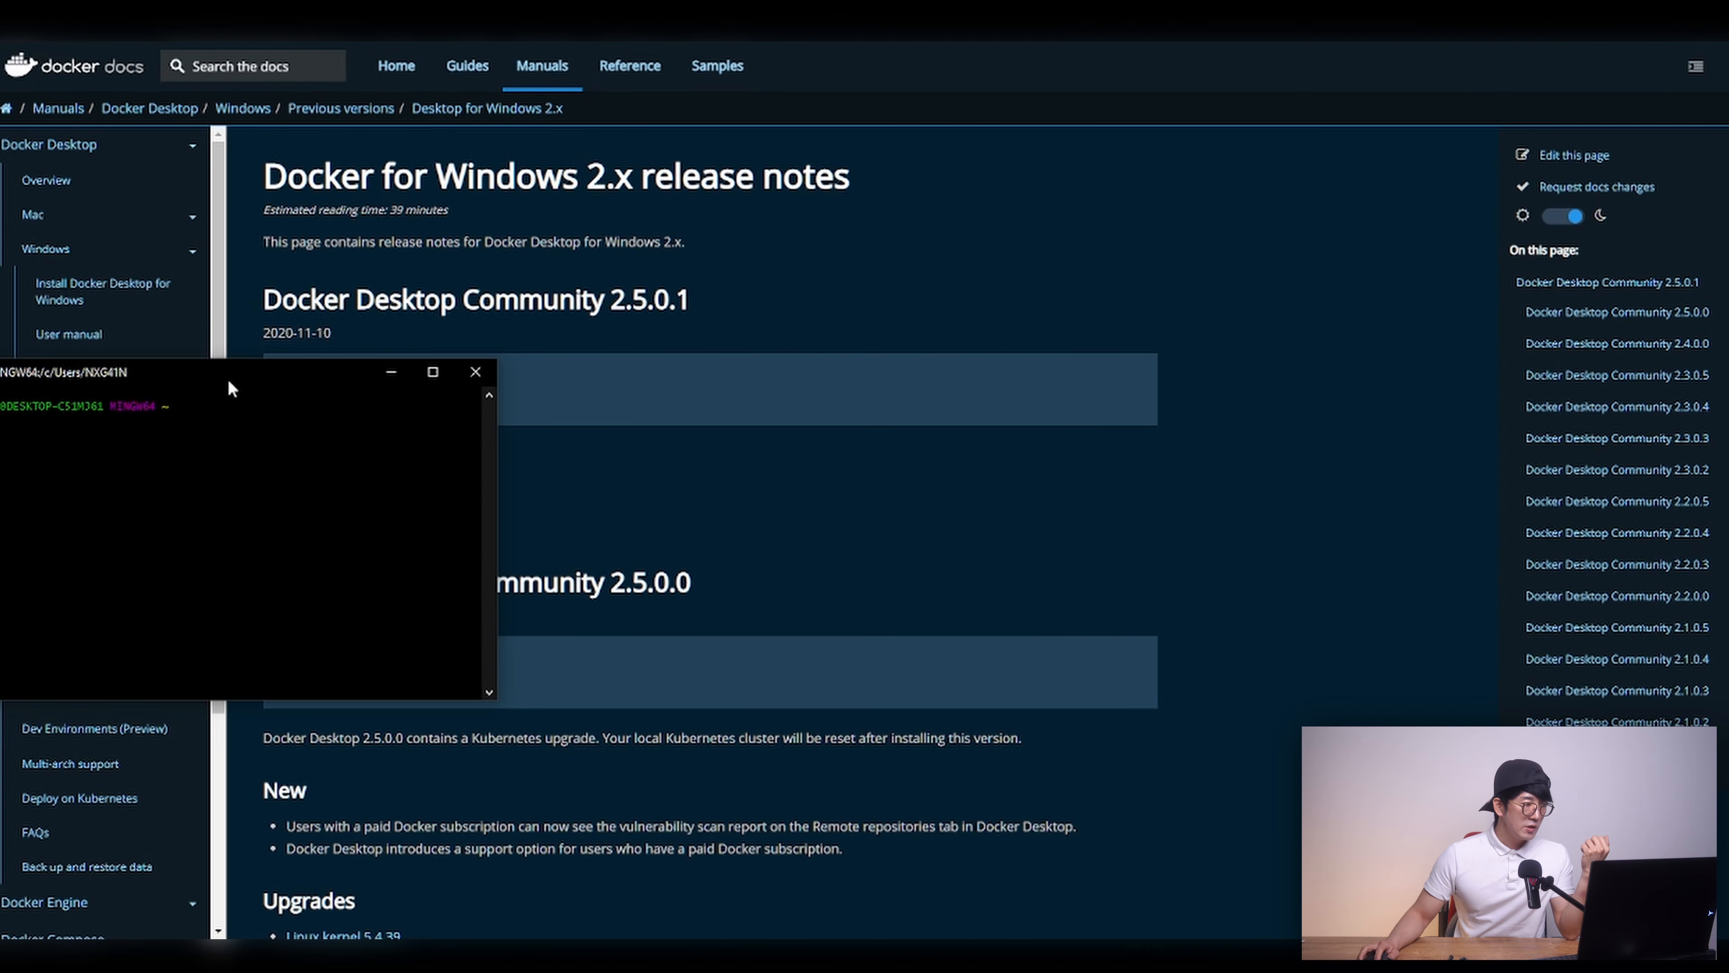
left_click_drag(234, 372, 245, 425)
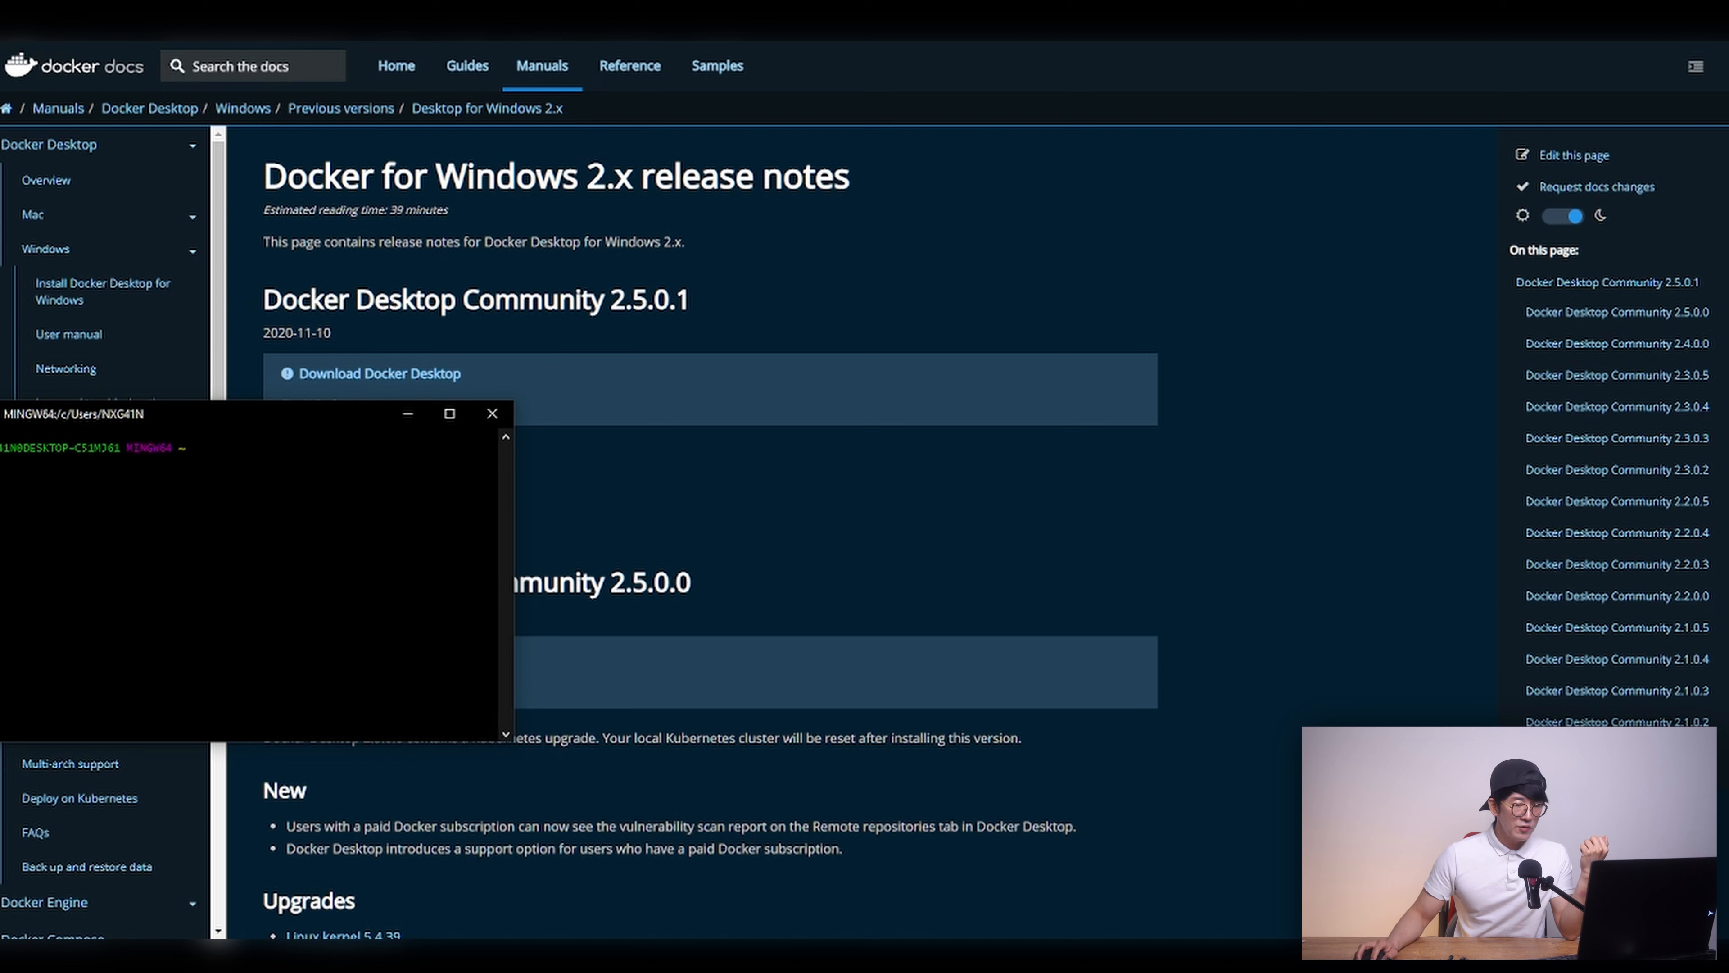
Step: Open the Docker Dashboard, reposition its window beside the Git Bash window, and display the advanced Resources settings
left_click(411, 956)
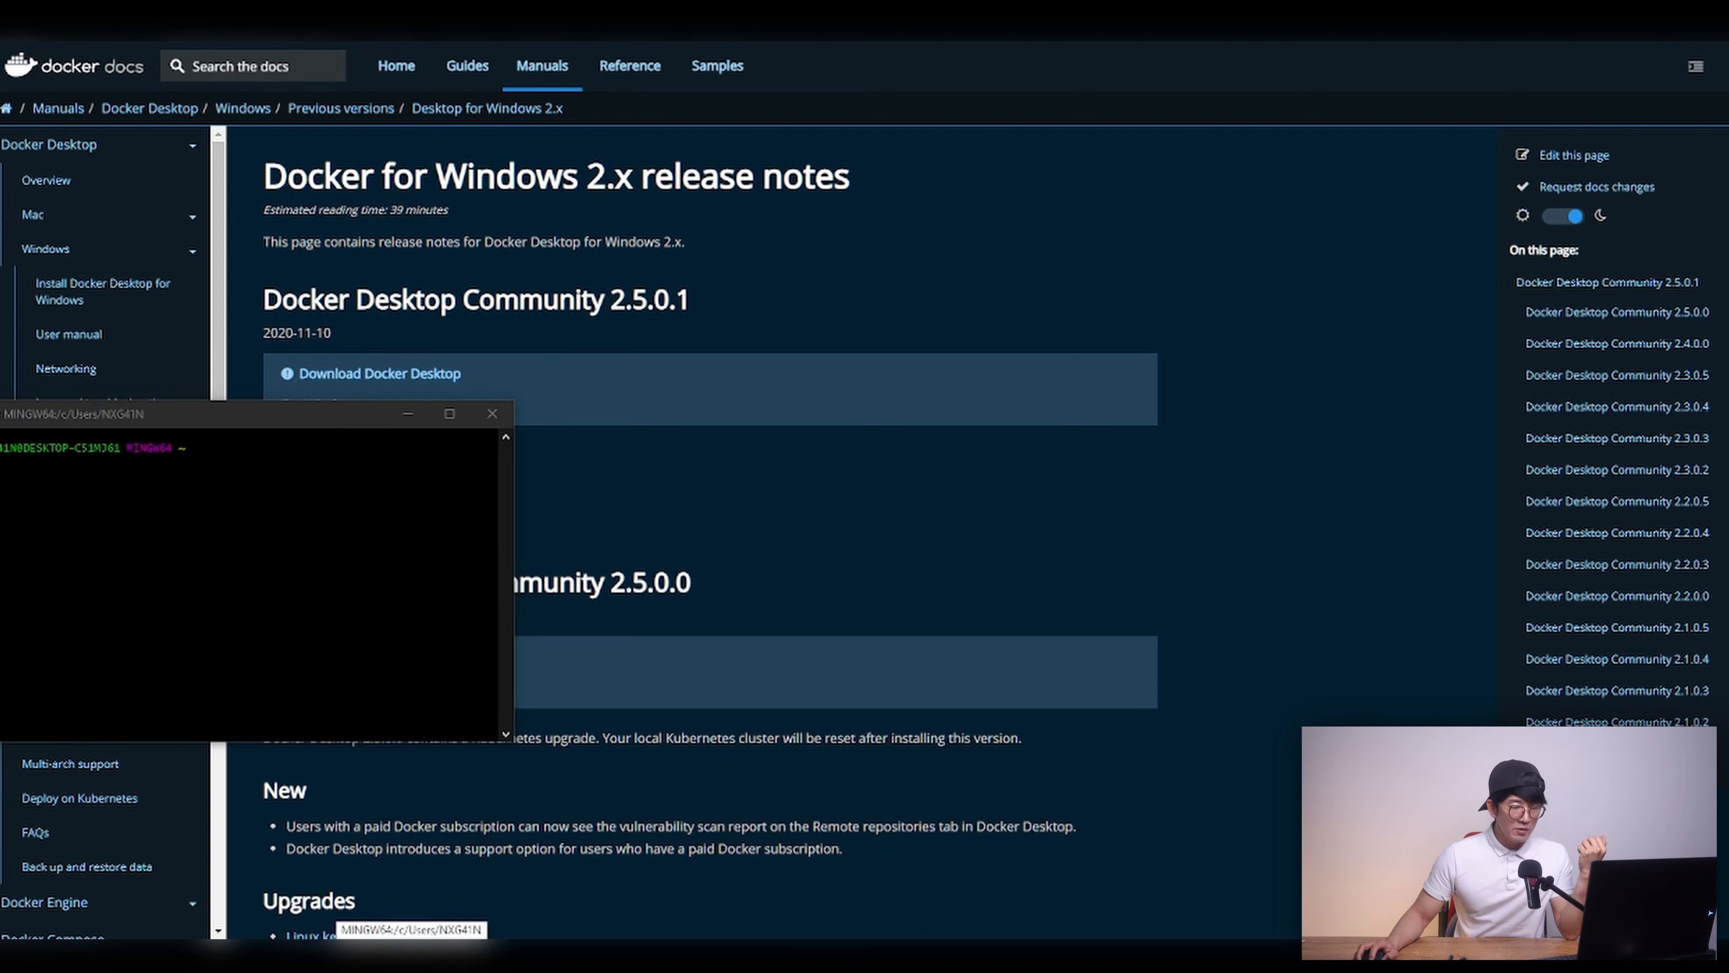
right_click(1534, 953)
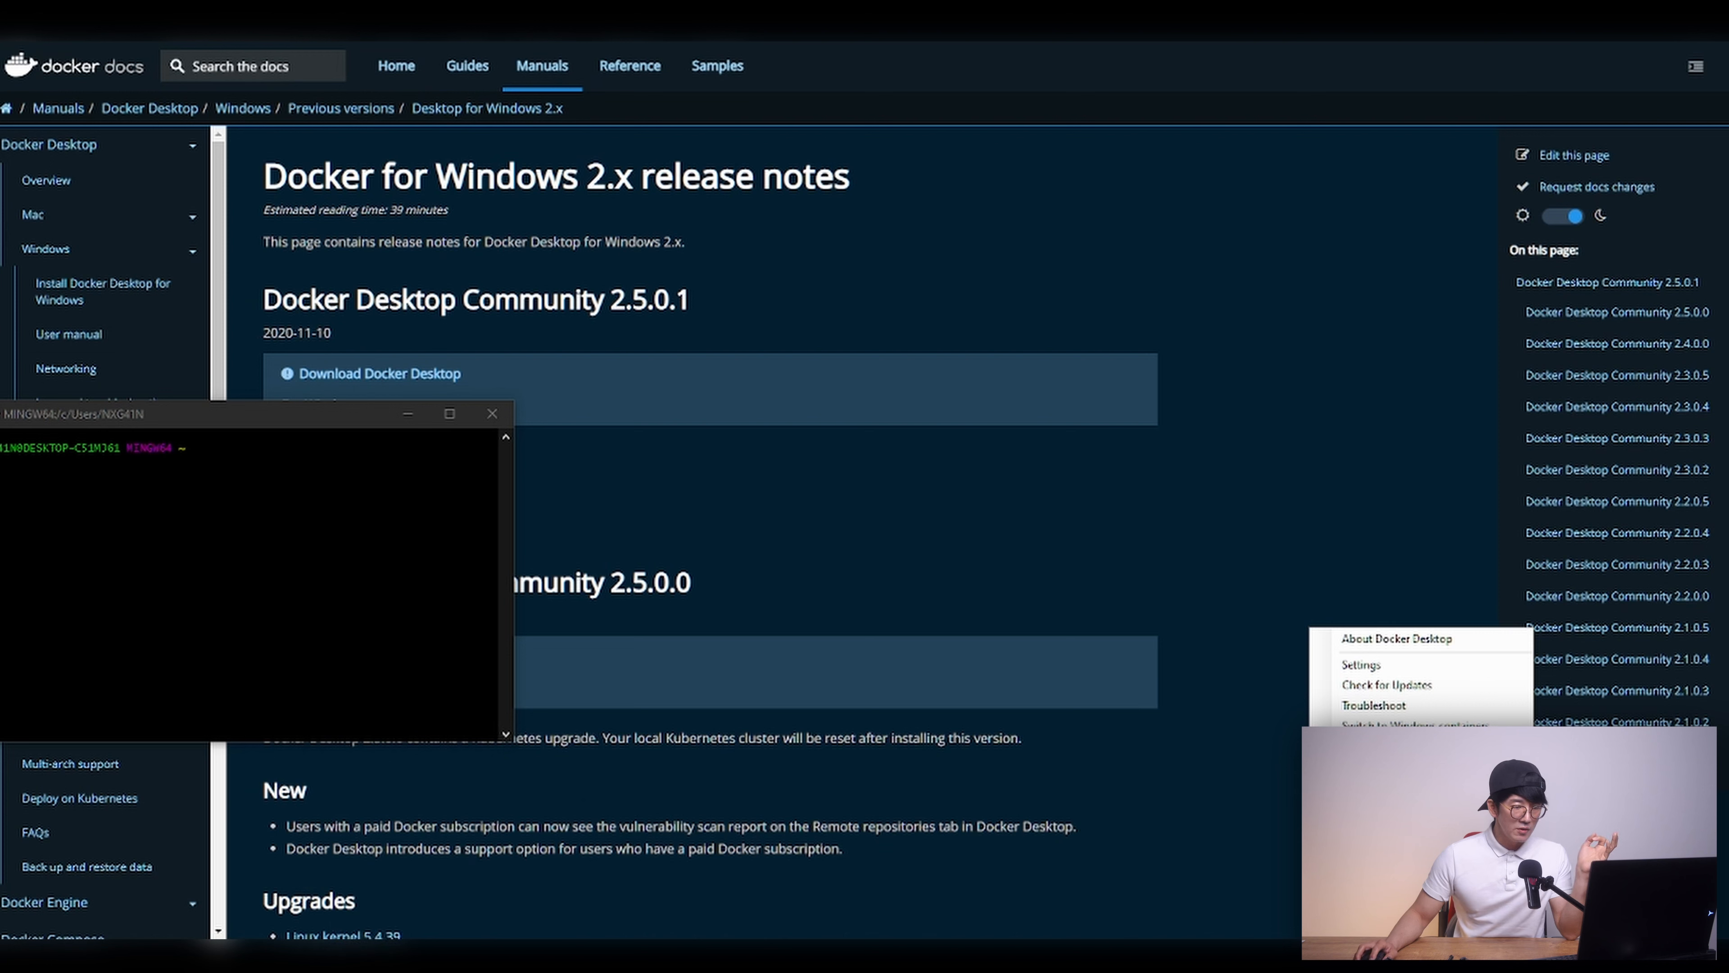
left_click(1422, 845)
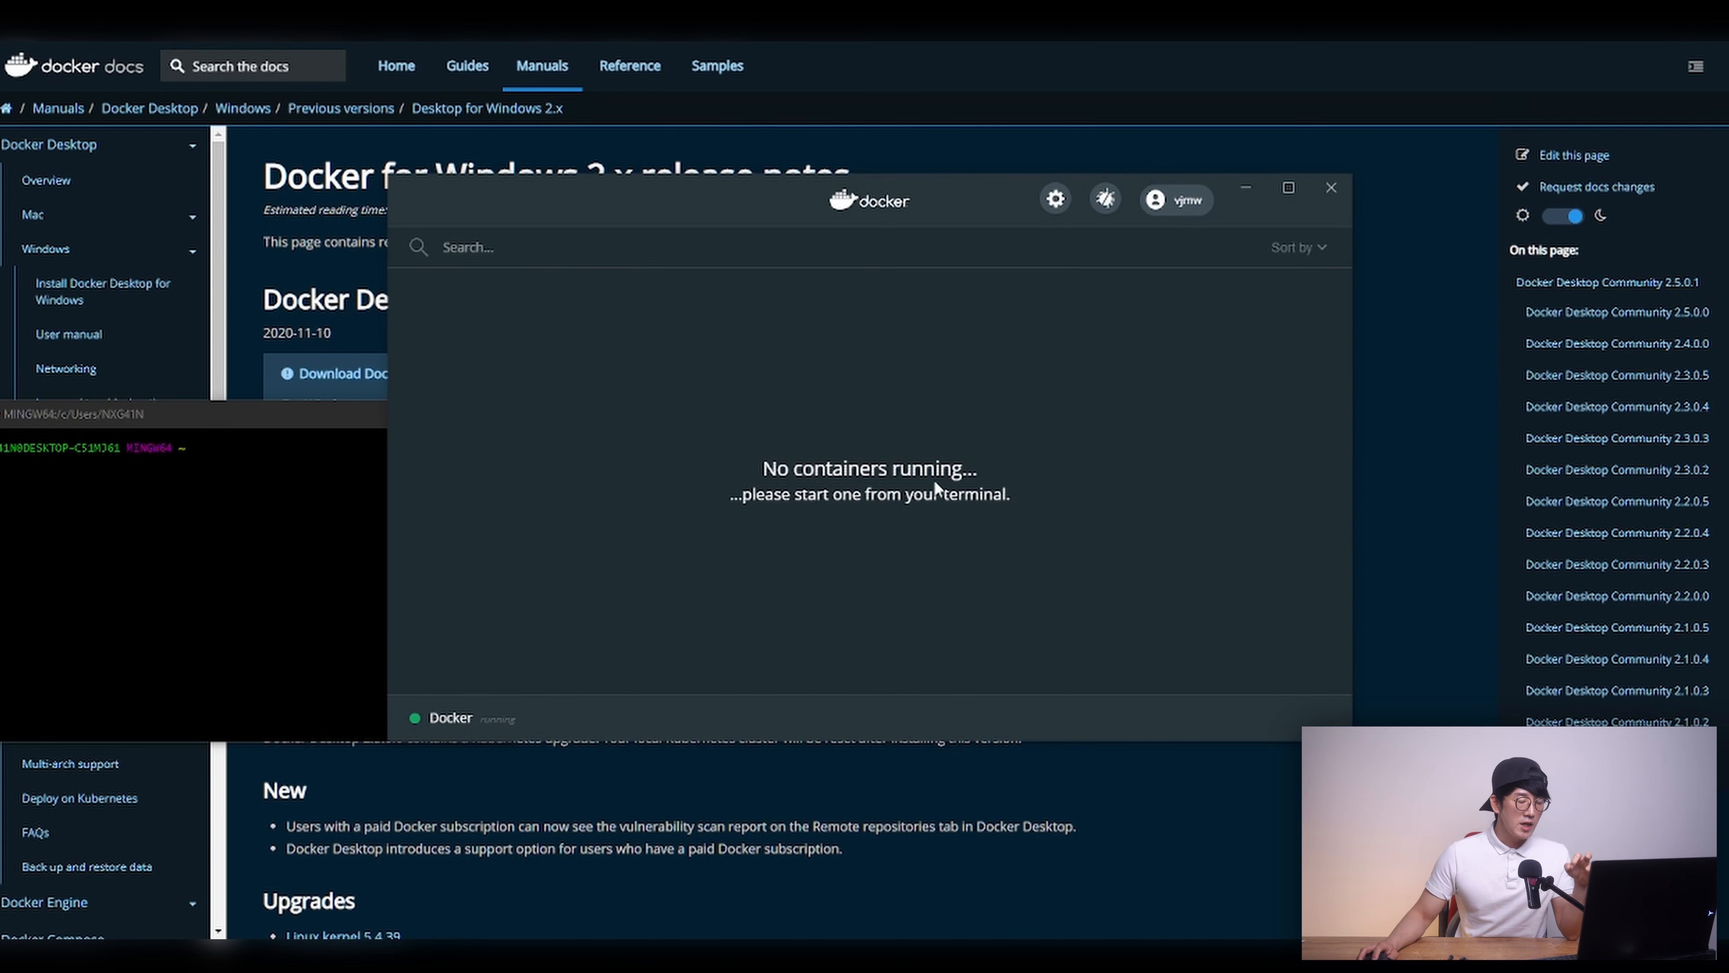
left_click_drag(792, 194, 942, 318)
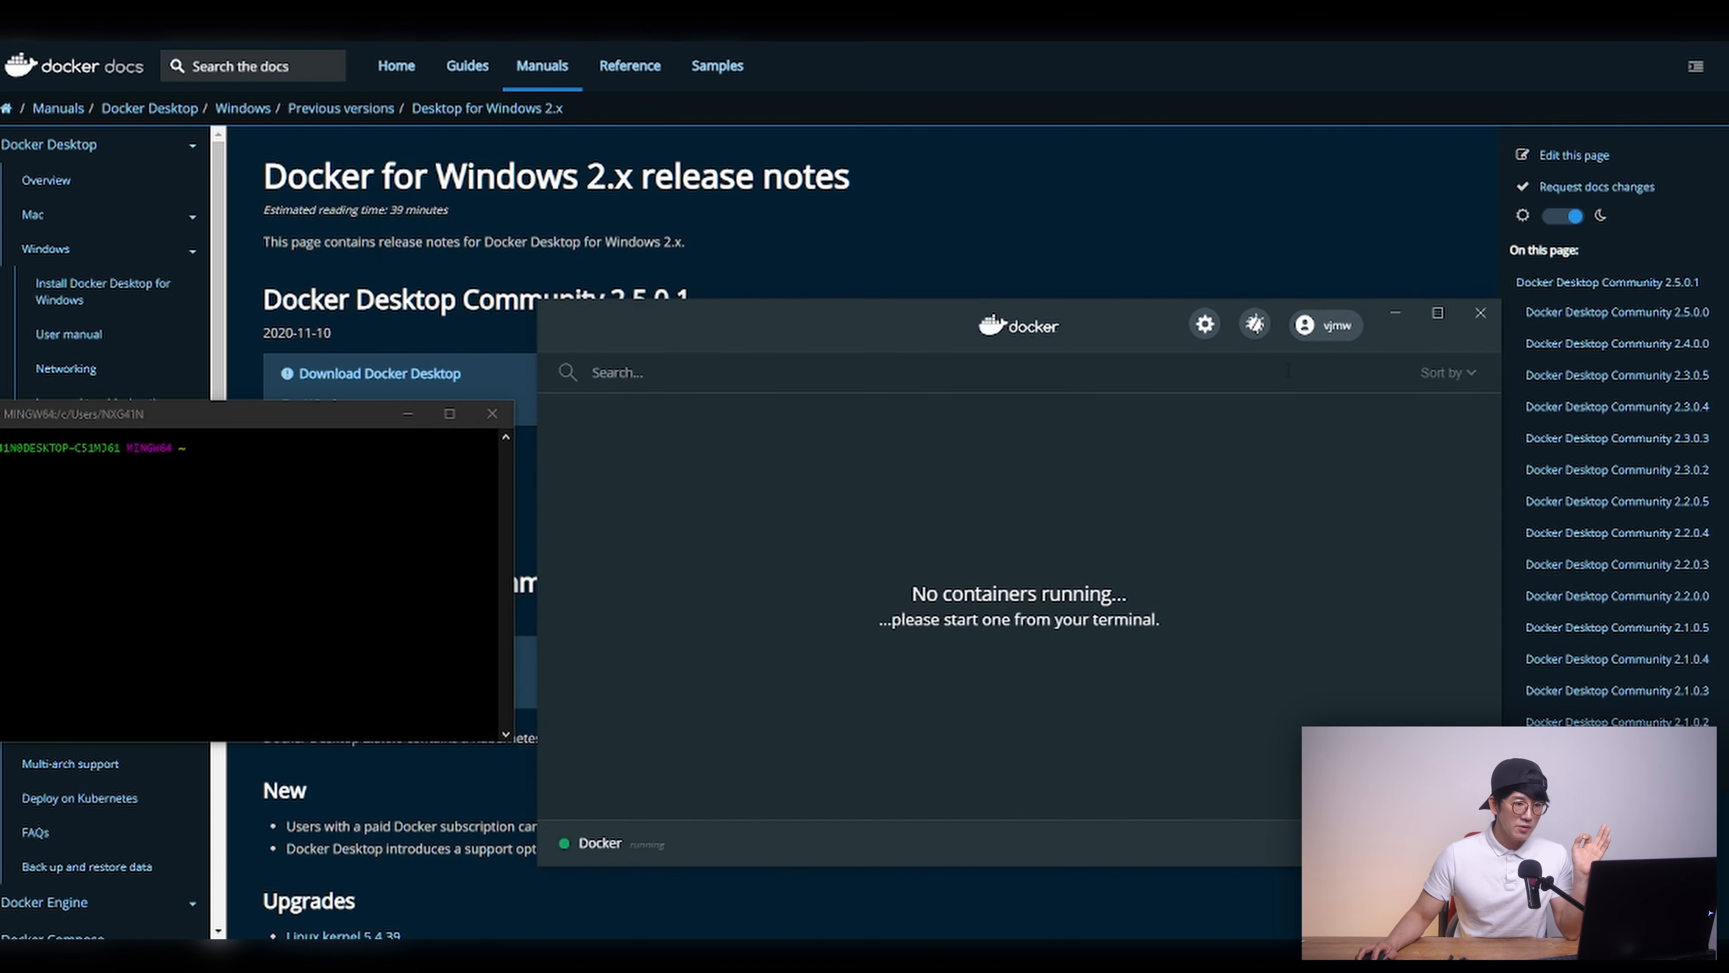
left_click(1204, 323)
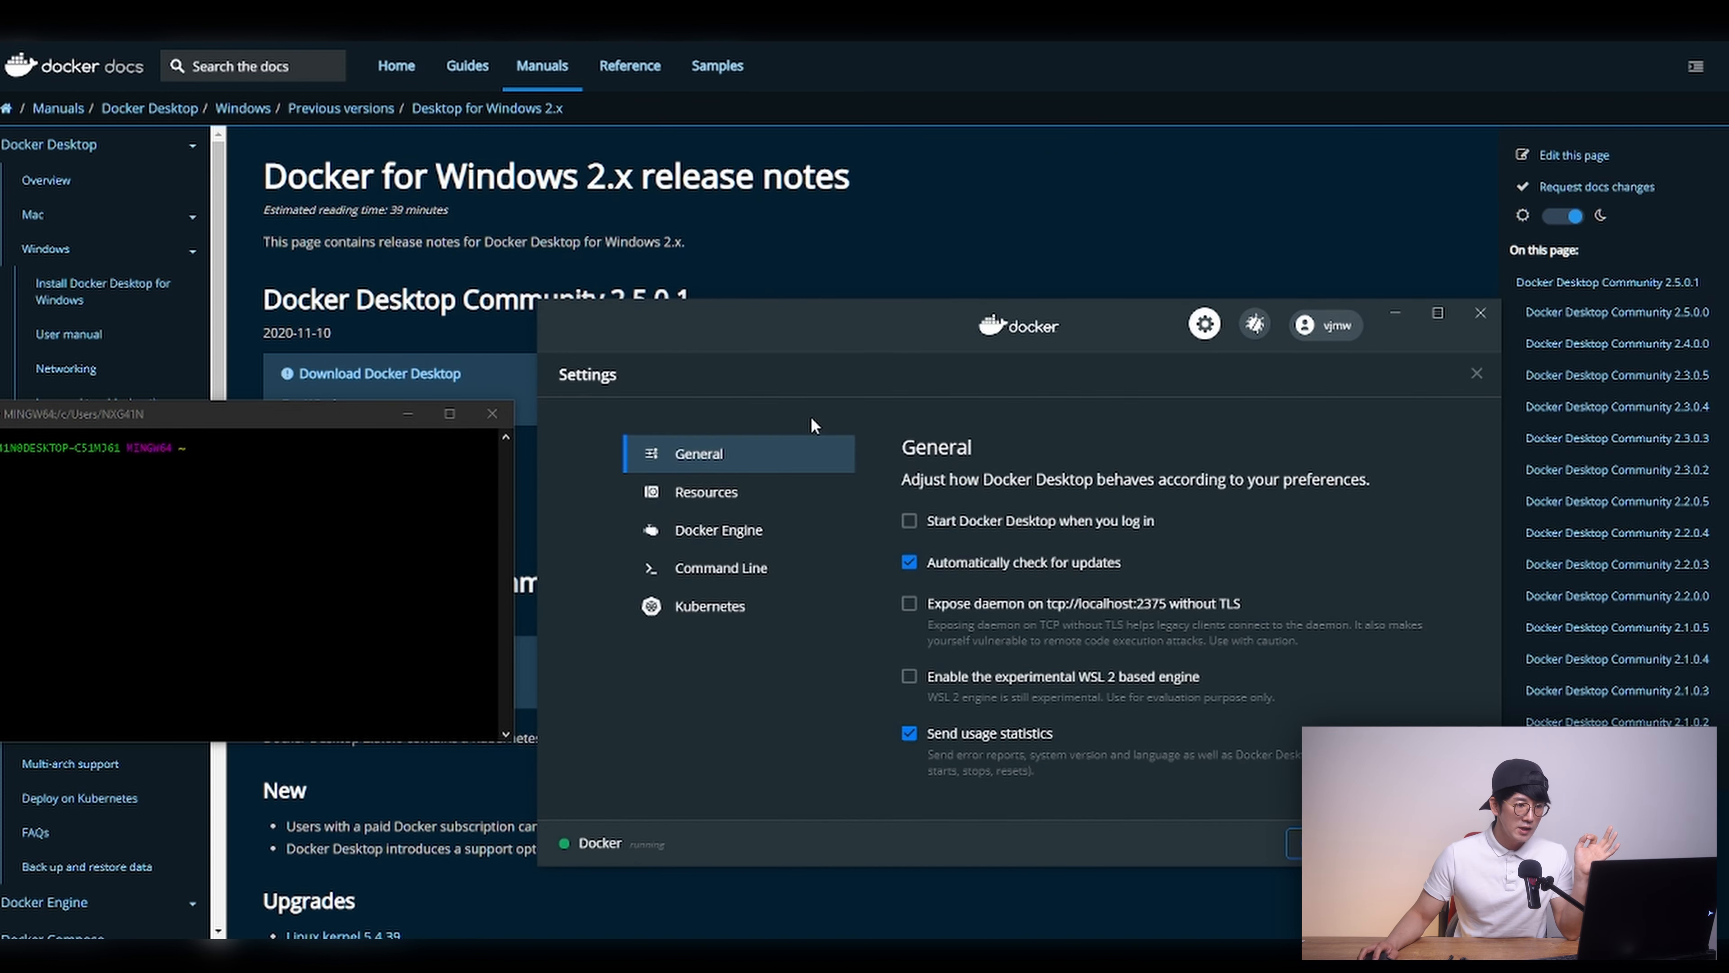
left_click(724, 501)
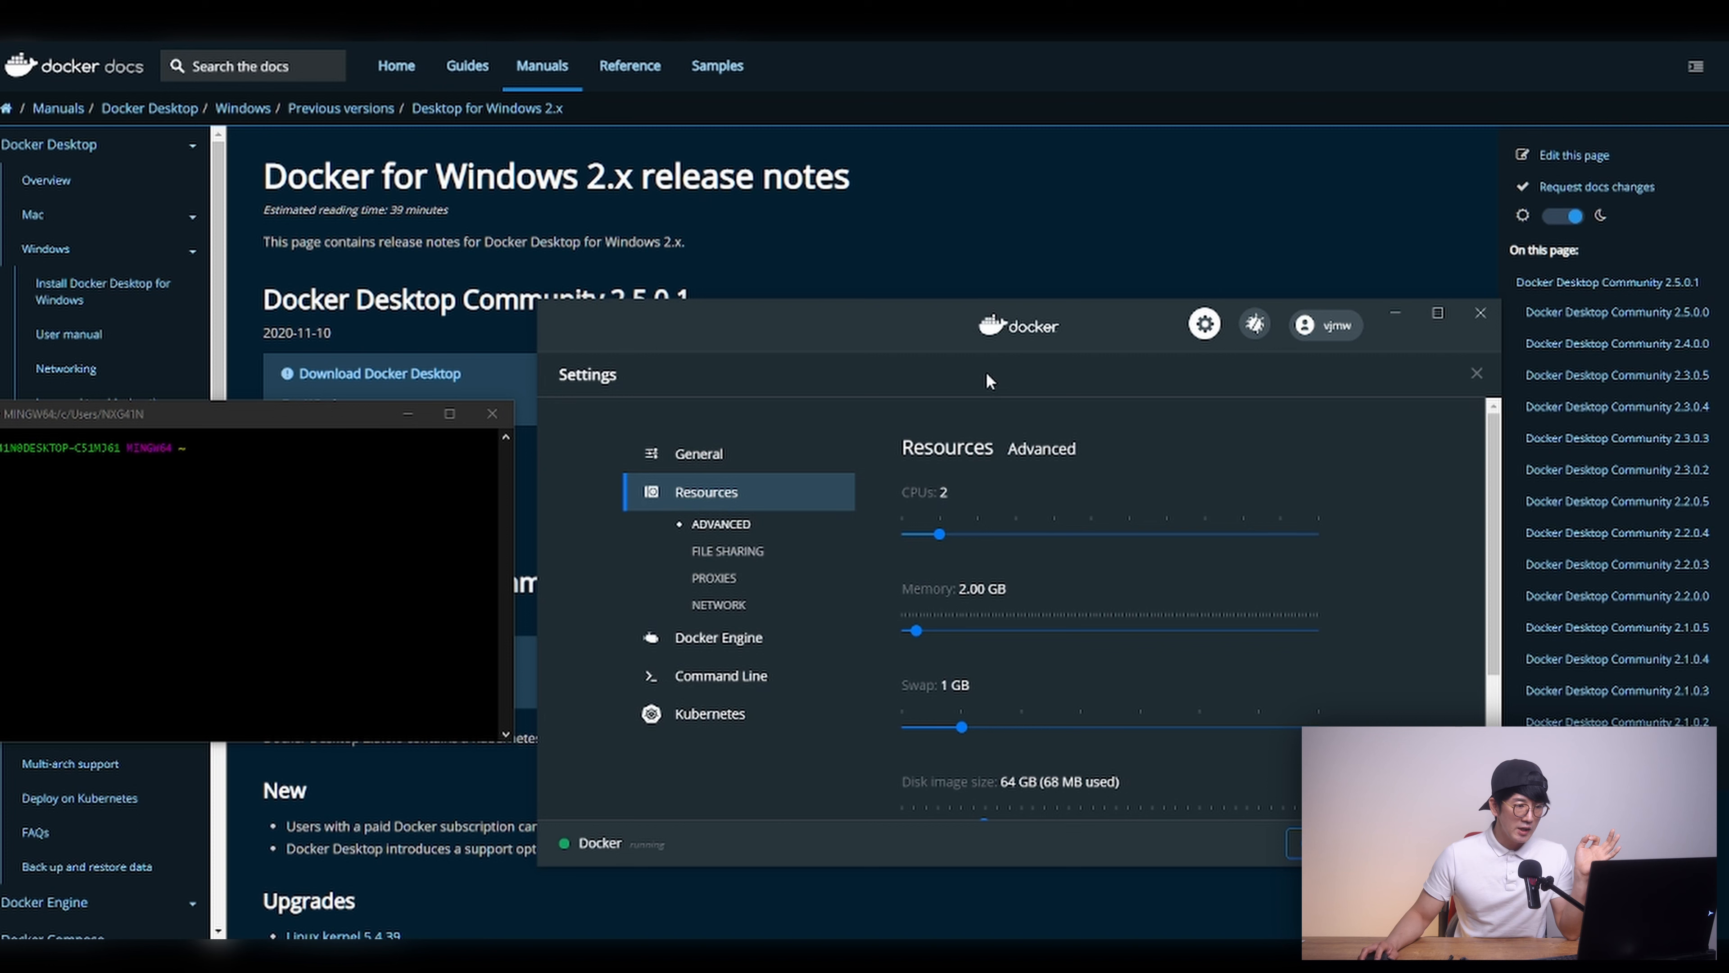
Step: Allocate 12 CPUs, 25 GB of memory, 4 GB of swap and a 152 GB disk image size to Docker
left_click_drag(941, 538, 1317, 542)
left_click_drag(915, 631, 1250, 645)
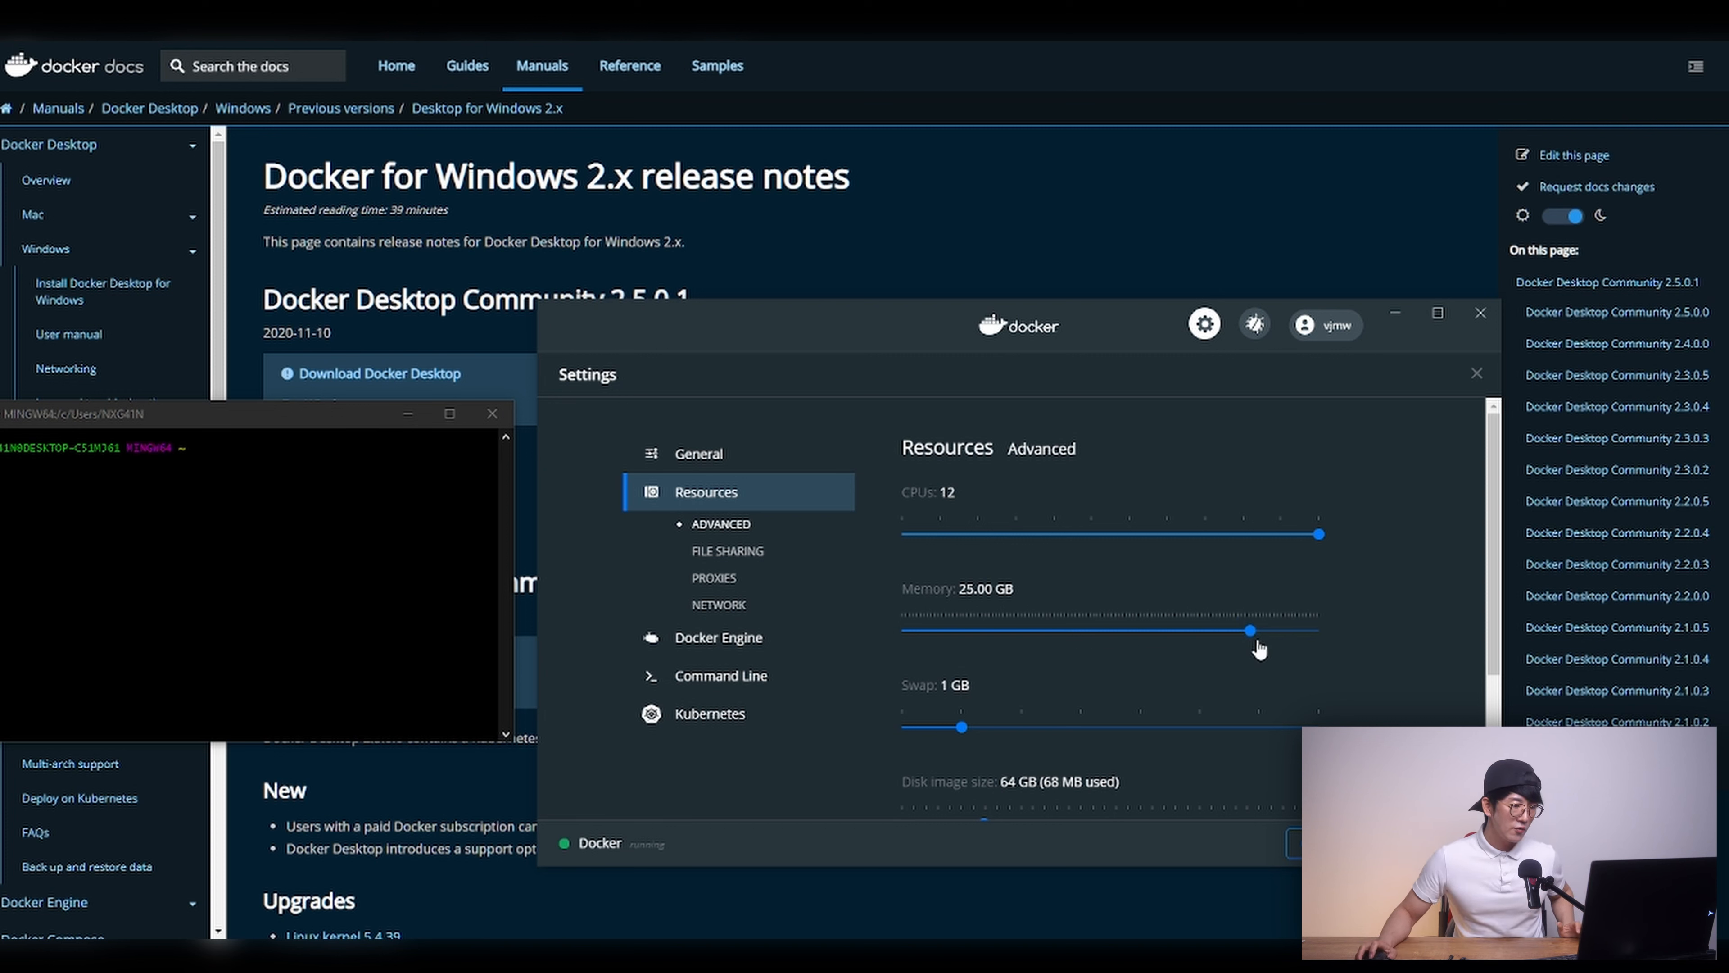
left_click_drag(963, 728, 1321, 739)
scroll(1011, 633, "down", 3)
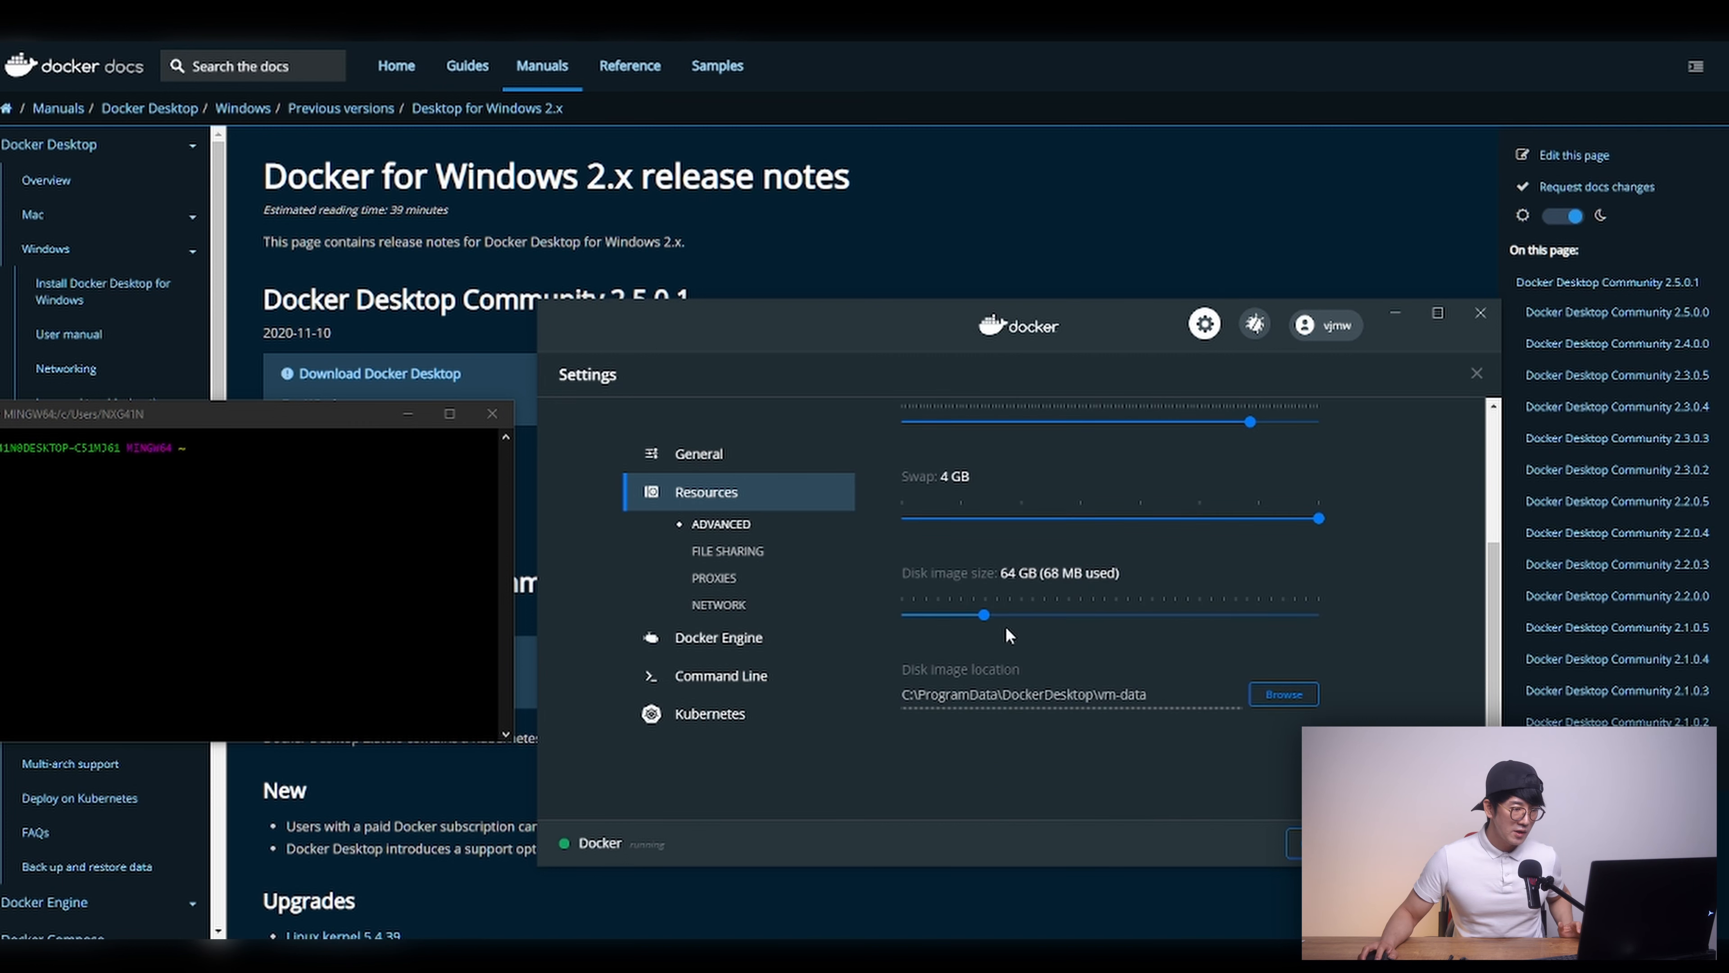
left_click_drag(984, 621, 1118, 628)
Step: Set the disk image location to the WebODM folder inside 01 Caches on drive D, and apply the resource settings with a restart
left_click(1283, 695)
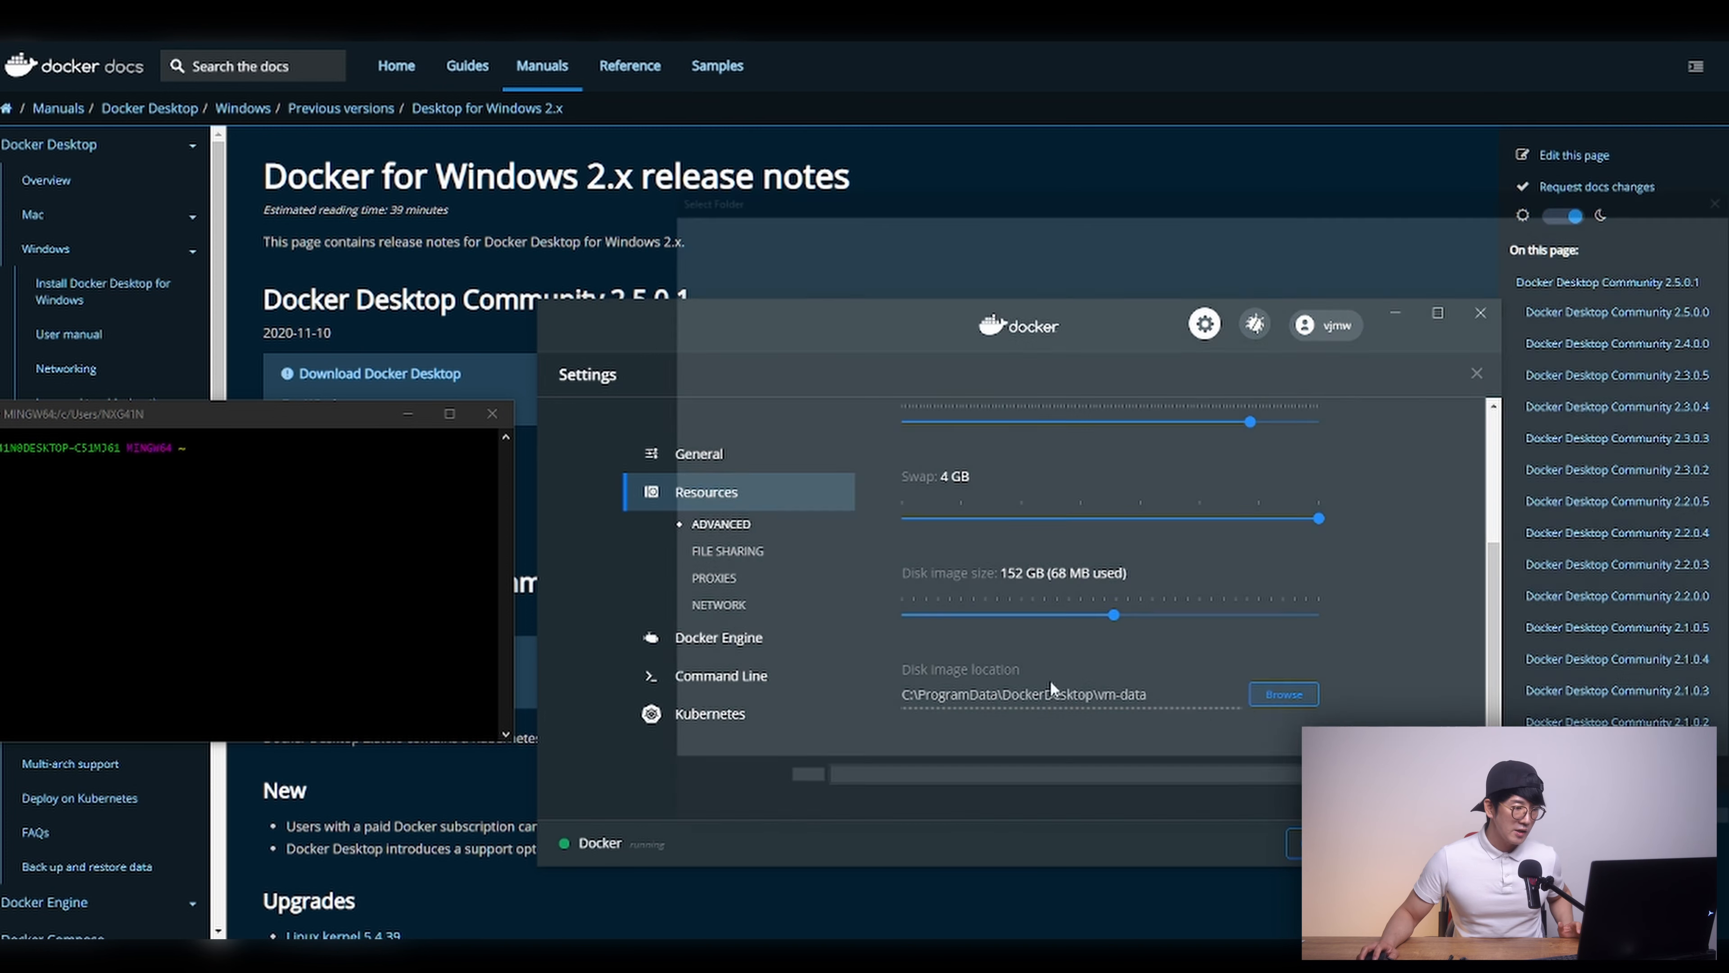
left_click(767, 619)
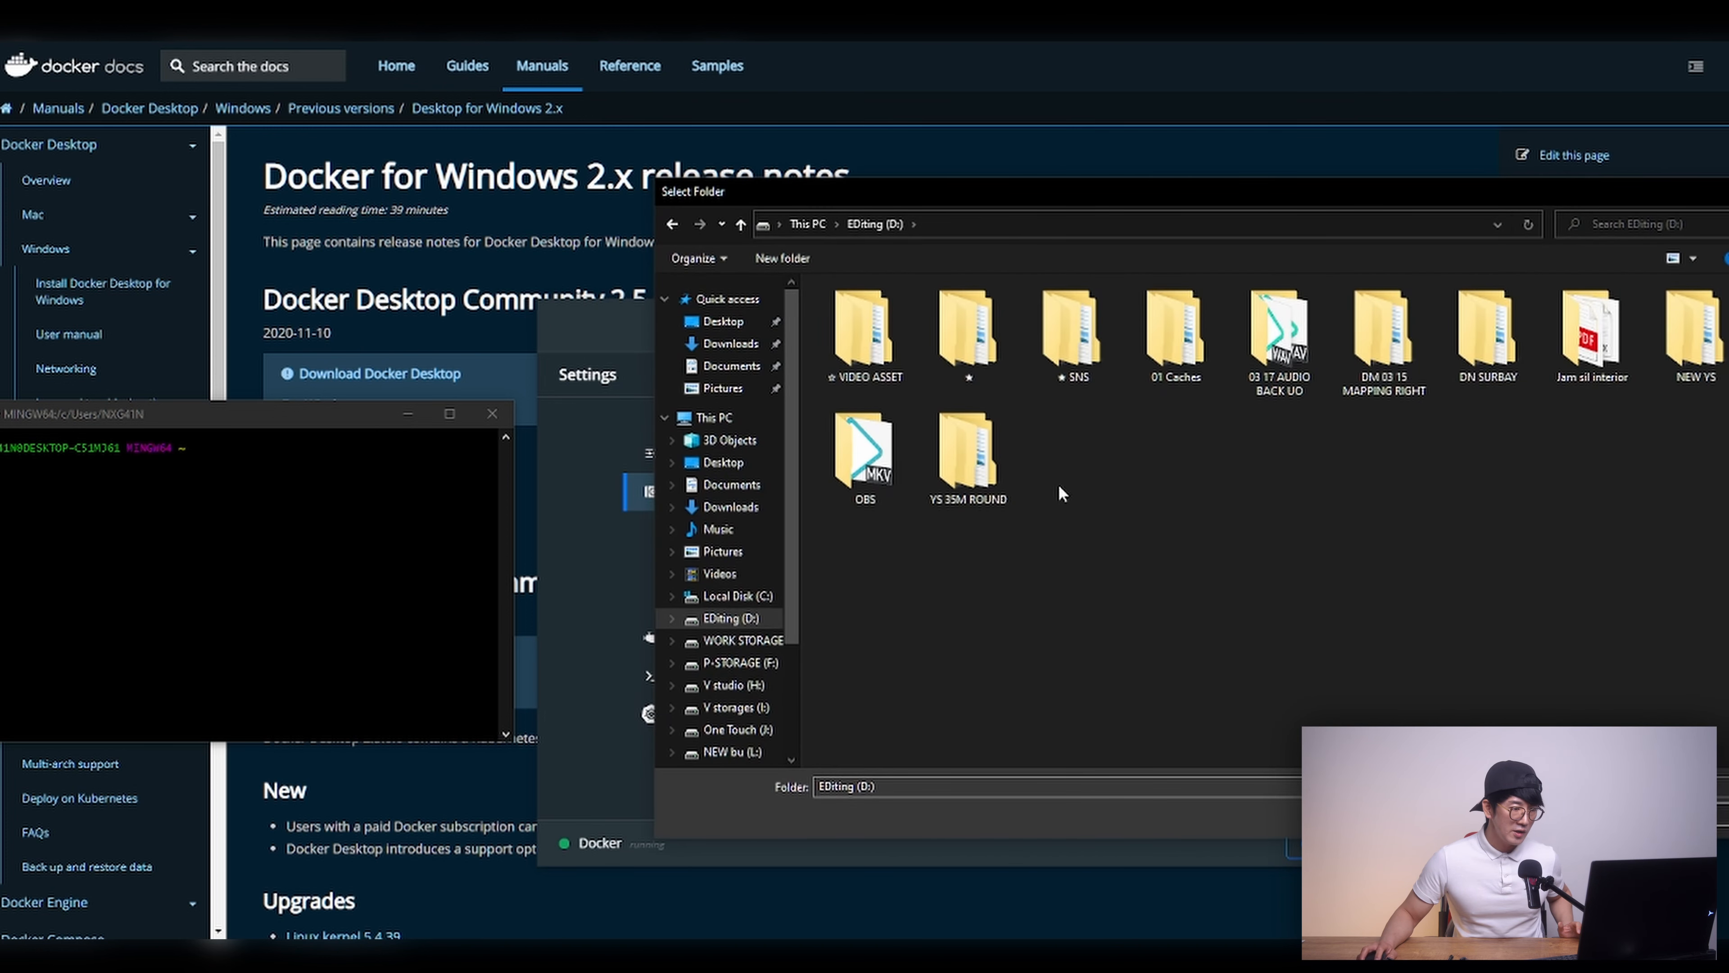
double_click(1174, 341)
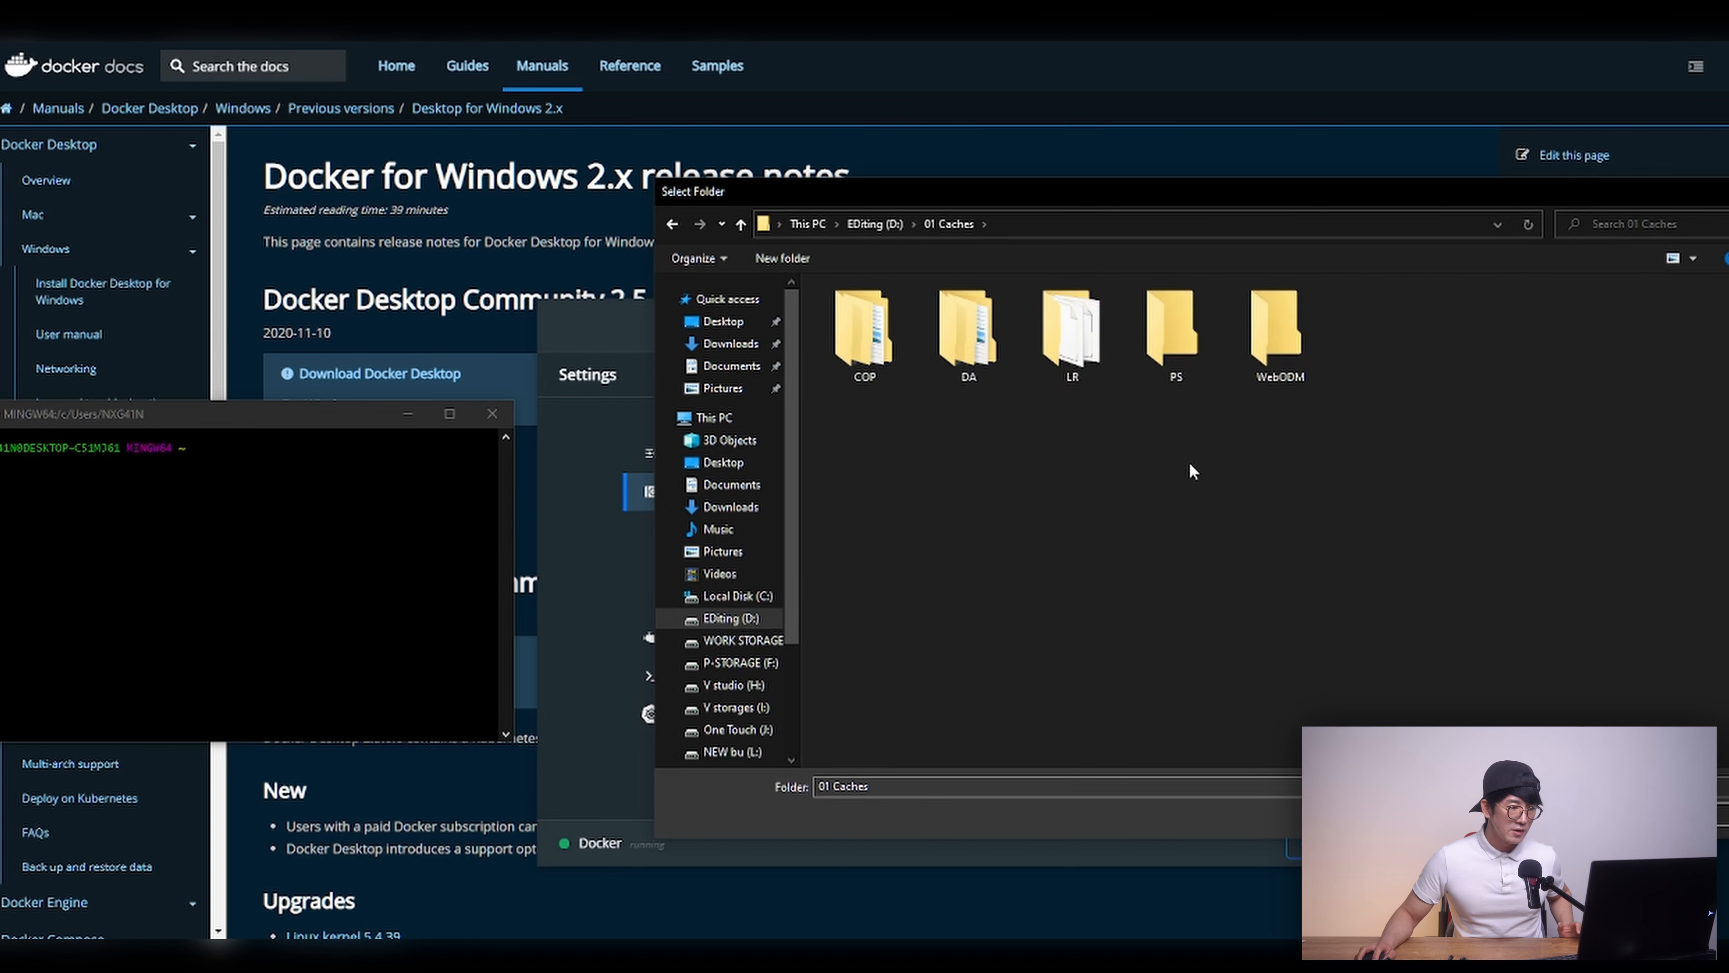
double_click(1292, 371)
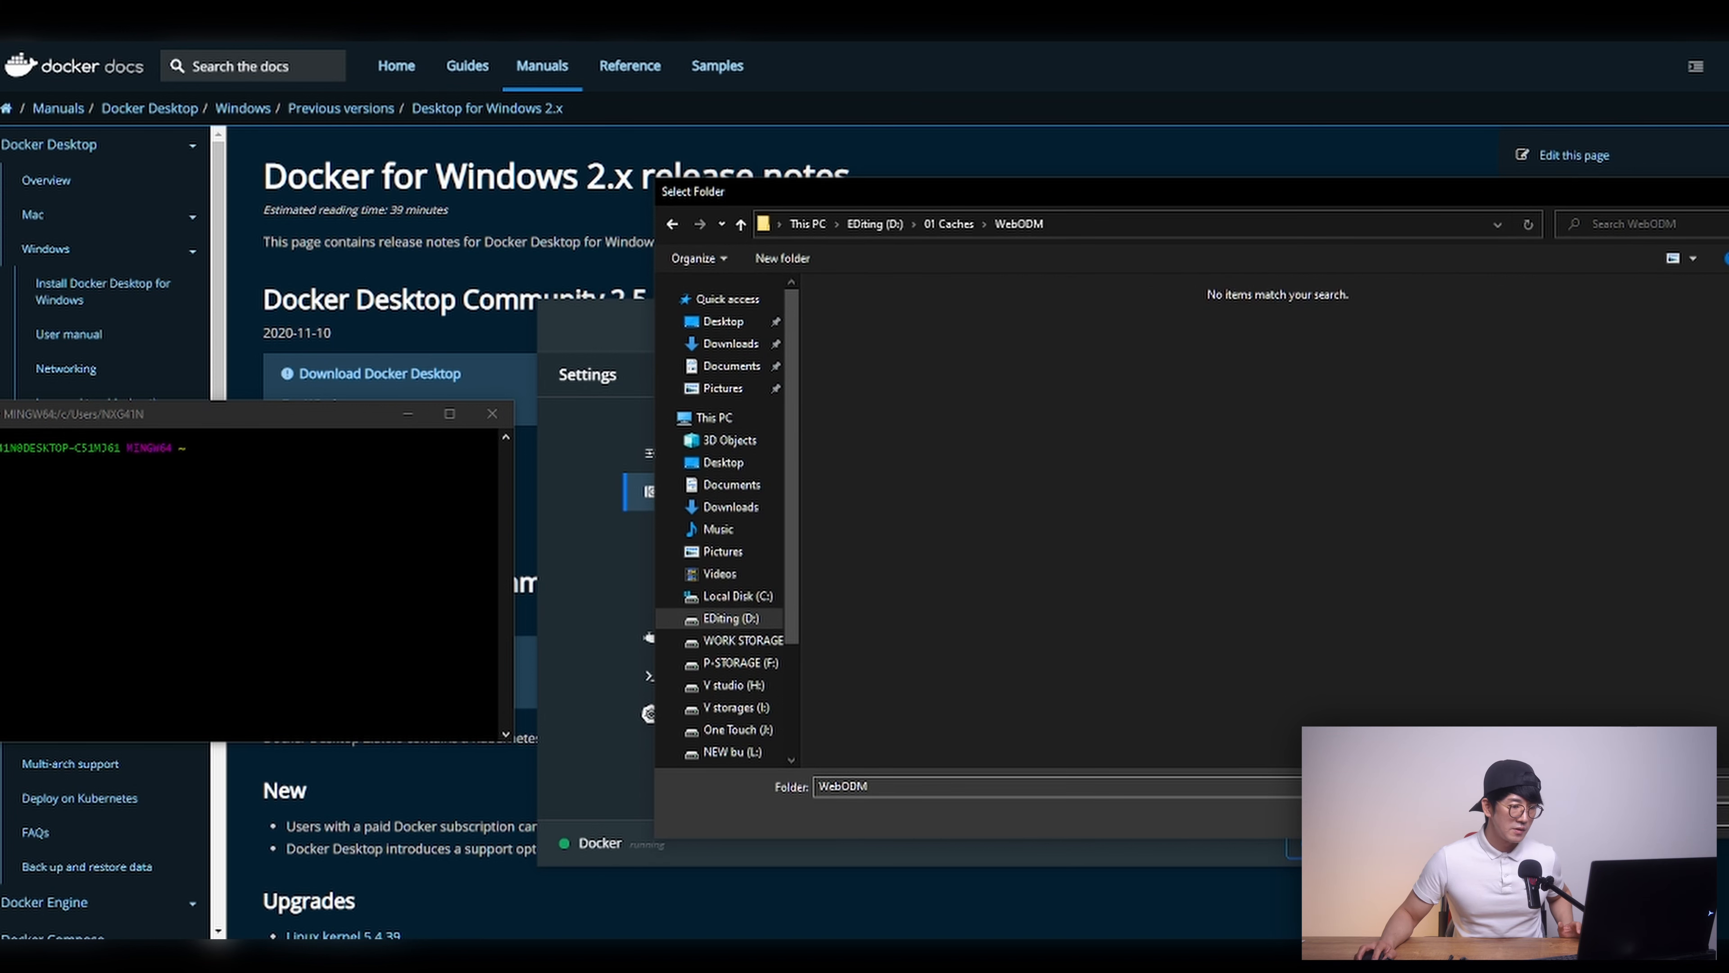
left_click(1695, 815)
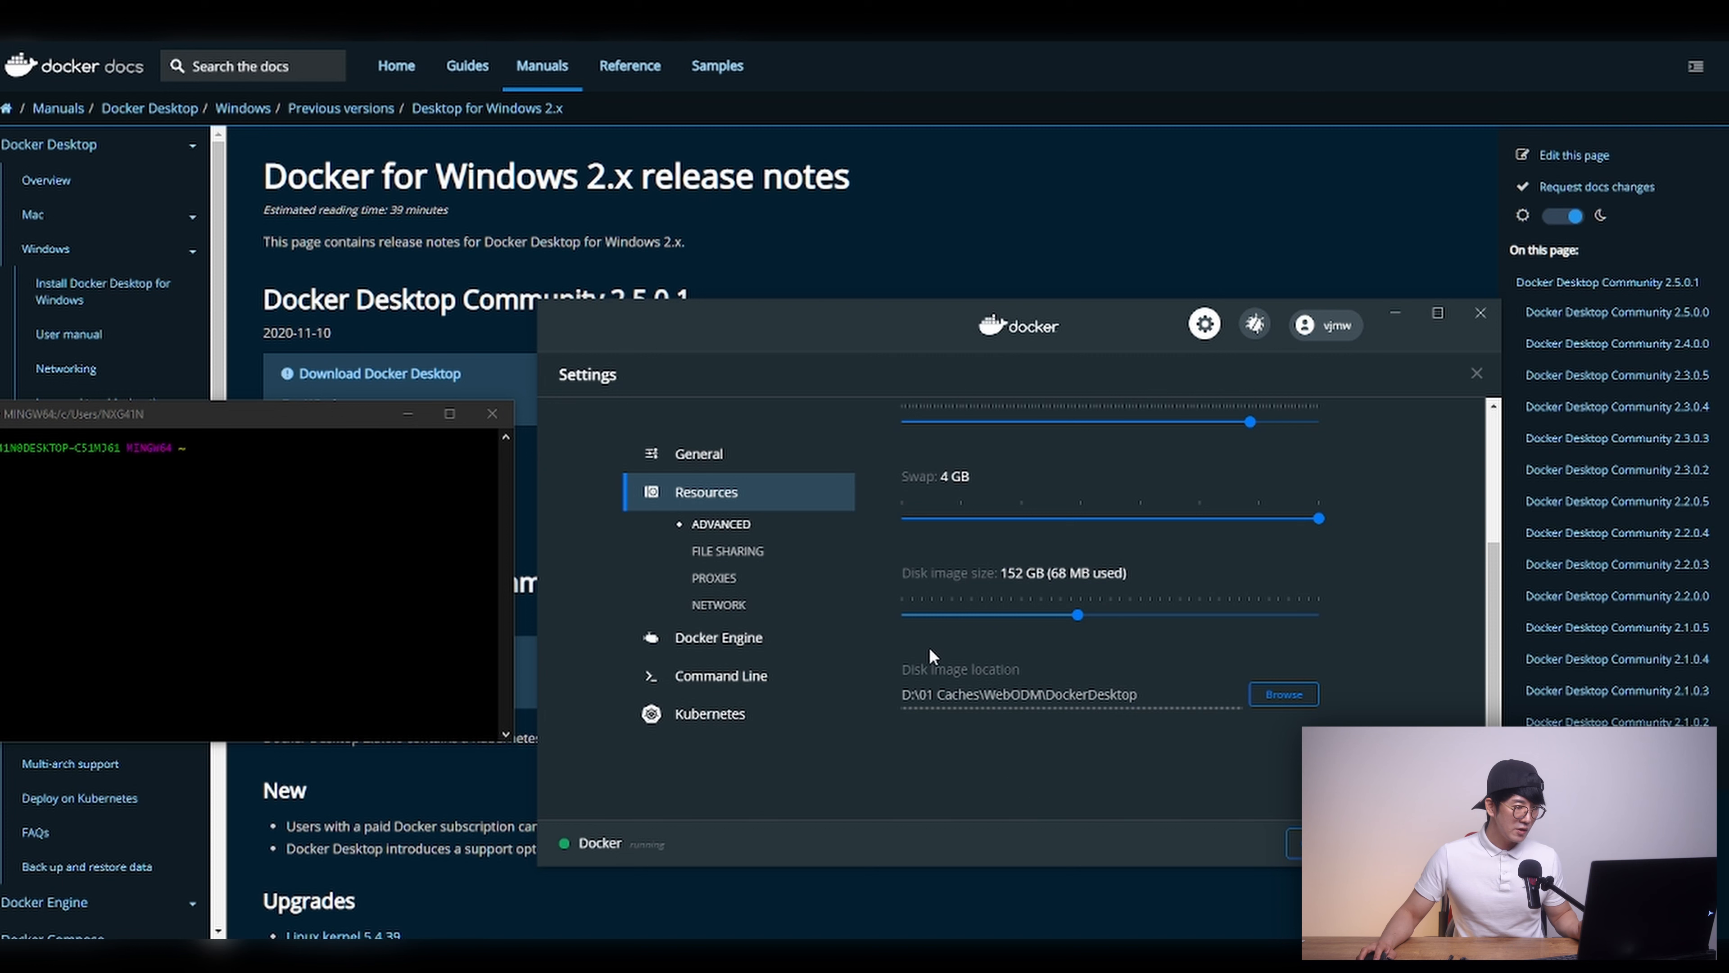
left_click(1423, 843)
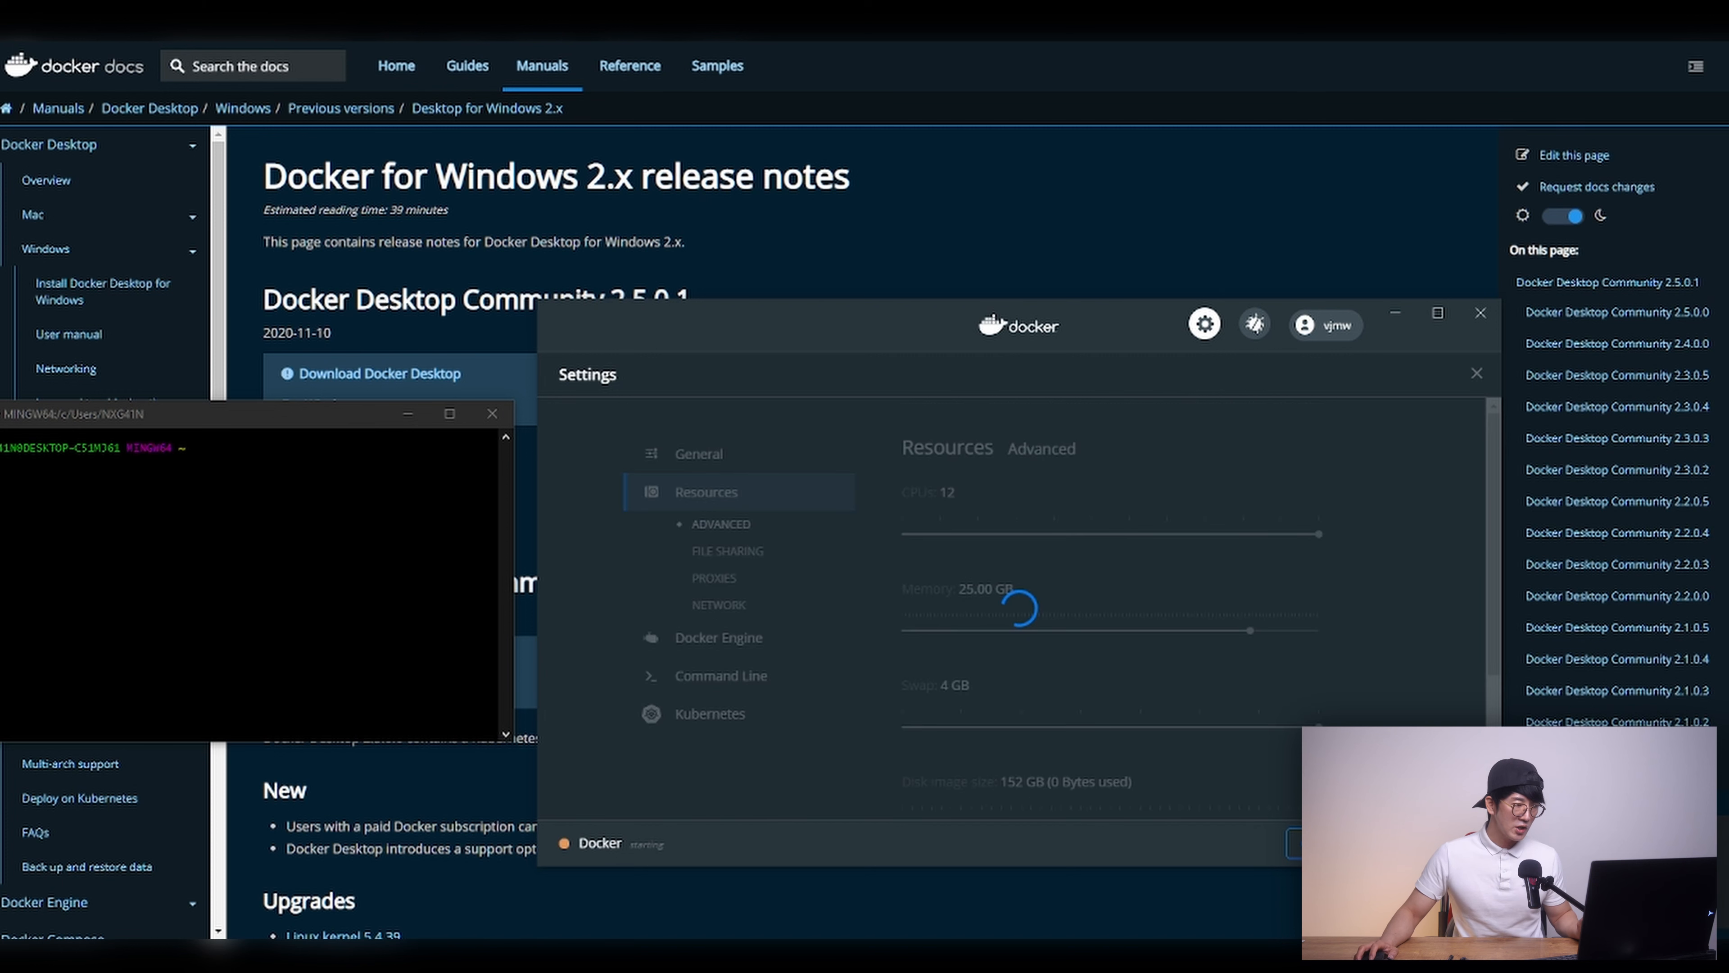
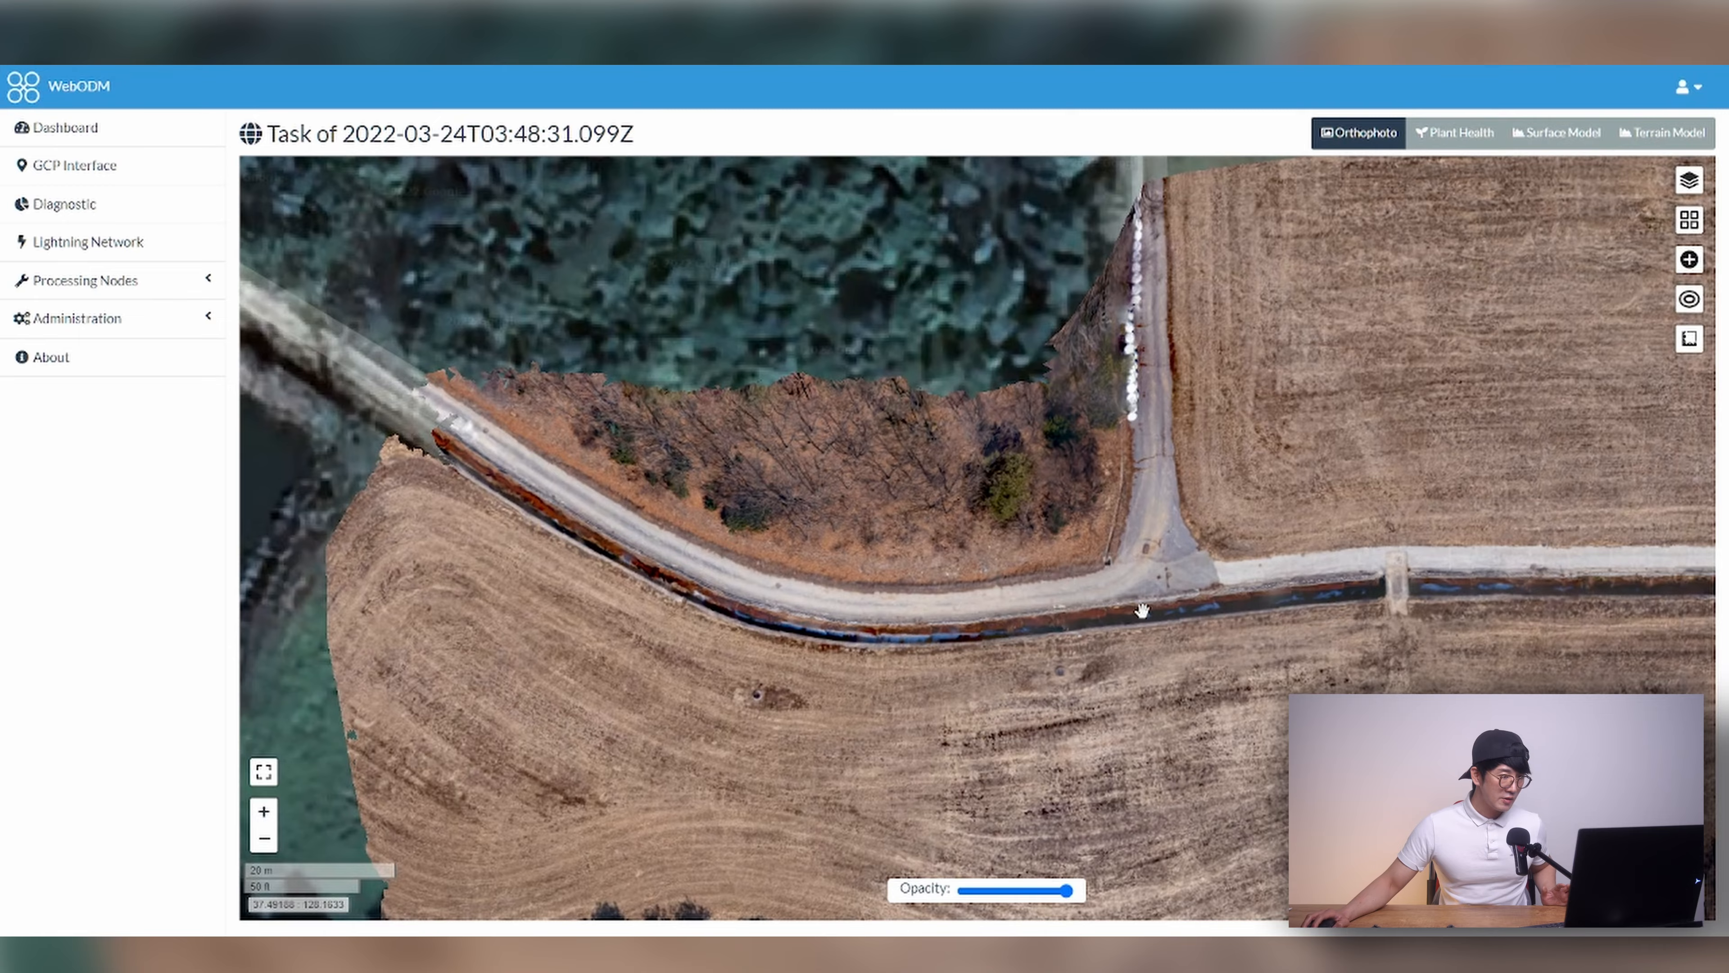
Step: Examine the task's orthophoto against the base map, covering the road junction, fields, hill, greenhouses and pond
scroll(776, 537, "up", 1)
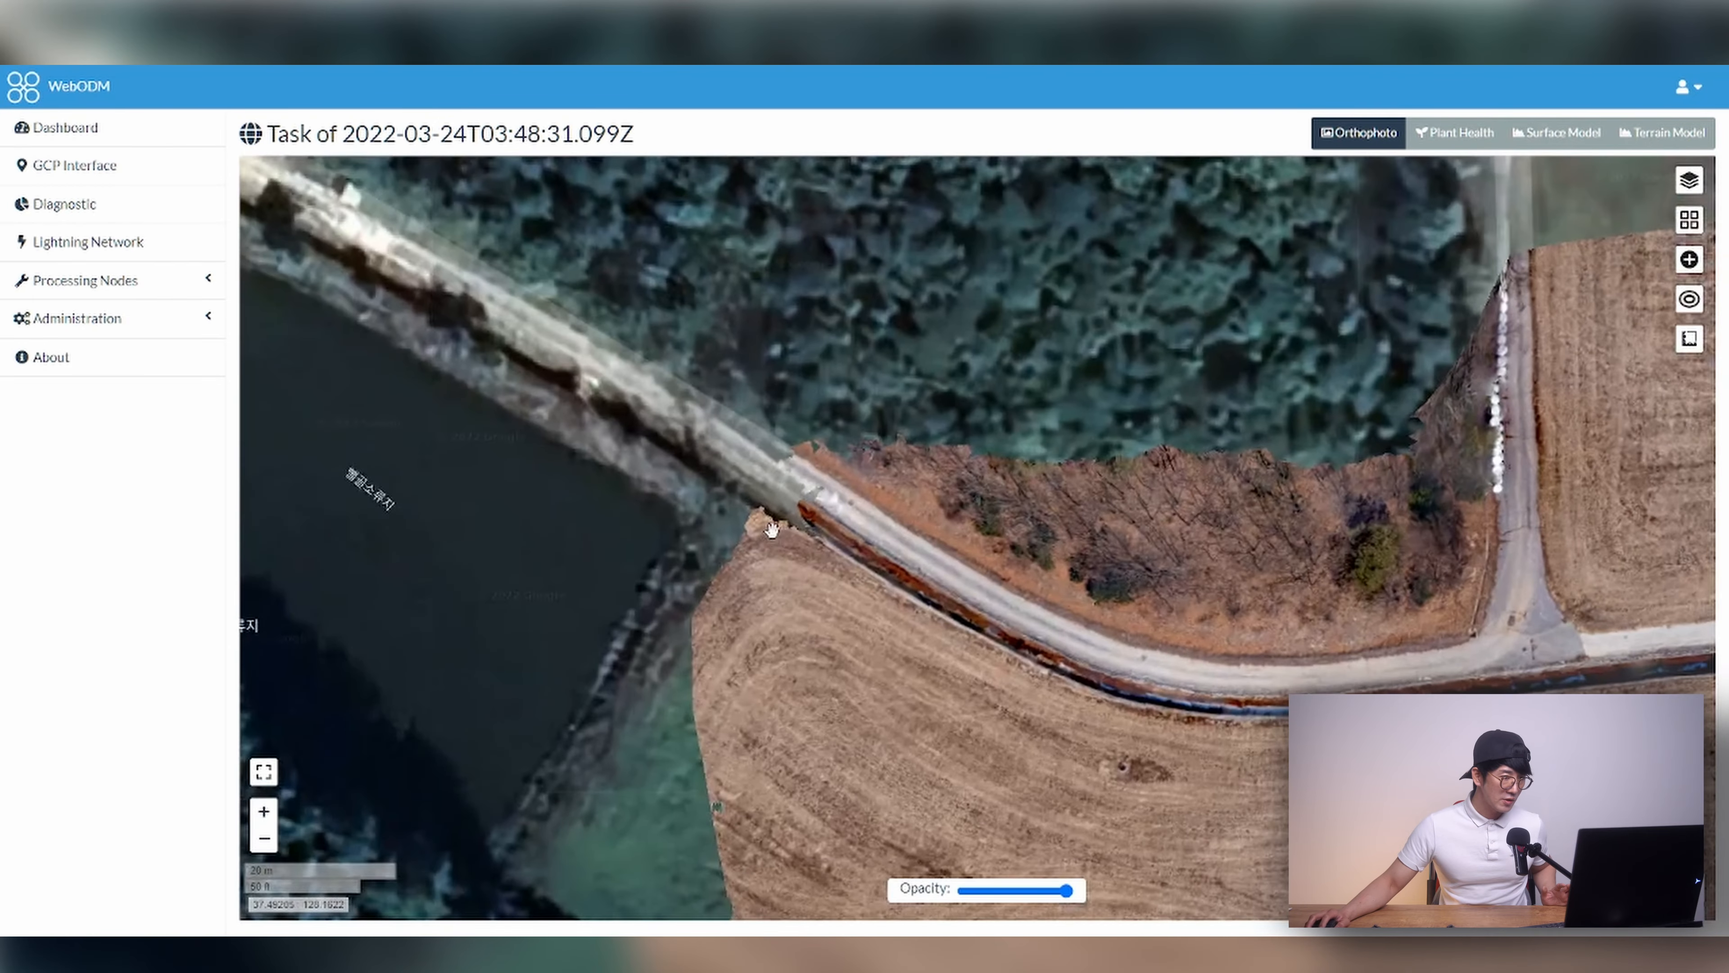
left_click_drag(1288, 623, 675, 669)
left_click_drag(914, 355, 847, 392)
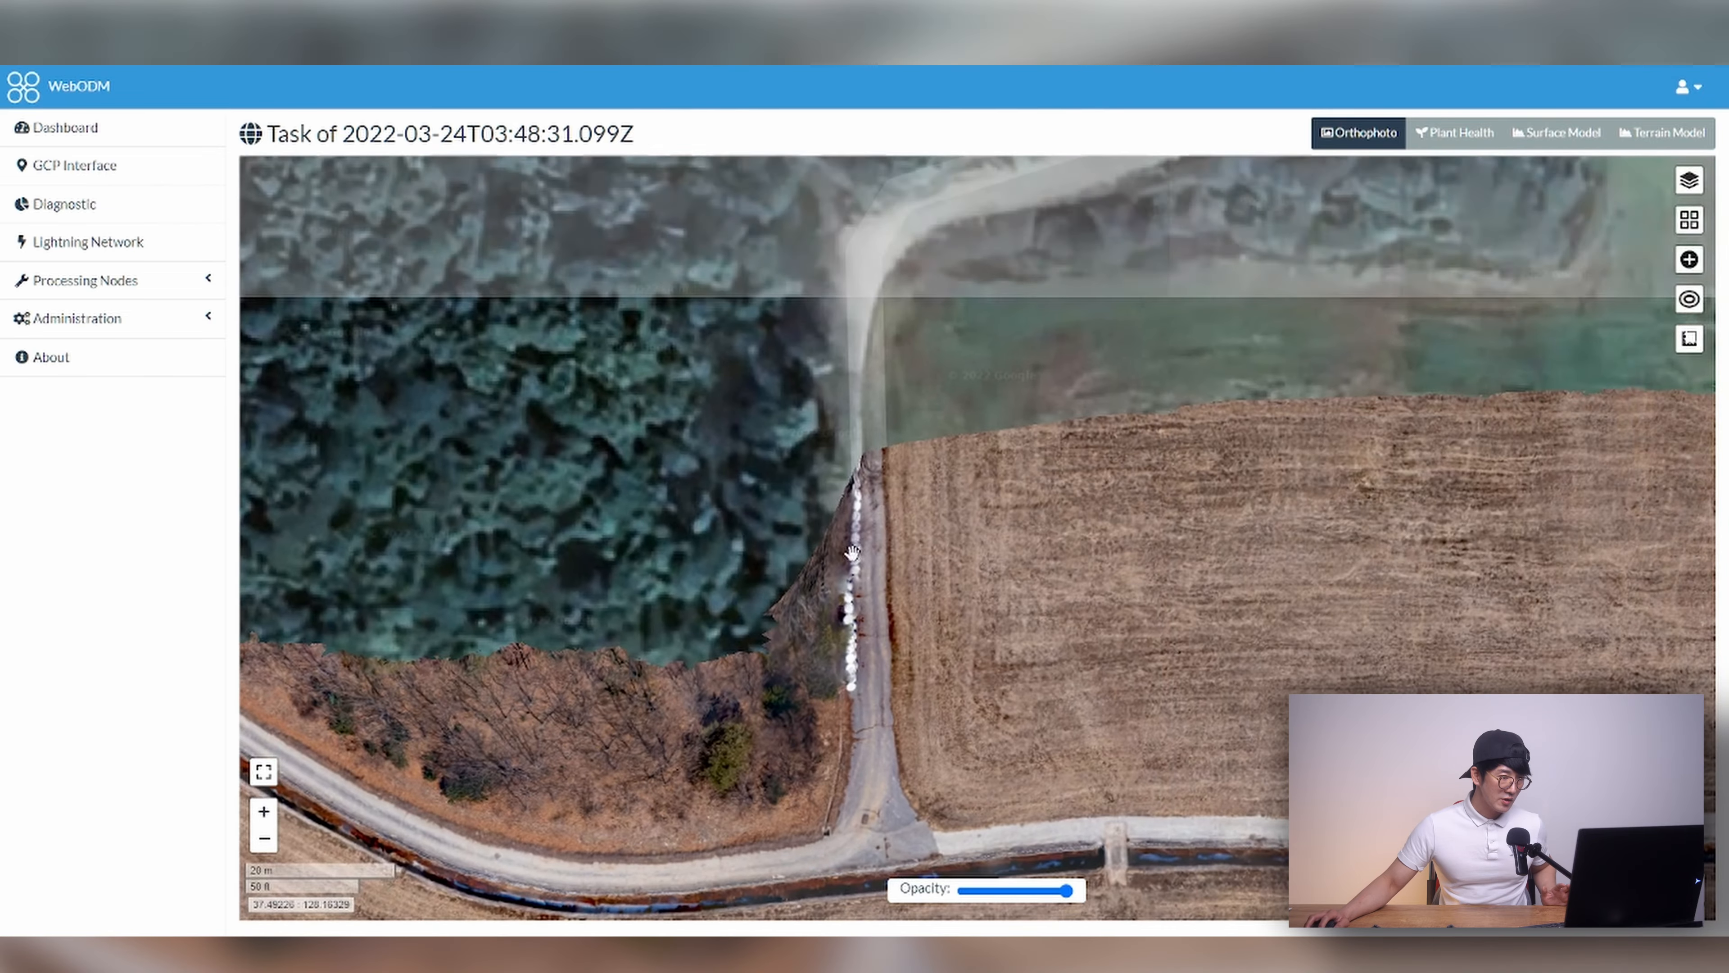
scroll(1024, 662, "down", 1)
left_click_drag(1291, 763, 883, 494)
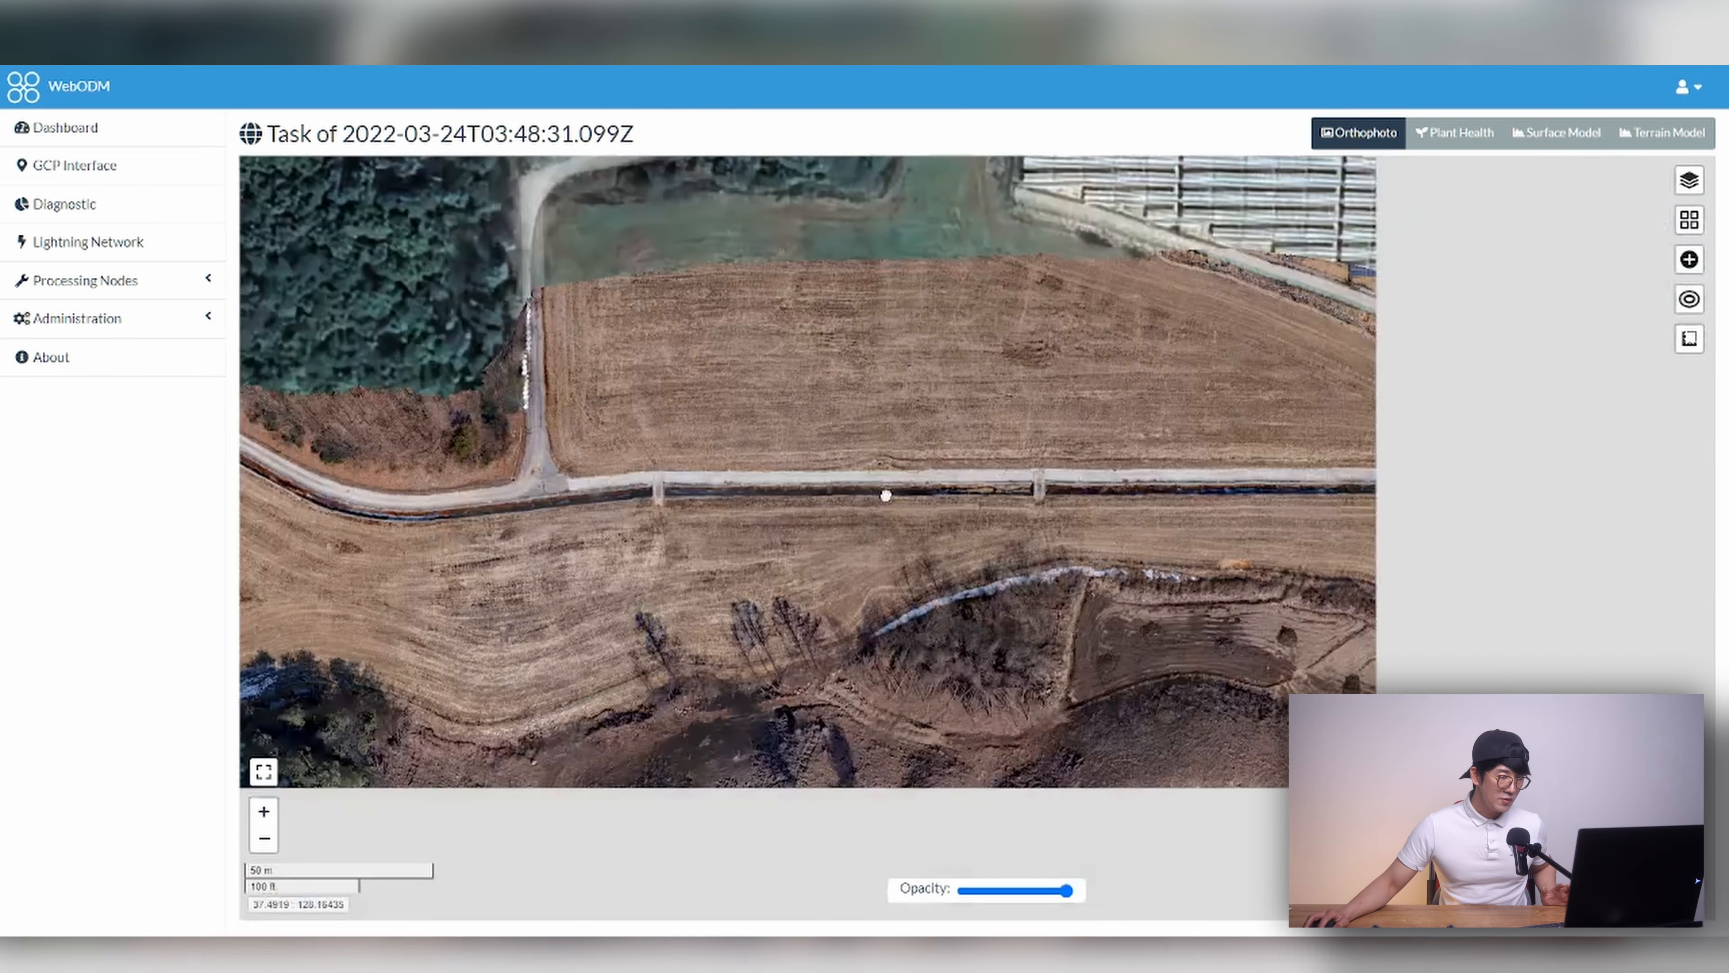
left_click_drag(1339, 656, 705, 404)
left_click_drag(1276, 617, 1044, 519)
left_click_drag(1172, 634, 1316, 463)
left_click_drag(1272, 689, 1256, 543)
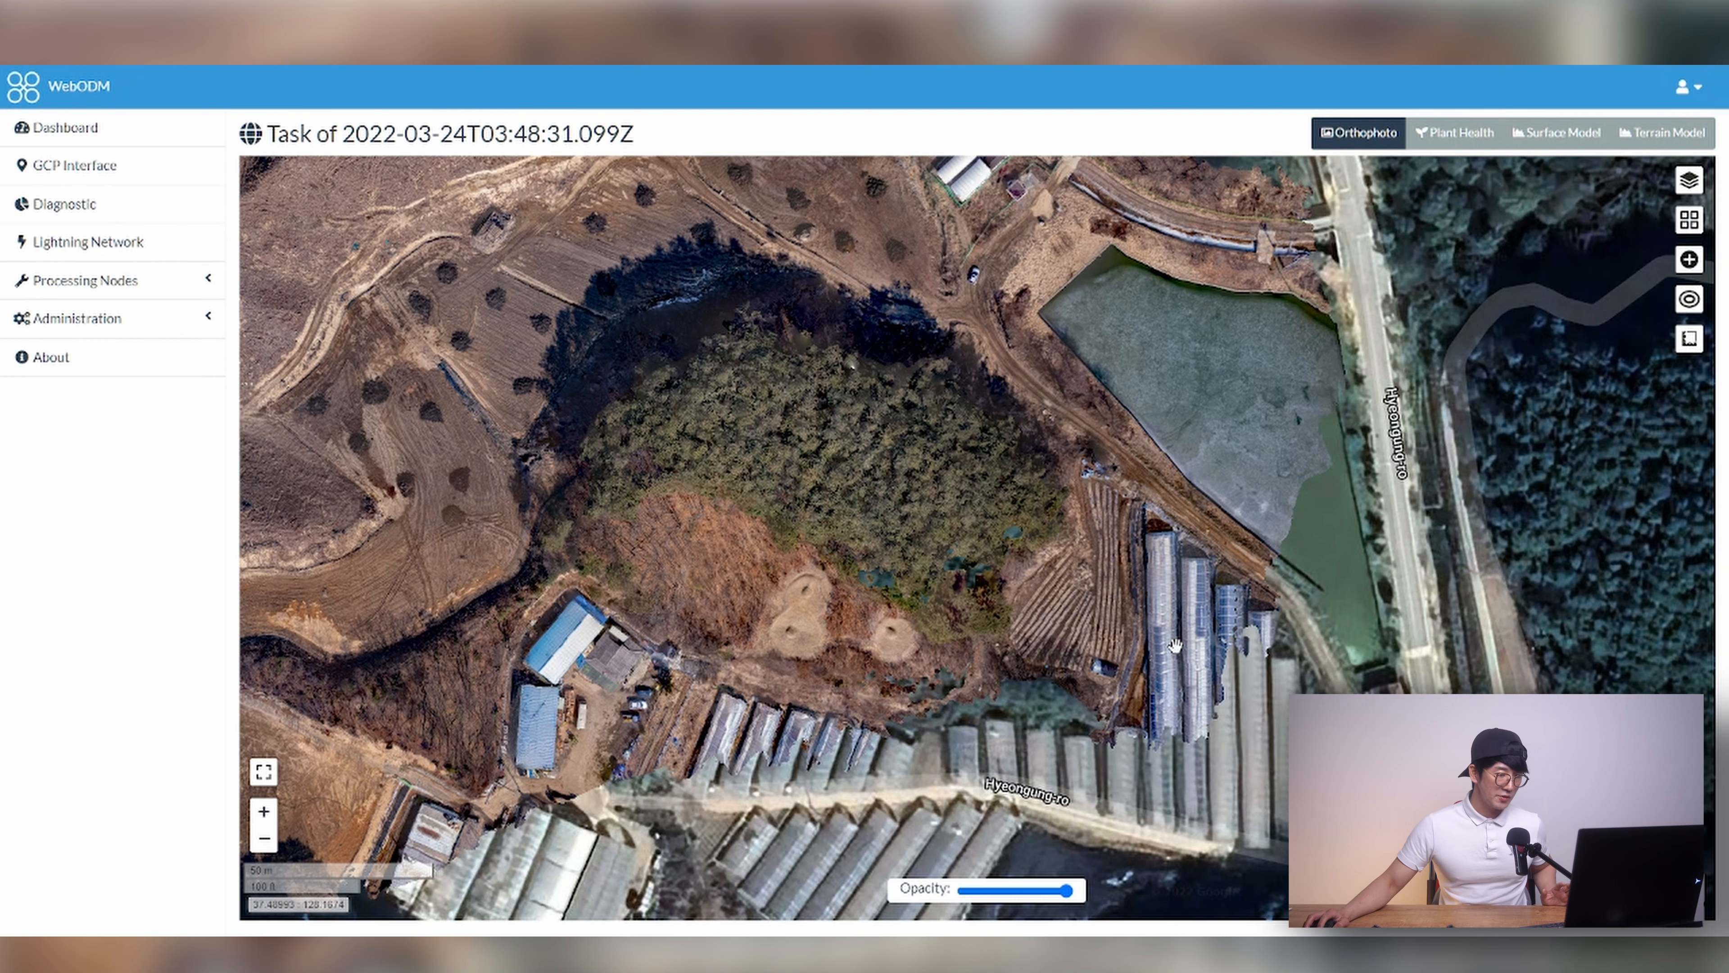
left_click_drag(1176, 646, 1195, 507)
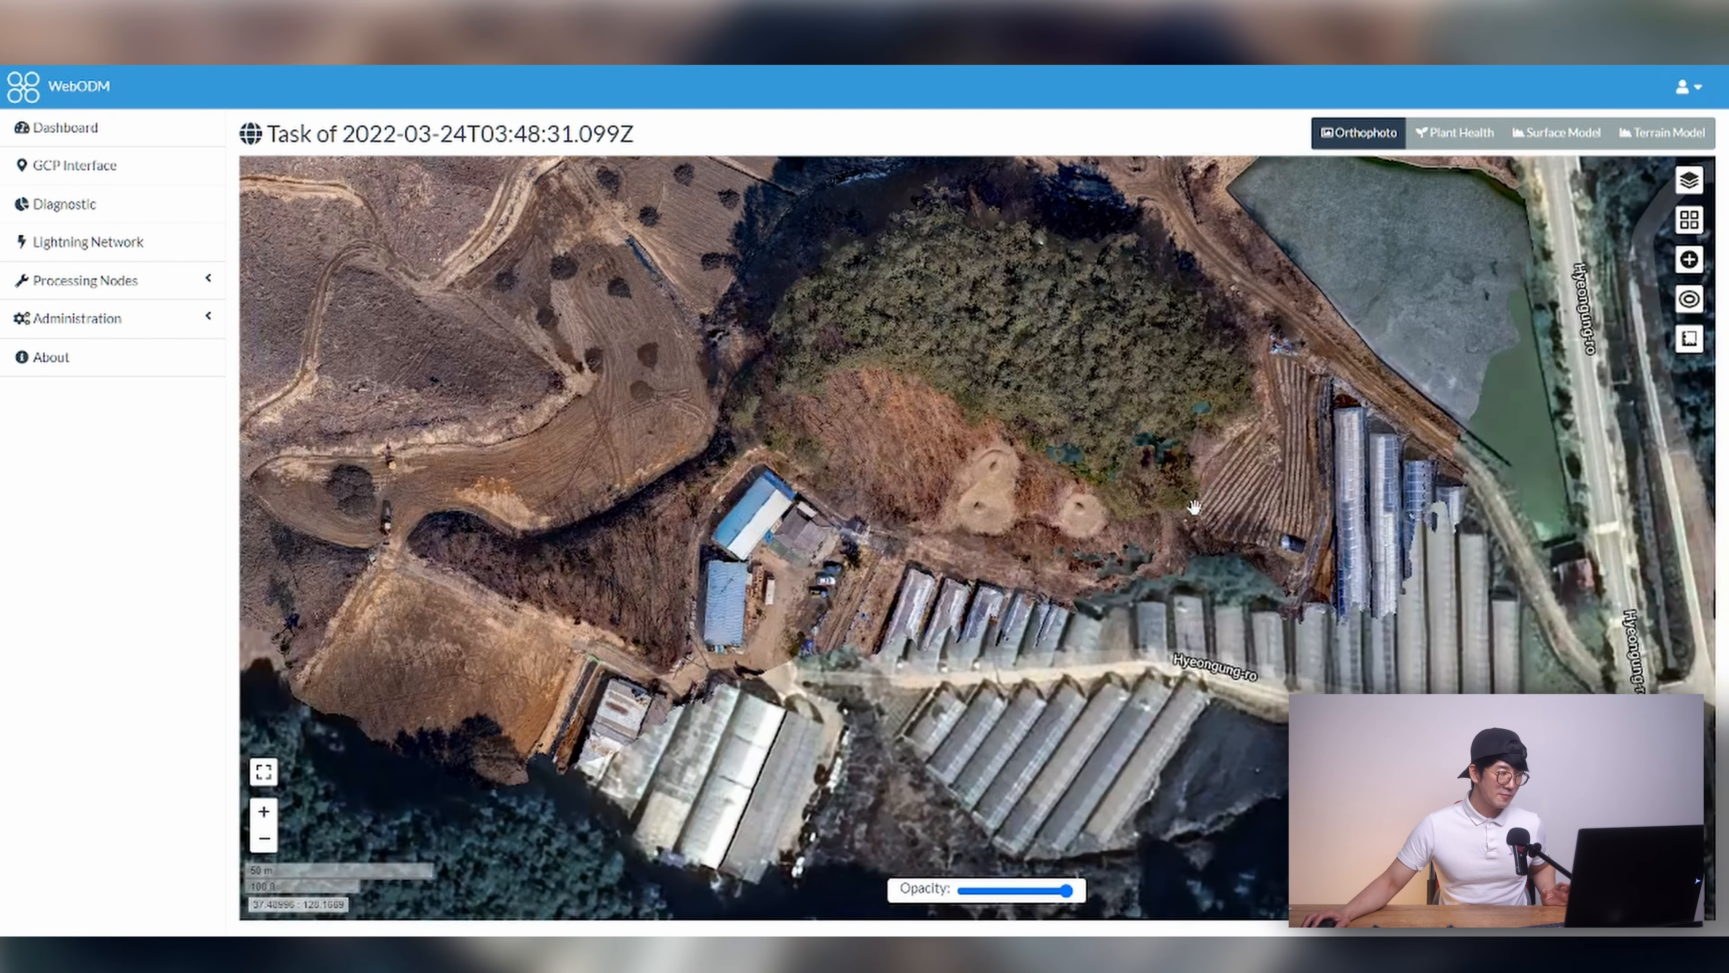
scroll(1006, 613, "down", 1)
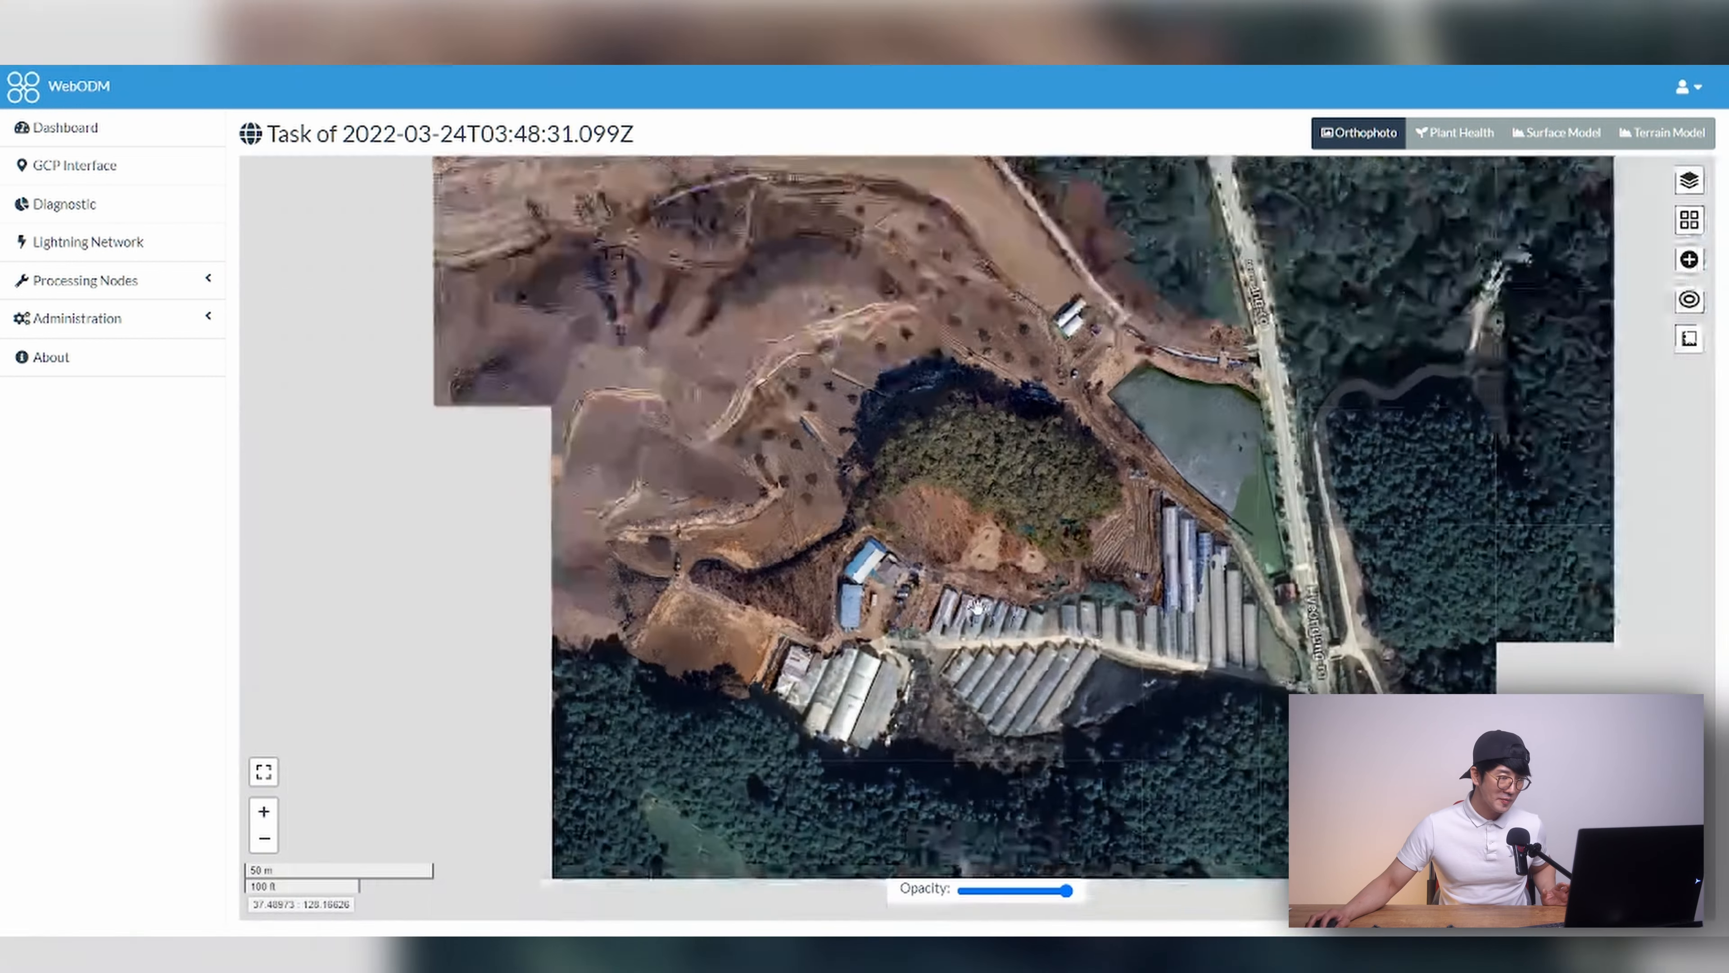
left_click_drag(964, 449, 1019, 567)
left_click_drag(868, 467, 919, 531)
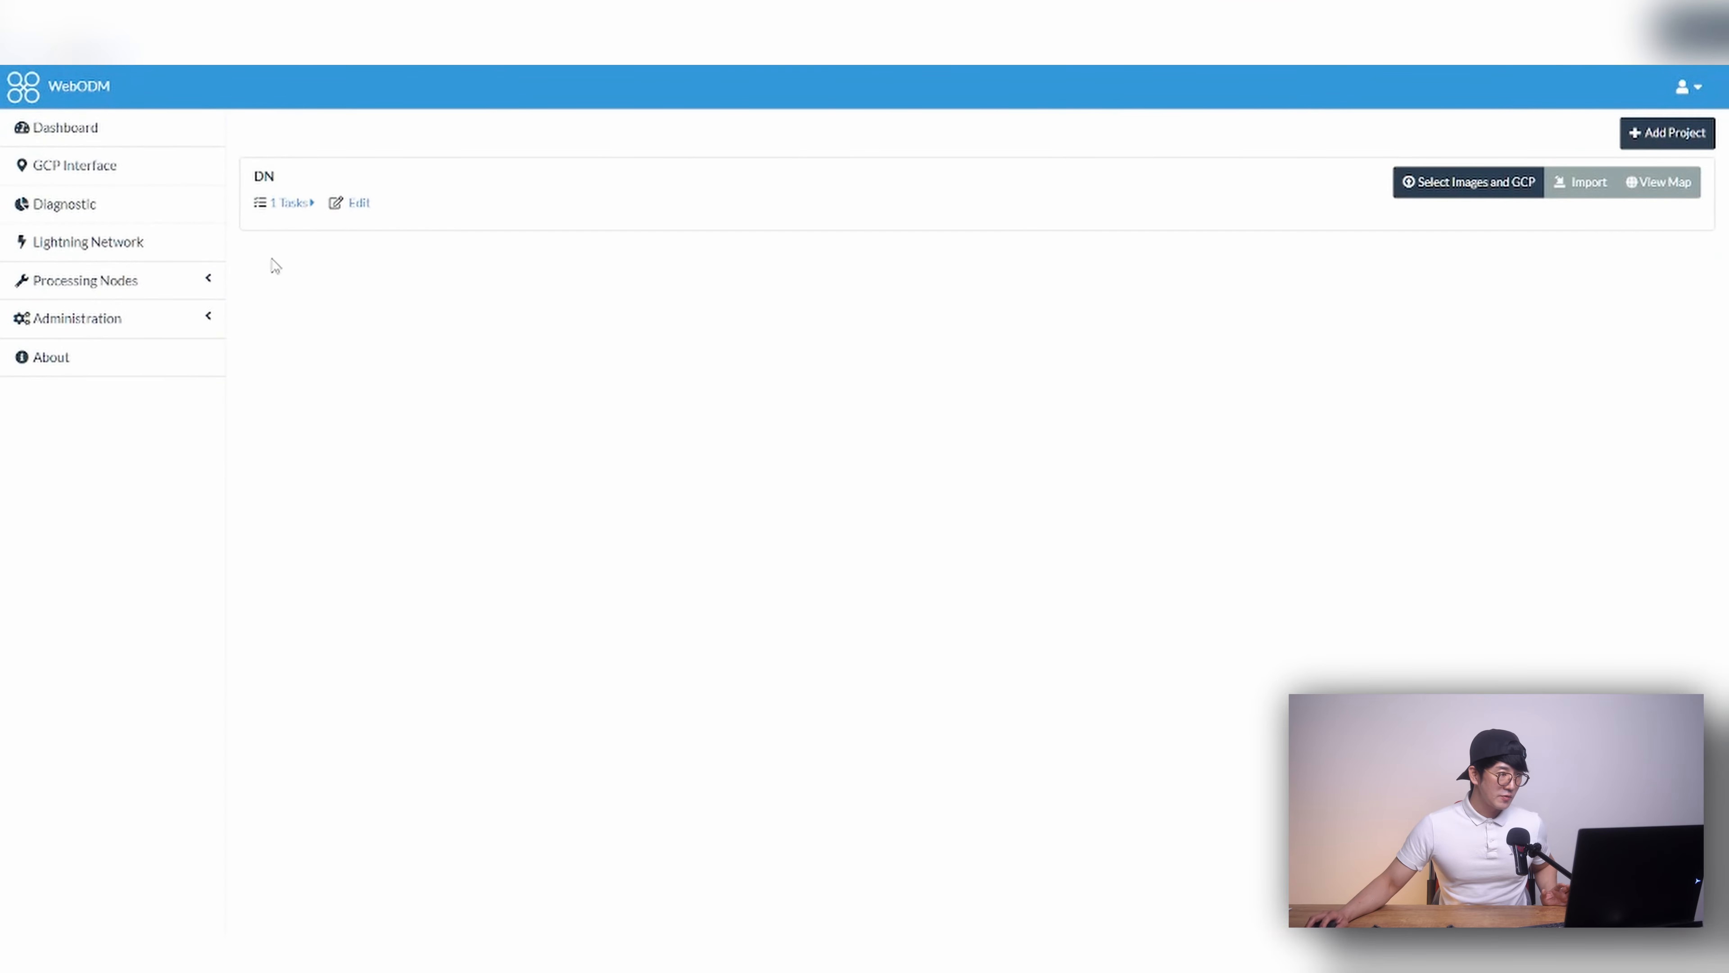
Step: Expand the DN project's completed task and open its 3D model
left_click(272, 204)
left_click(263, 238)
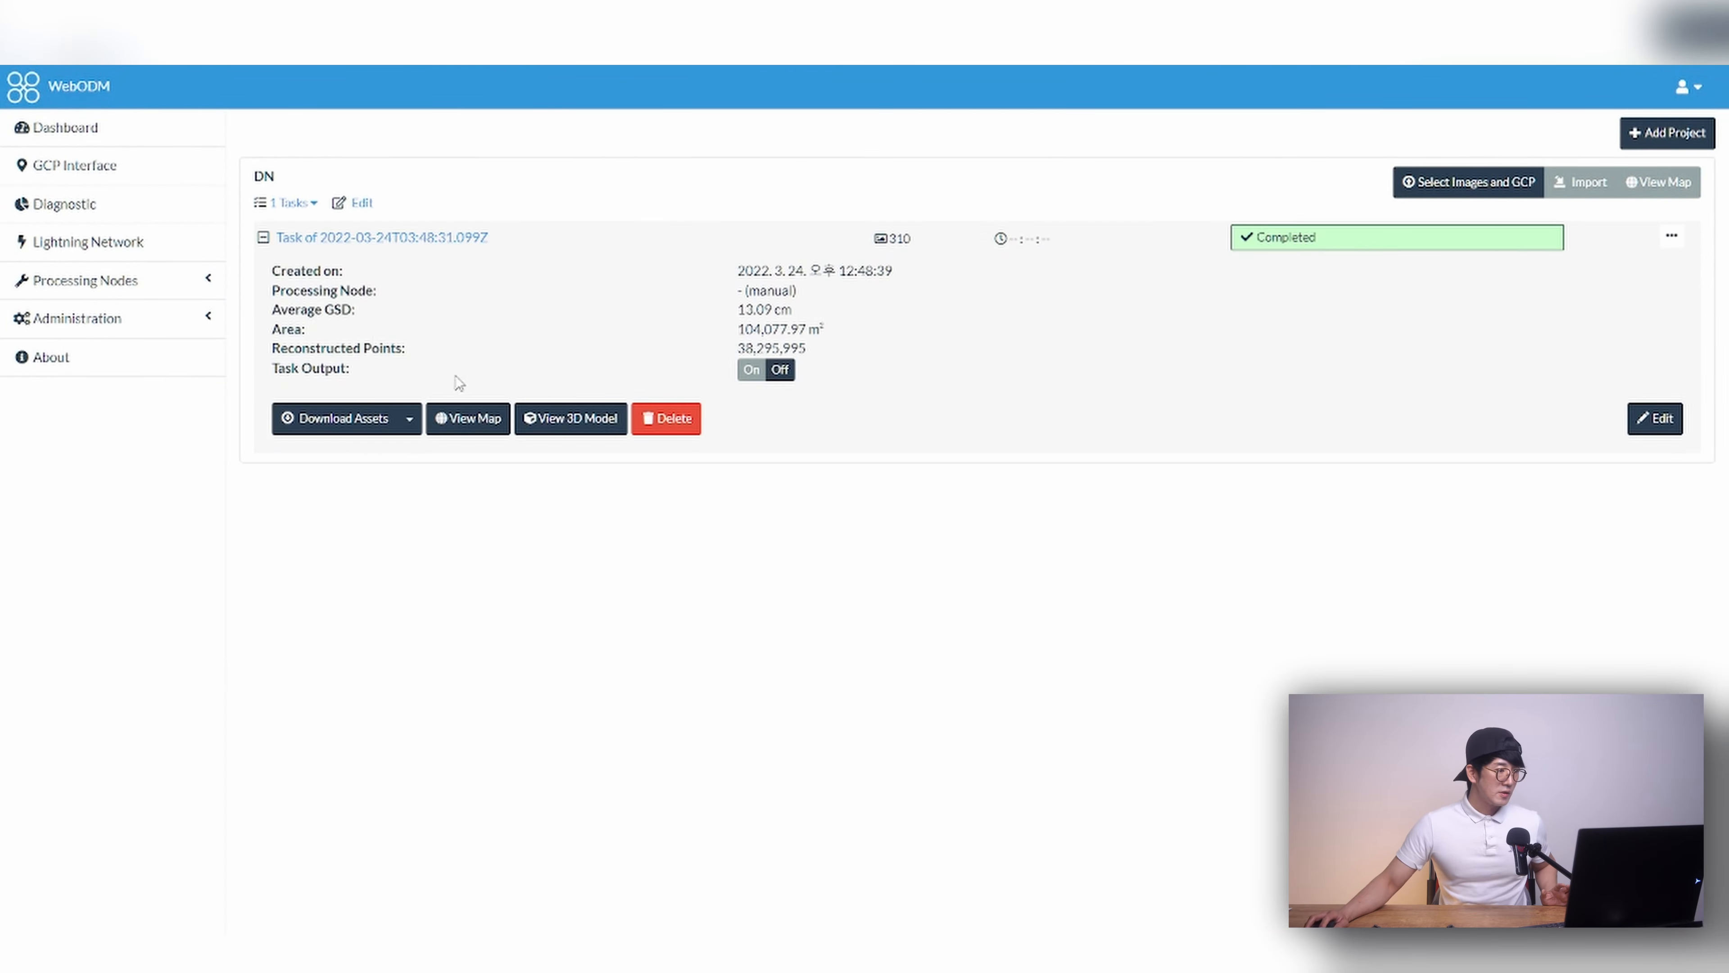
left_click(578, 427)
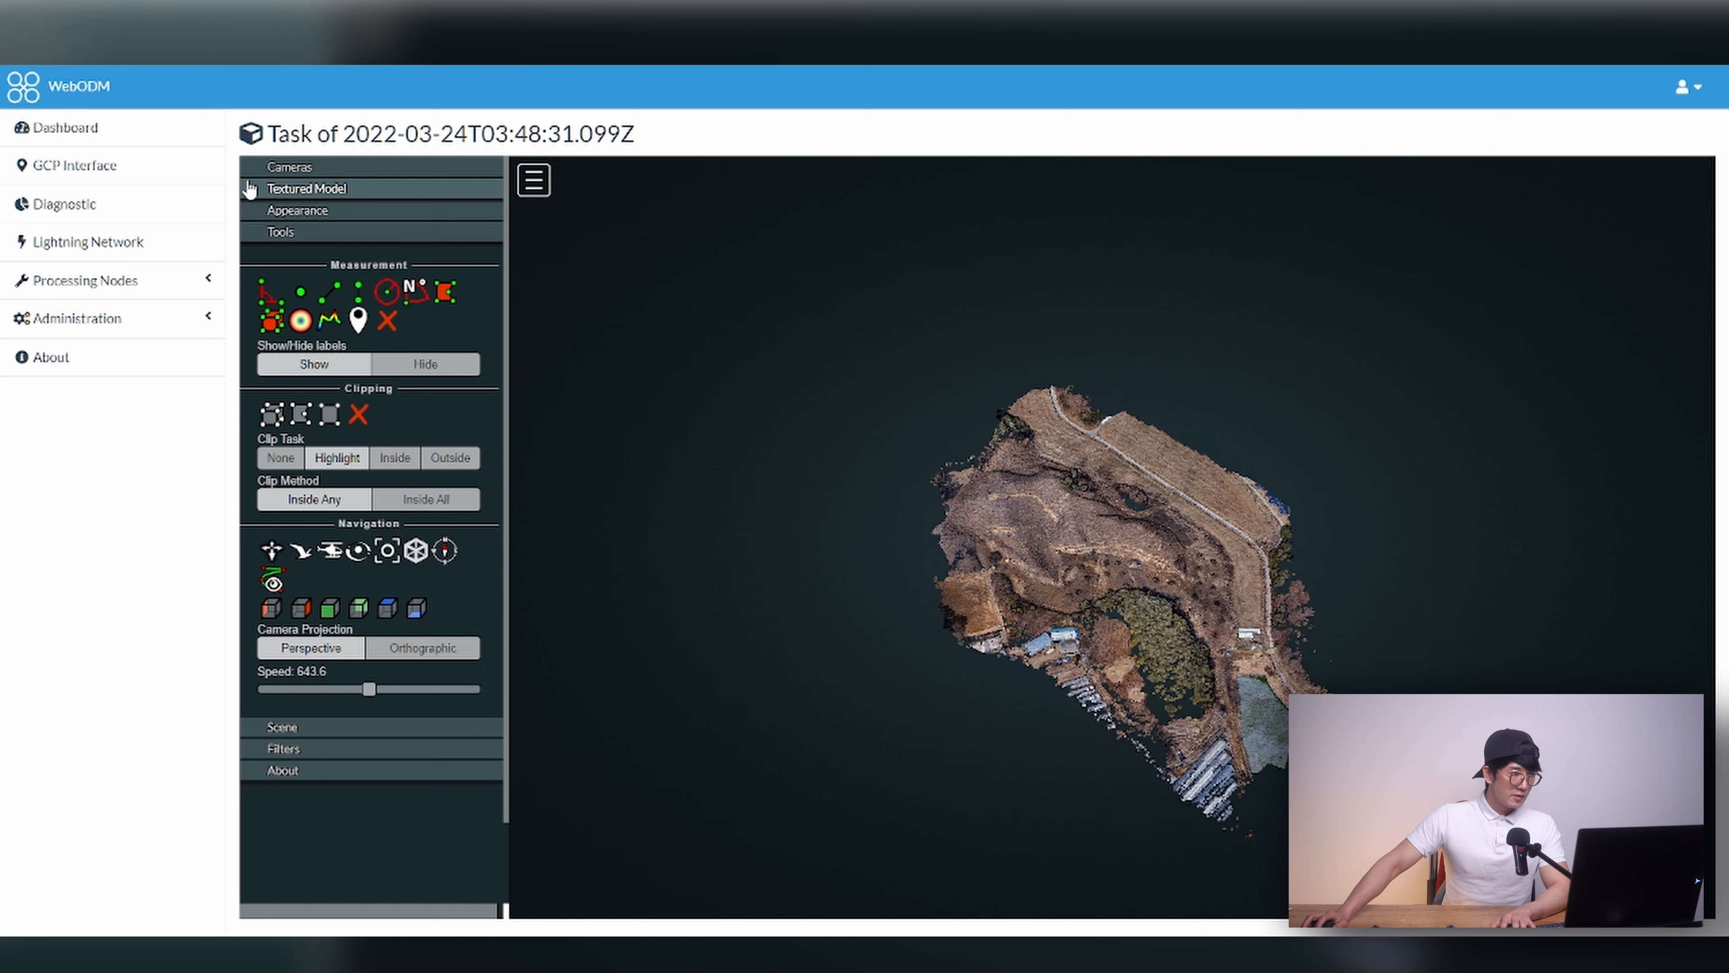
Step: Show the cameras above the point cloud, select the DJI_0471.jpg camera, and inspect the drone shot positions over the site
left_click(294, 170)
left_click_drag(1236, 681, 1298, 377)
scroll(1161, 546, "up", 7)
left_click_drag(1043, 367, 1171, 350)
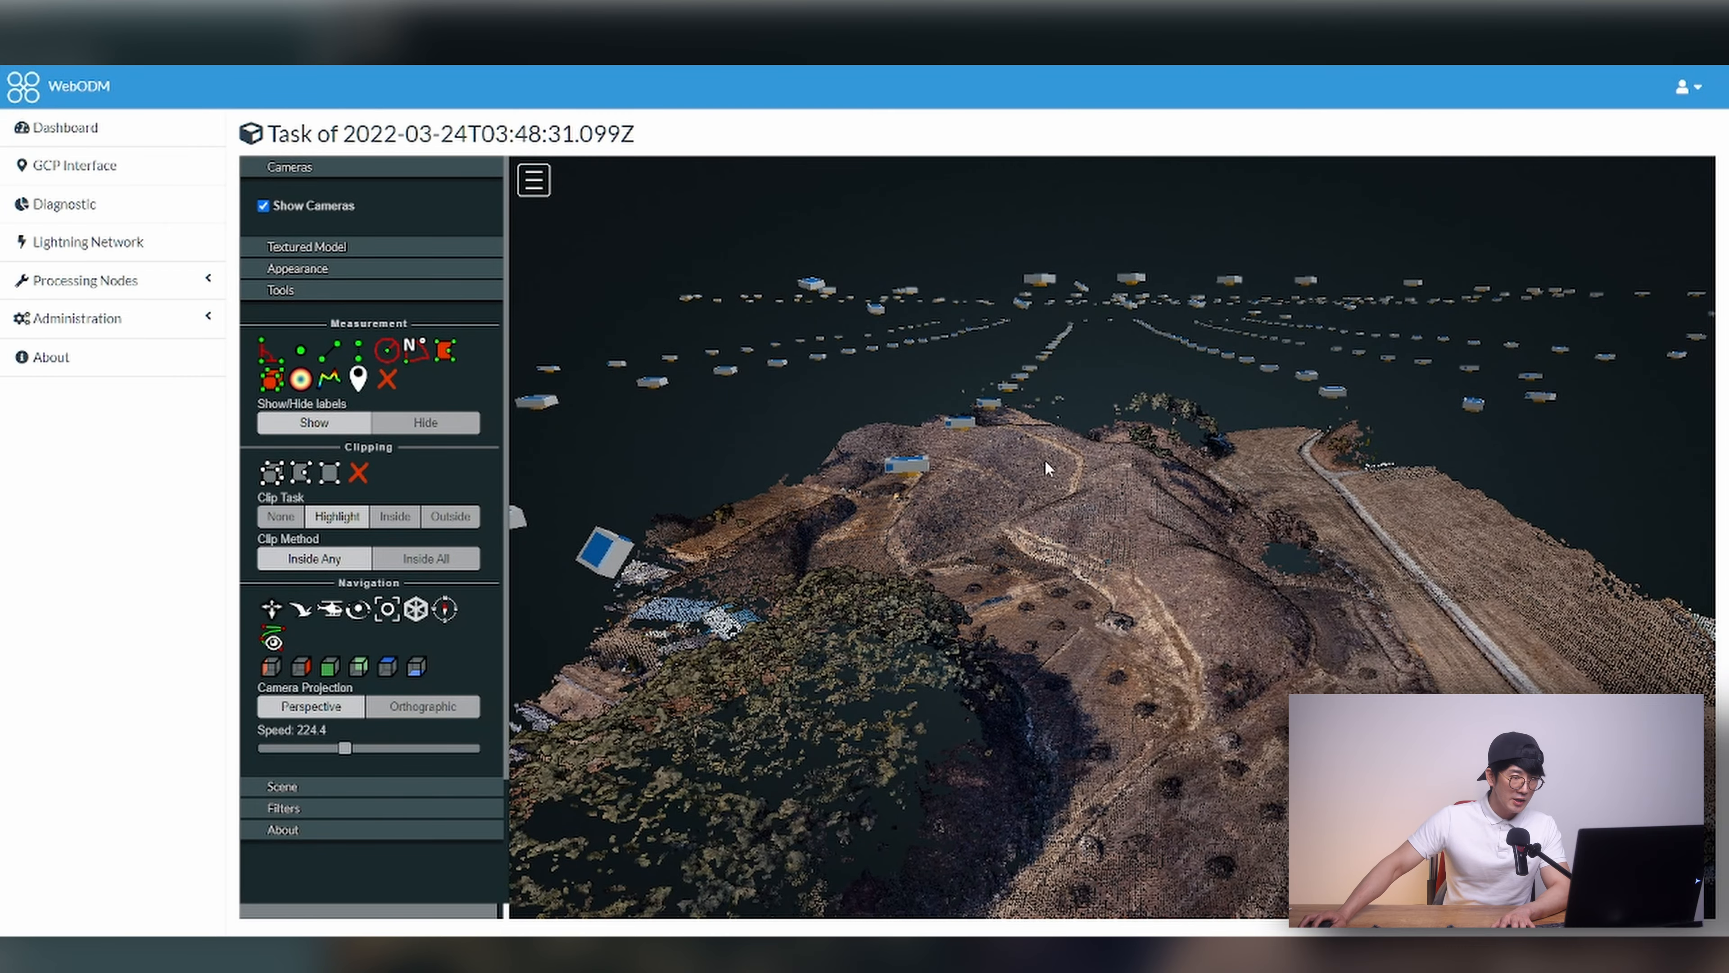
left_click(1044, 352)
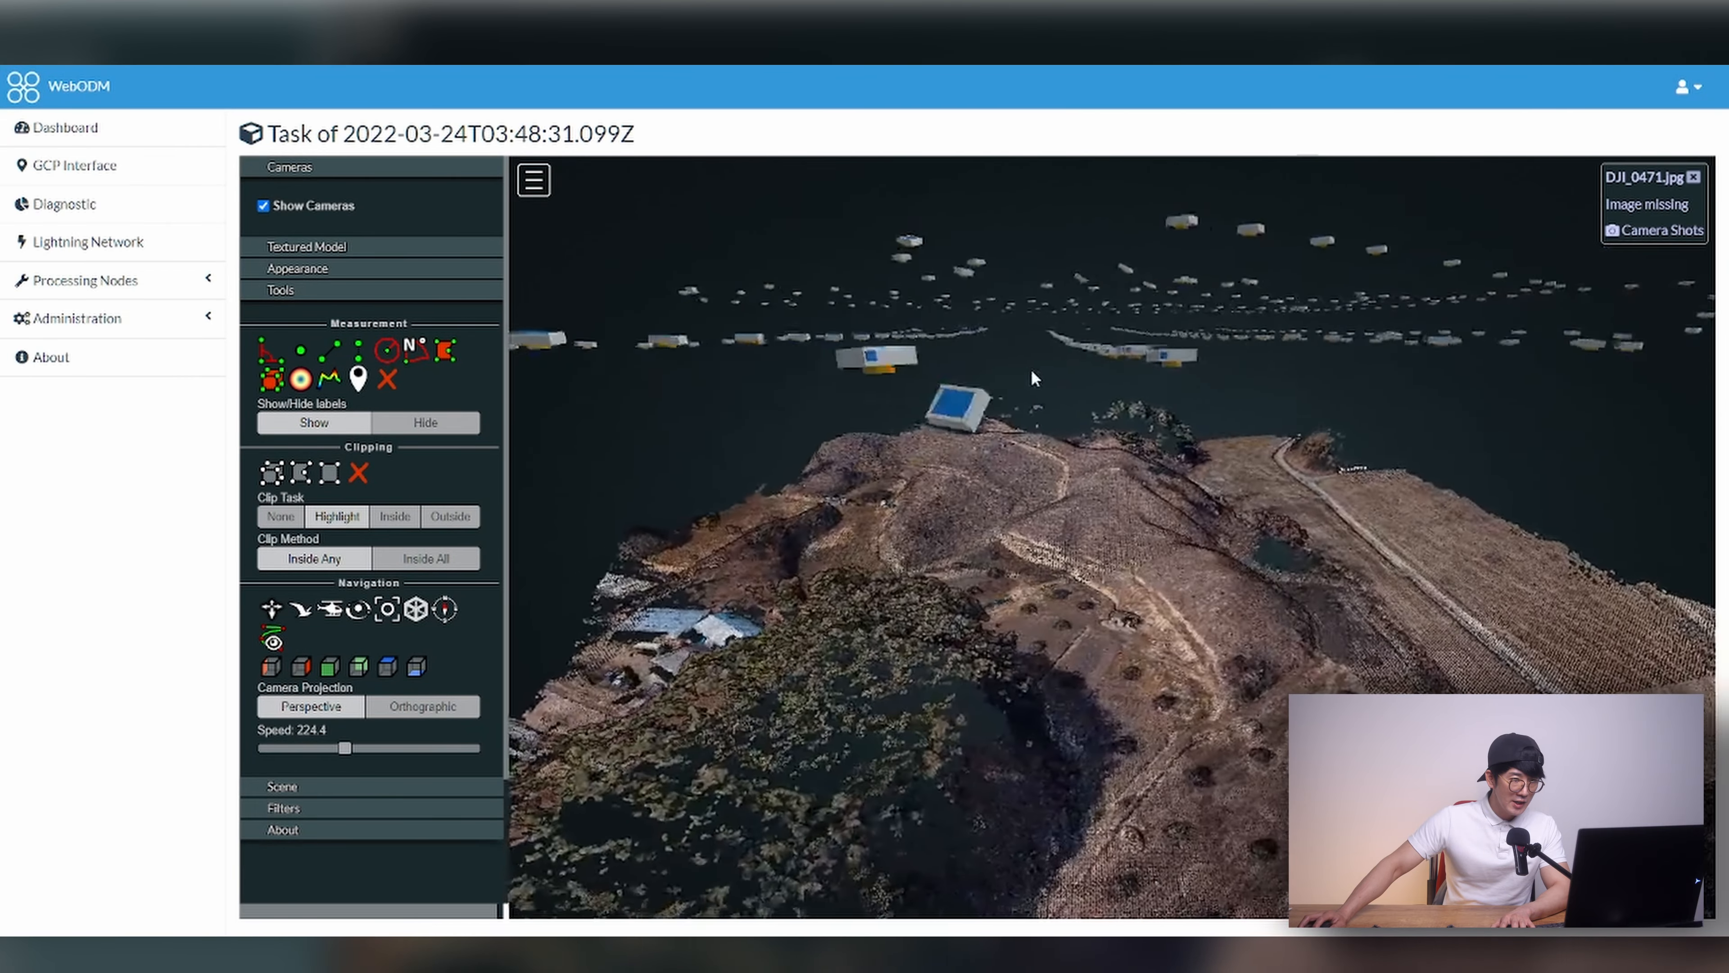
left_click_drag(1193, 343, 1145, 358)
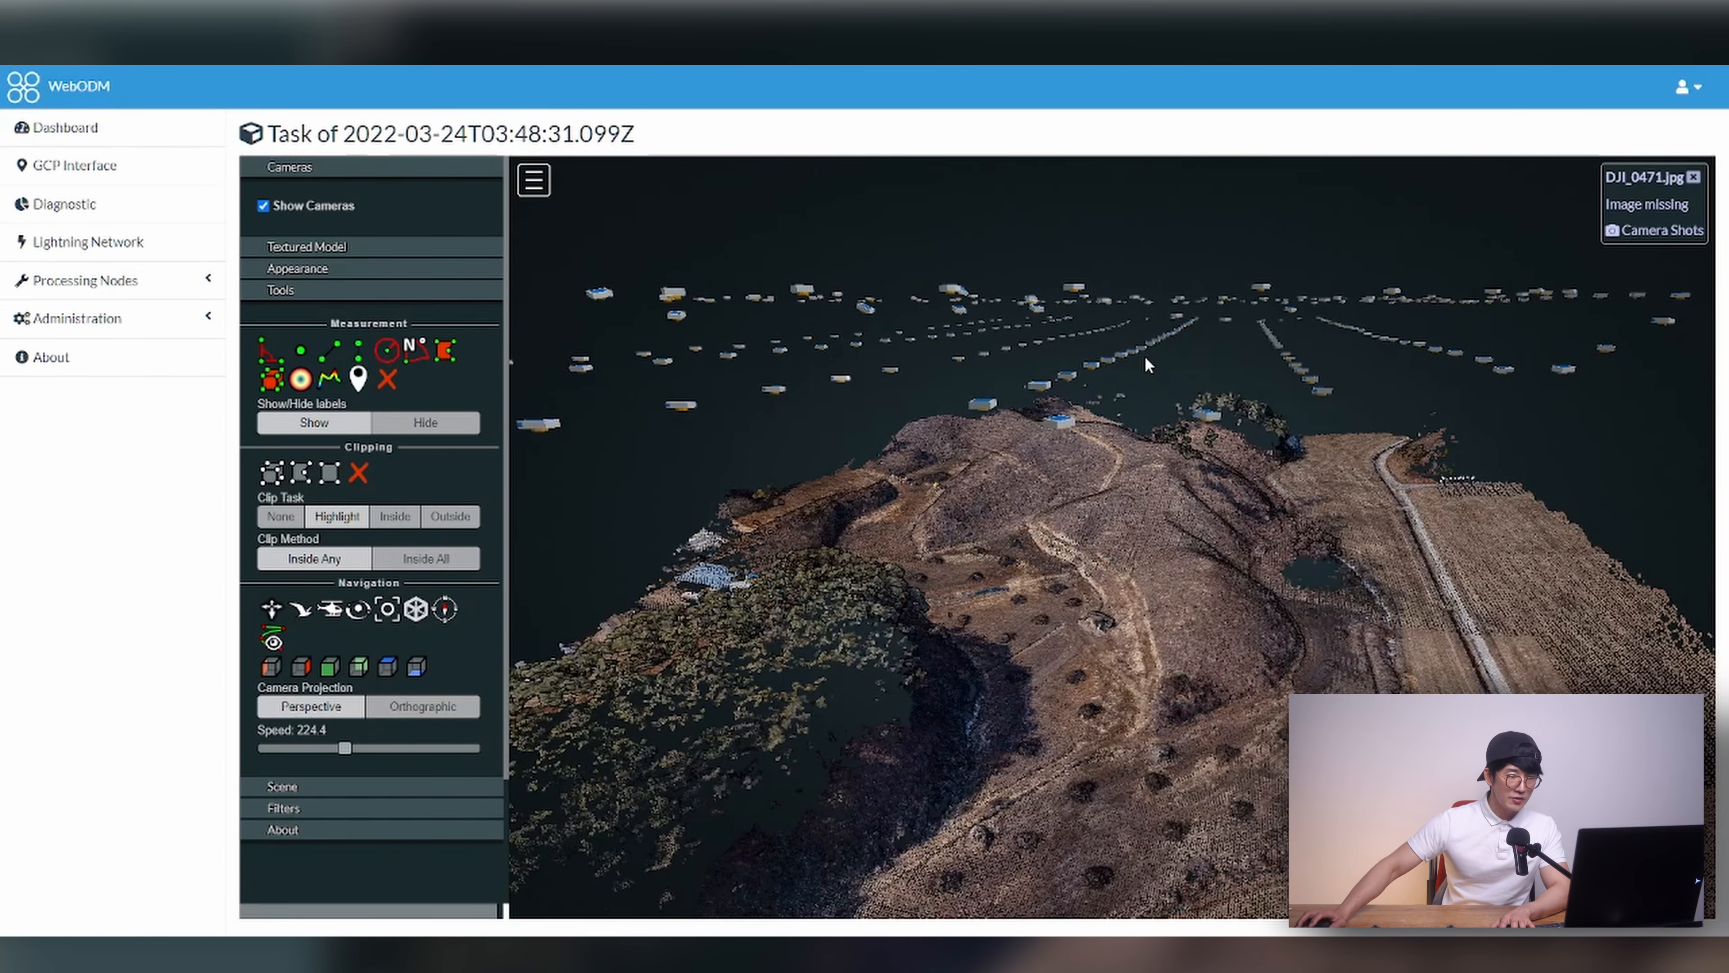
left_click_drag(1205, 375, 1185, 483)
left_click_drag(1210, 579, 1168, 538)
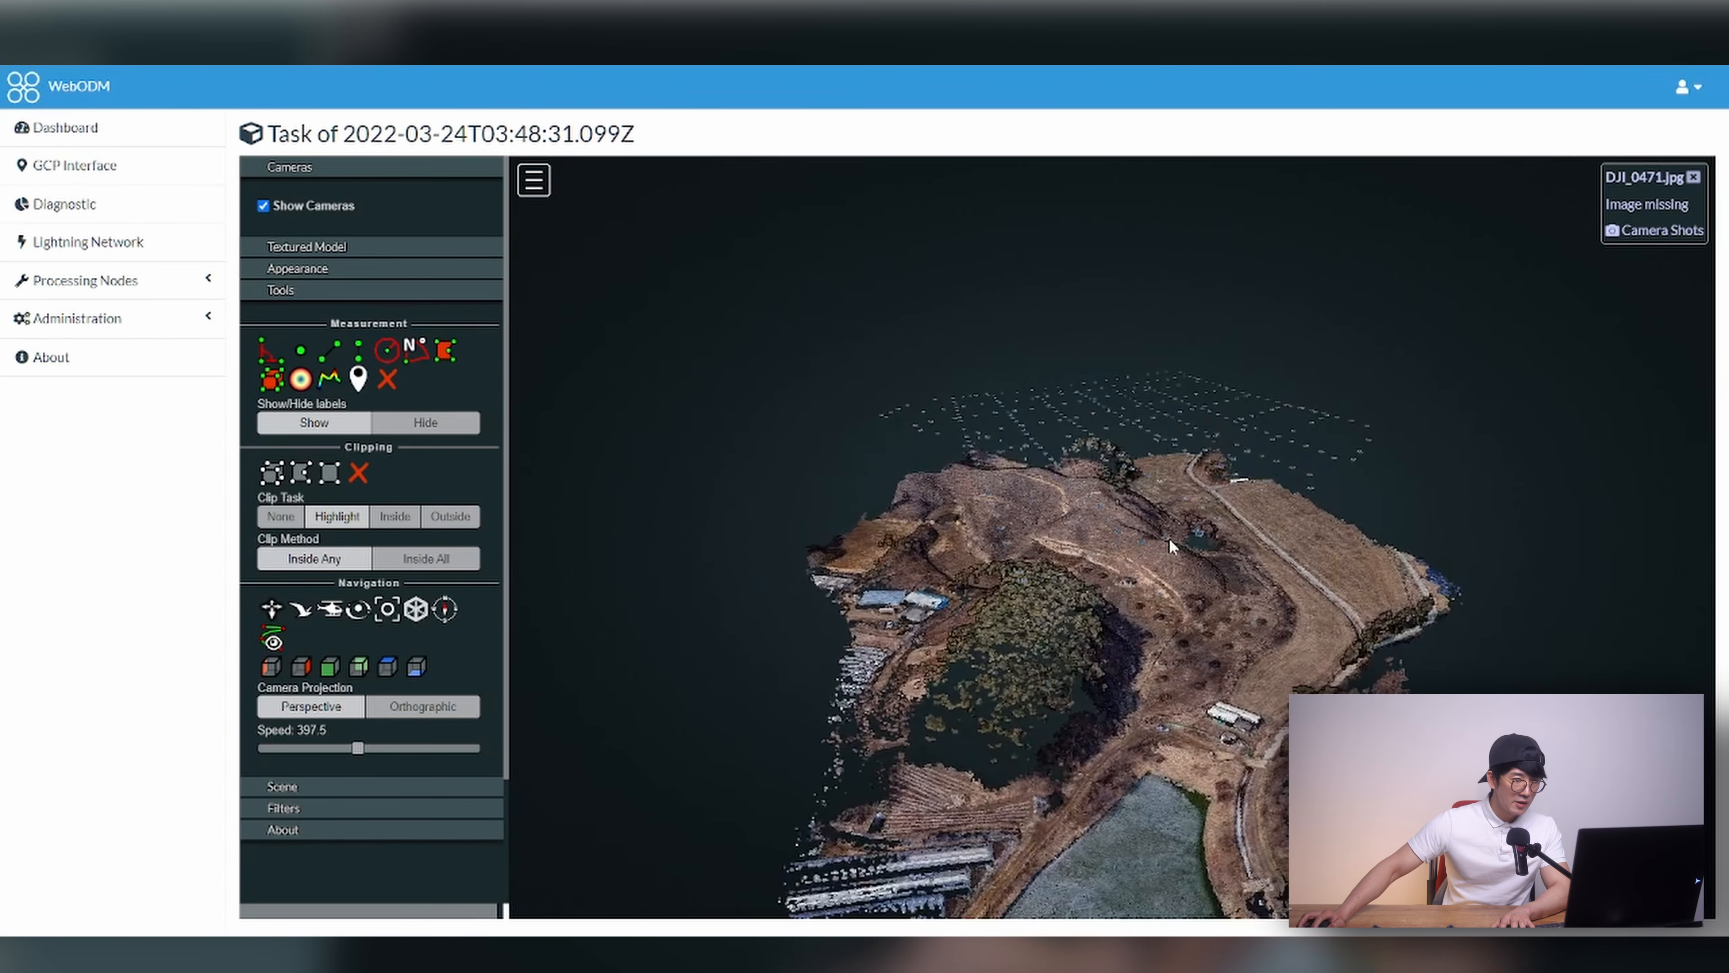
Step: Hide the cameras and show the textured model in place of the point cloud
left_click(272, 216)
left_click(293, 247)
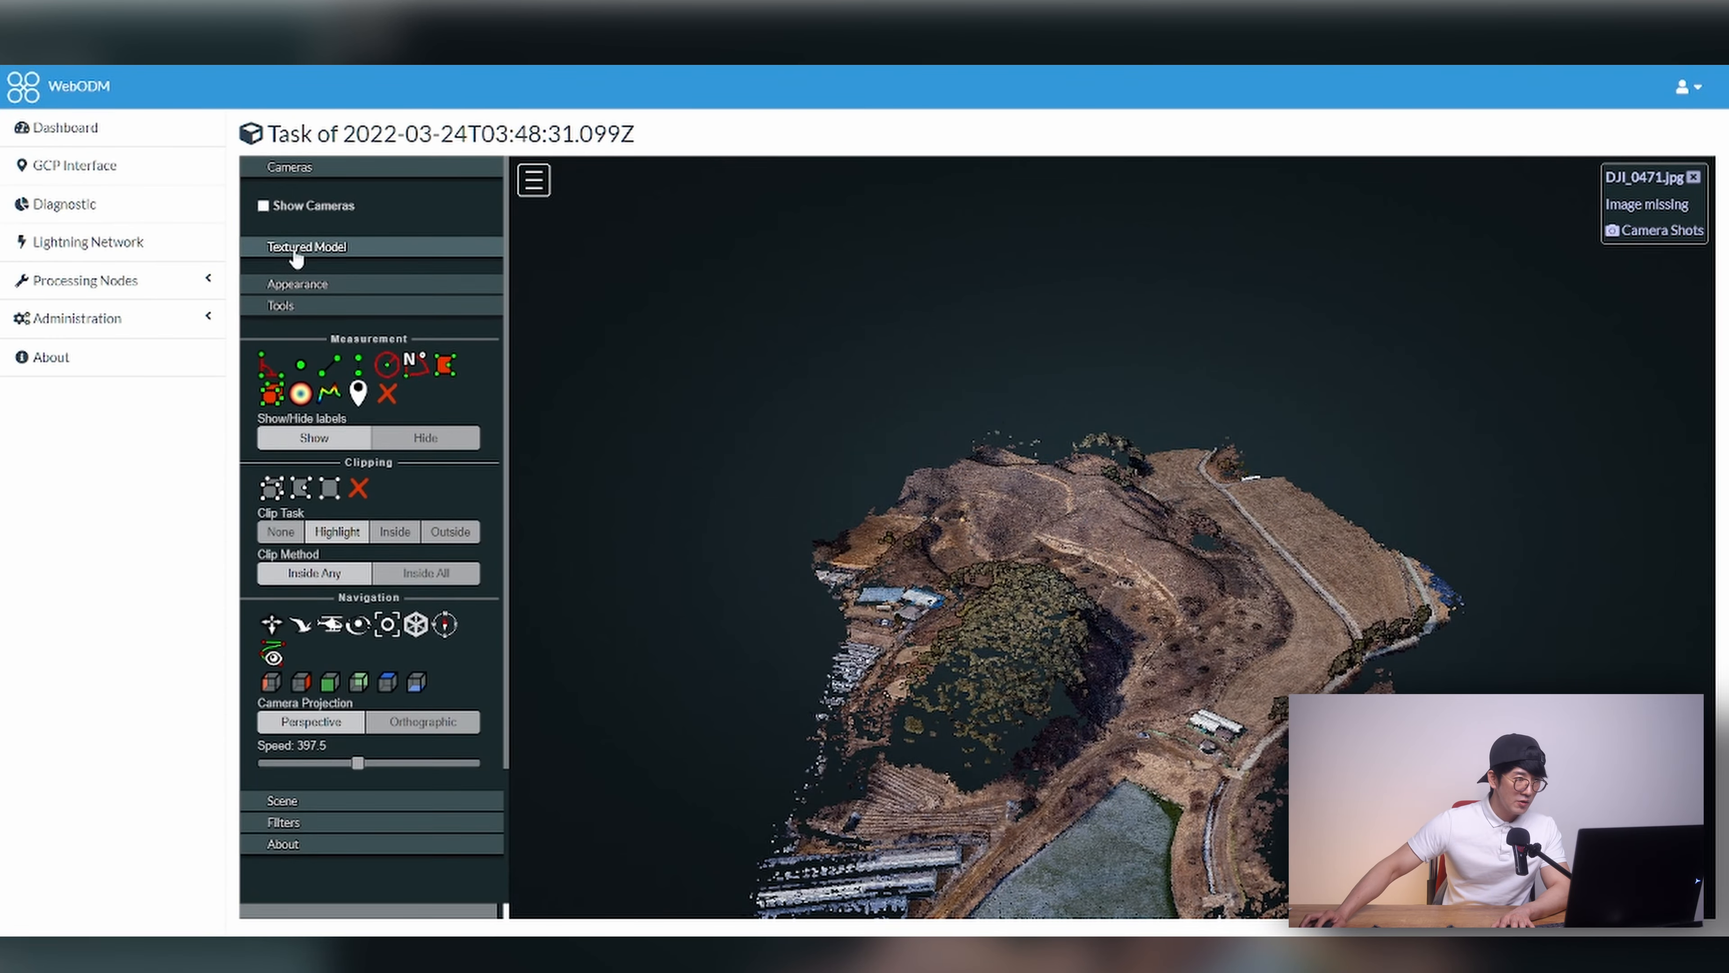
left_click(264, 286)
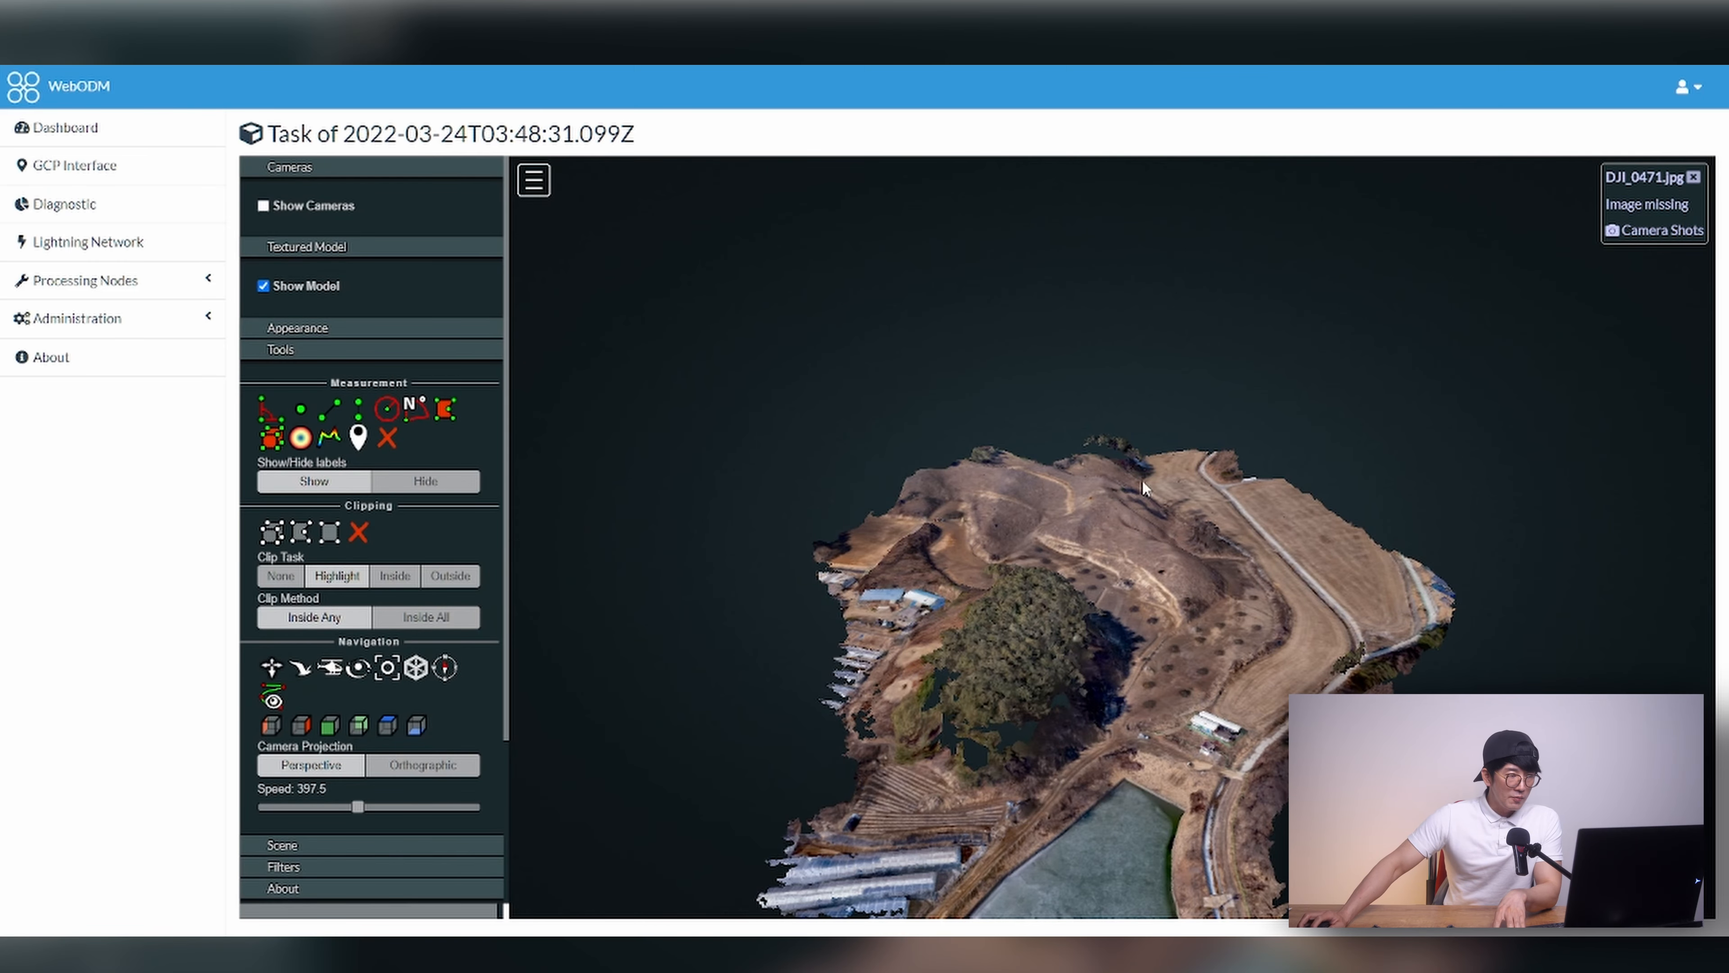
Step: Examine the textured model's detail around the hill's dirt track, the vehicle beside it and the surrounding slope
scroll(1119, 627, "up", 3)
left_click_drag(1127, 639, 1187, 600)
scroll(1151, 630, "up", 5)
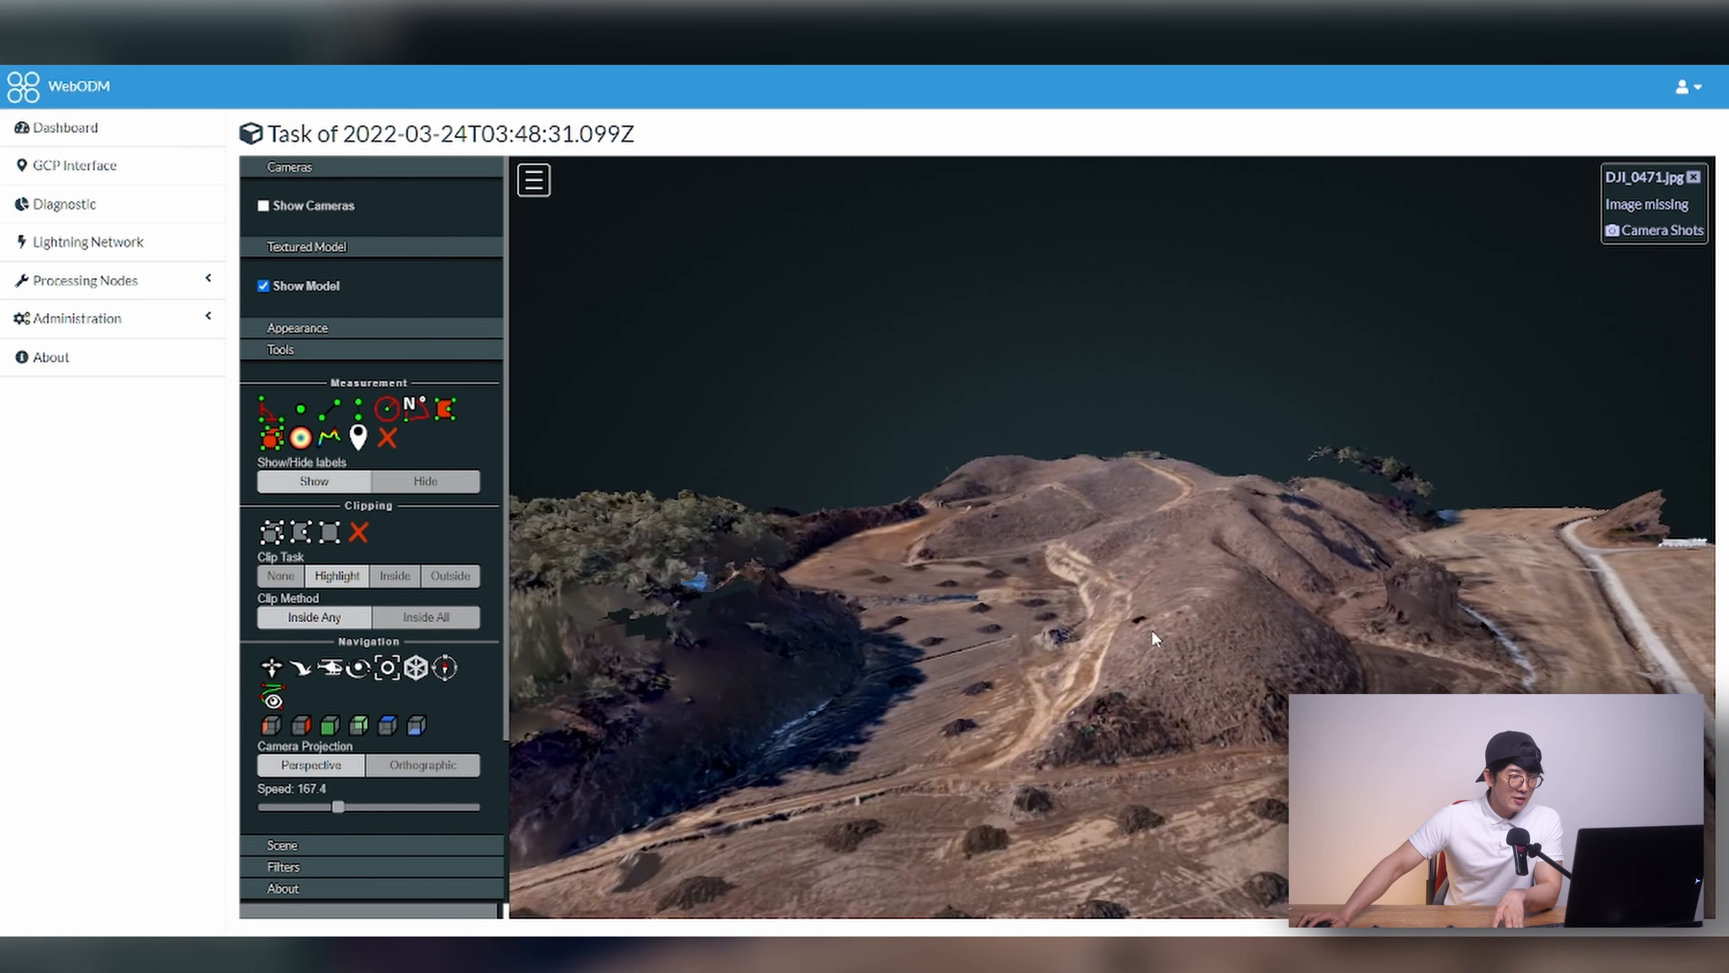
left_click_drag(1102, 640, 1152, 507)
scroll(1030, 489, "up", 4)
scroll(1021, 492, "down", 3)
left_click_drag(1039, 431, 1275, 470)
left_click_drag(1225, 551, 1324, 477)
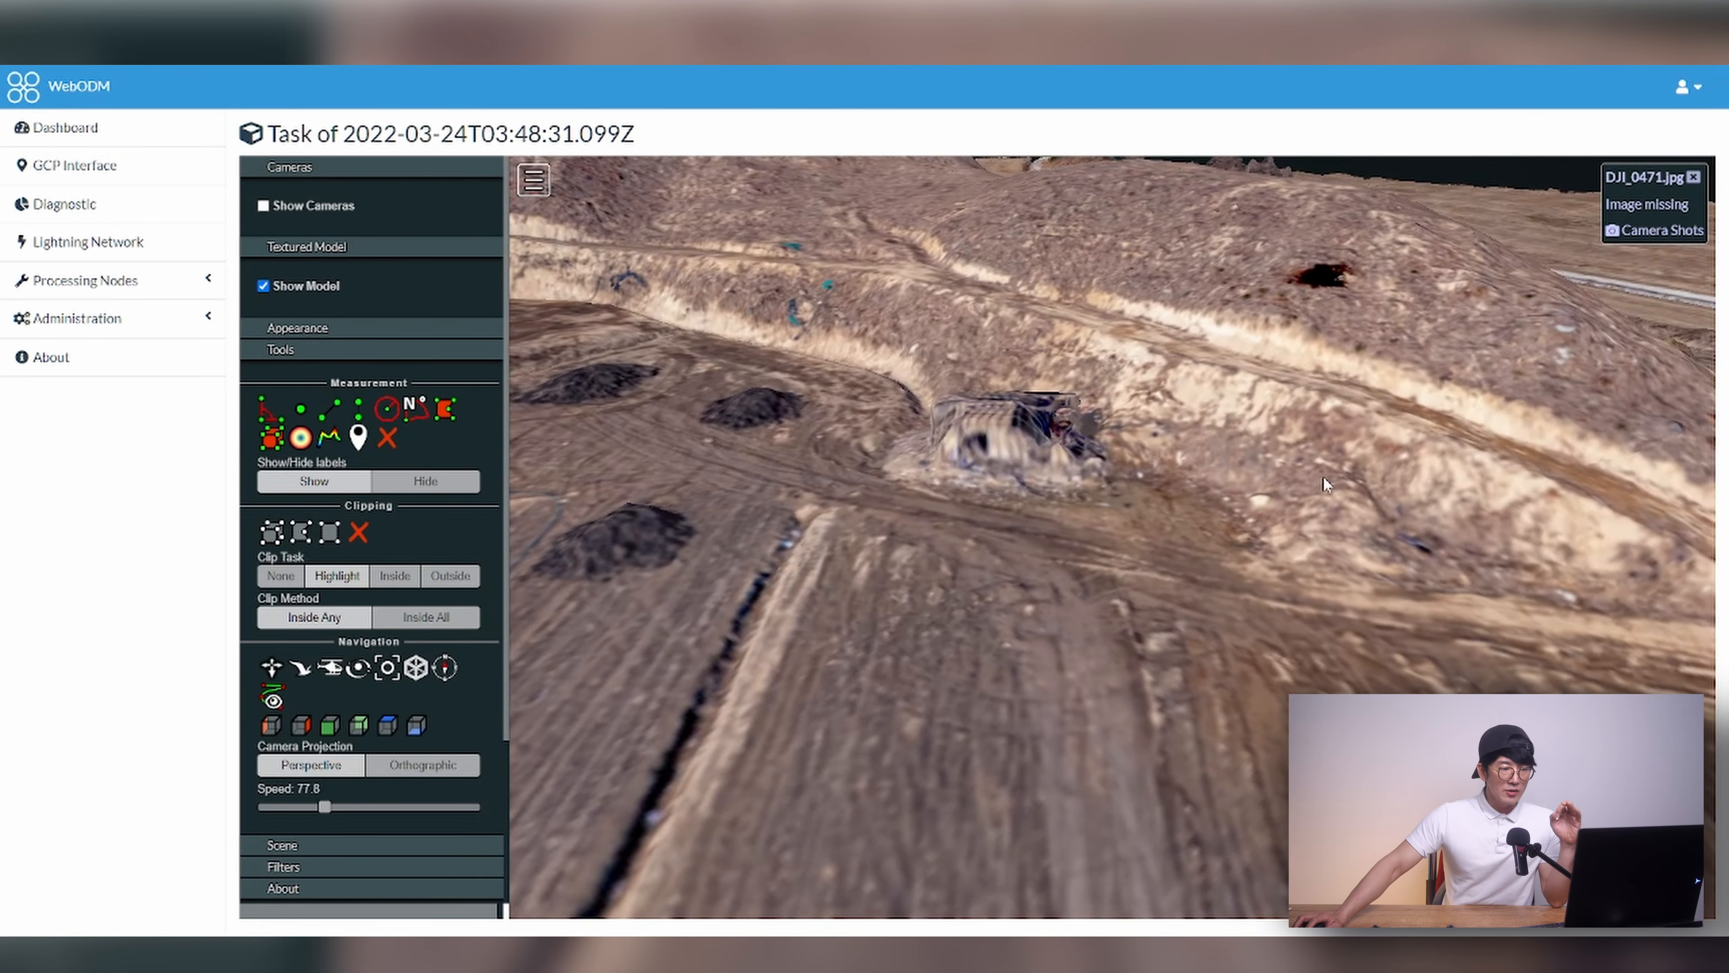
scroll(1106, 460, "up", 5)
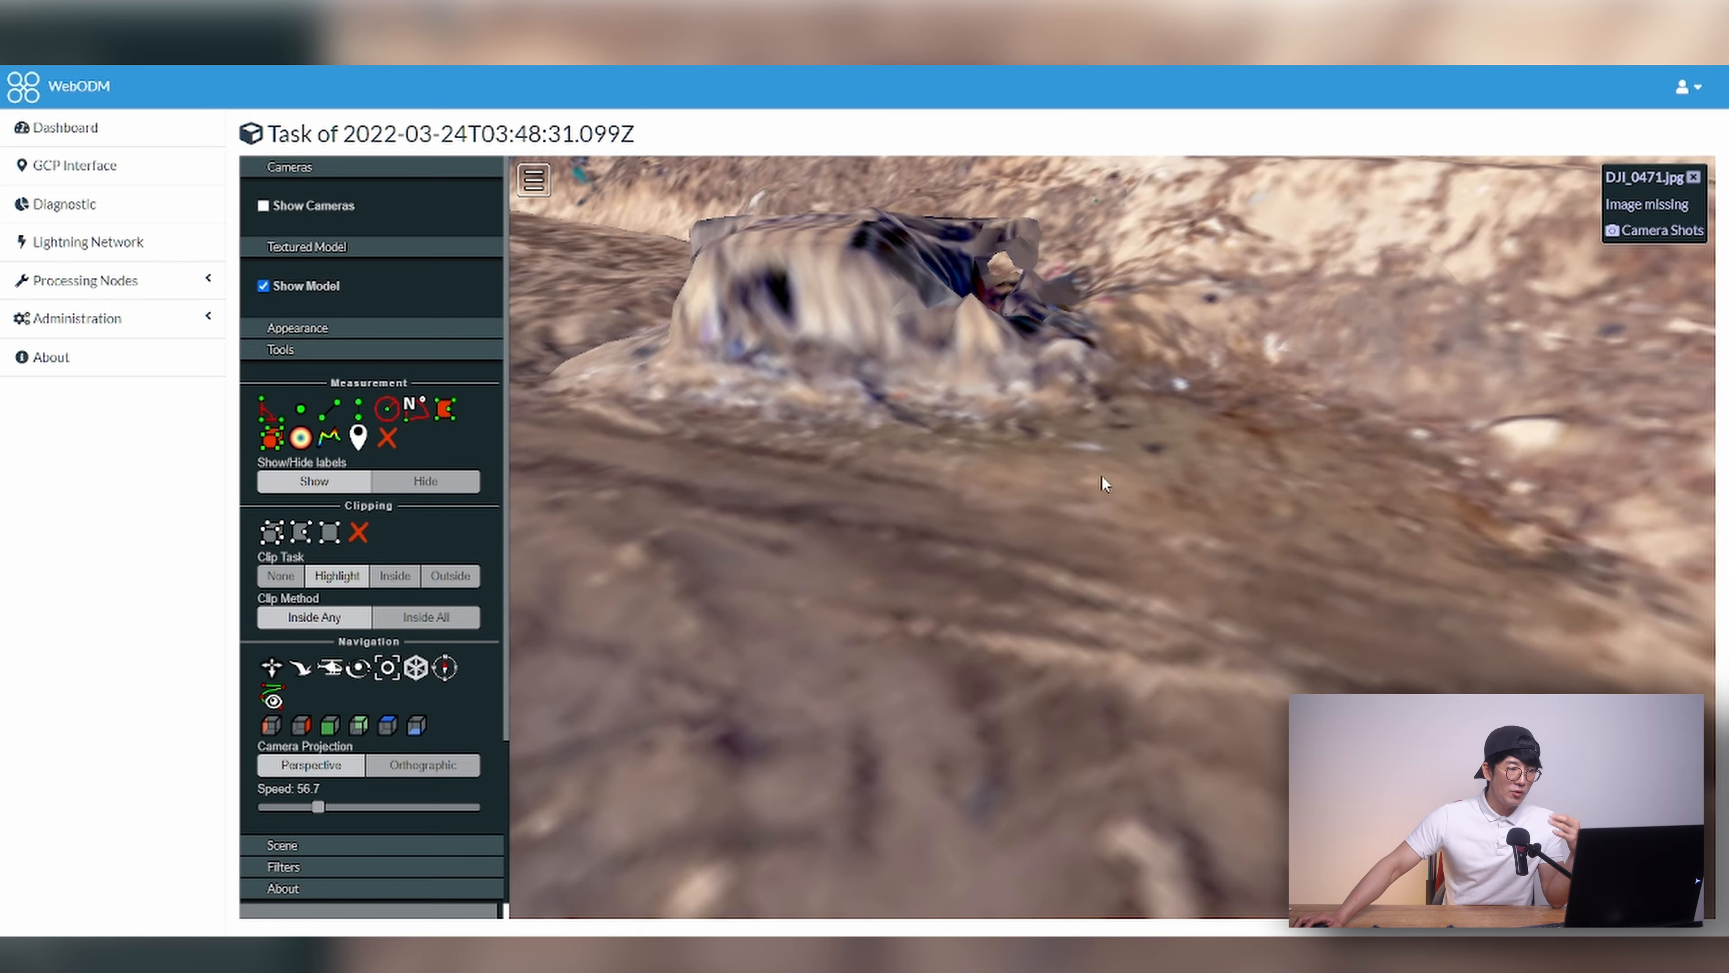
scroll(1091, 474, "down", 3)
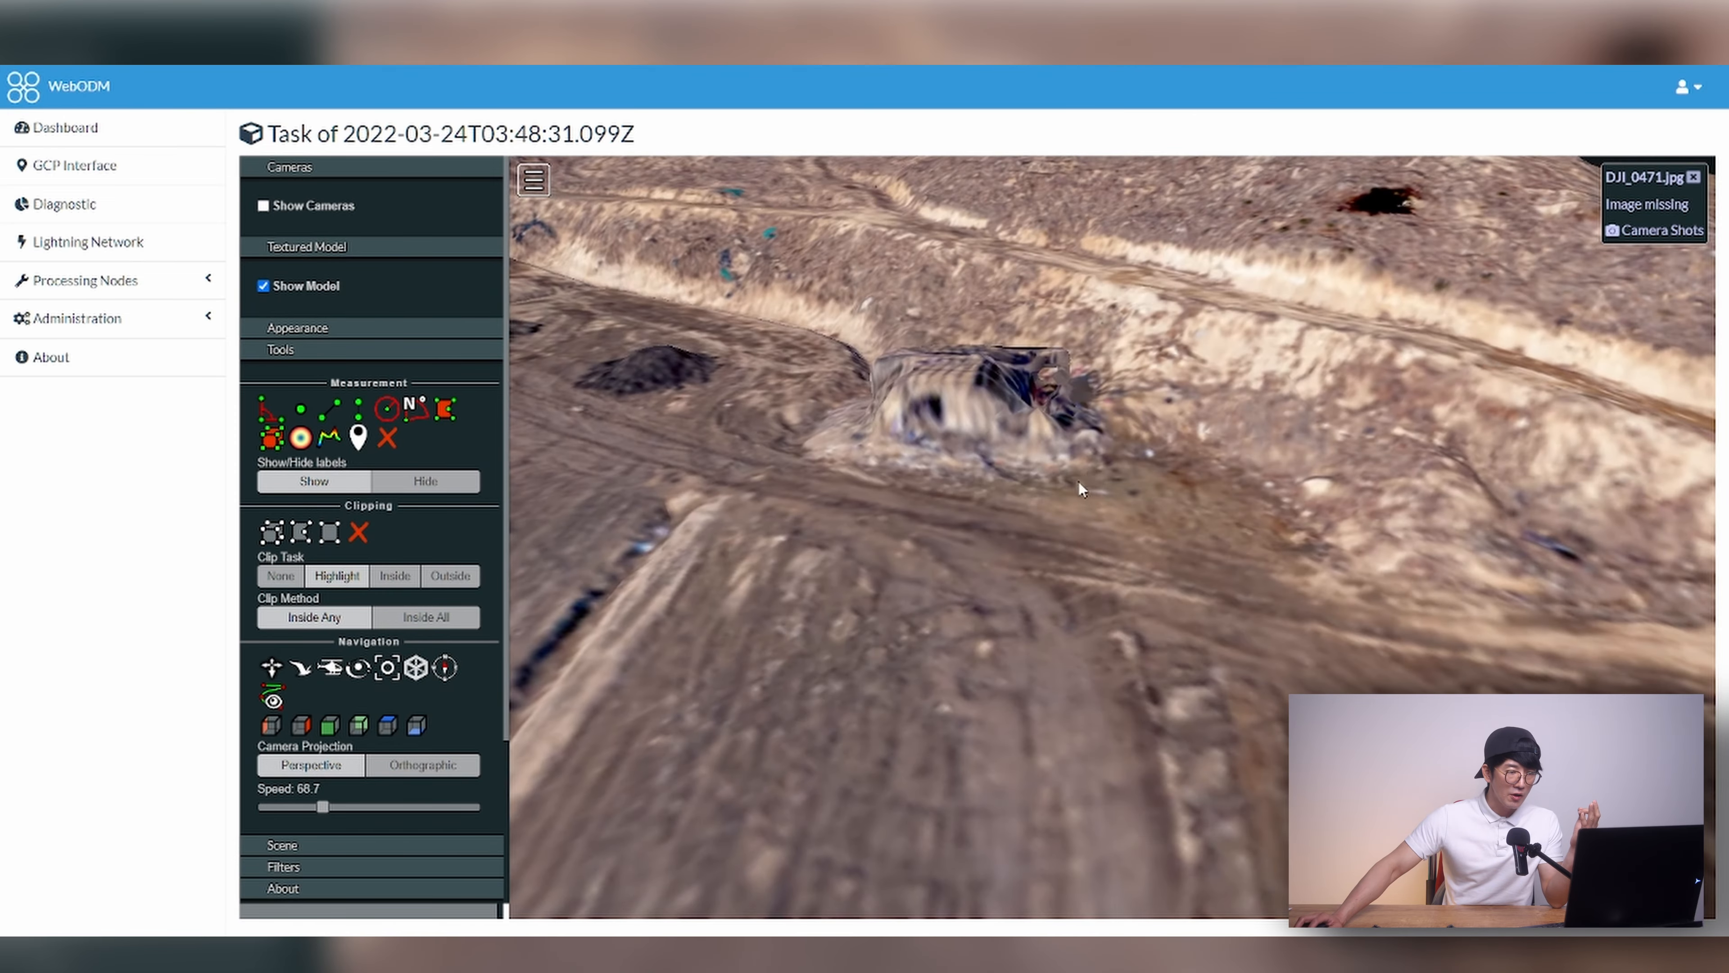
left_click_drag(1084, 454, 1256, 491)
scroll(1189, 500, "down", 4)
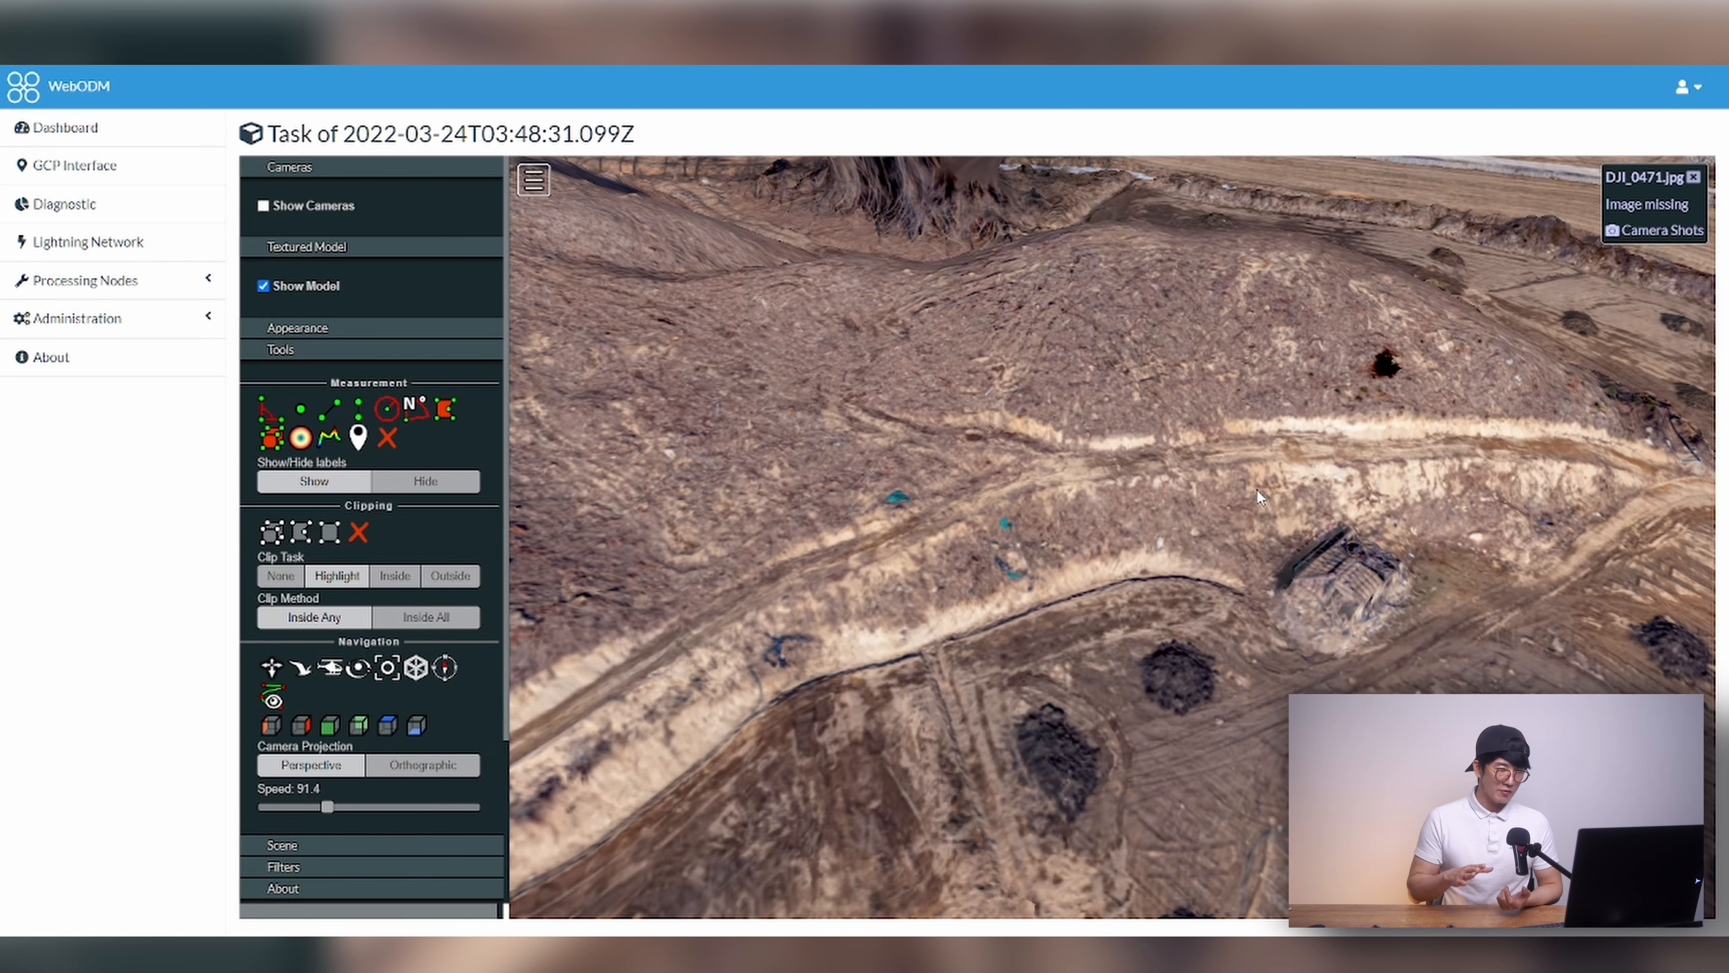
Step: Examine the dark mounds and rubble pile below the dirt track on the textured model, and the site as a whole
left_click_drag(1440, 626, 1274, 589)
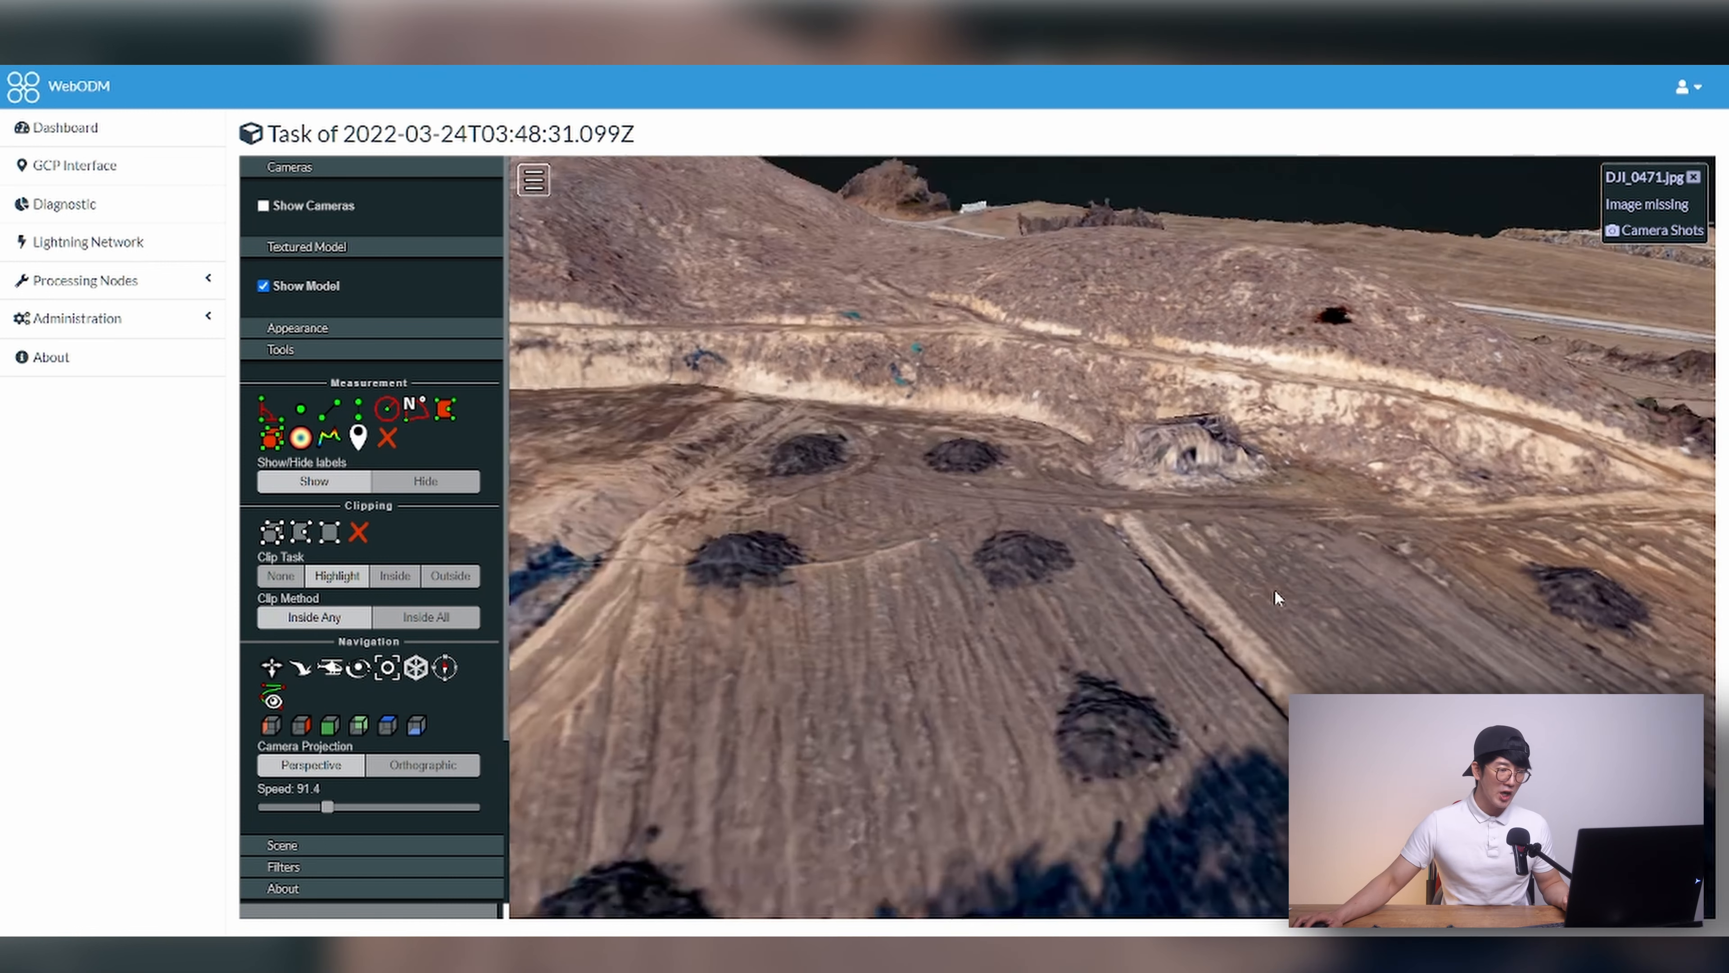
scroll(1219, 517, "up", 6)
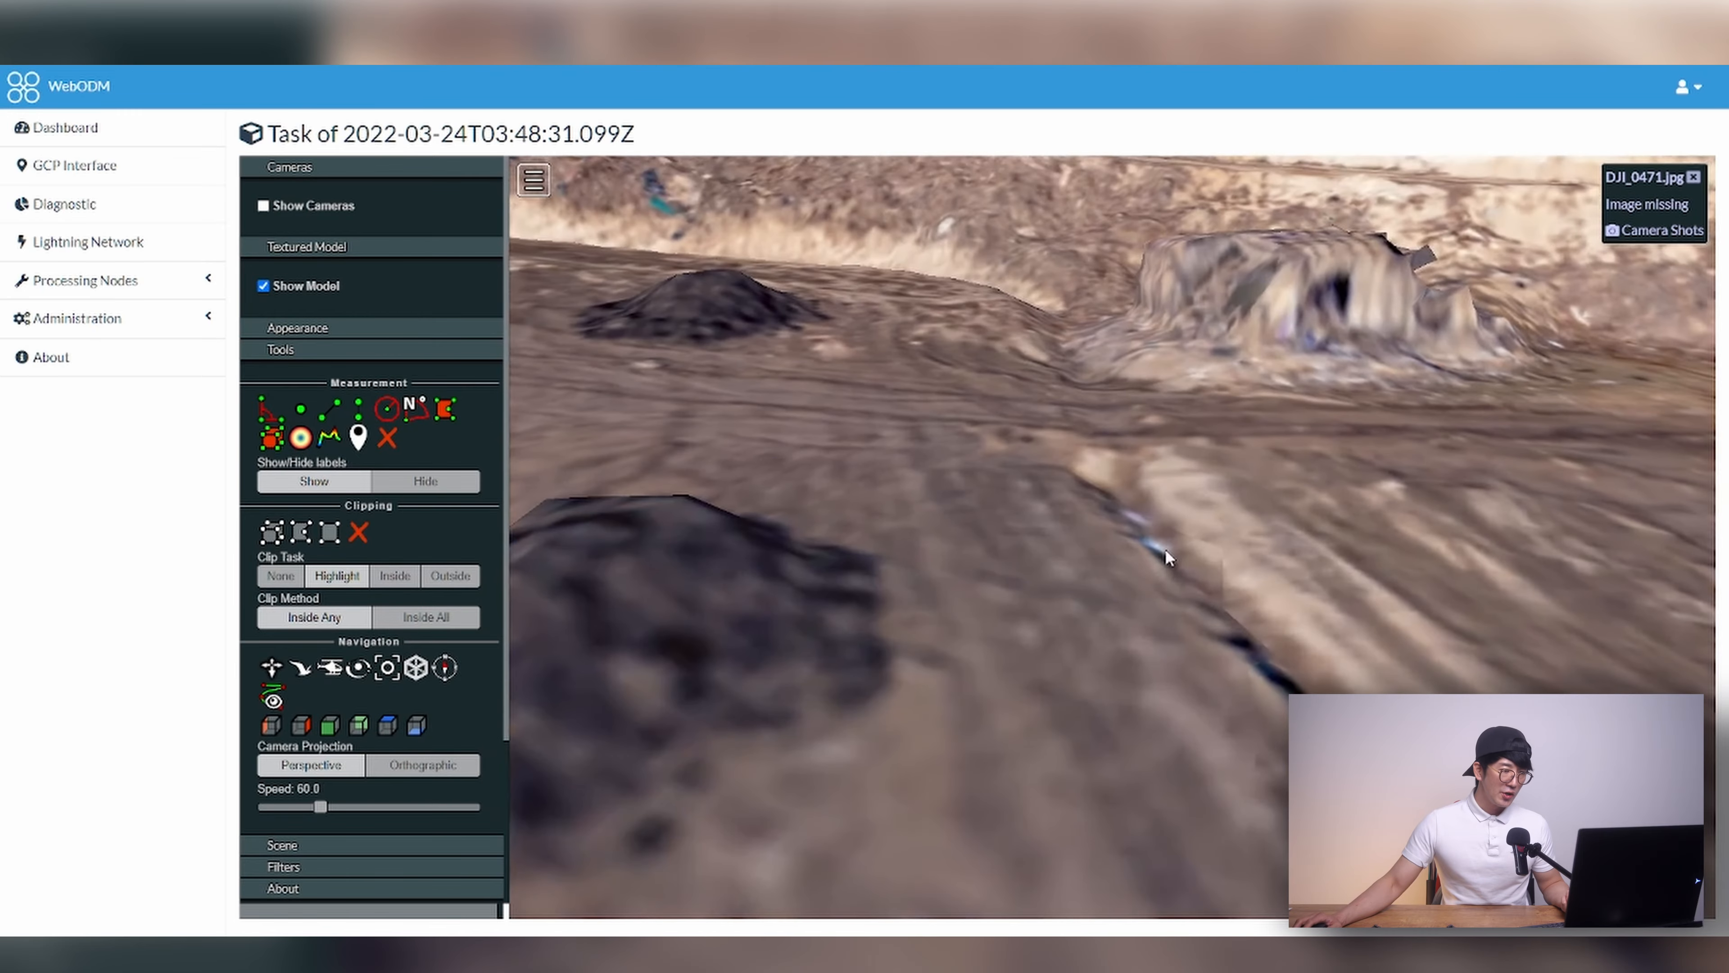
scroll(1163, 550, "down", 5)
left_click_drag(902, 453, 1000, 482)
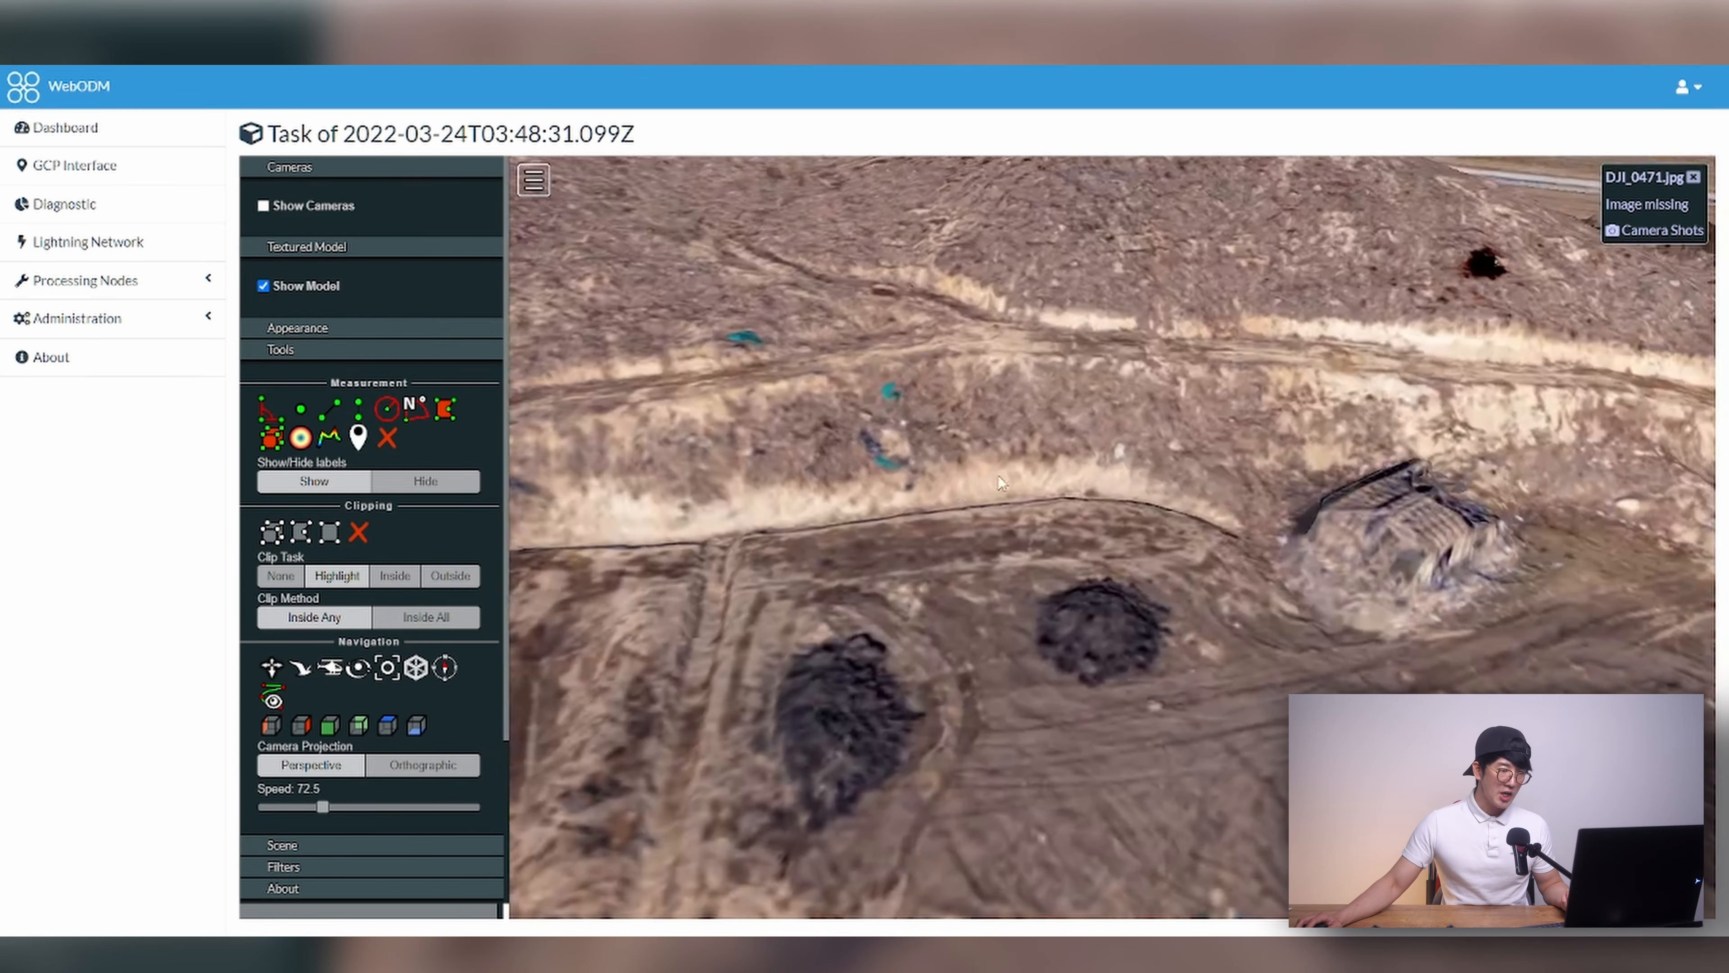
scroll(1178, 591, "down", 4)
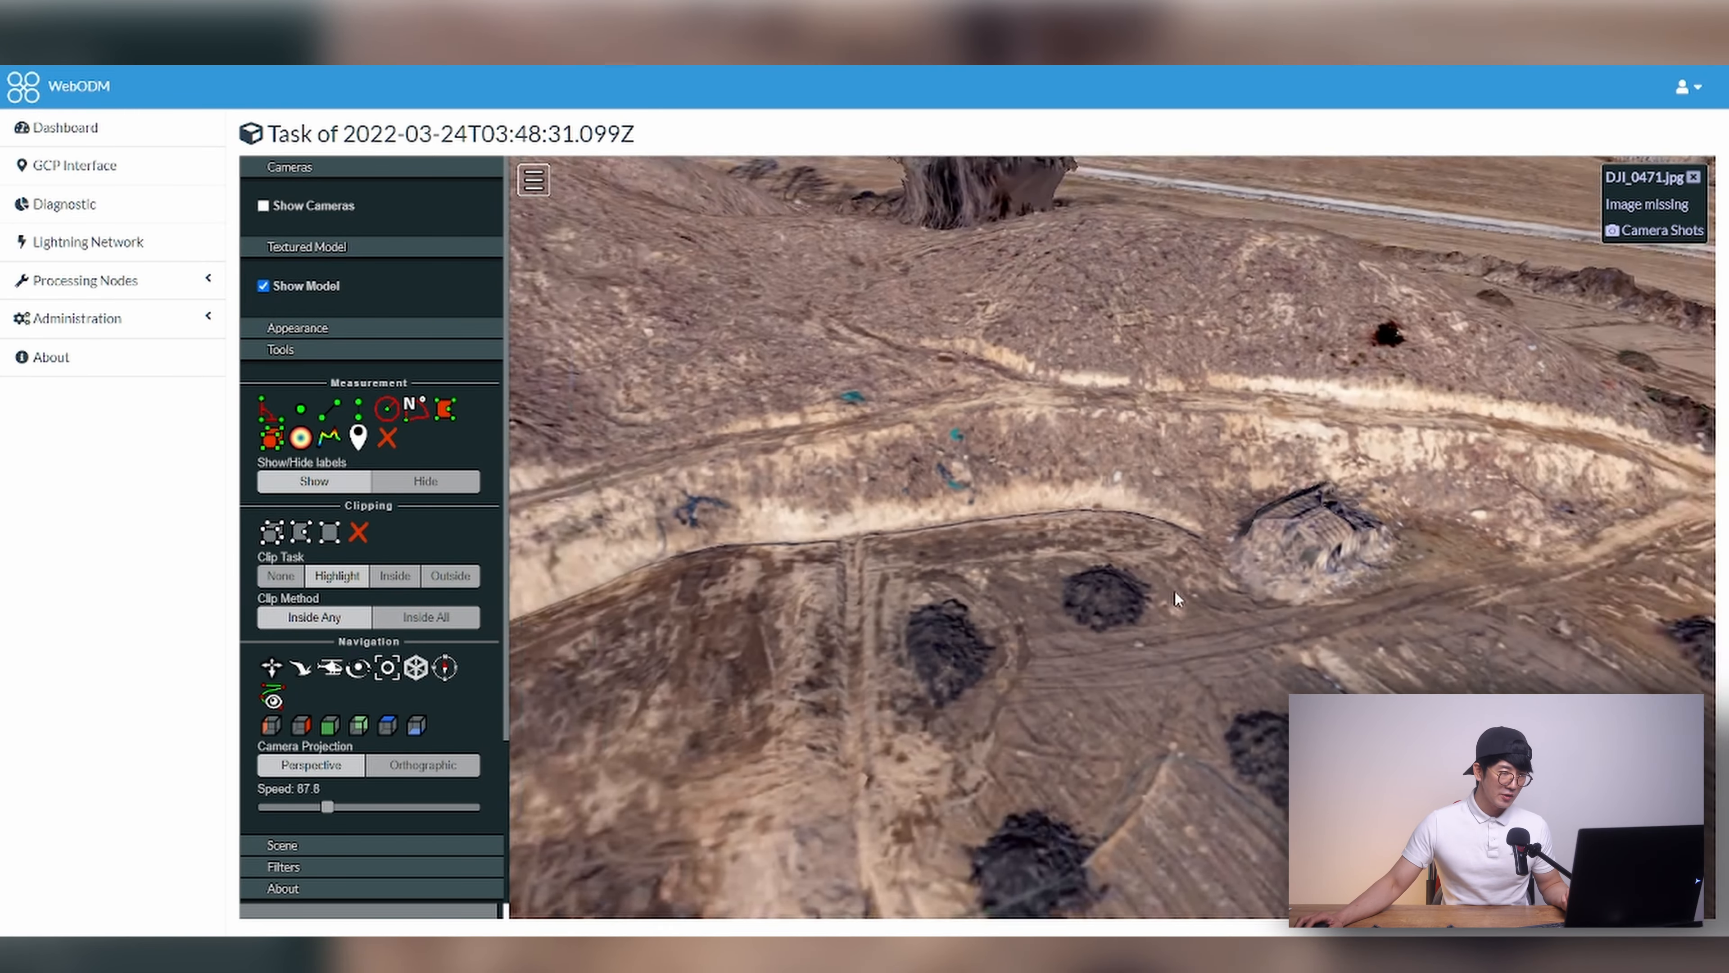
left_click_drag(1101, 612, 1151, 541)
scroll(1166, 551, "up", 5)
scroll(1165, 554, "down", 8)
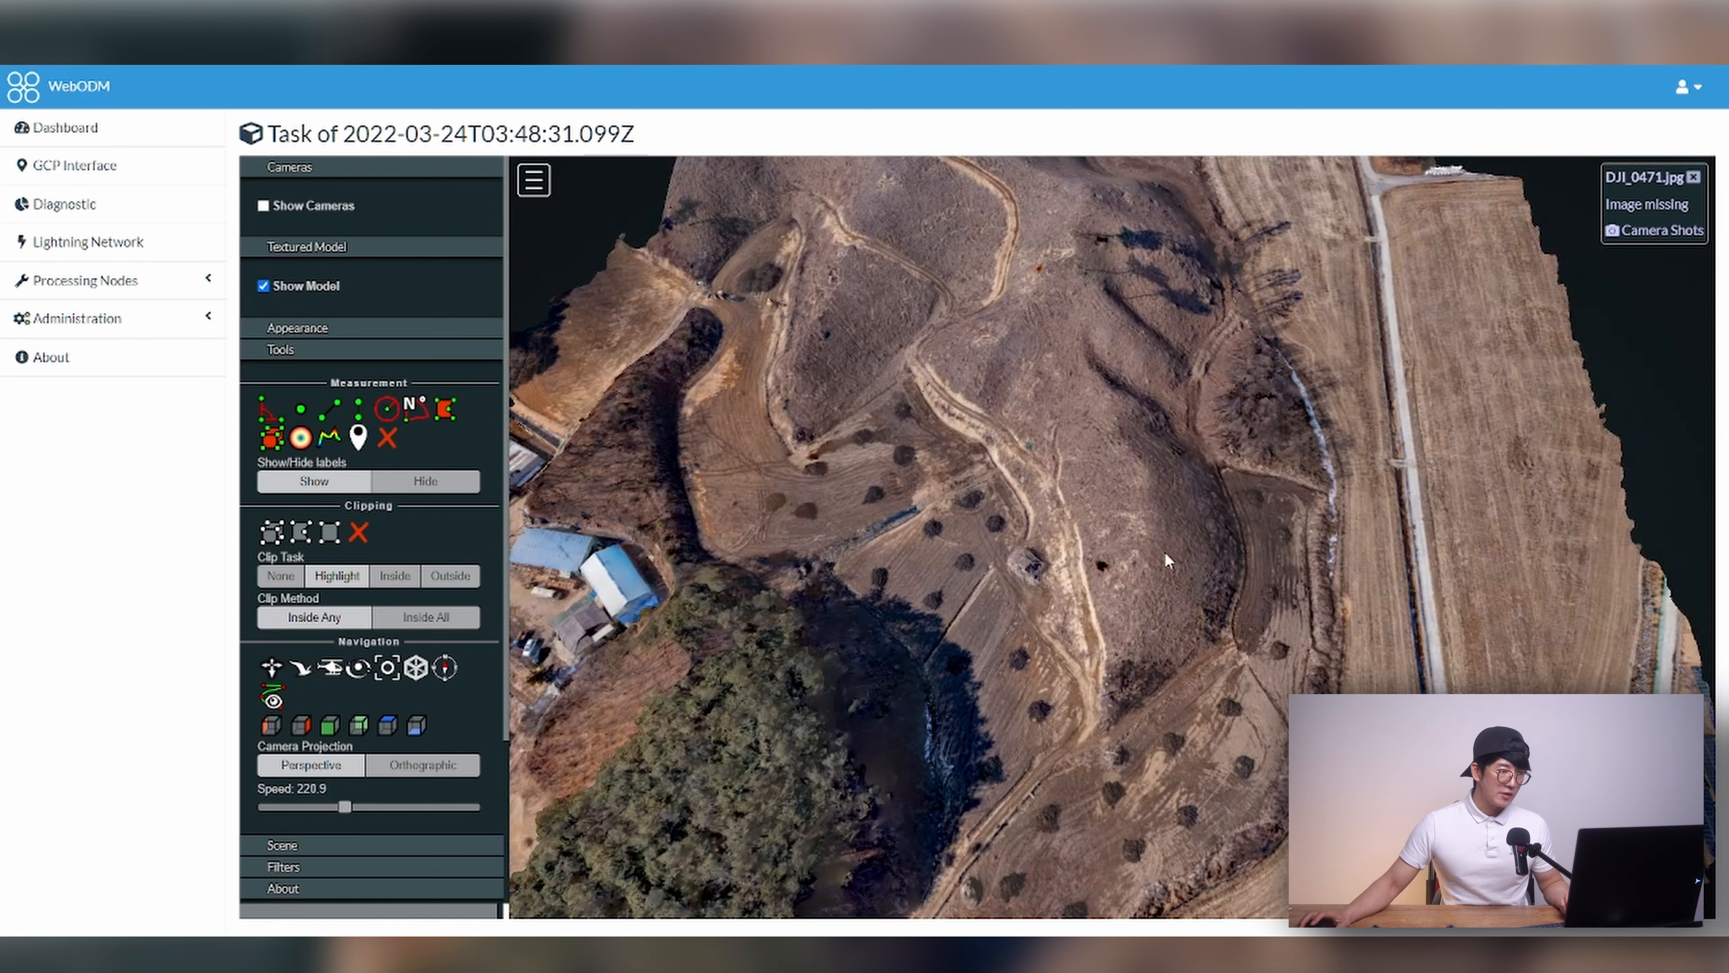
scroll(1165, 557, "down", 2)
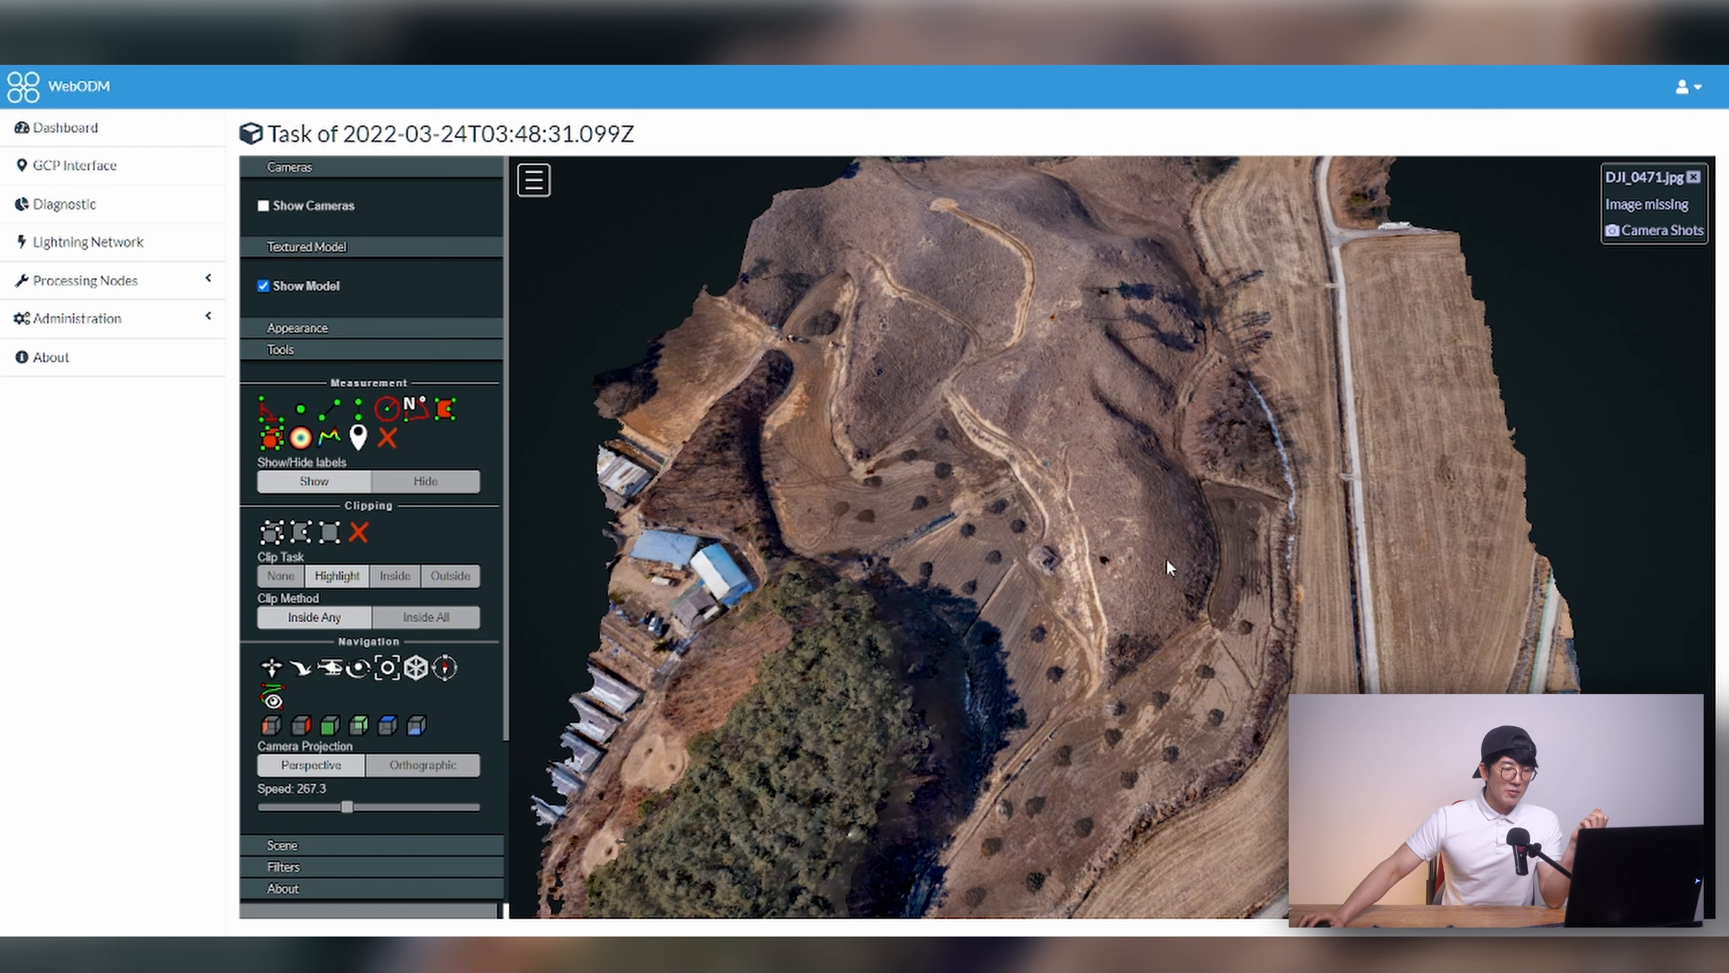
Step: Hide the textured model to show the point cloud, and adjust the point cloud's appearance settings
left_click_drag(1163, 595, 537, 457)
left_click(299, 327)
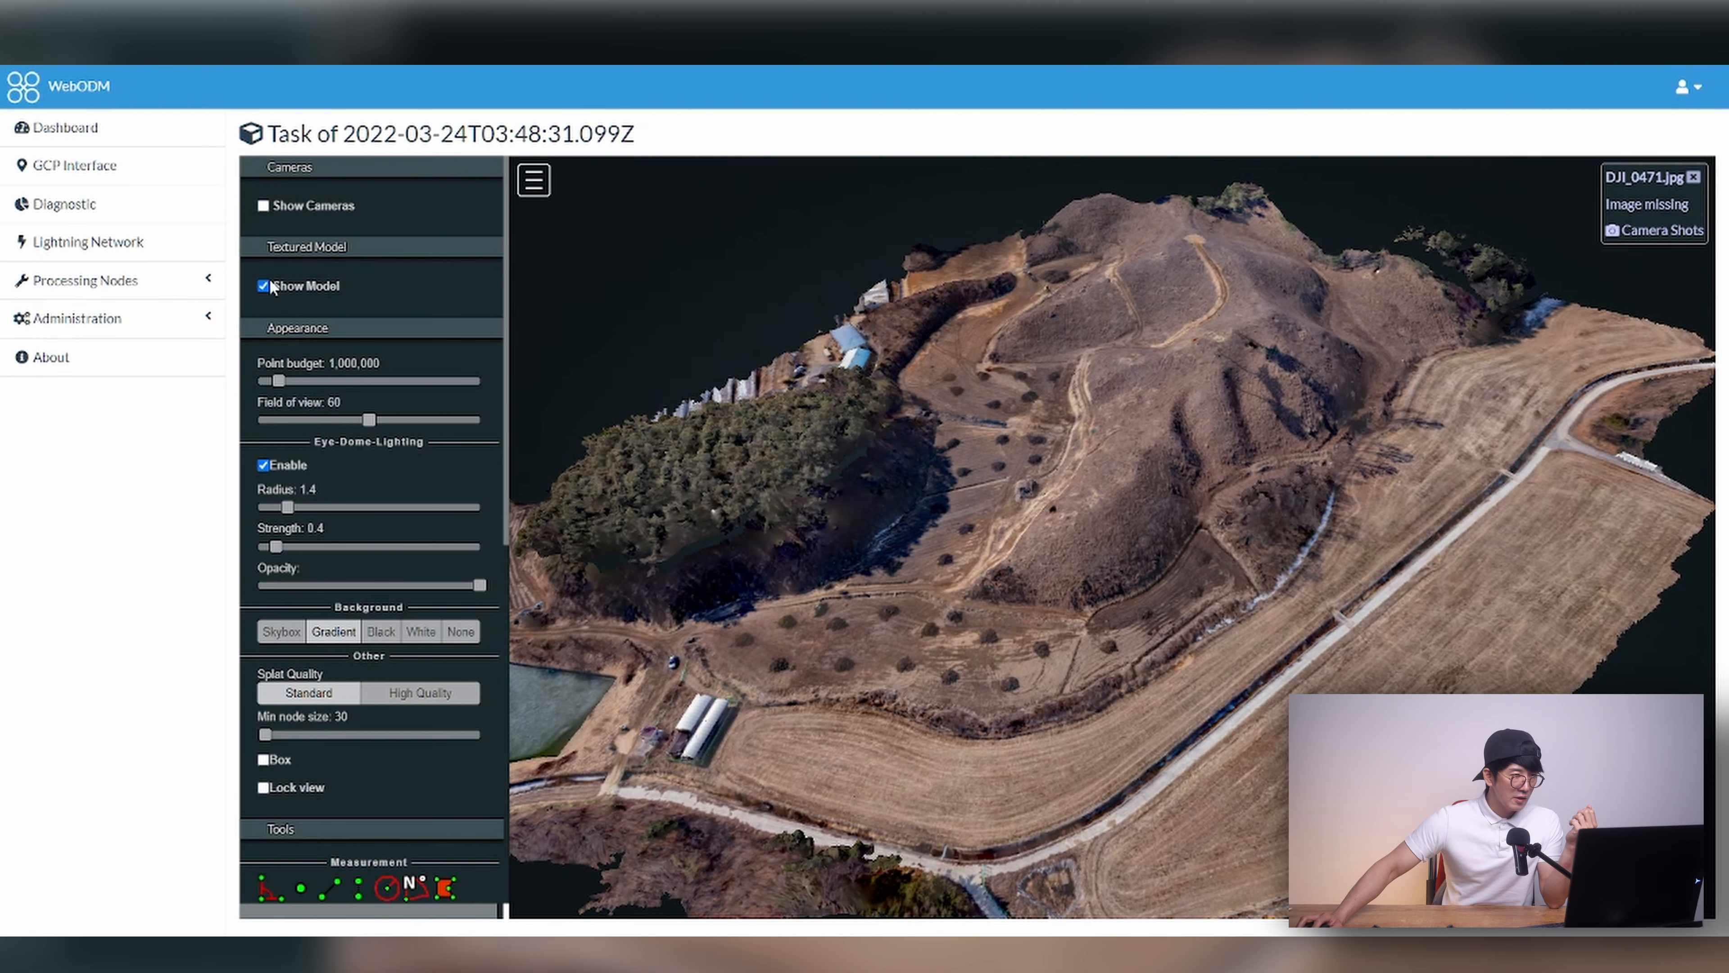
left_click(269, 286)
left_click_drag(427, 391, 388, 418)
mouse_move(287, 506)
left_mouse_down()
mouse_move(437, 506)
mouse_move(261, 521)
mouse_move(432, 542)
mouse_move(246, 546)
left_mouse_up()
left_click(348, 330)
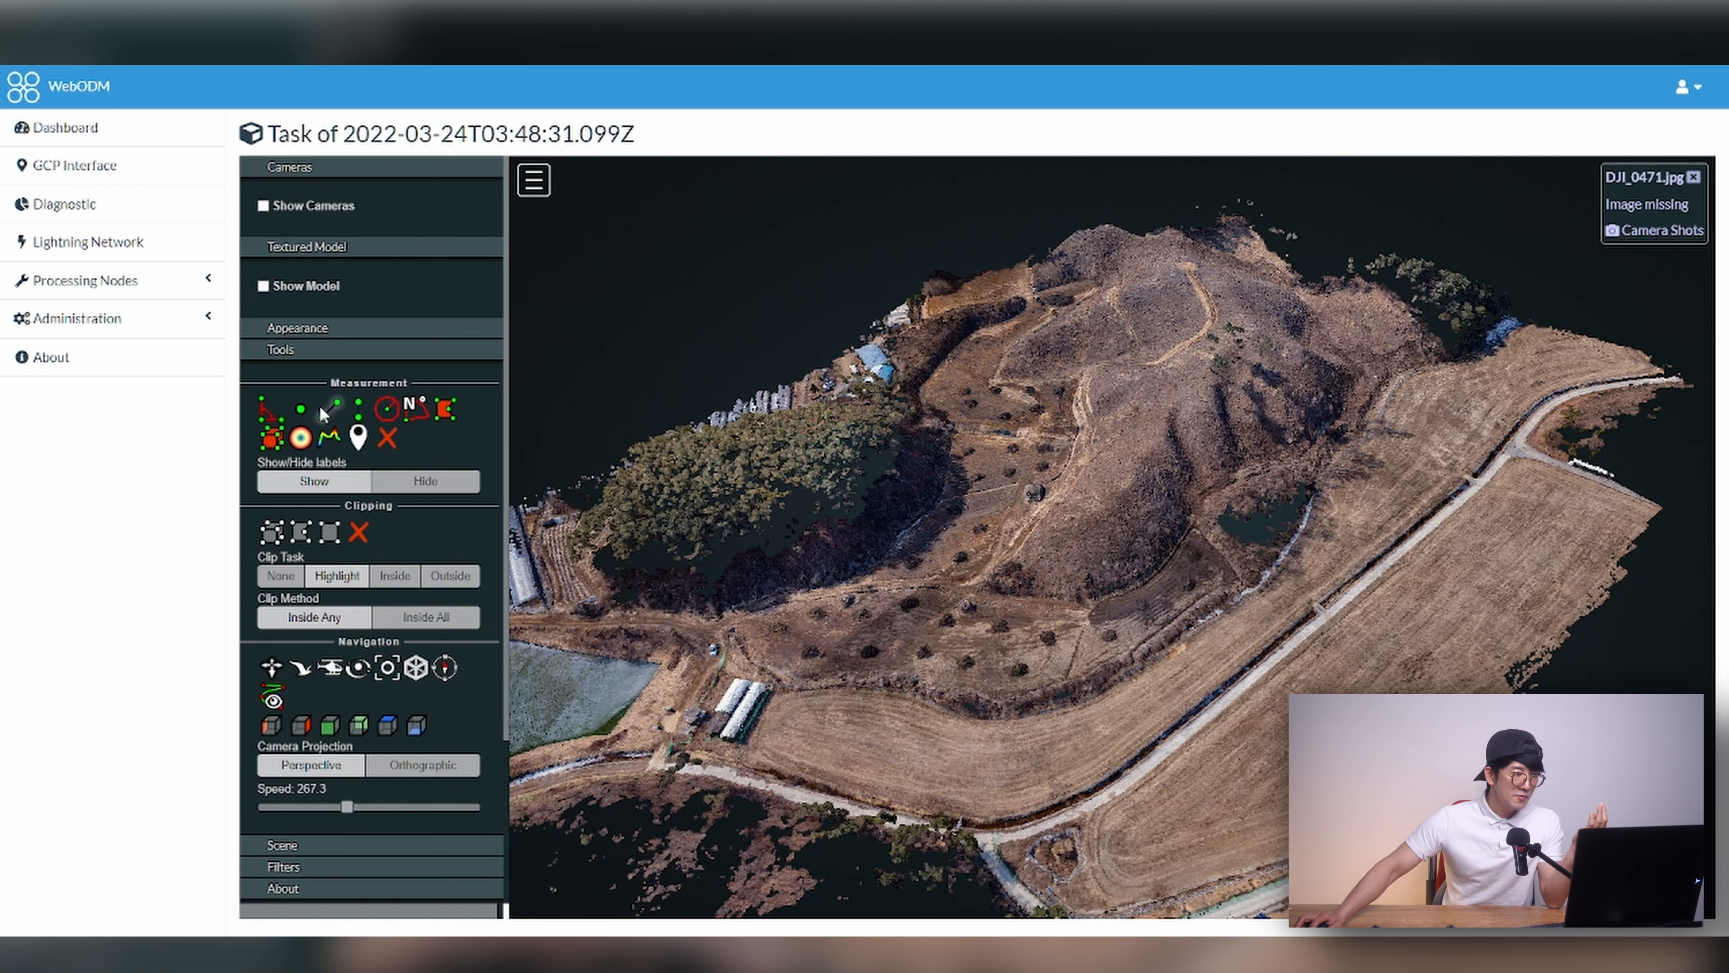
Step: Measure the hill's height from the ground at its foot to its summit on the point cloud
left_click(359, 413)
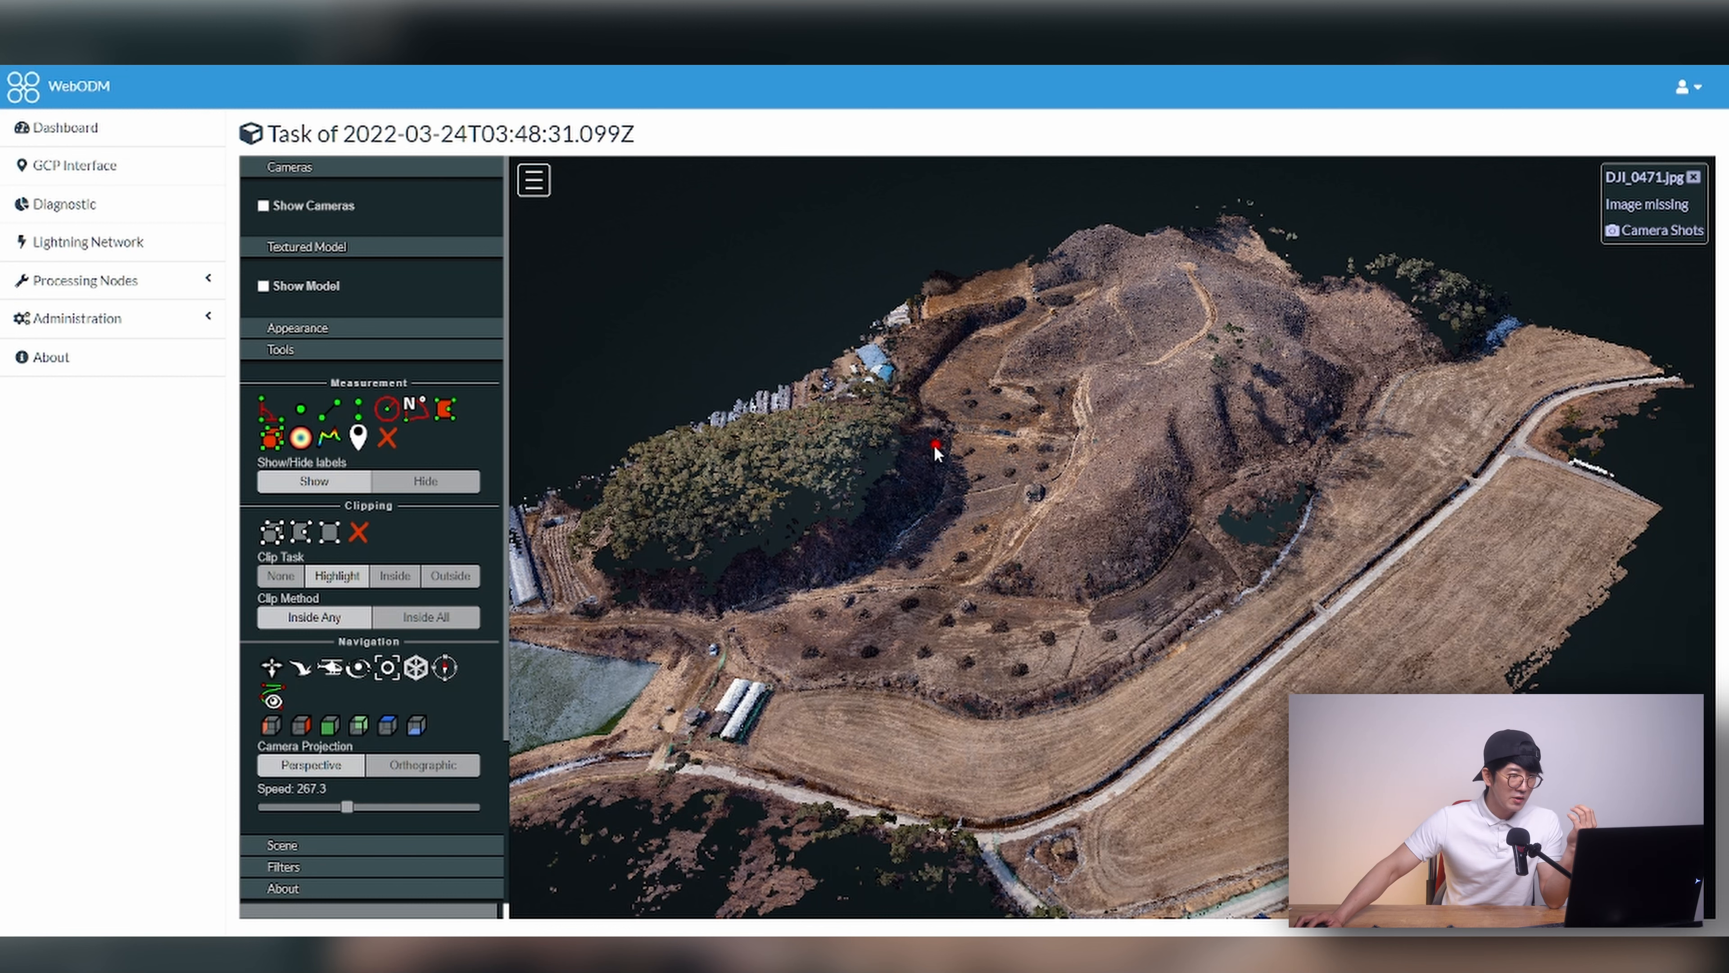
left_click(390, 438)
mouse_move(1014, 536)
left_mouse_down()
mouse_move(1010, 477)
mouse_move(1044, 469)
left_mouse_up()
scroll(1045, 468, "up", 10)
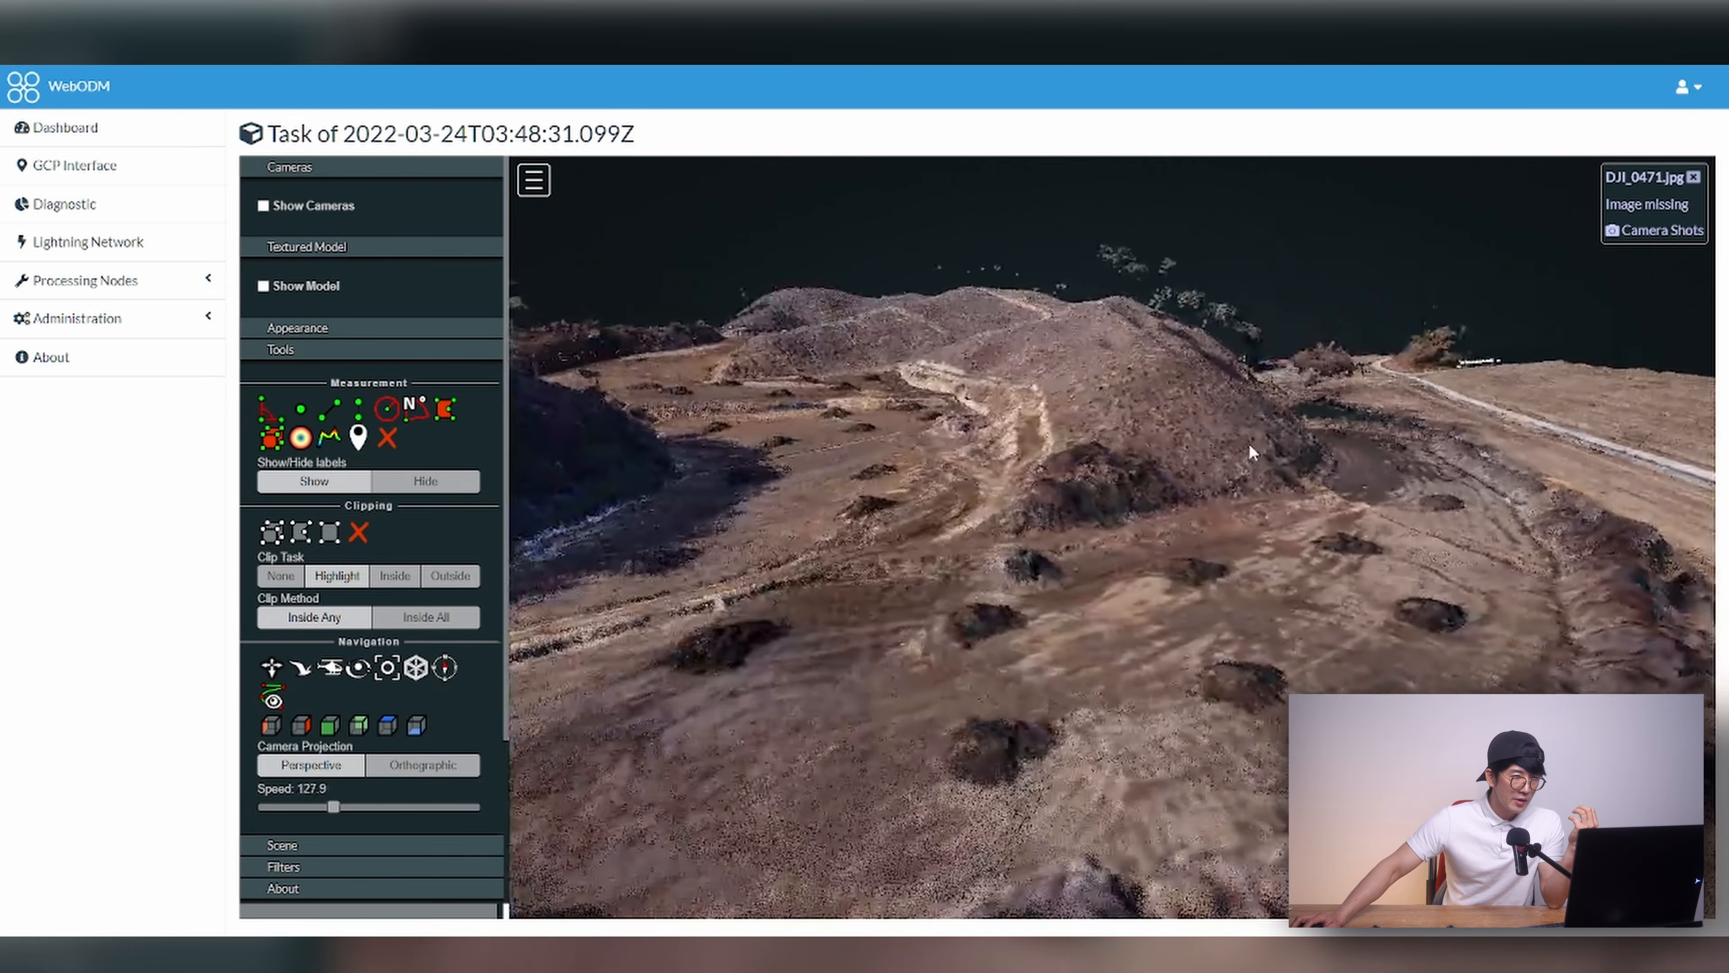
left_click_drag(1249, 443, 1049, 530)
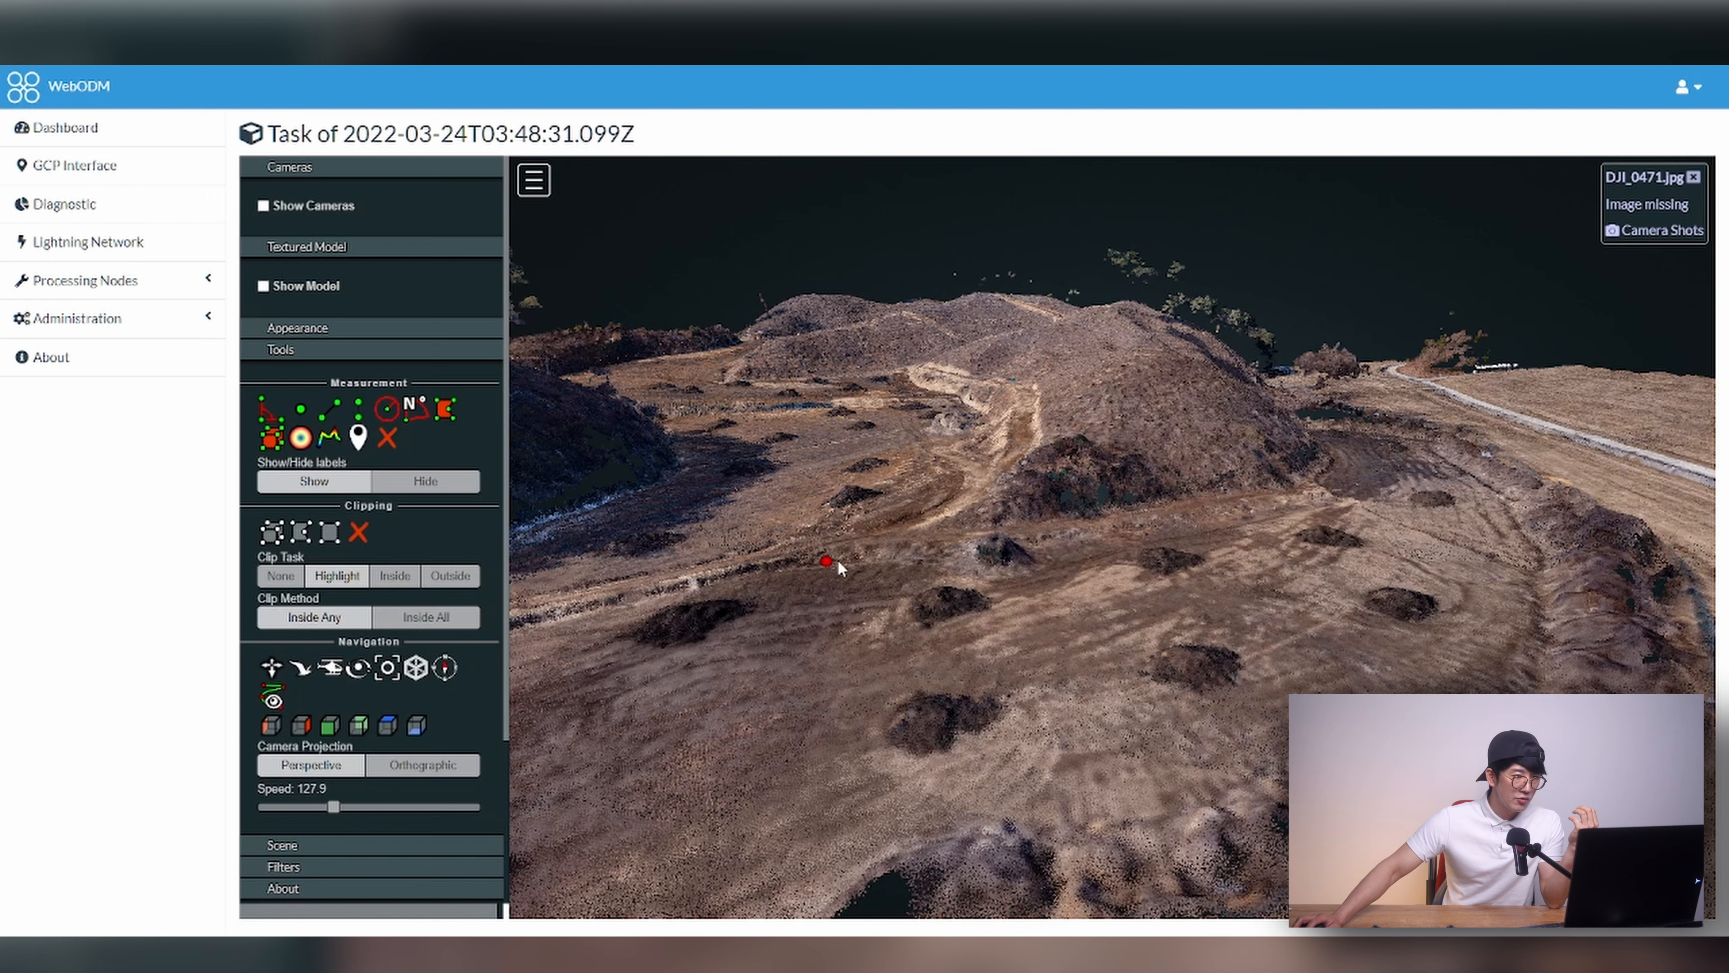
left_click(920, 530)
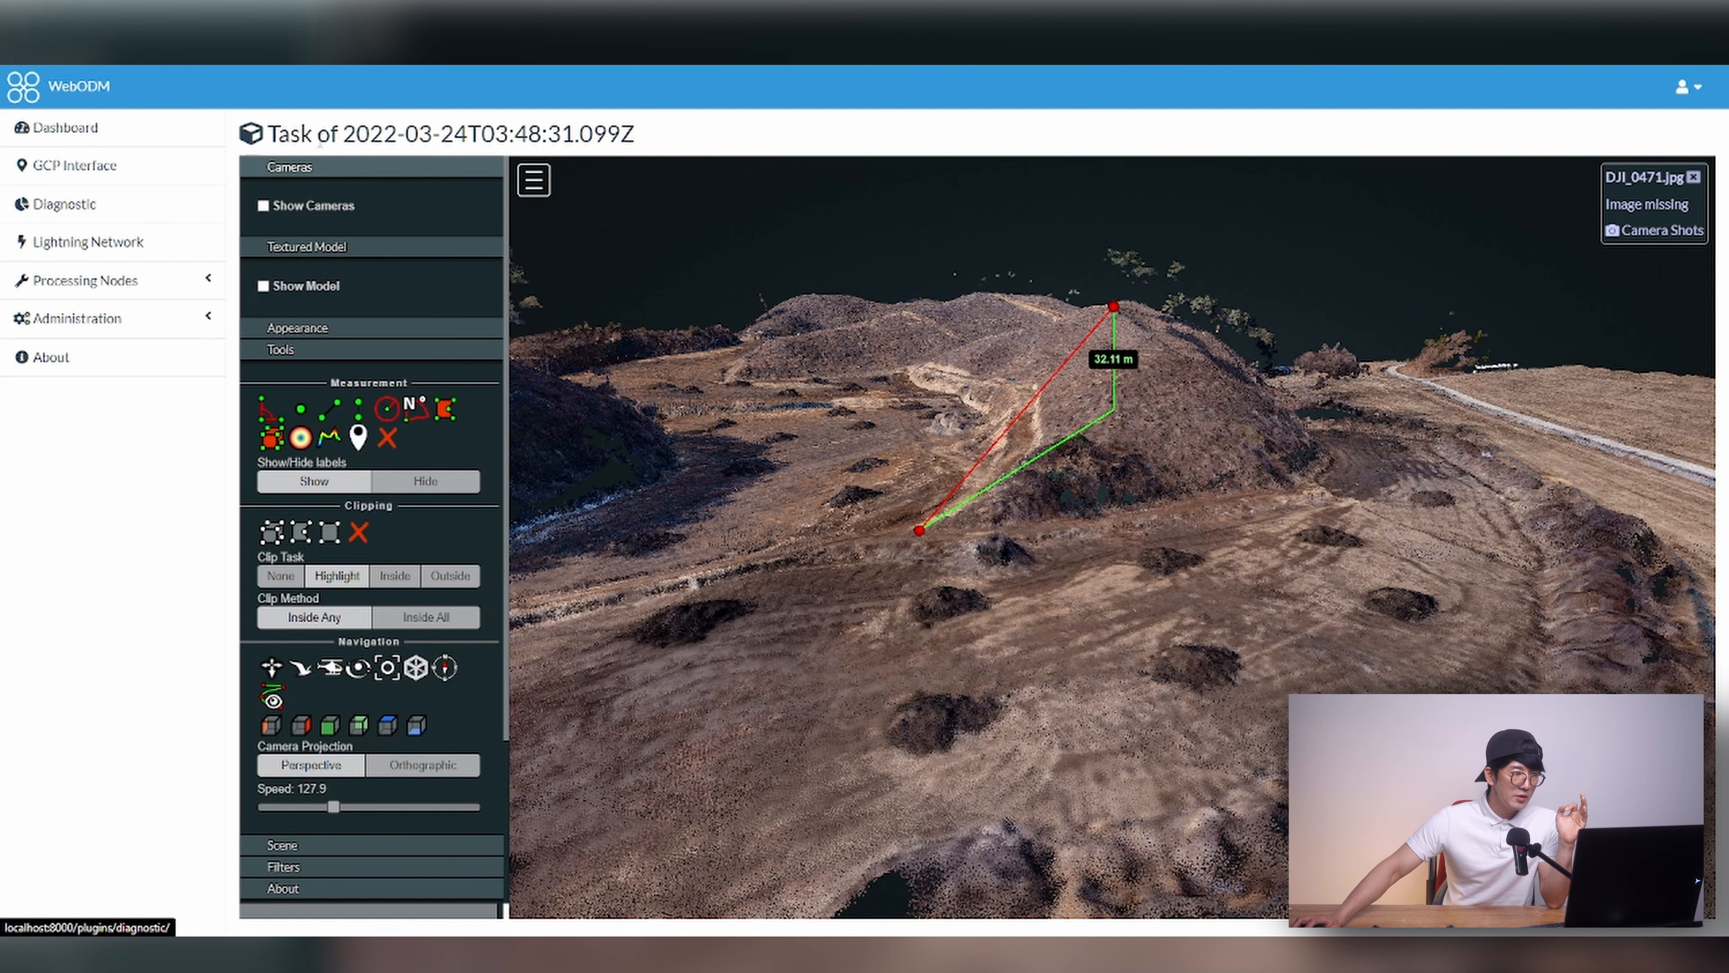
Step: Return to the dashboard and import an existing assets file from the computer into the DN project
left_click(174, 141)
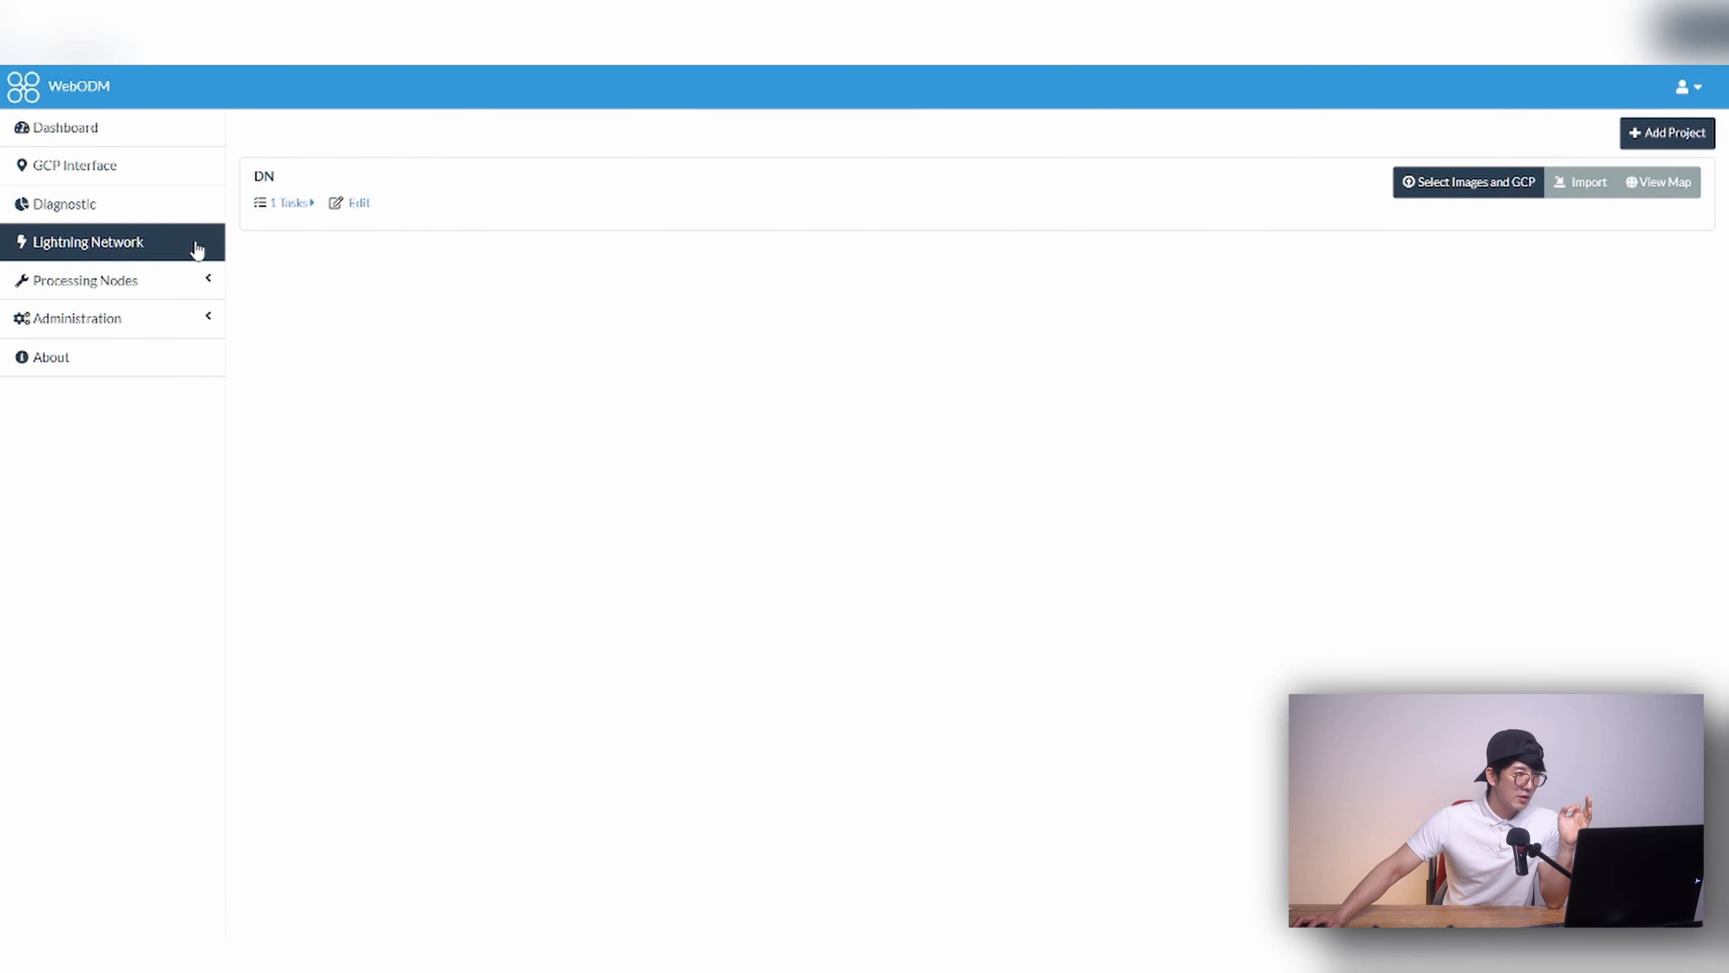
left_click(306, 206)
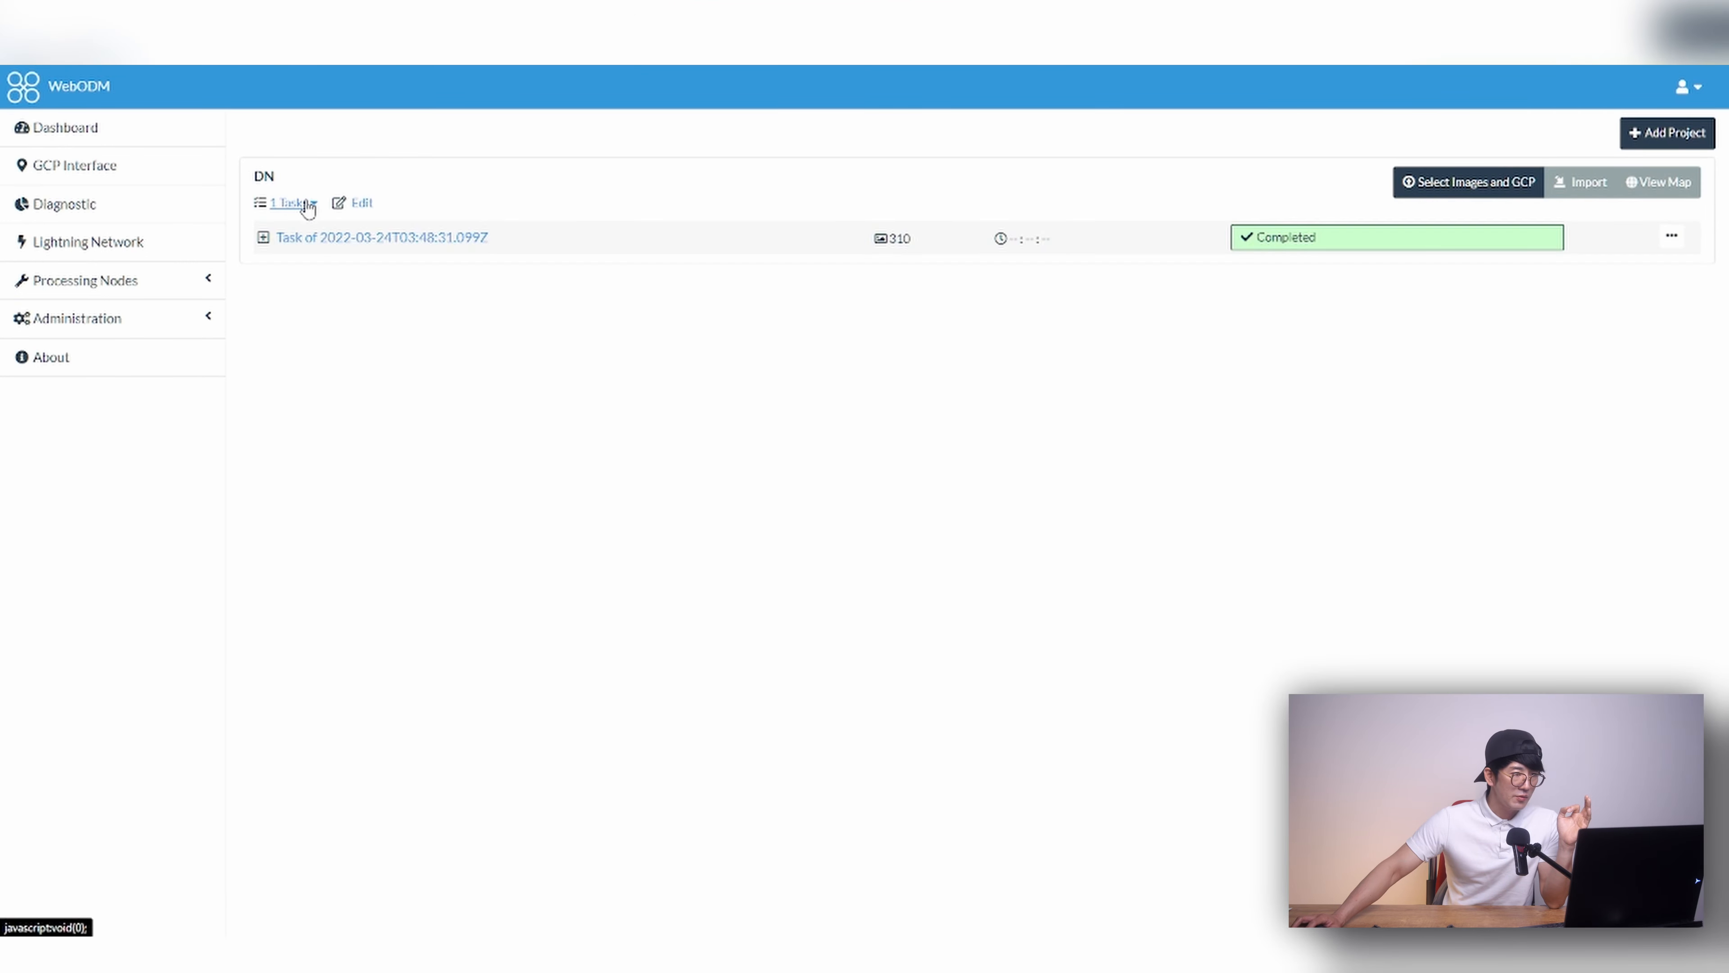
left_click(1583, 185)
left_click(880, 330)
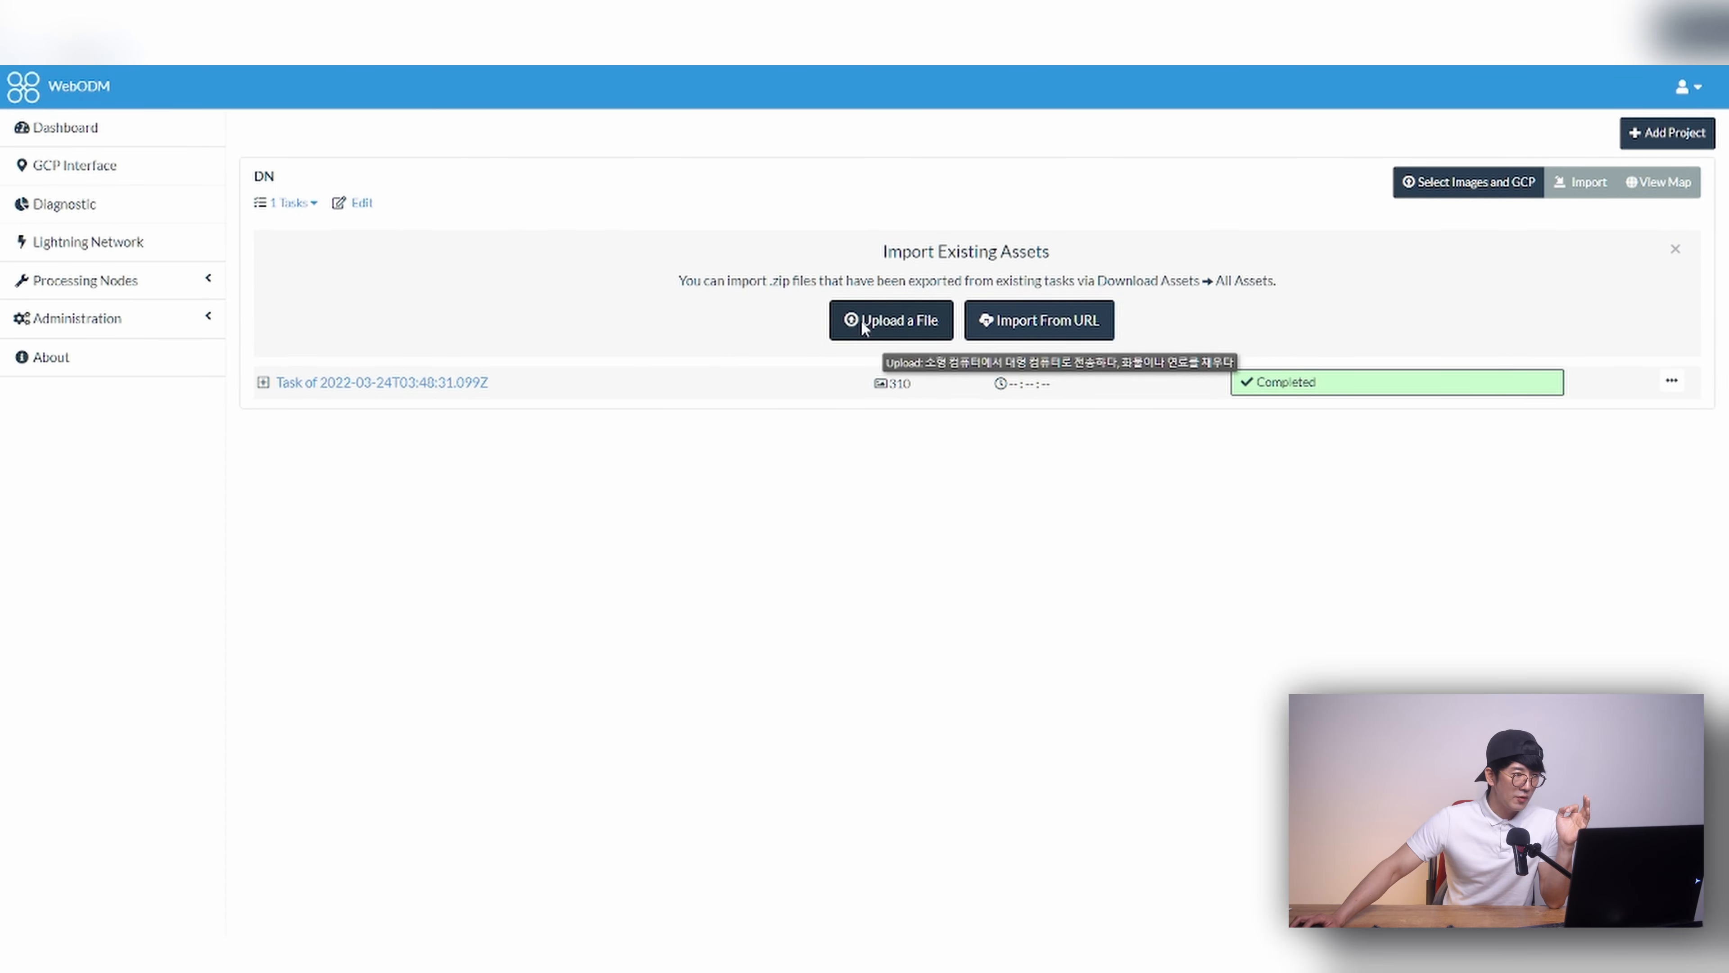
double_click(305, 170)
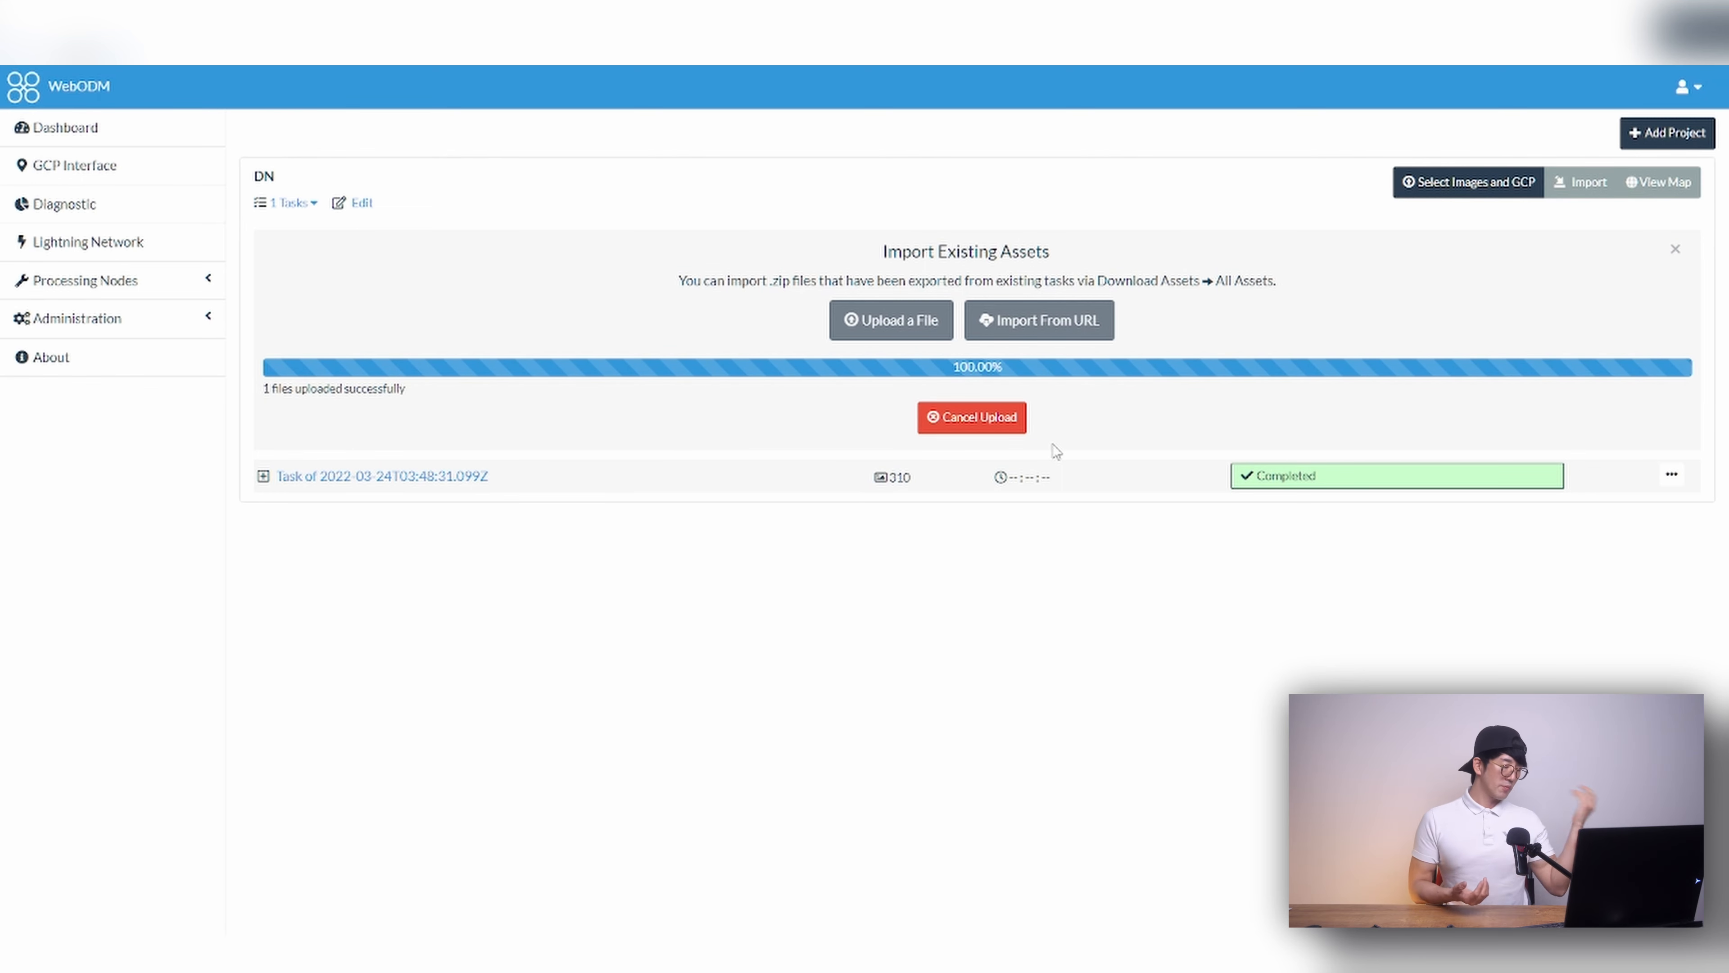
Step: Open the 3D model of the newly imported 112-image task and measure the tower's height from base to top
left_click(408, 237)
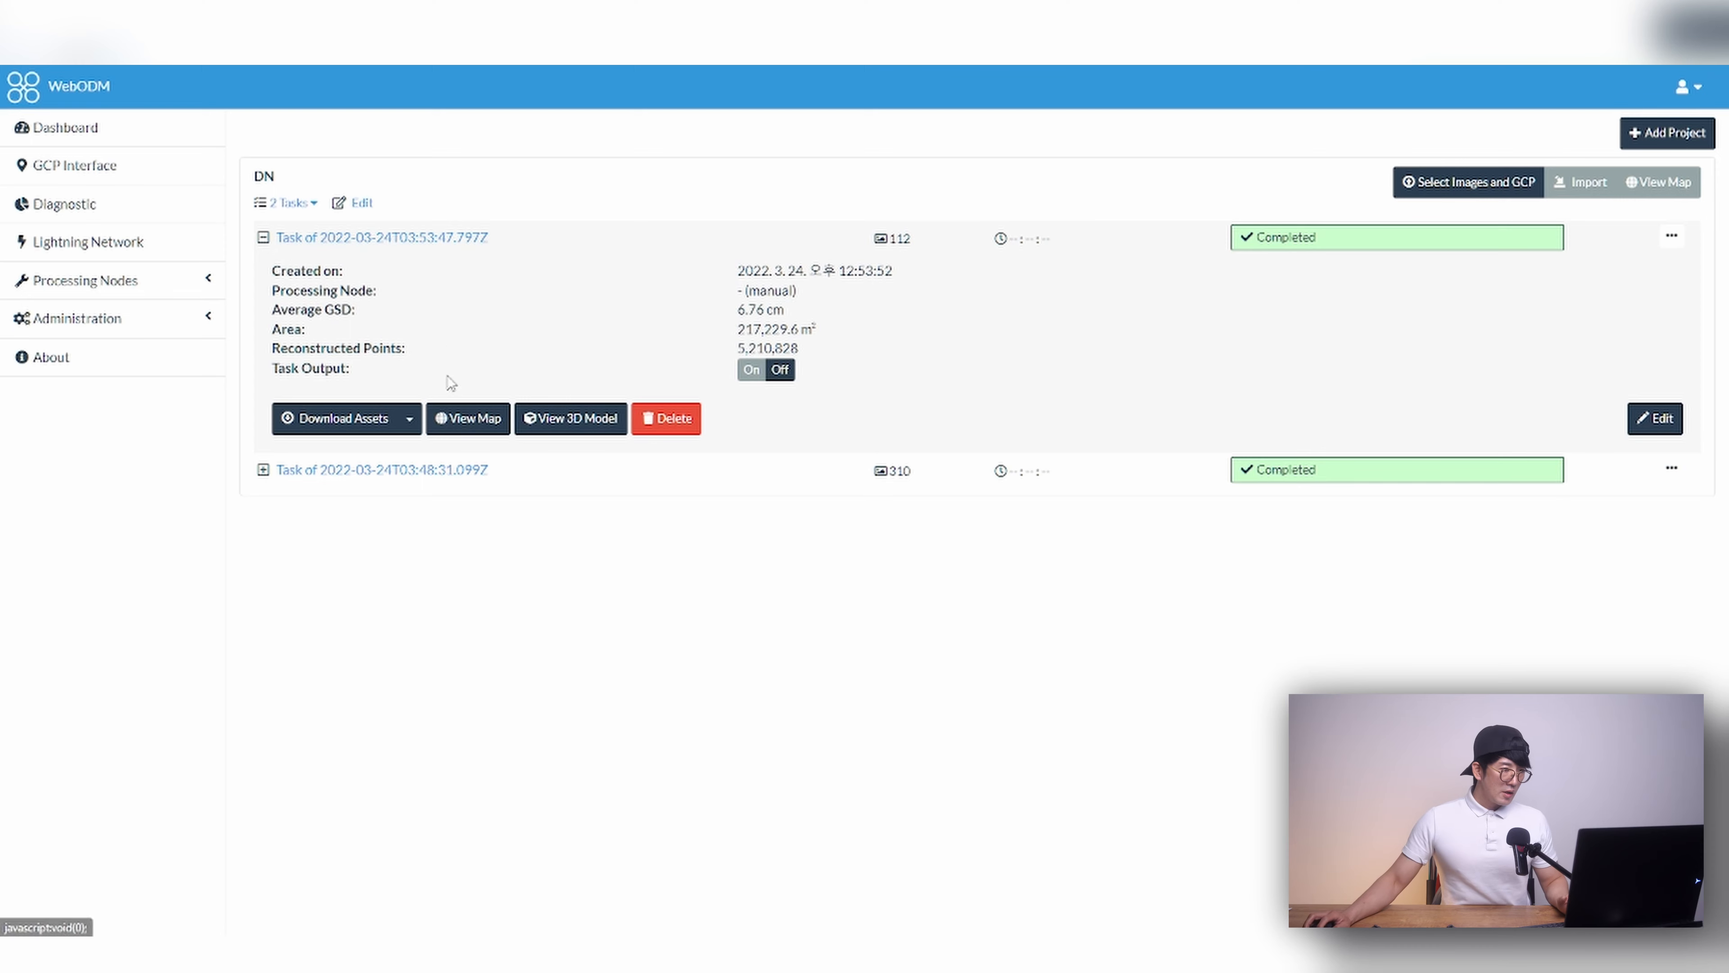
left_click(590, 421)
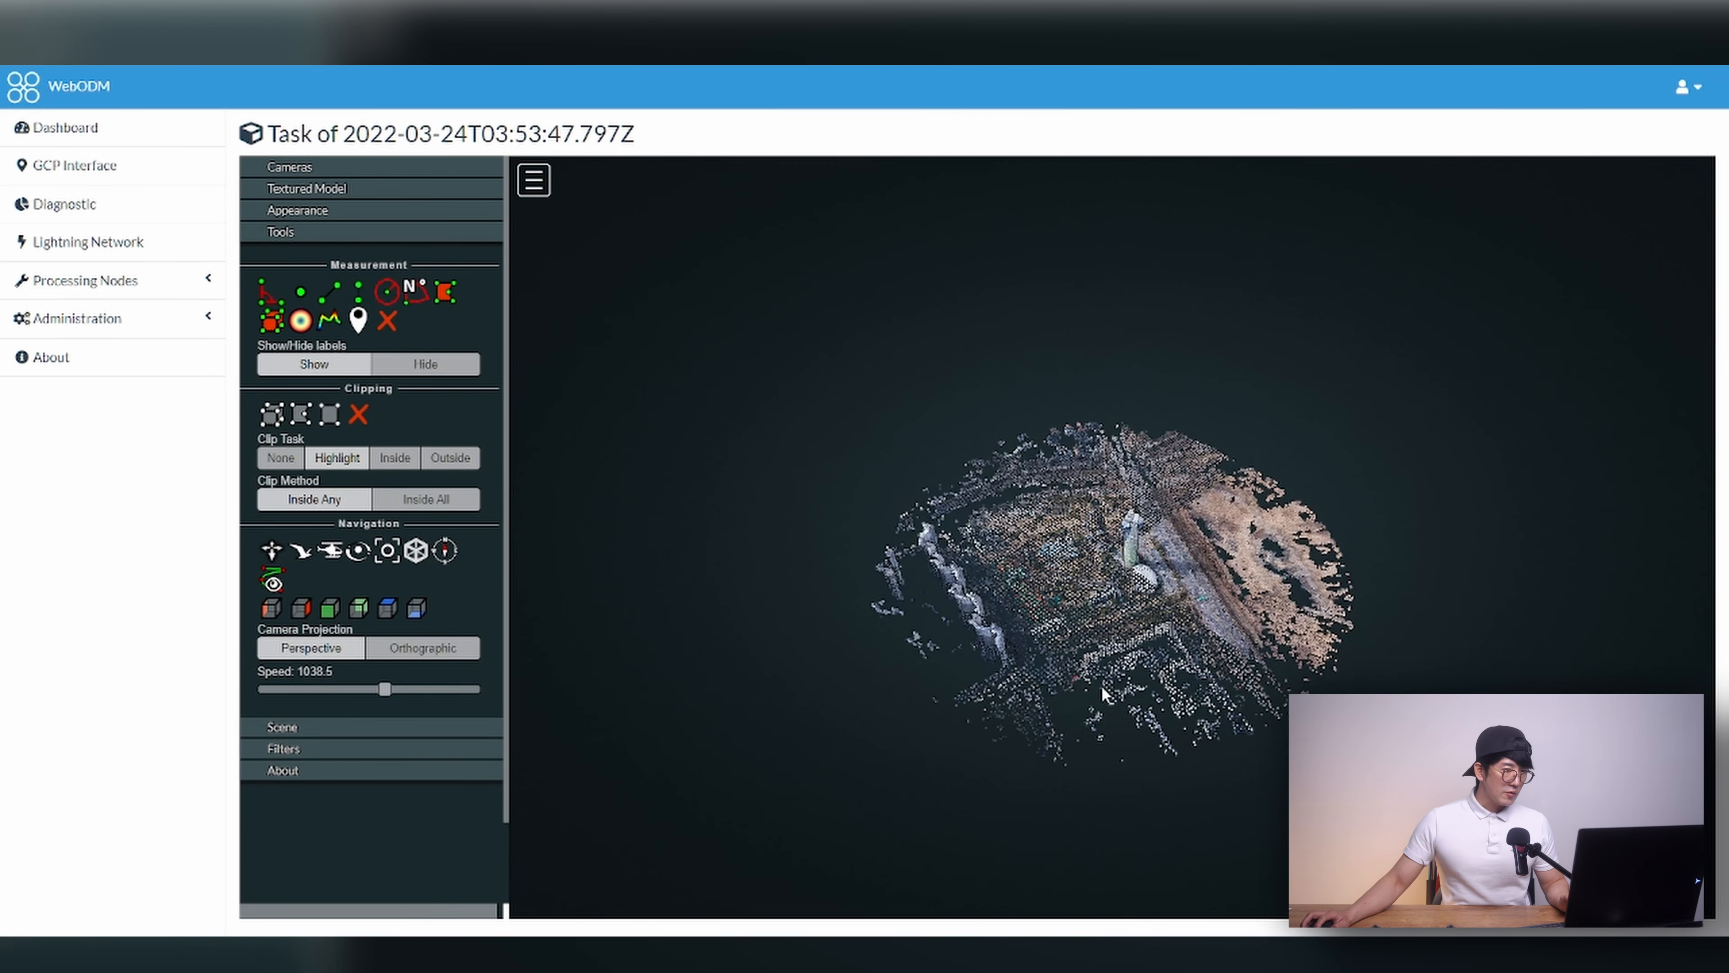
left_click_drag(1201, 560, 1165, 493)
scroll(1165, 493, "up", 8)
scroll(1168, 578, "up", 3)
left_click_drag(1167, 578, 1338, 555)
mouse_move(1125, 607)
left_mouse_down()
mouse_move(1261, 621)
mouse_move(1264, 658)
left_mouse_up()
left_click(358, 292)
left_click(956, 680)
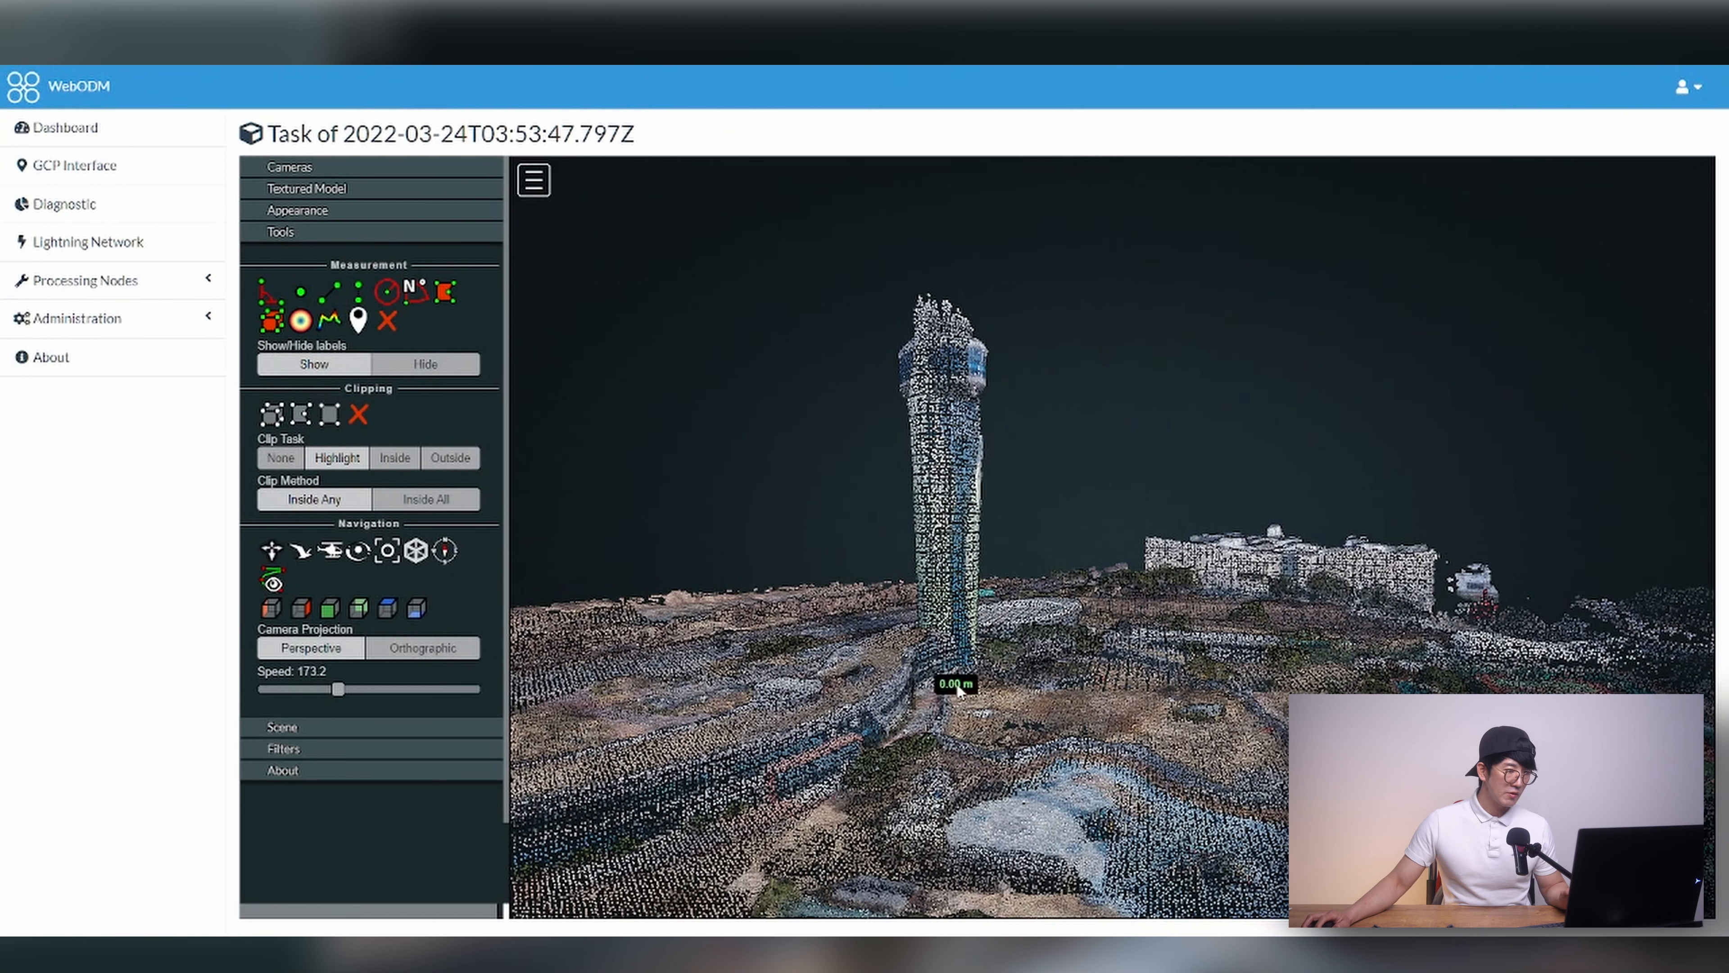
left_click(943, 314)
Step: Set the point budget of the tower's point cloud to 9,330,000
left_click(306, 189)
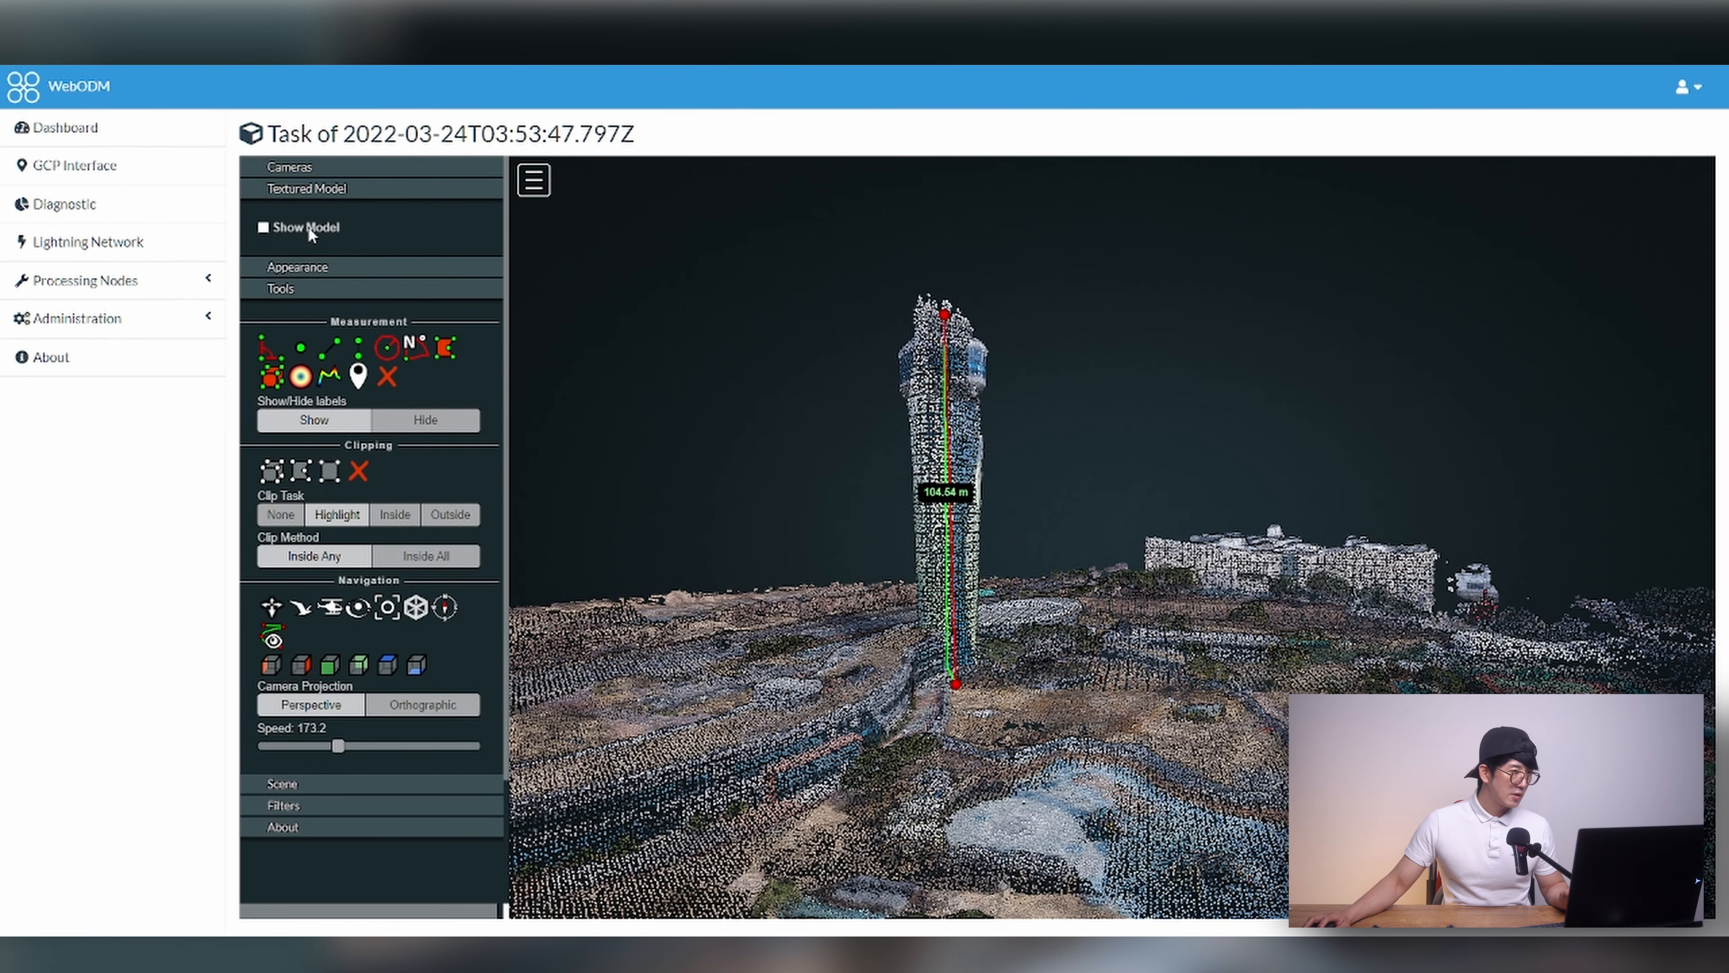
left_click(292, 268)
left_click_drag(285, 322, 465, 321)
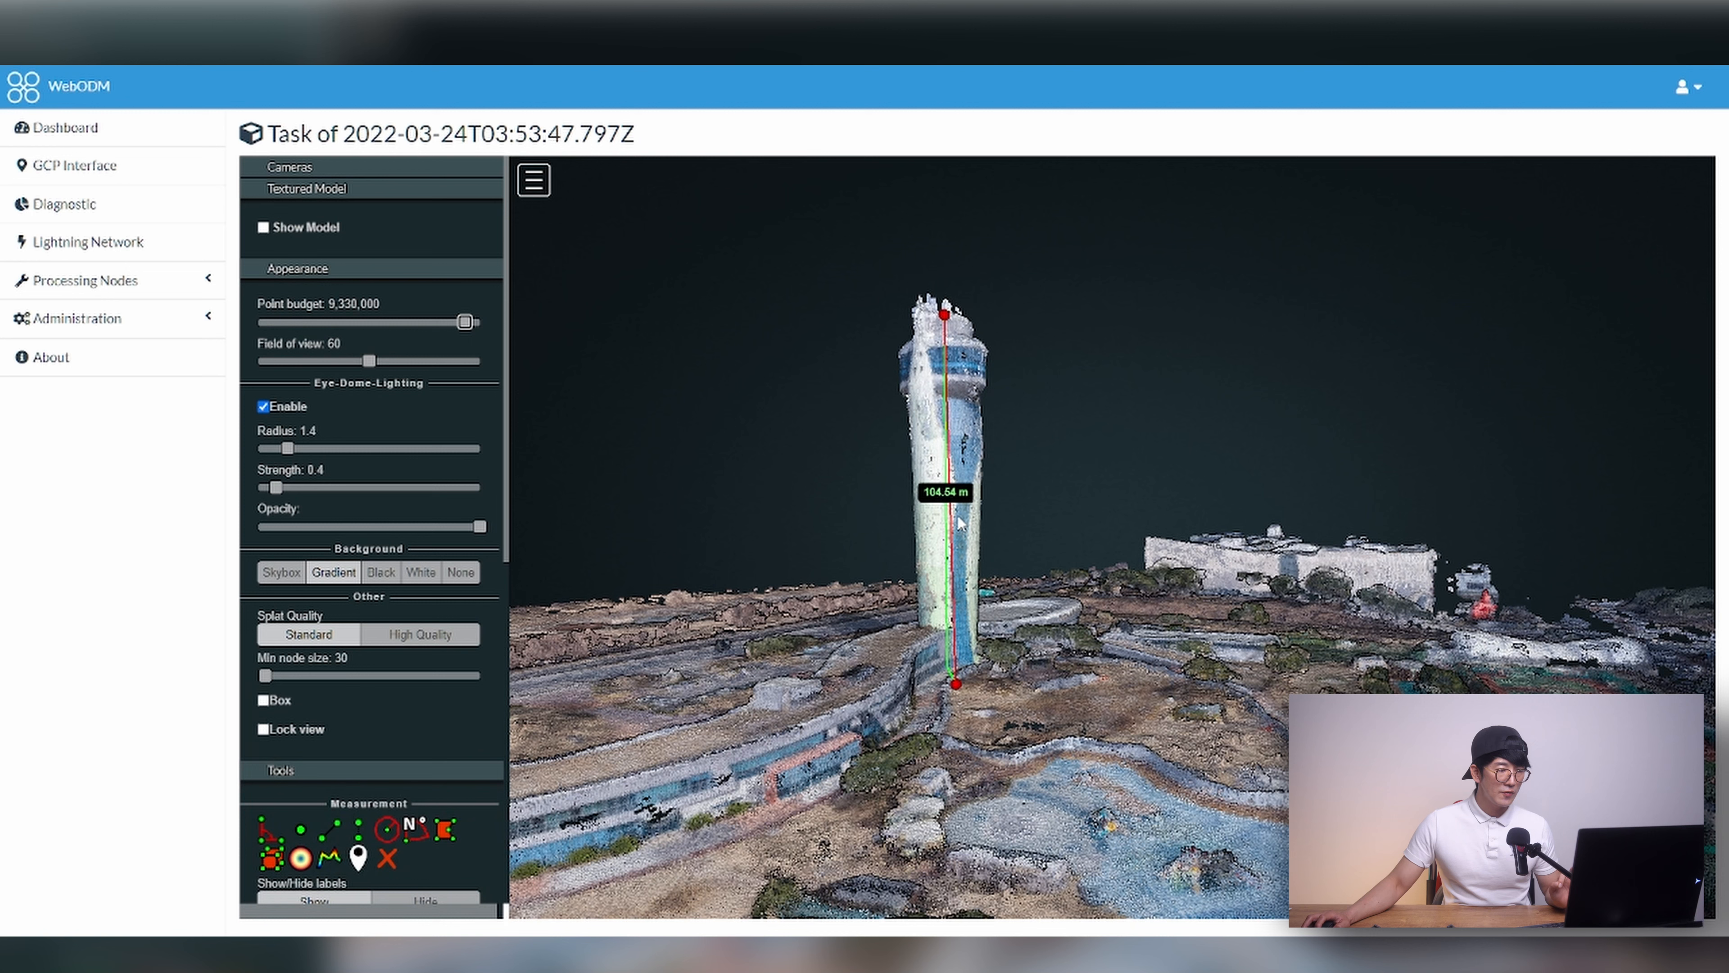
Step: Search the web for "유니온 타워 높이" in a new browser tab
key("ctrl+t")
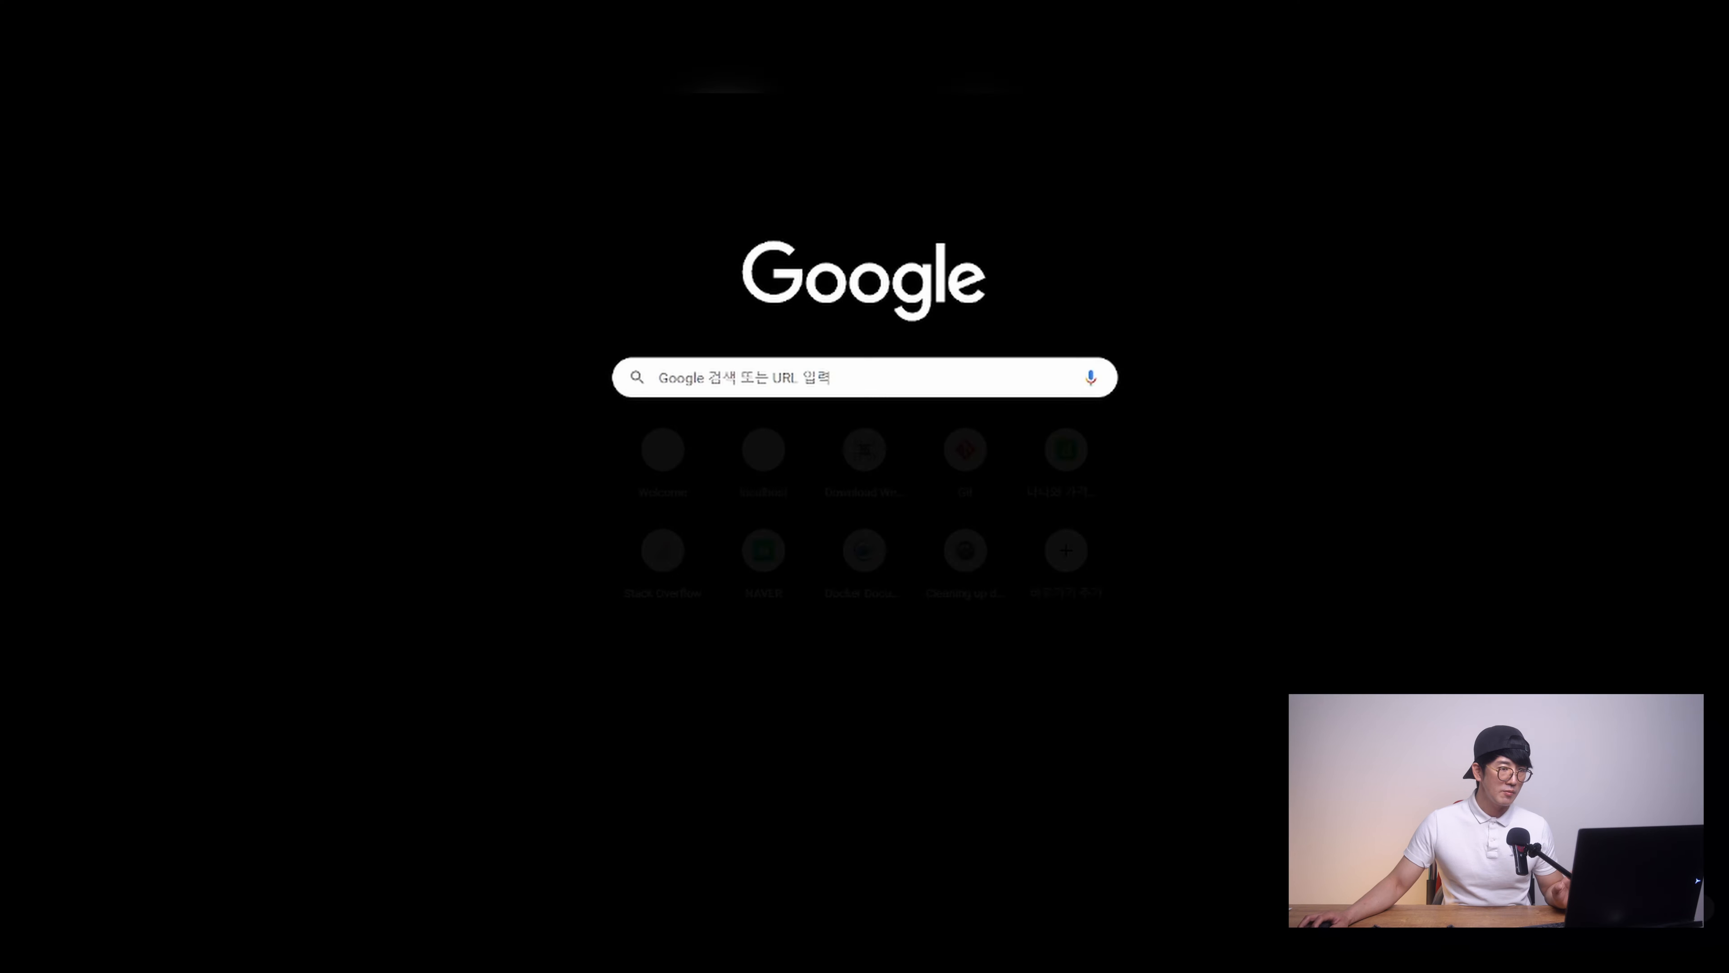
left_click(422, 49)
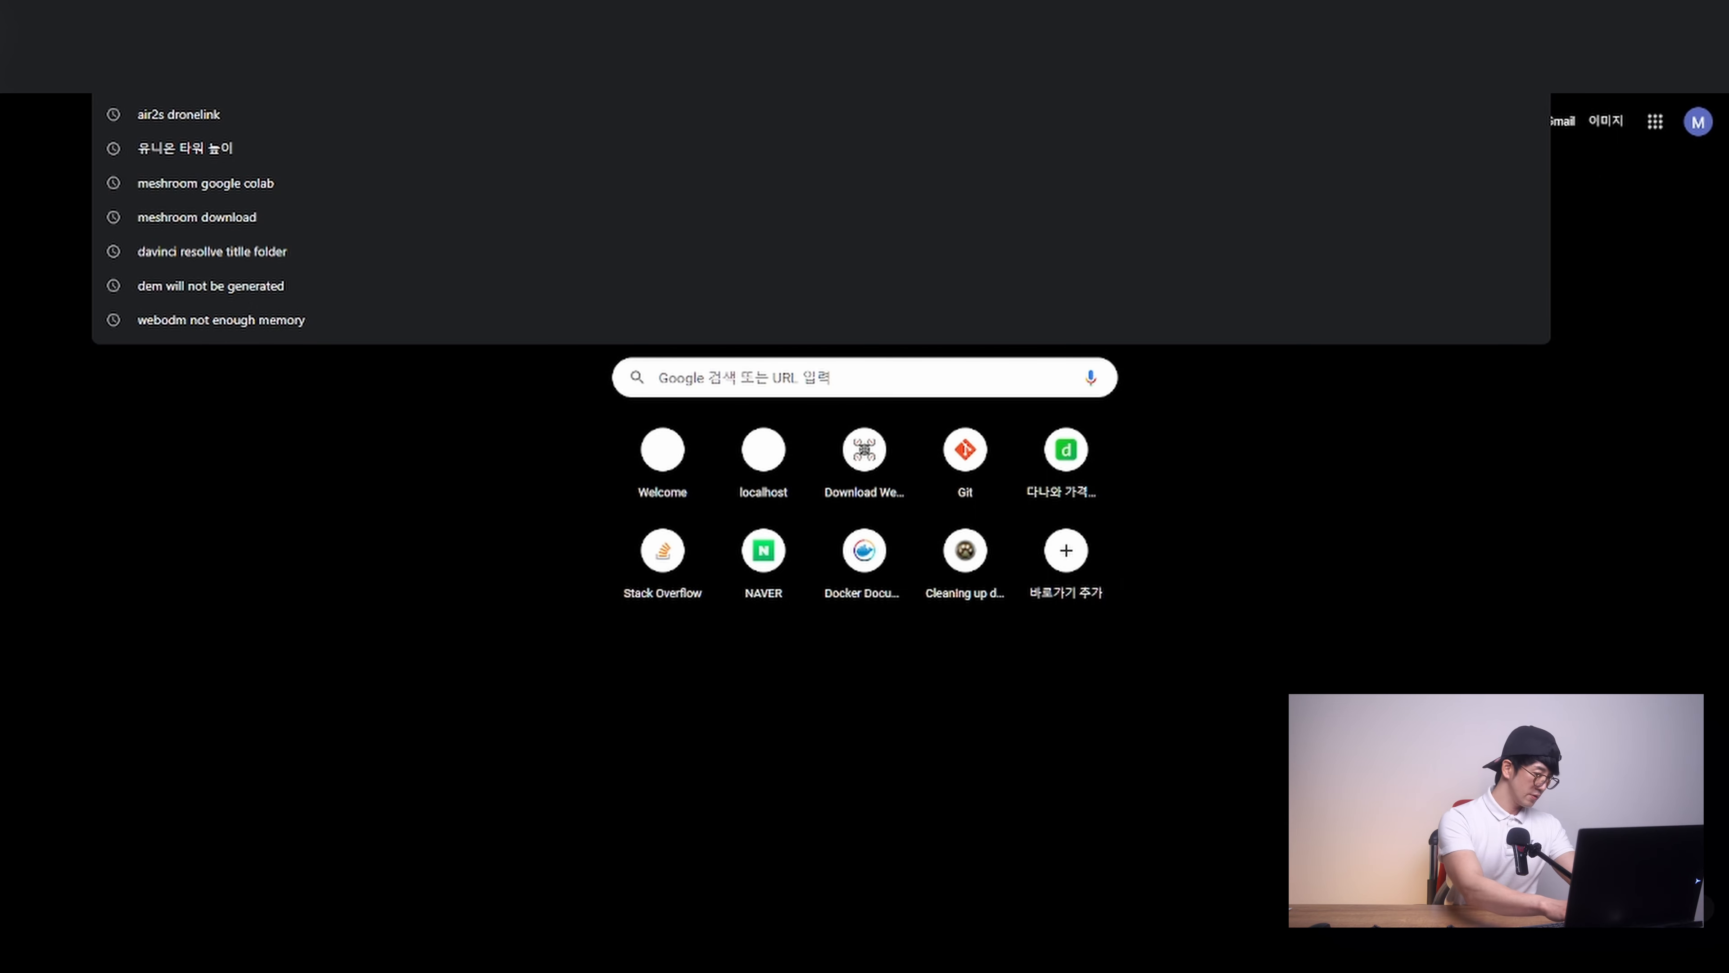
type("유니온 타워")
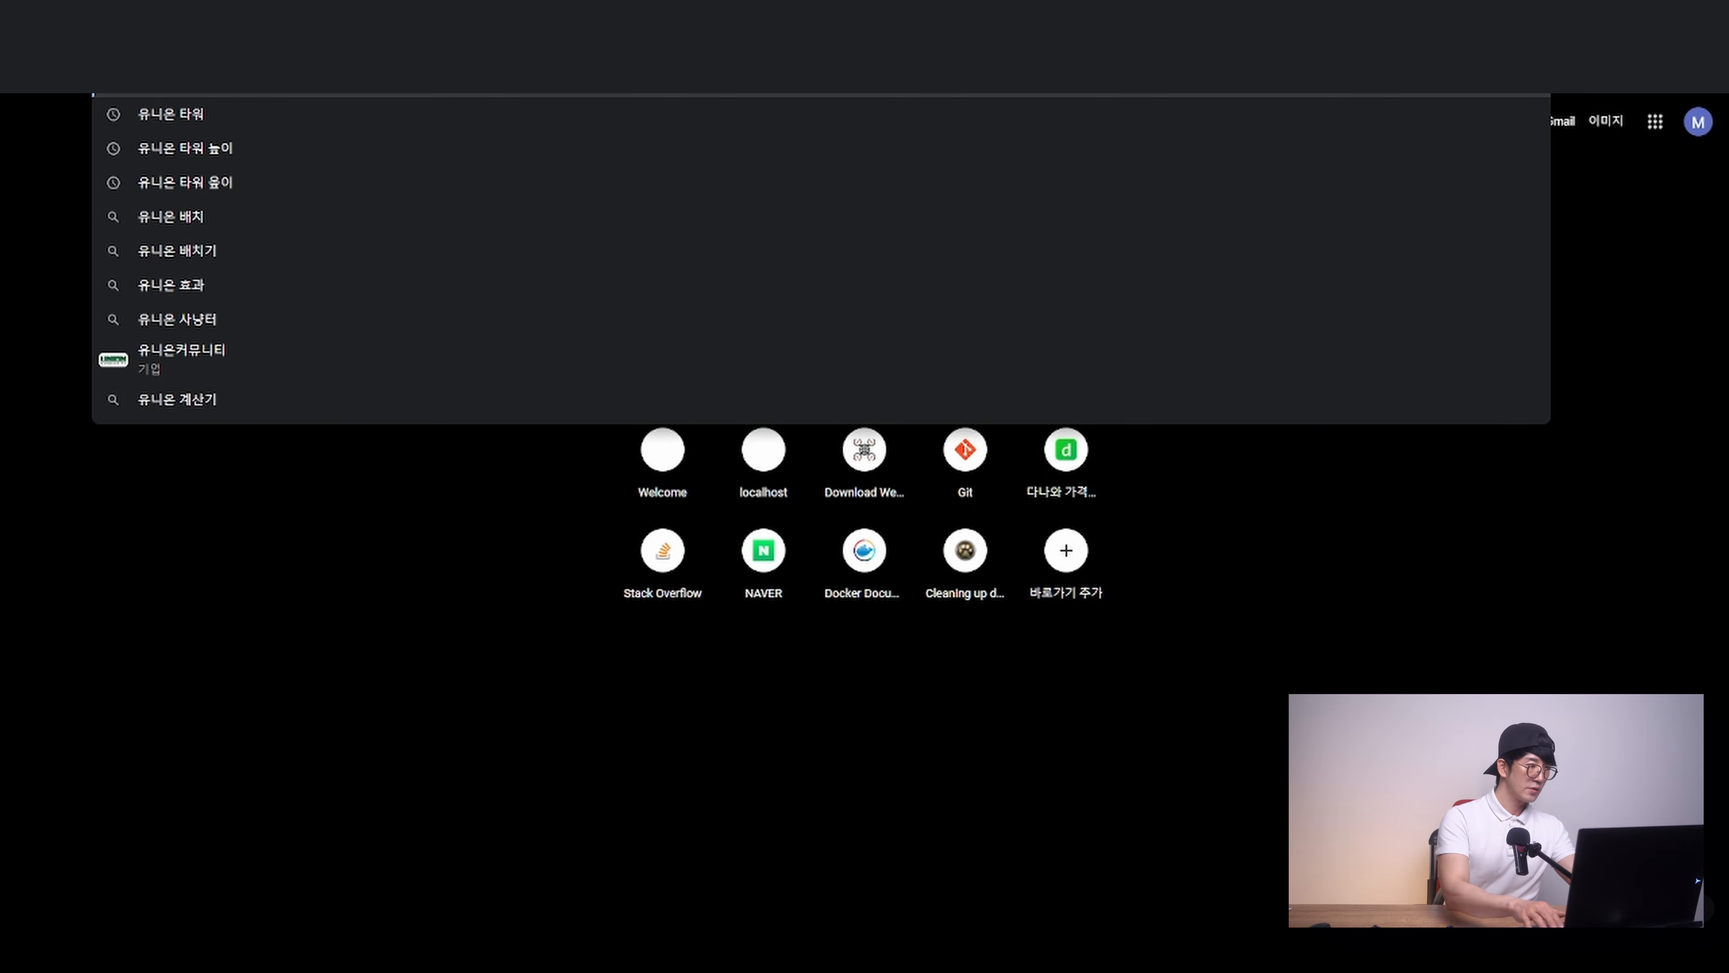
key("Down")
key("Down")
key("Up")
type("높이")
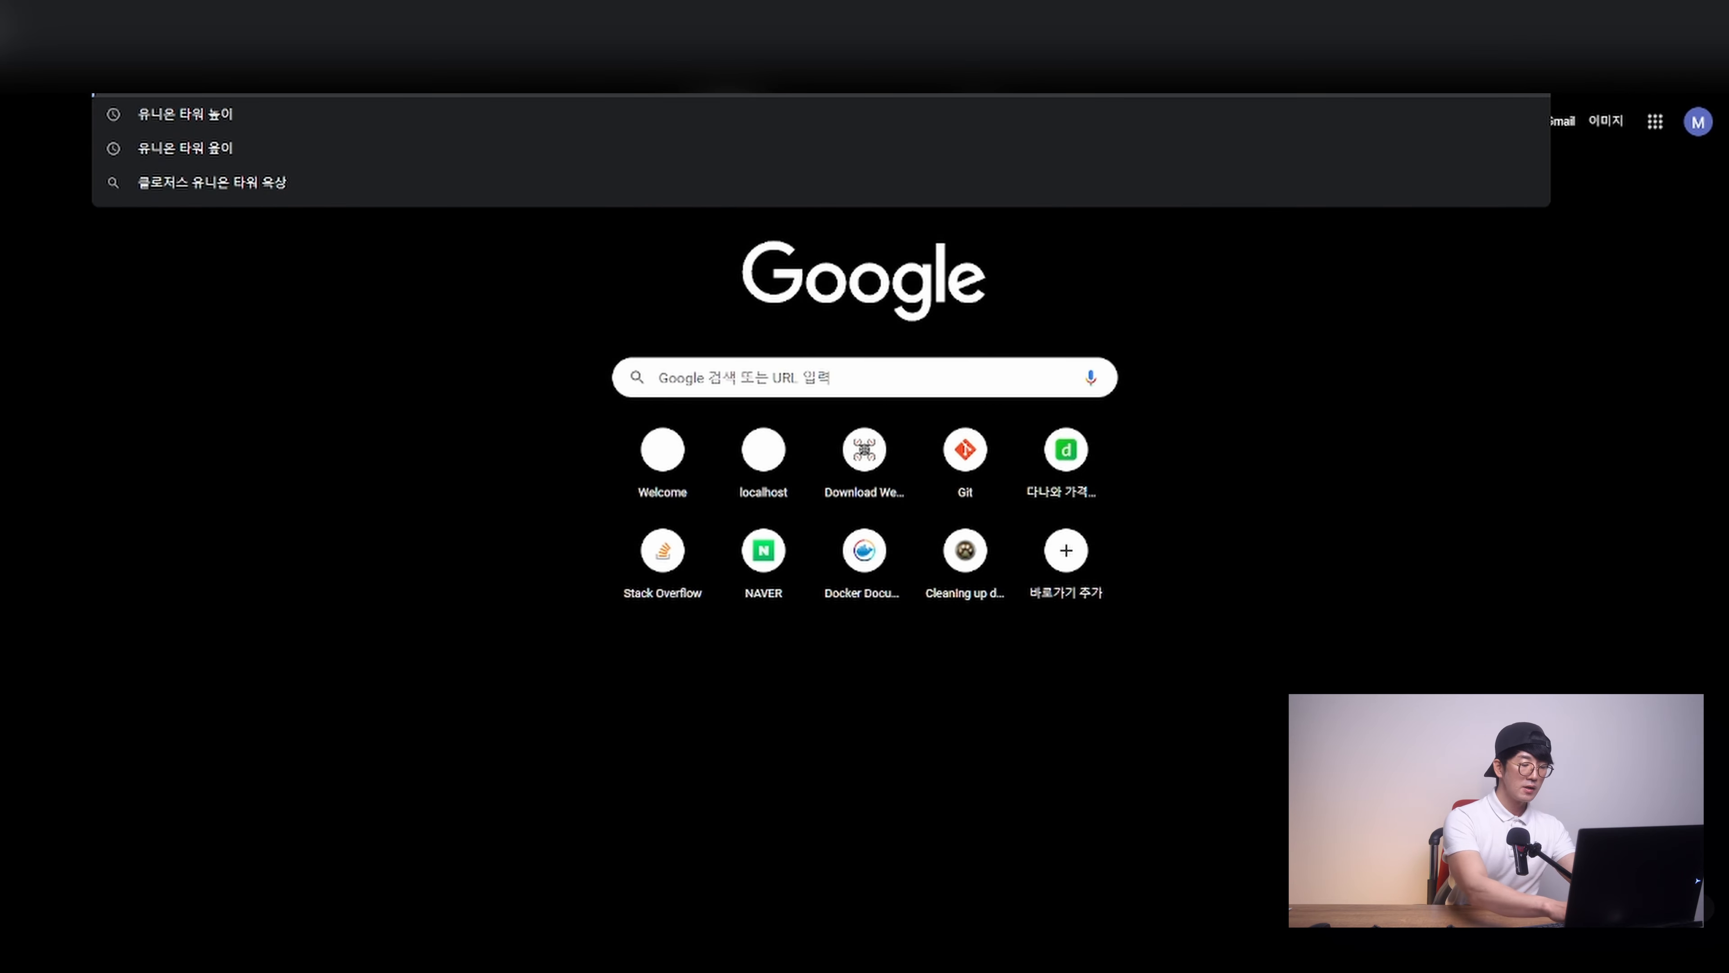
key("Return")
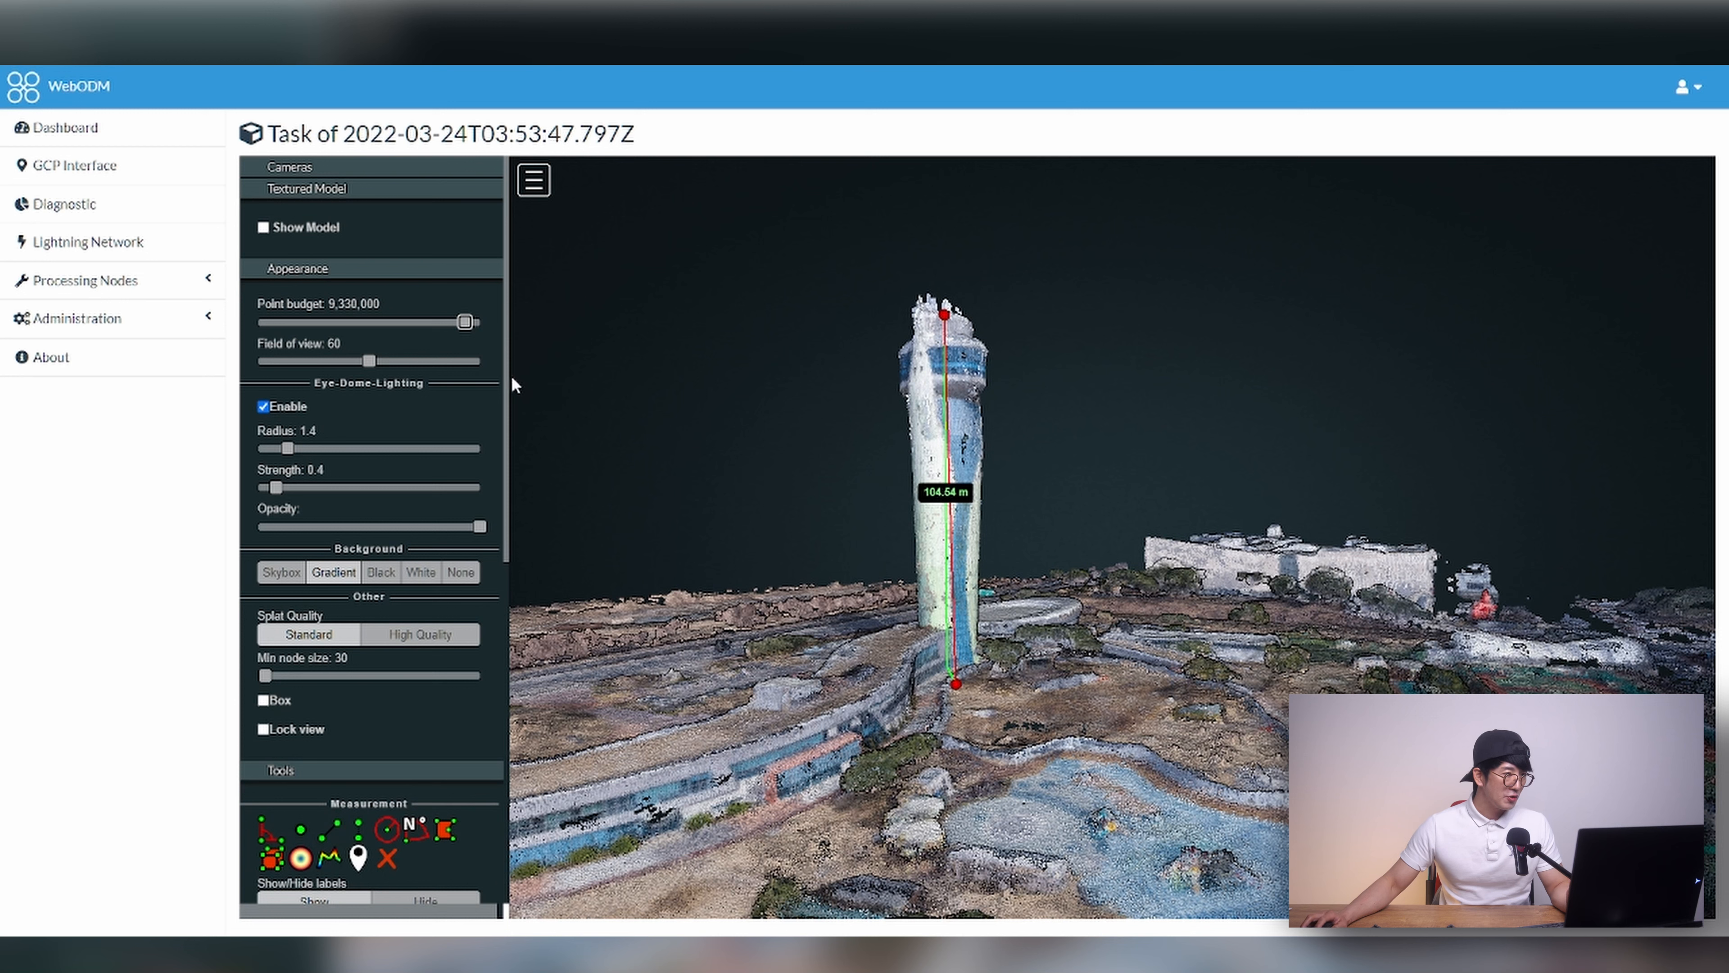
Step: Review the scene's export options and object list, including the height measurement, for the tower's point cloud
left_click(424, 272)
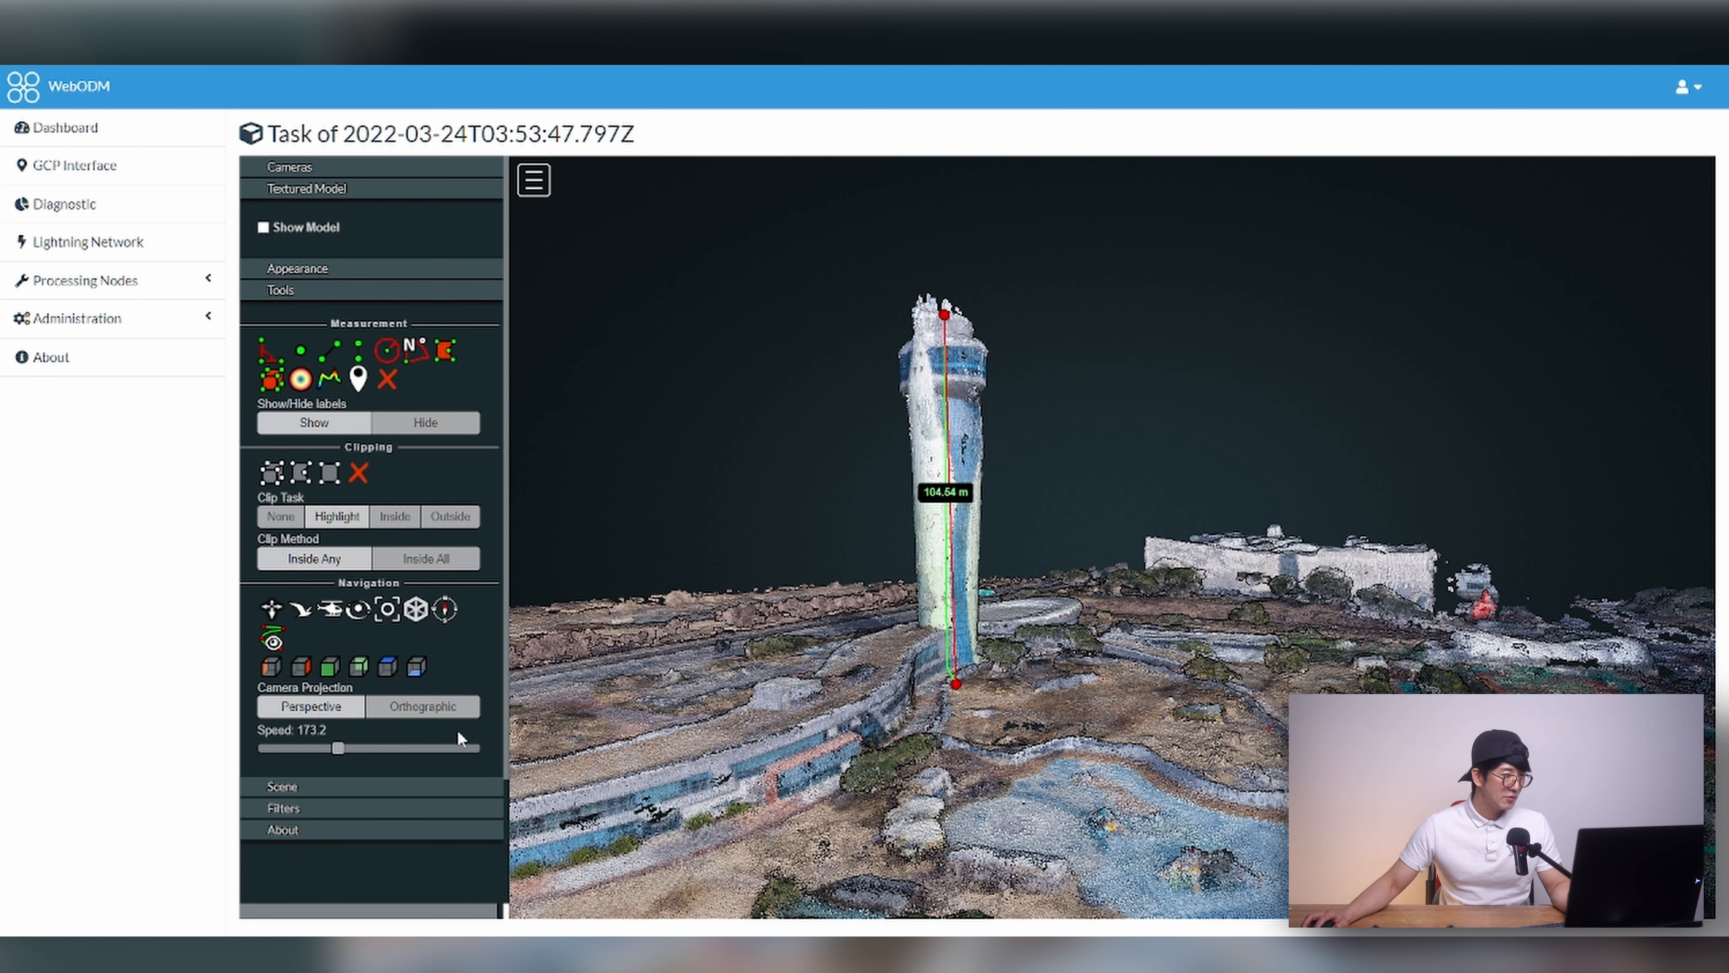
left_click(301, 787)
scroll(489, 706, "down", 1)
scroll(444, 701, "down", 5)
scroll(422, 601, "up", 3)
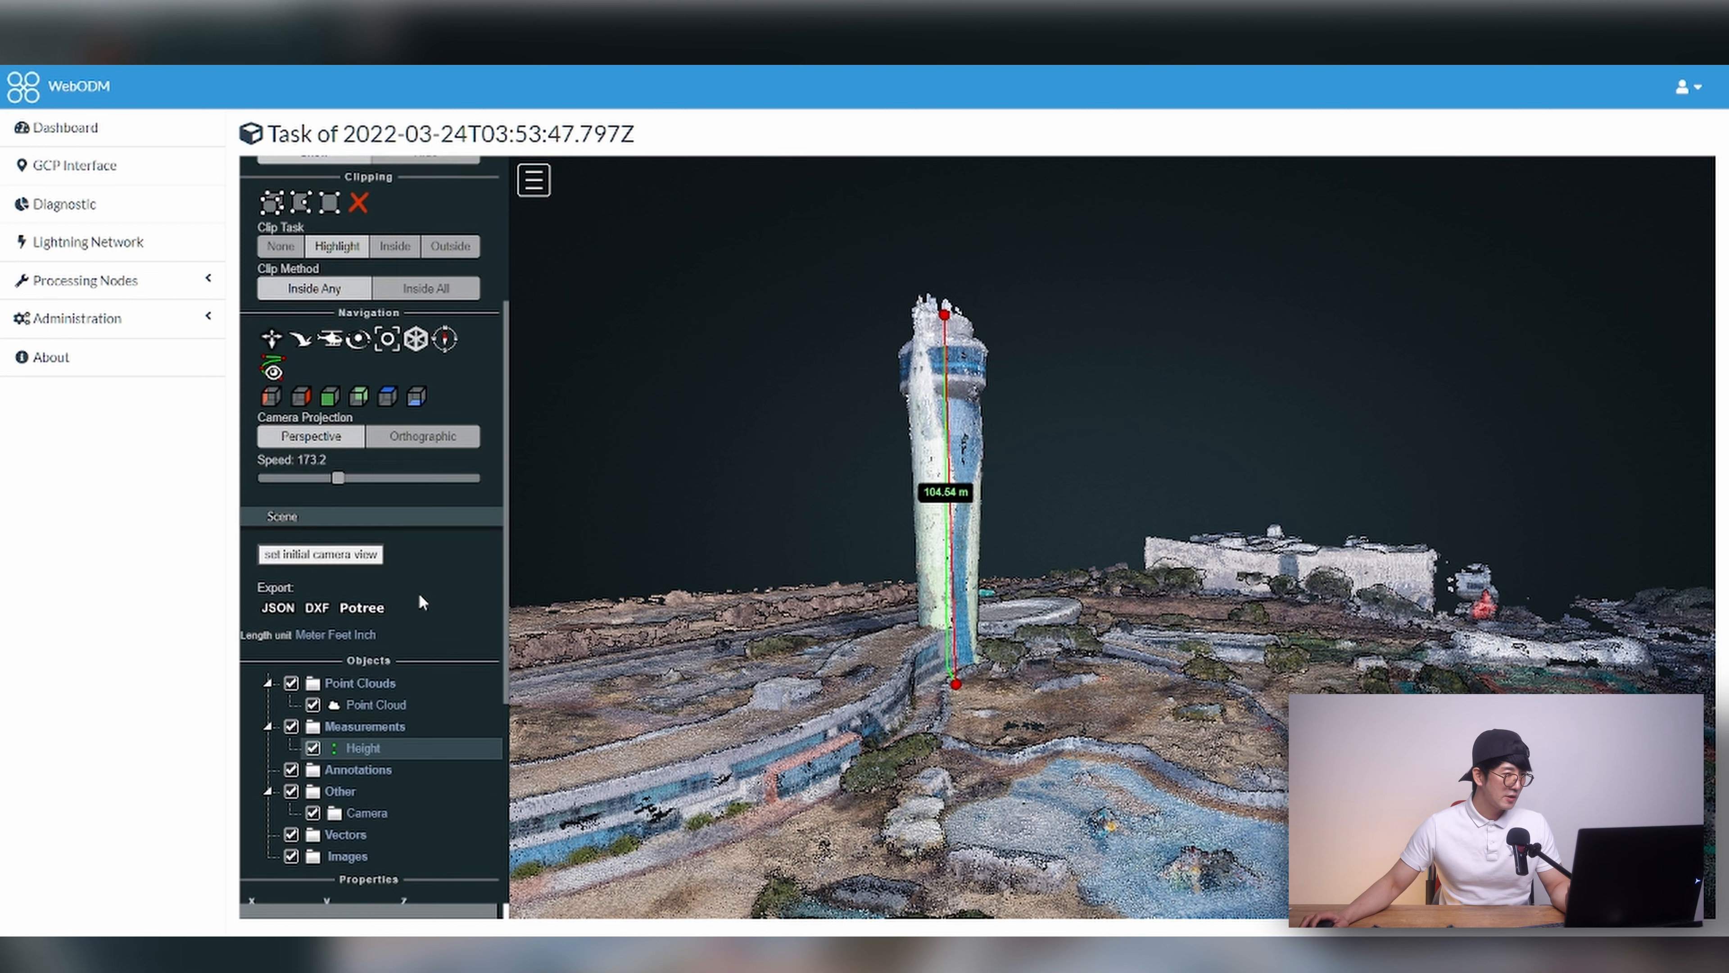
scroll(417, 597, "up", 2)
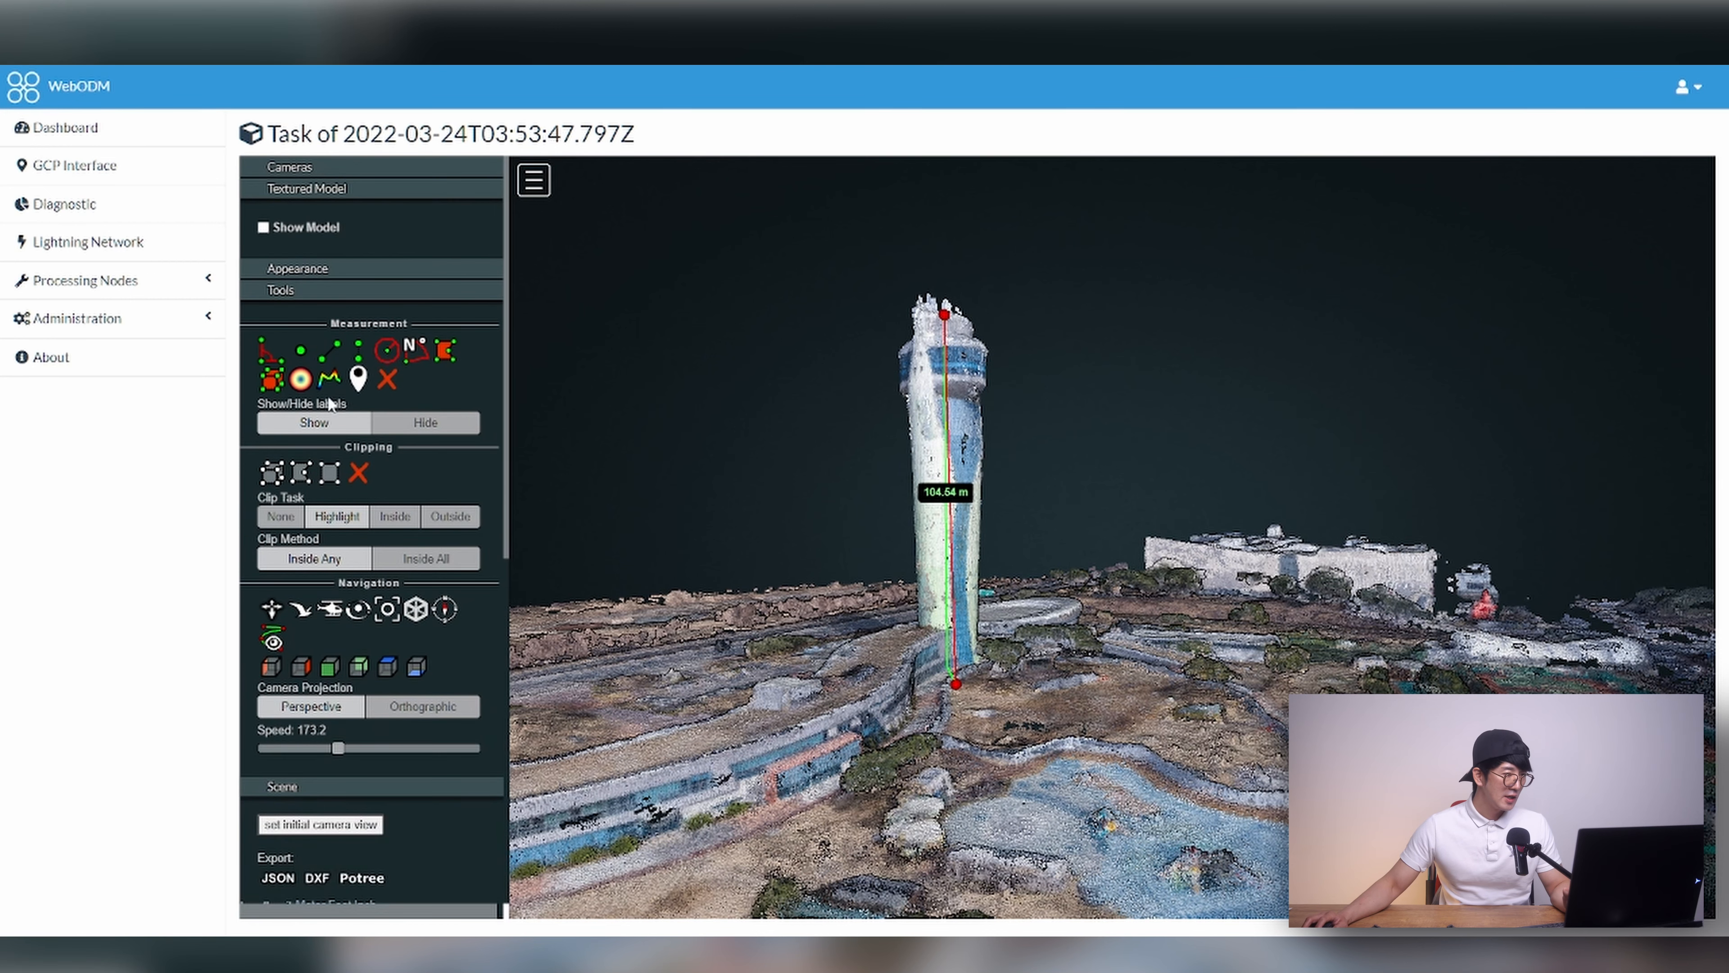
Step: Open the 3D model of the DN project's 310-image task and remove its existing height measurement
left_click(101, 143)
left_click(292, 203)
left_click(374, 271)
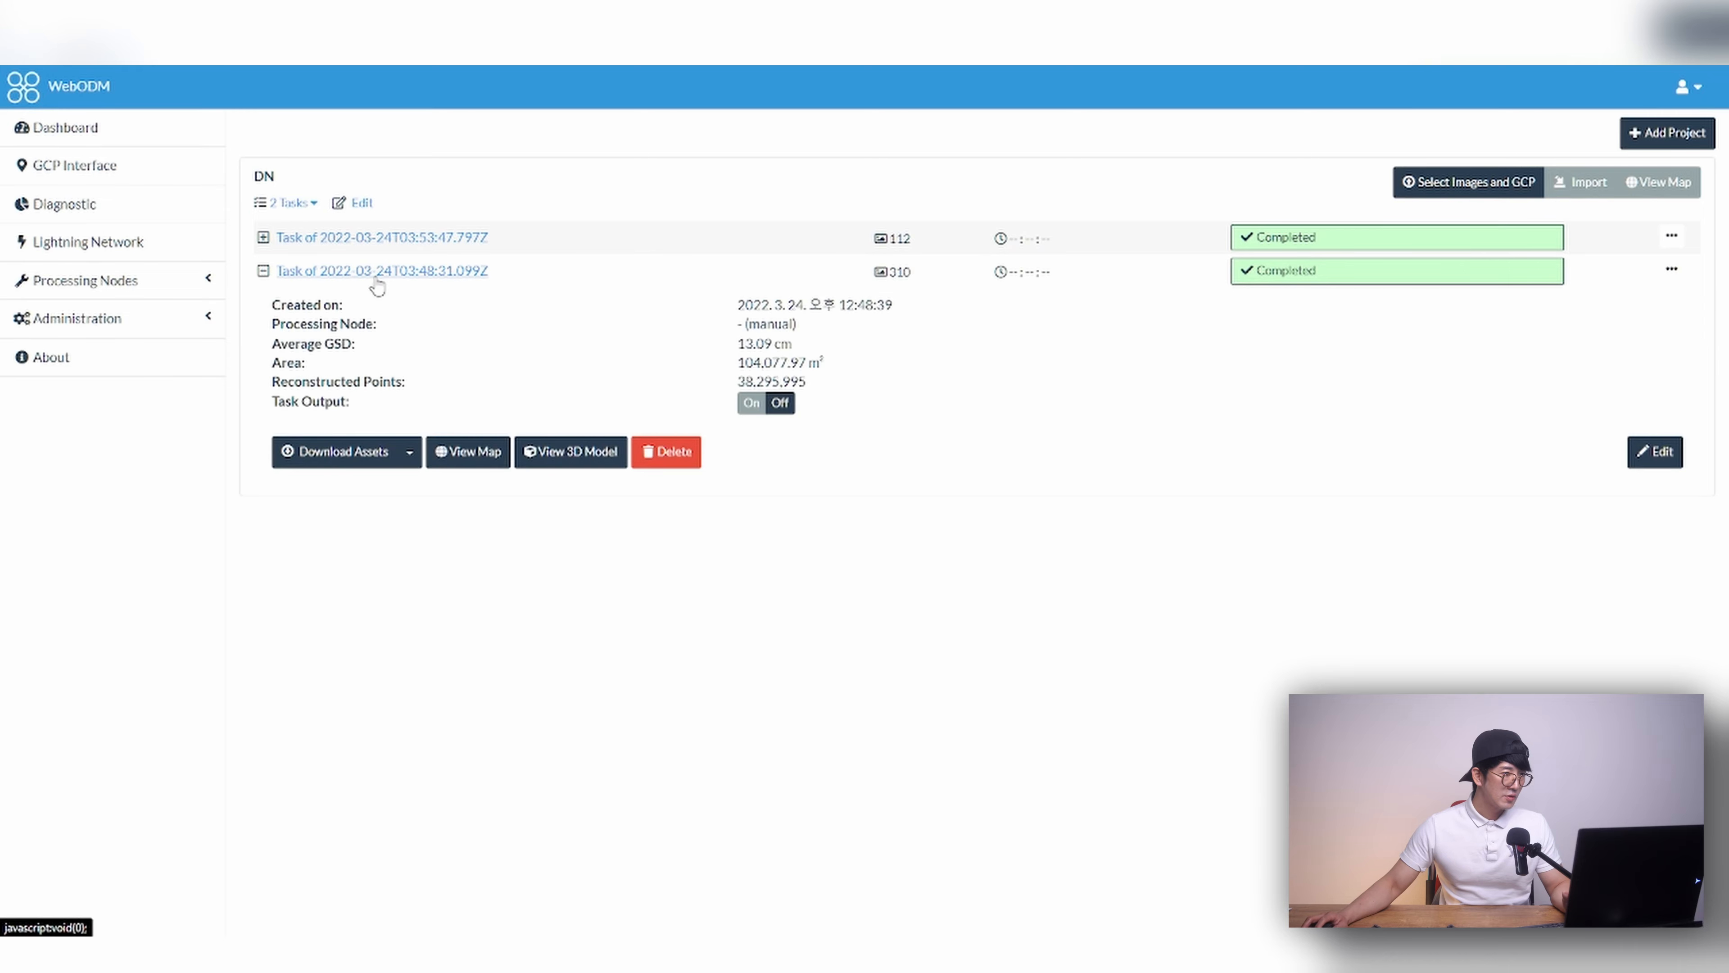
left_click(568, 455)
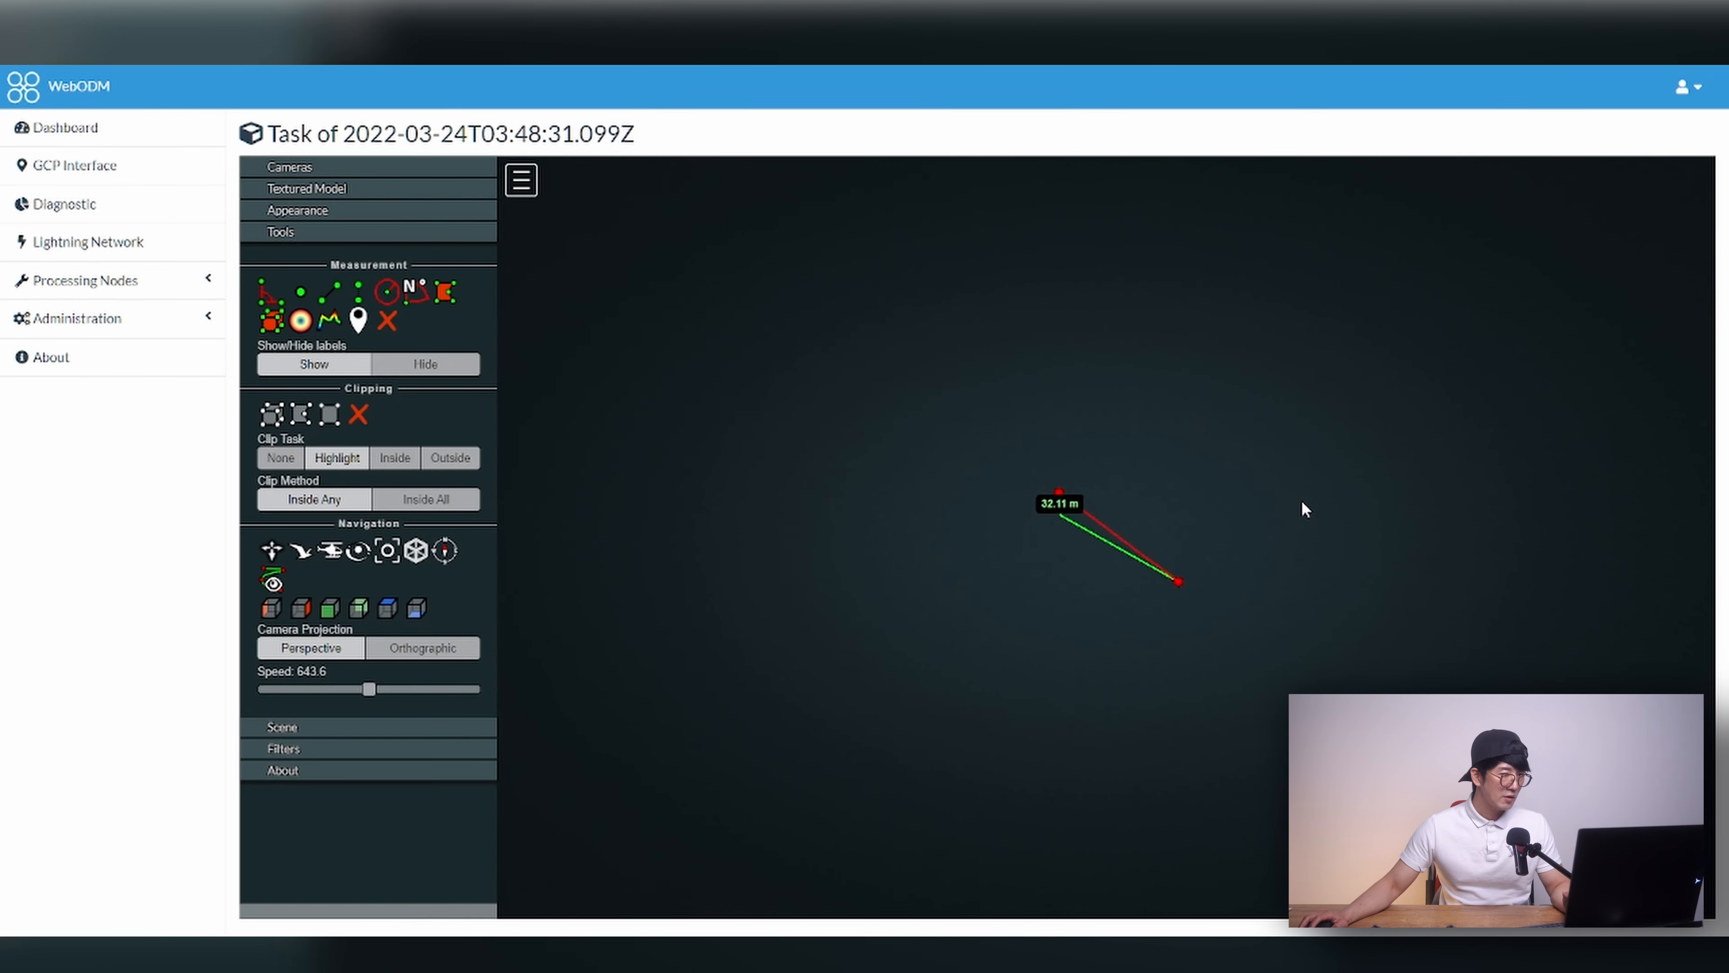
left_click(387, 320)
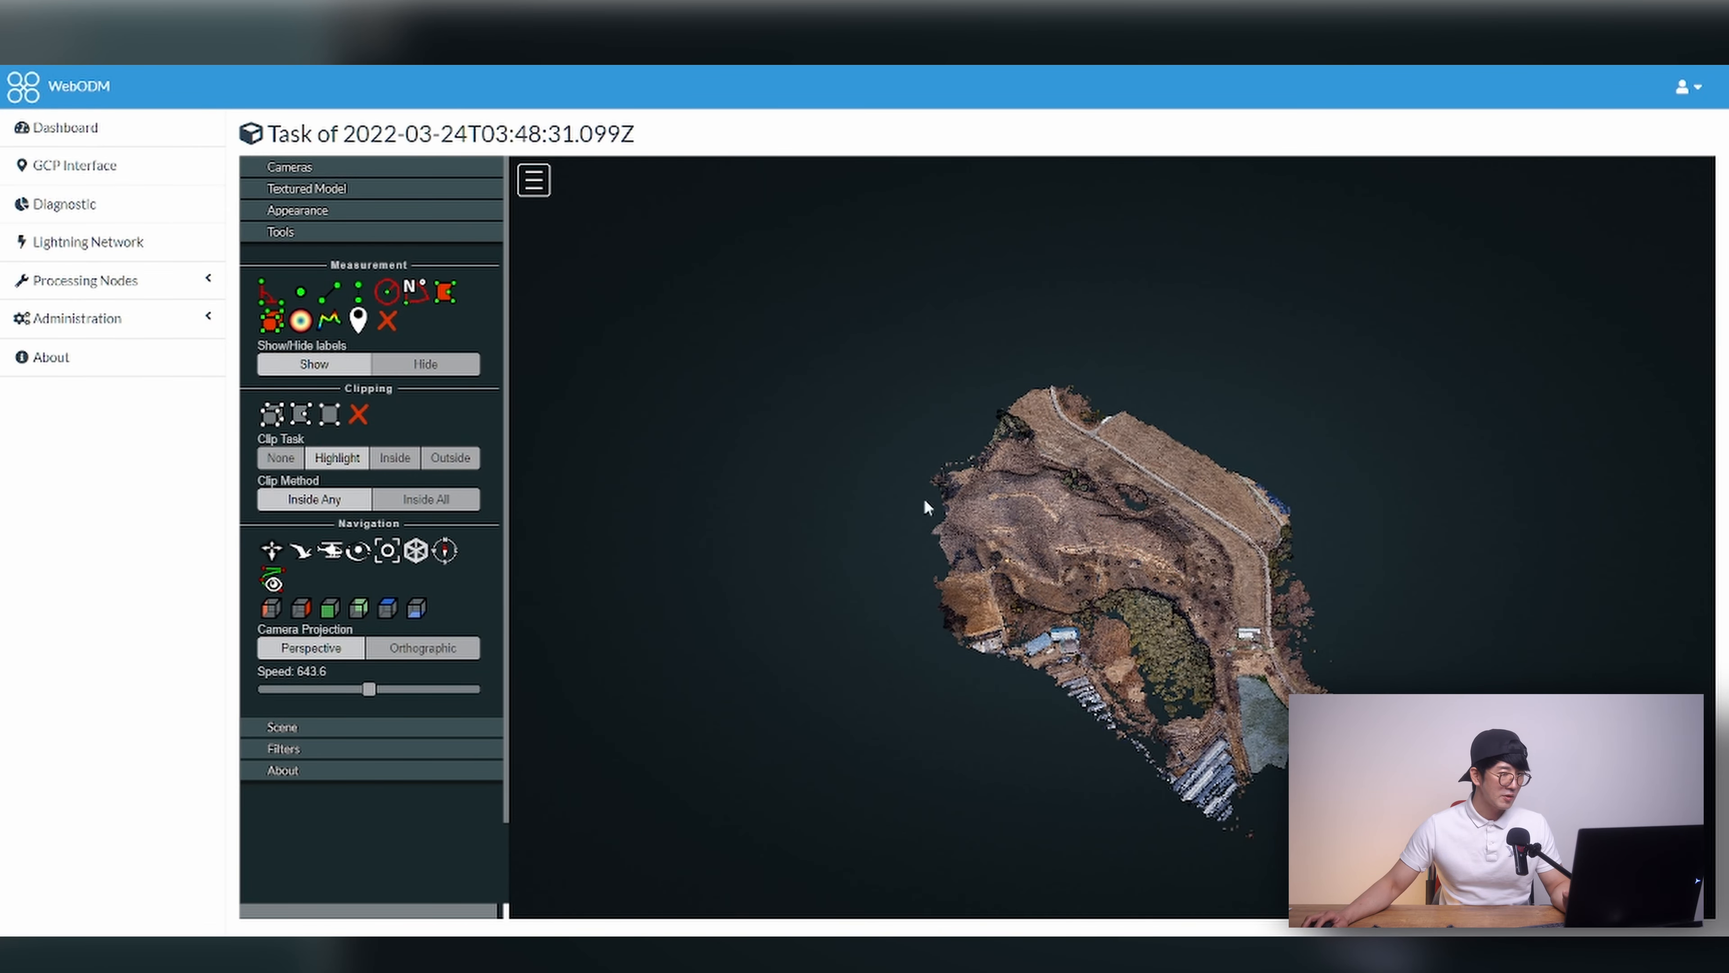
Step: Draw a height profile line from the foot of the hill's lower ridge up to the ridge's crest
scroll(1062, 558, "up", 5)
left_click_drag(1092, 586, 1115, 655)
scroll(946, 648, "down", 5)
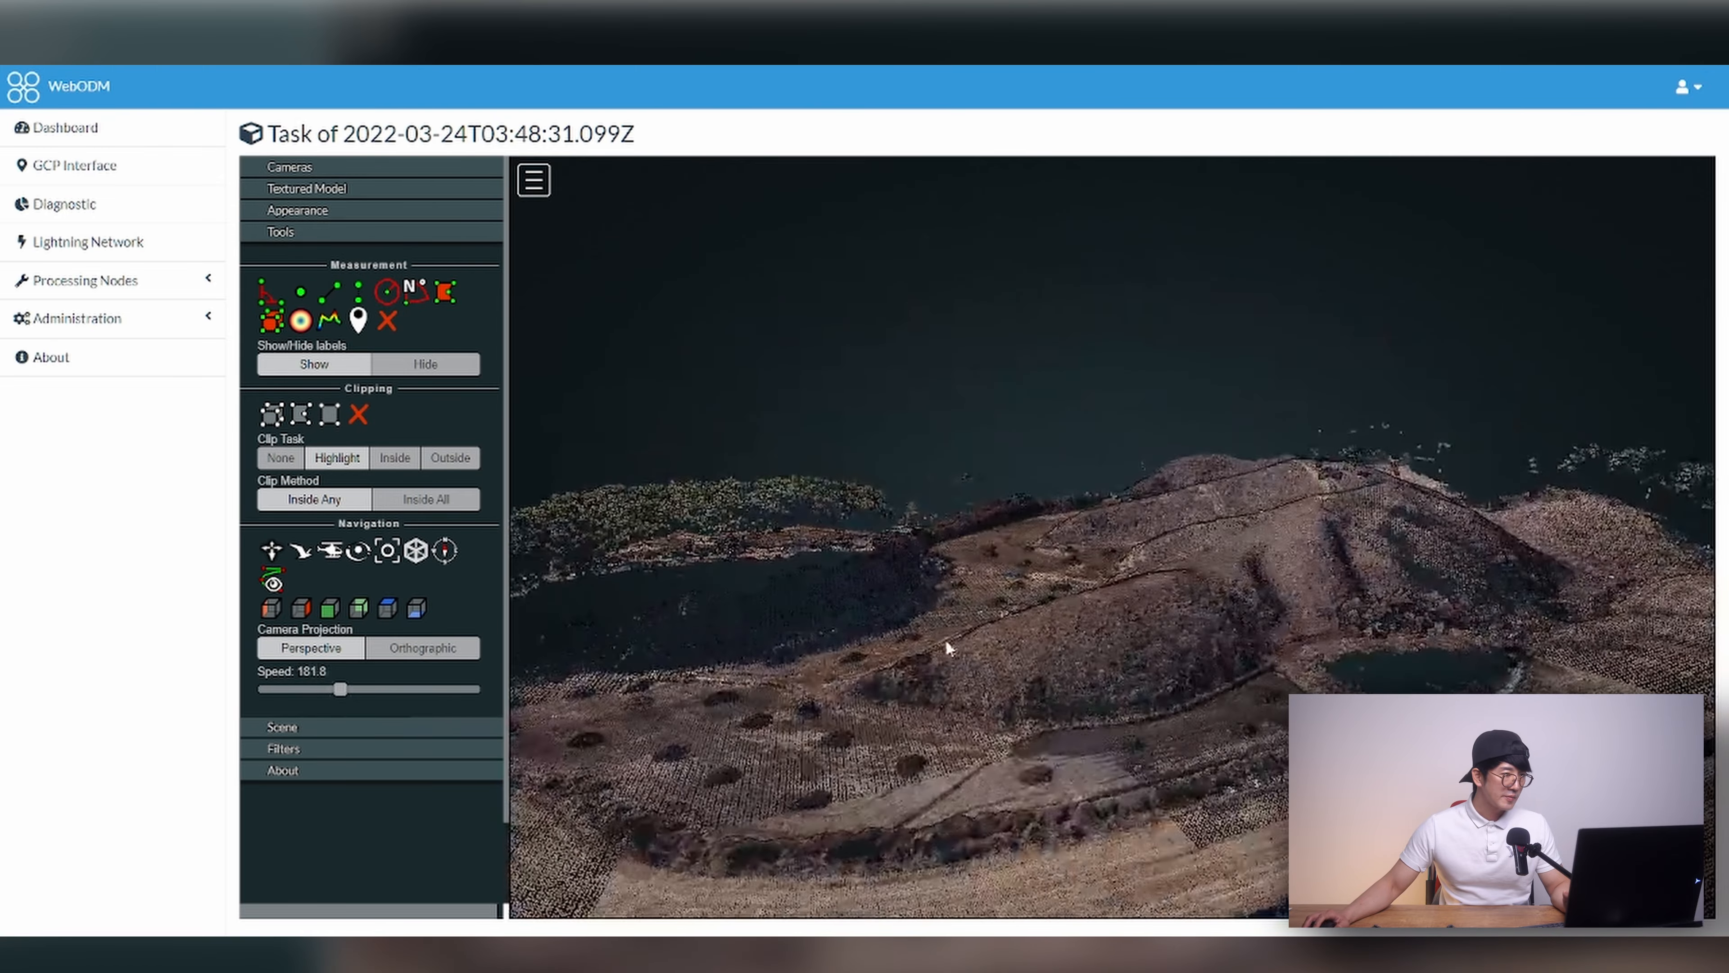
left_click(323, 326)
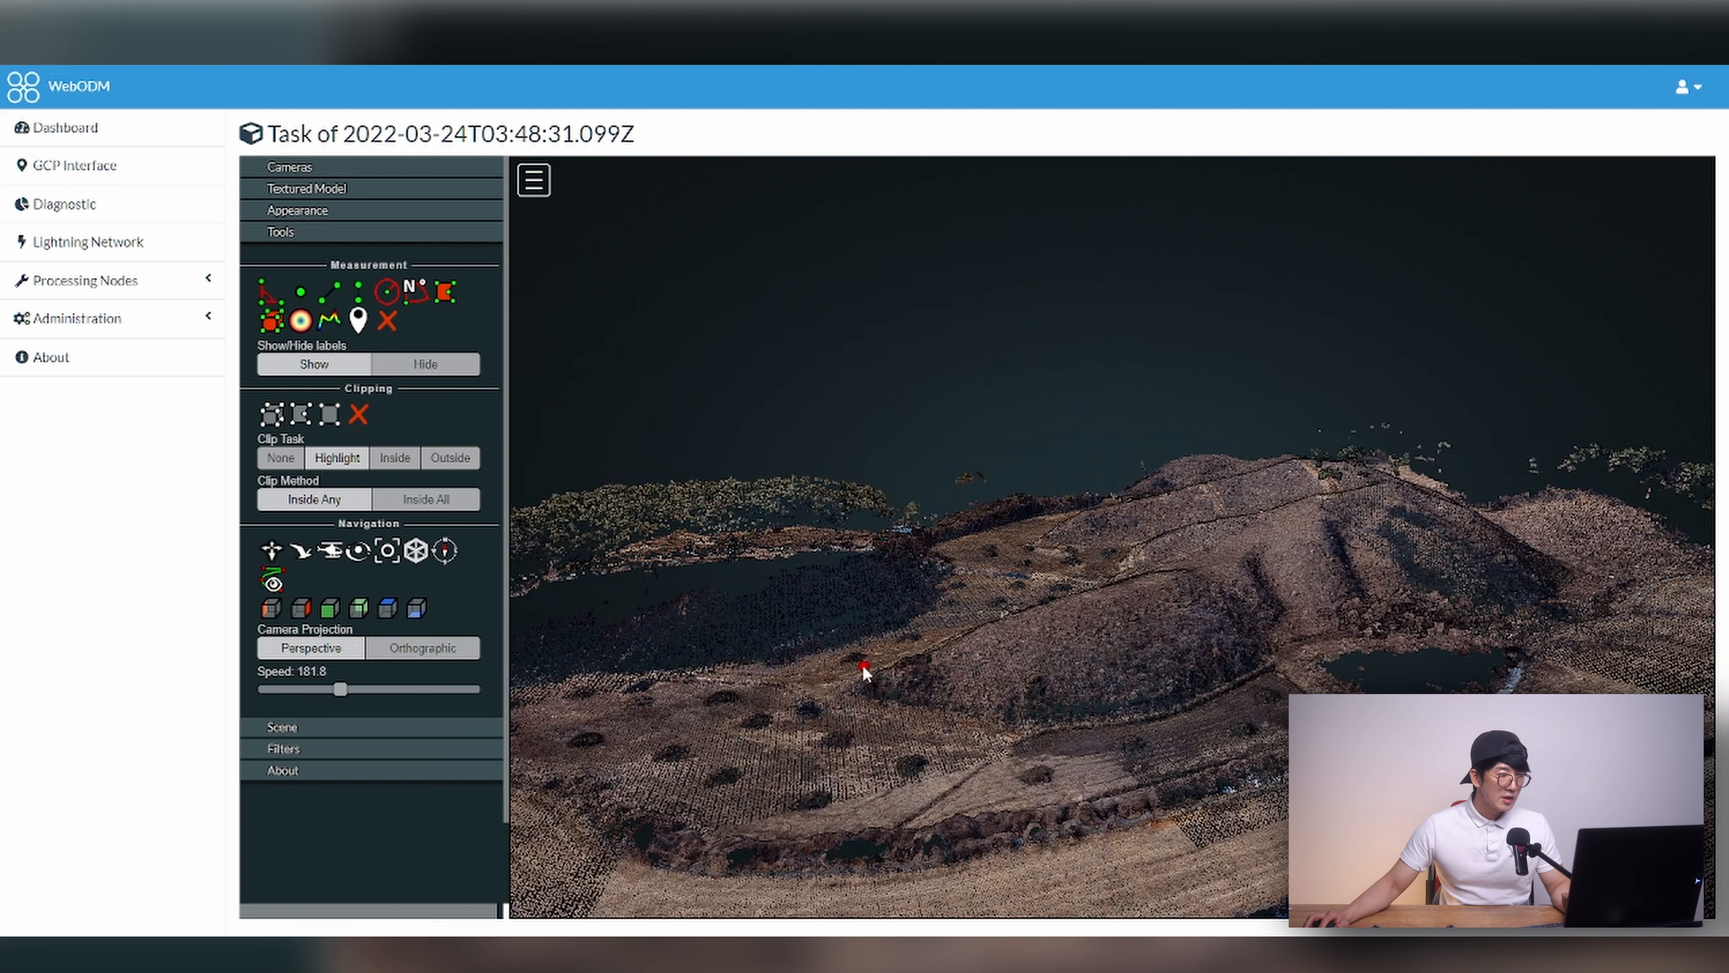
left_click(1188, 592)
right_click(1176, 695)
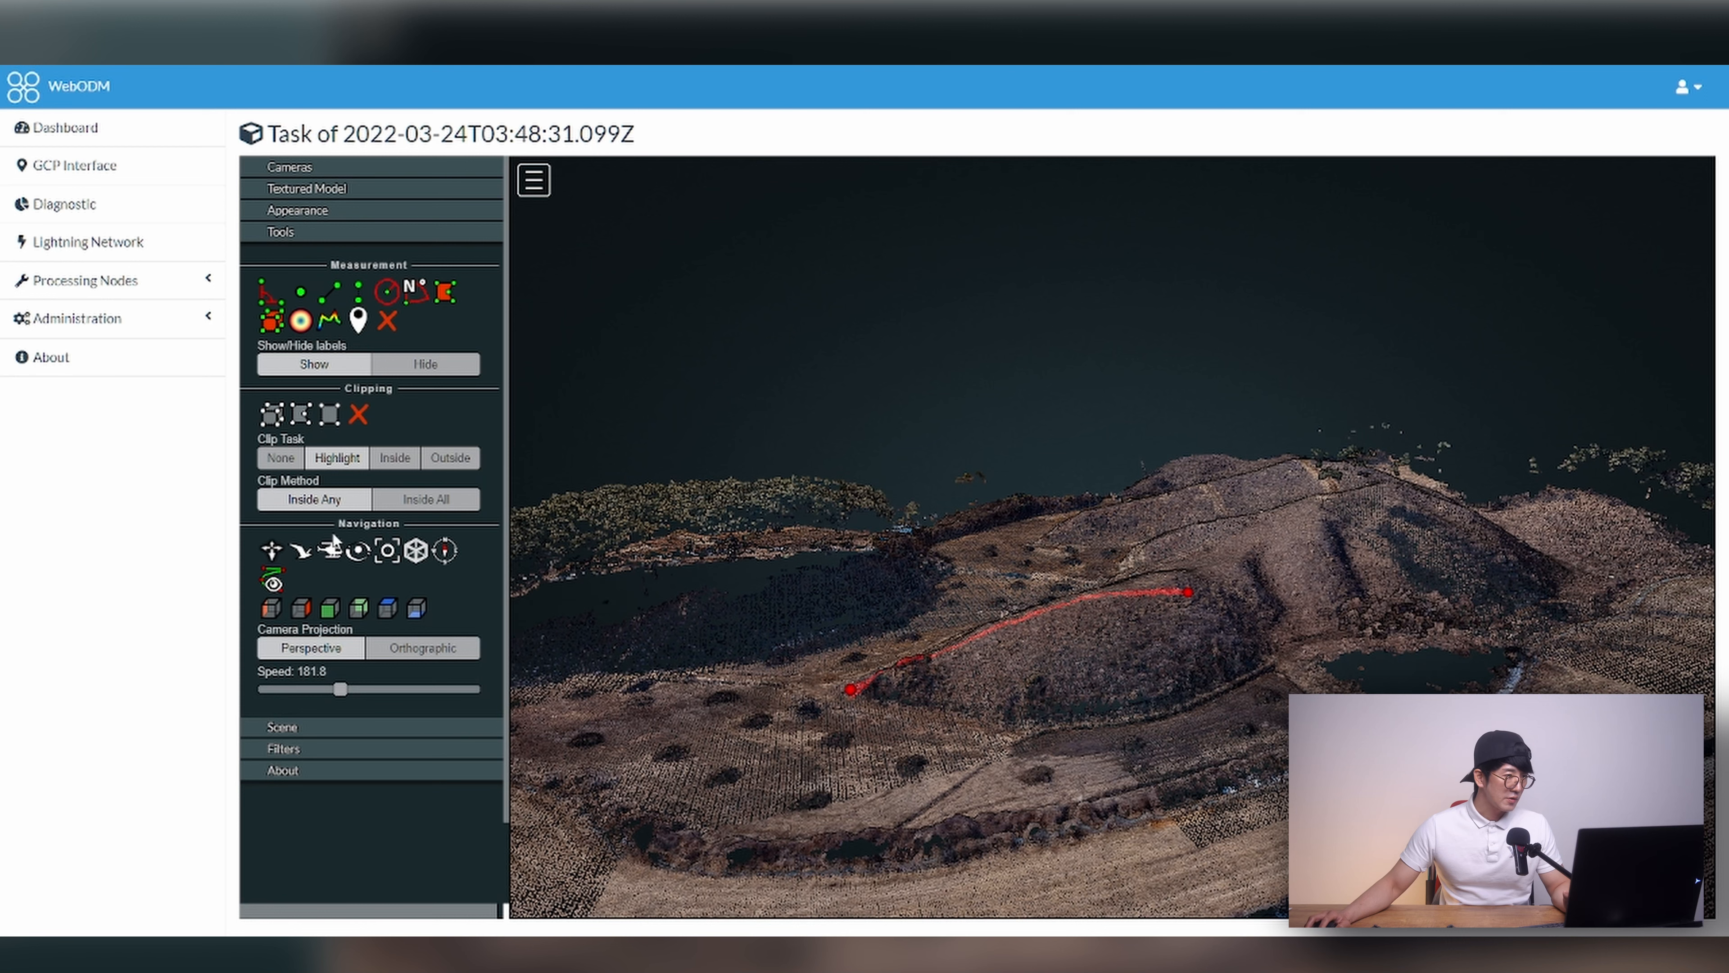
Step: Show the ridge profile's 2D height graph and inspect points along it against the model, closing the graph when done
left_click(445, 727)
scroll(445, 727, "down", 8)
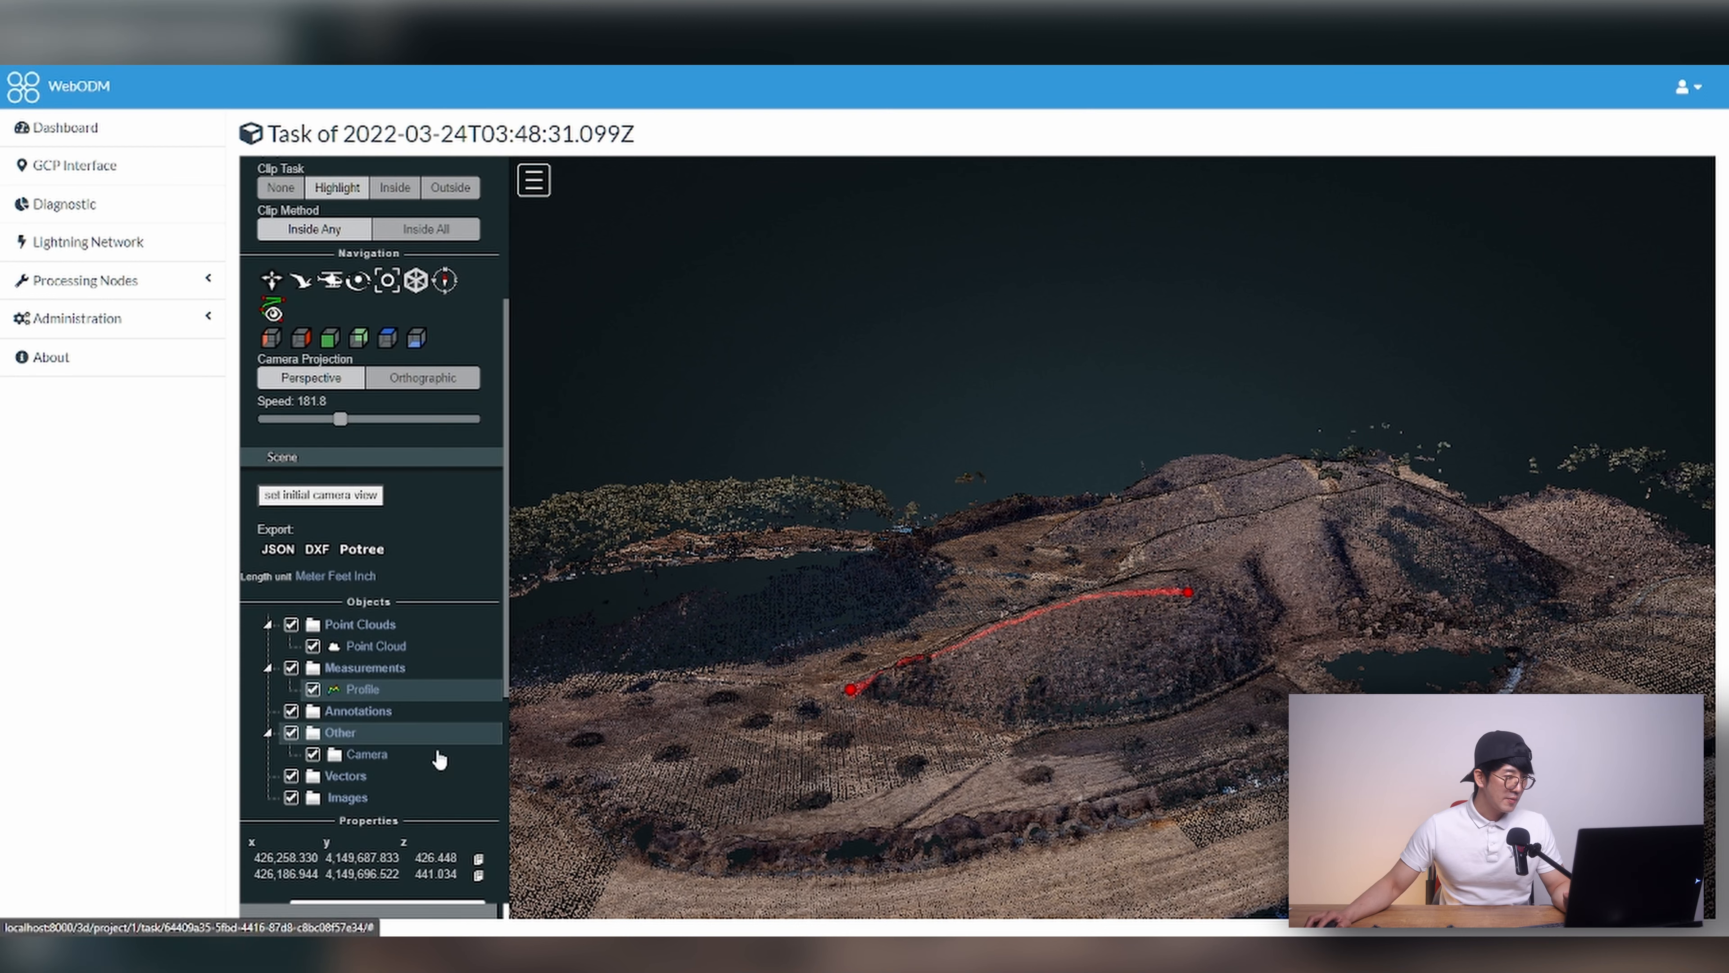
left_click(372, 722)
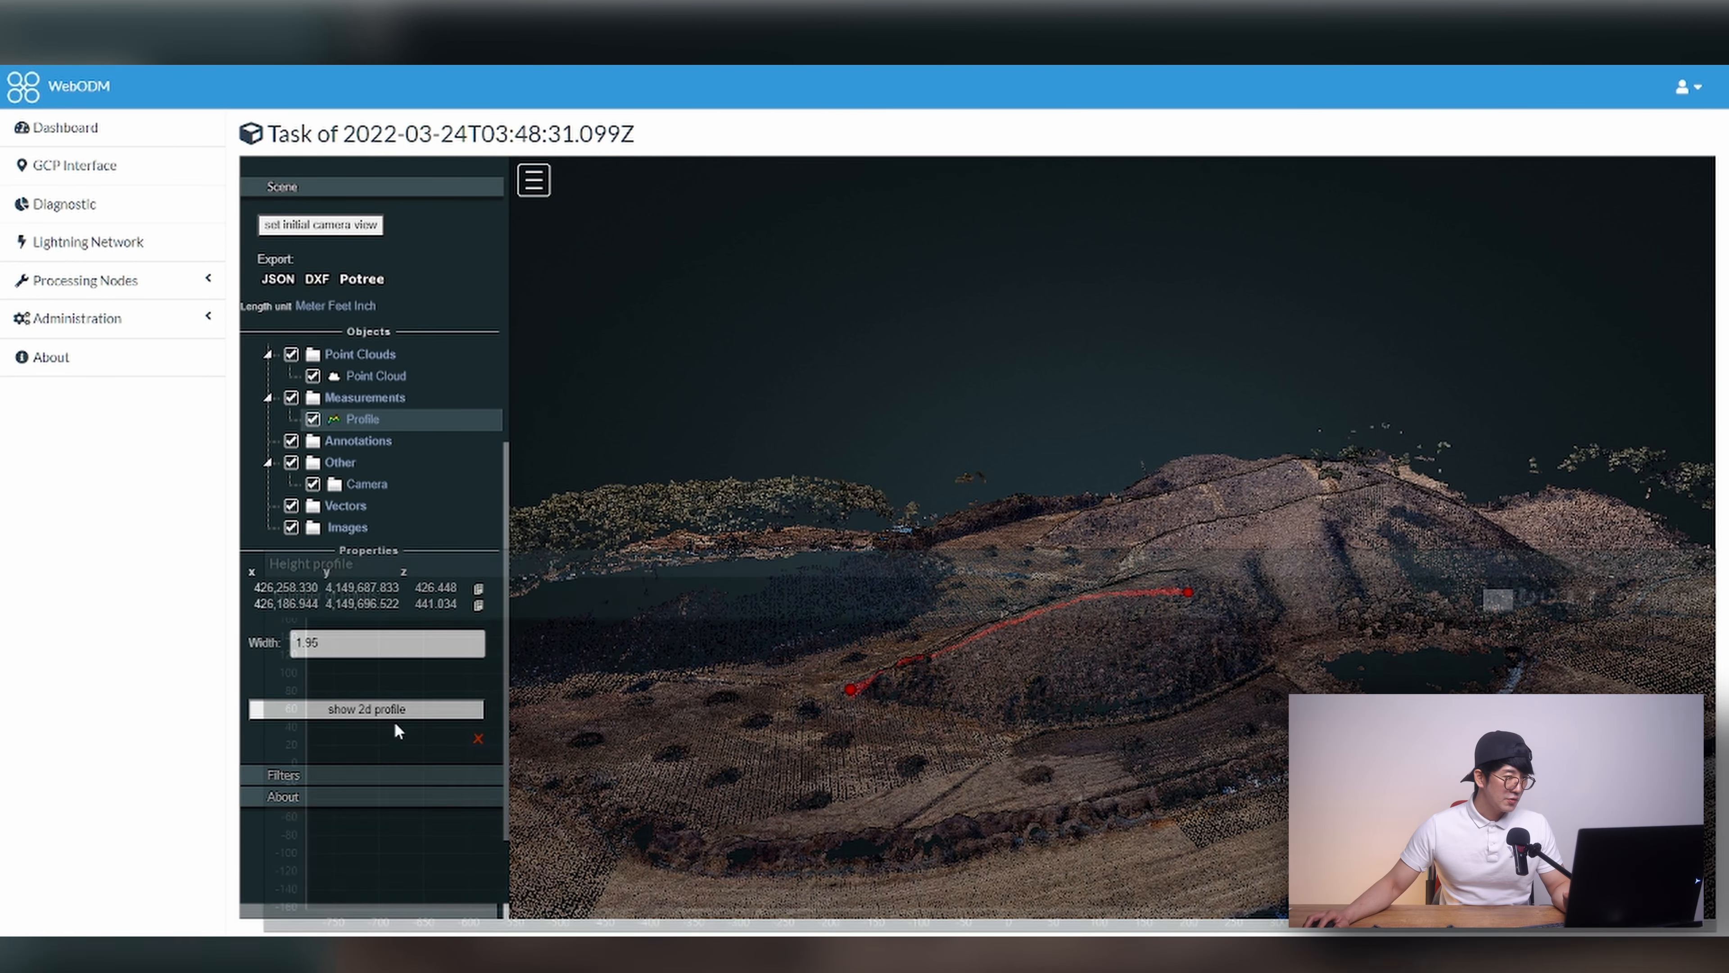
left_click_drag(1169, 542, 1173, 429)
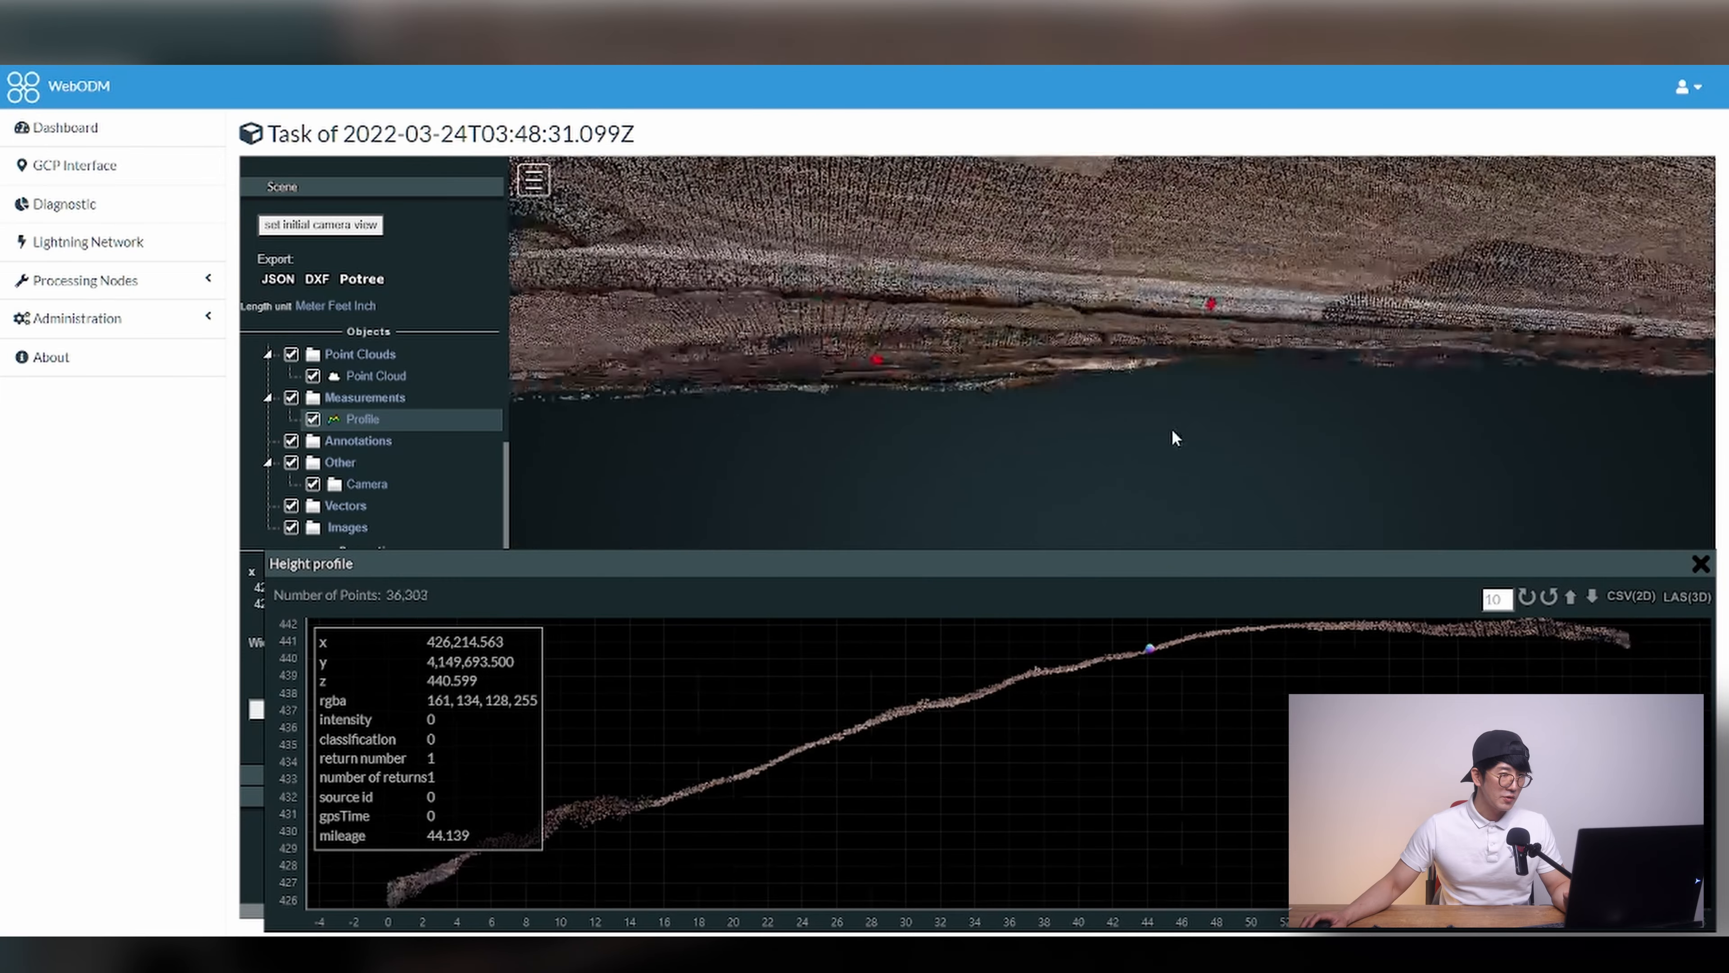
left_click_drag(921, 310, 933, 379)
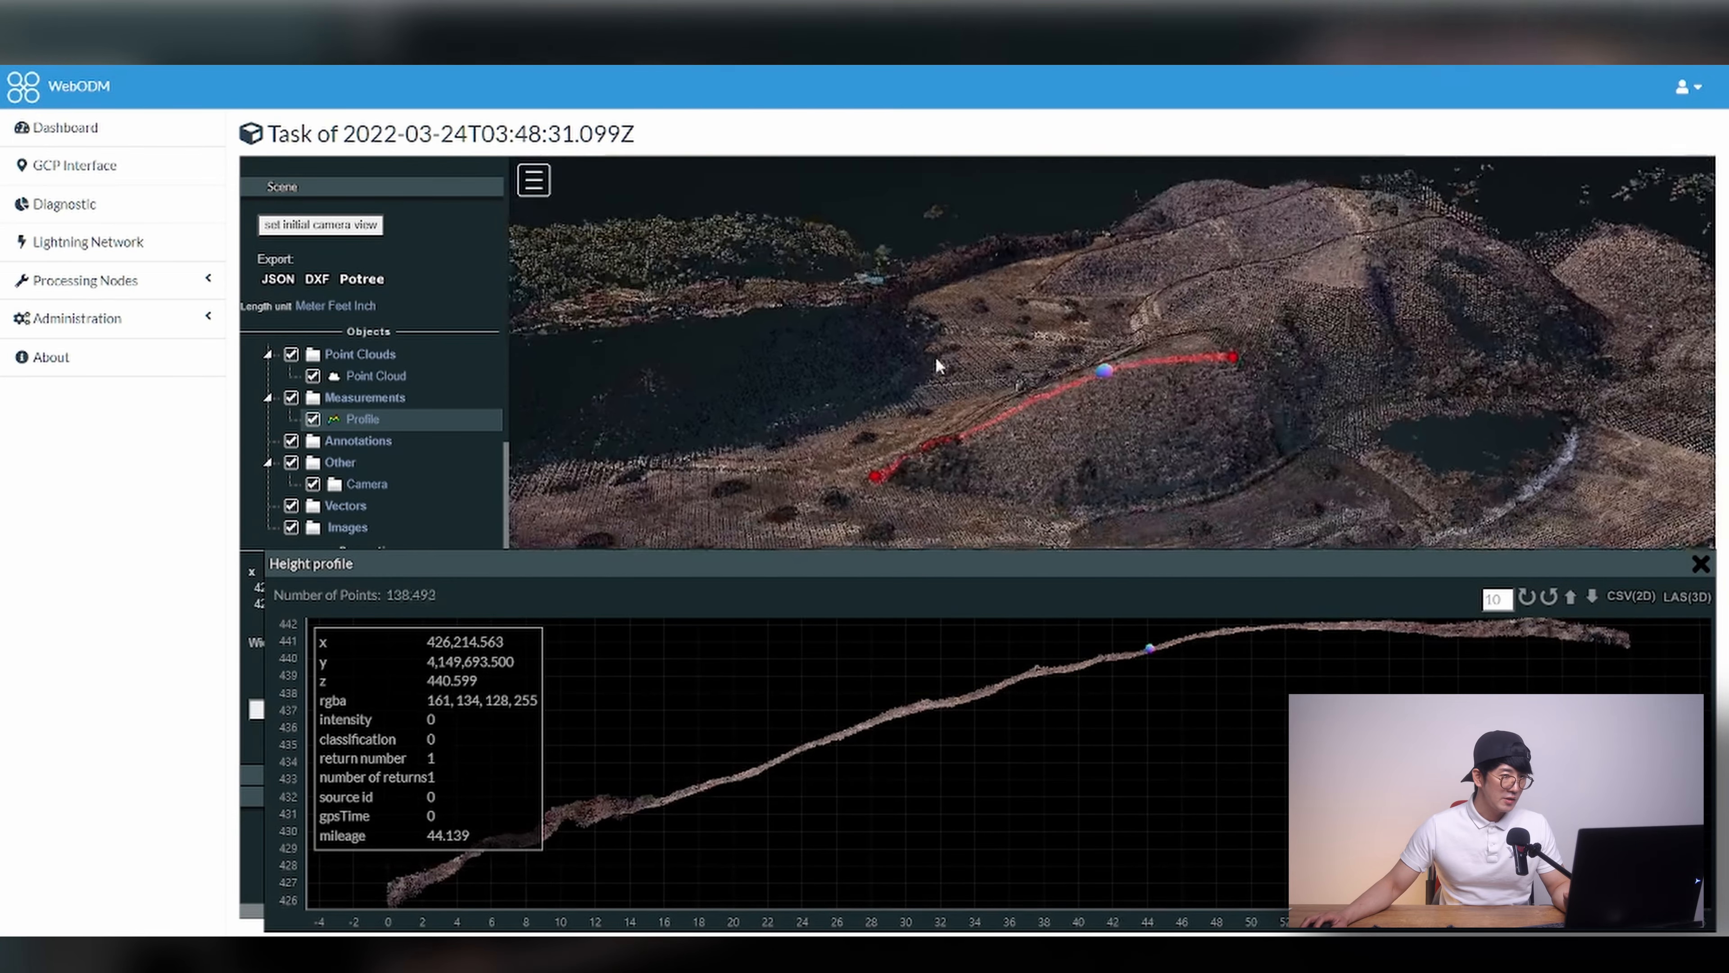
right_click_drag(1132, 431, 1124, 405)
left_click_drag(1103, 367, 1120, 398)
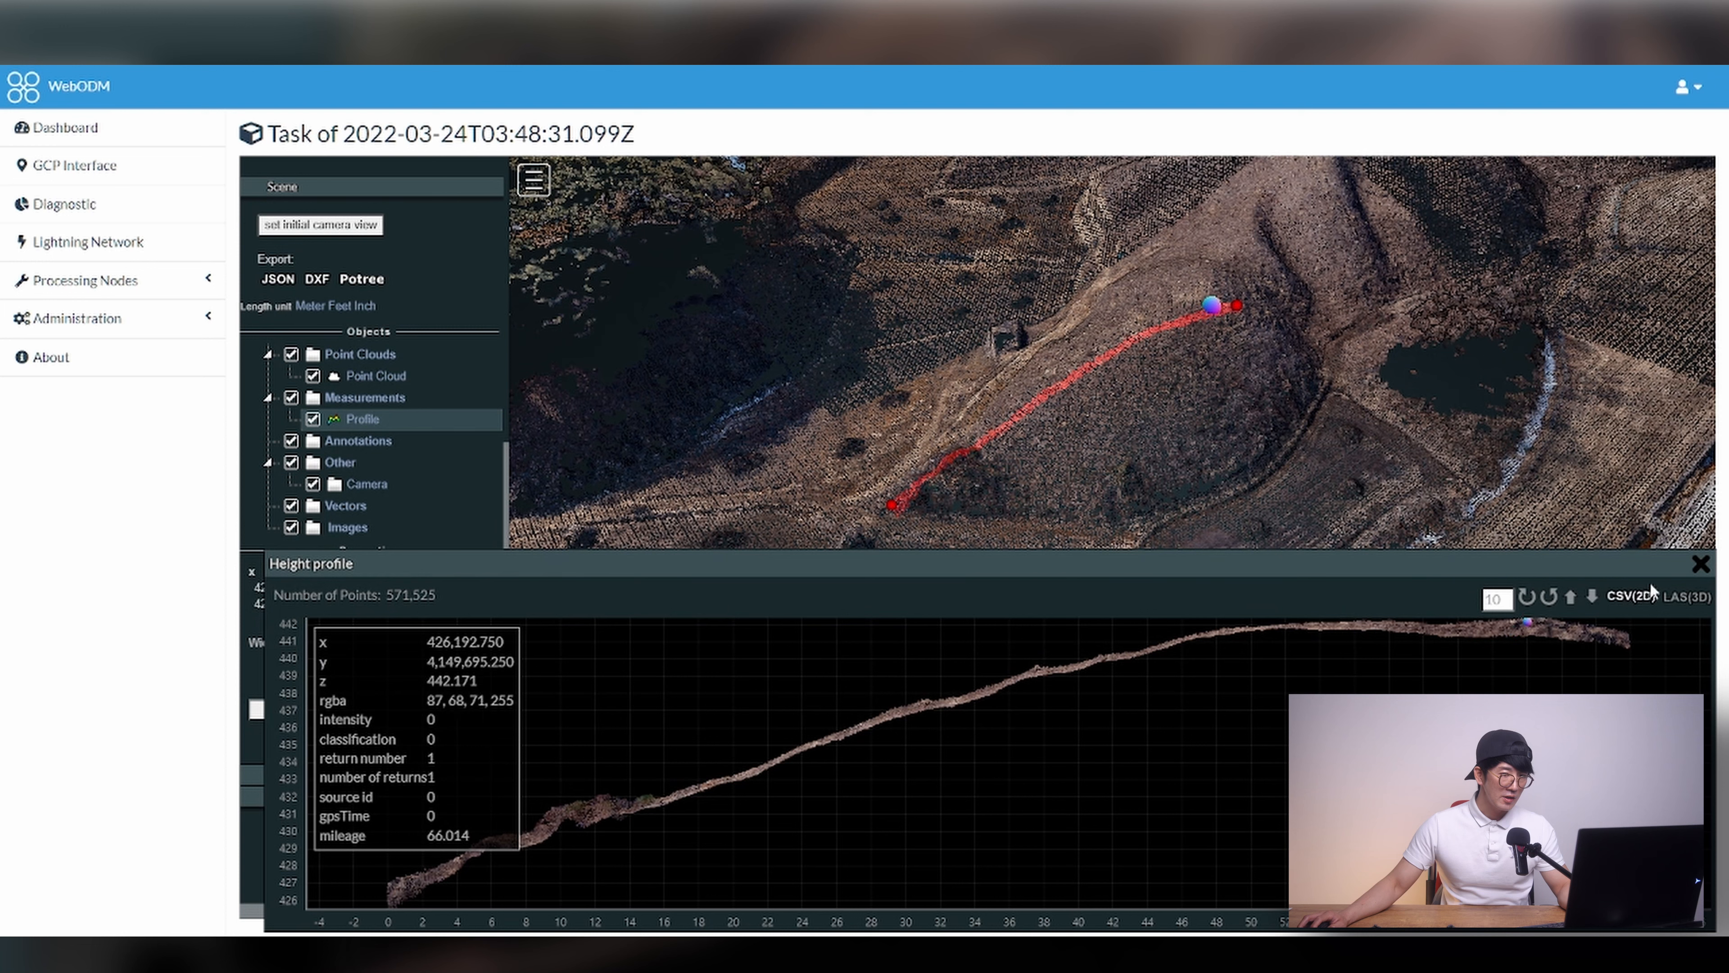
left_click(1701, 563)
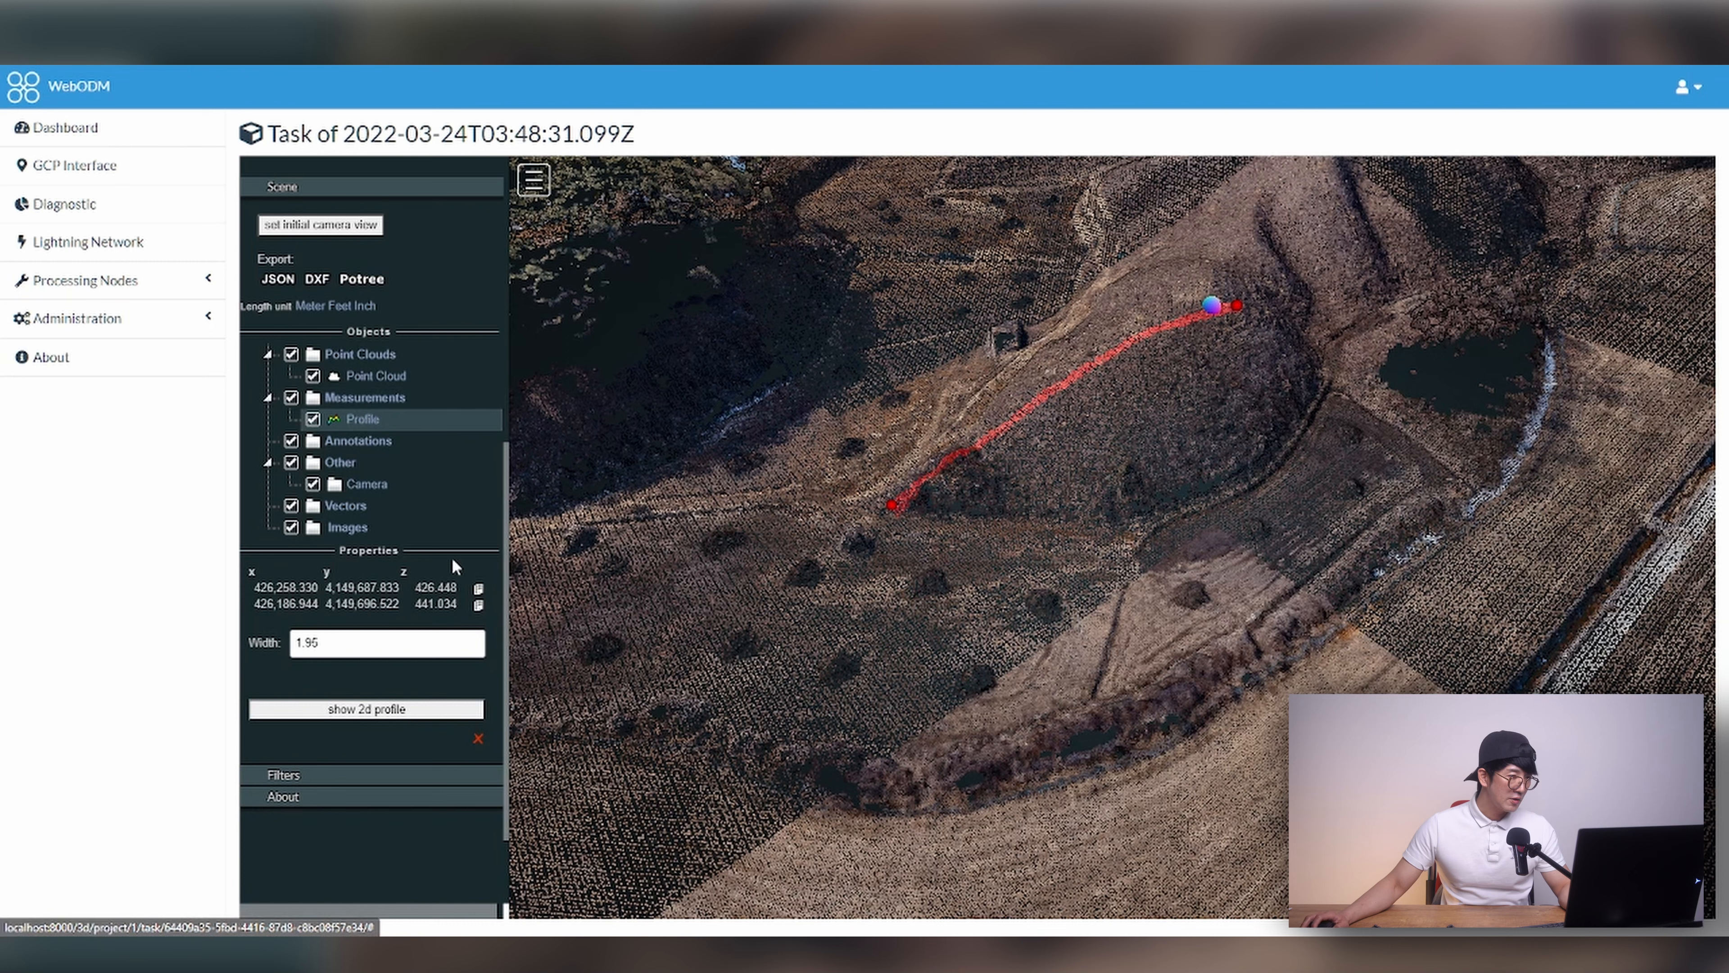
Step: Remove the height profile measurement from the ridge
scroll(419, 763, "up", 4)
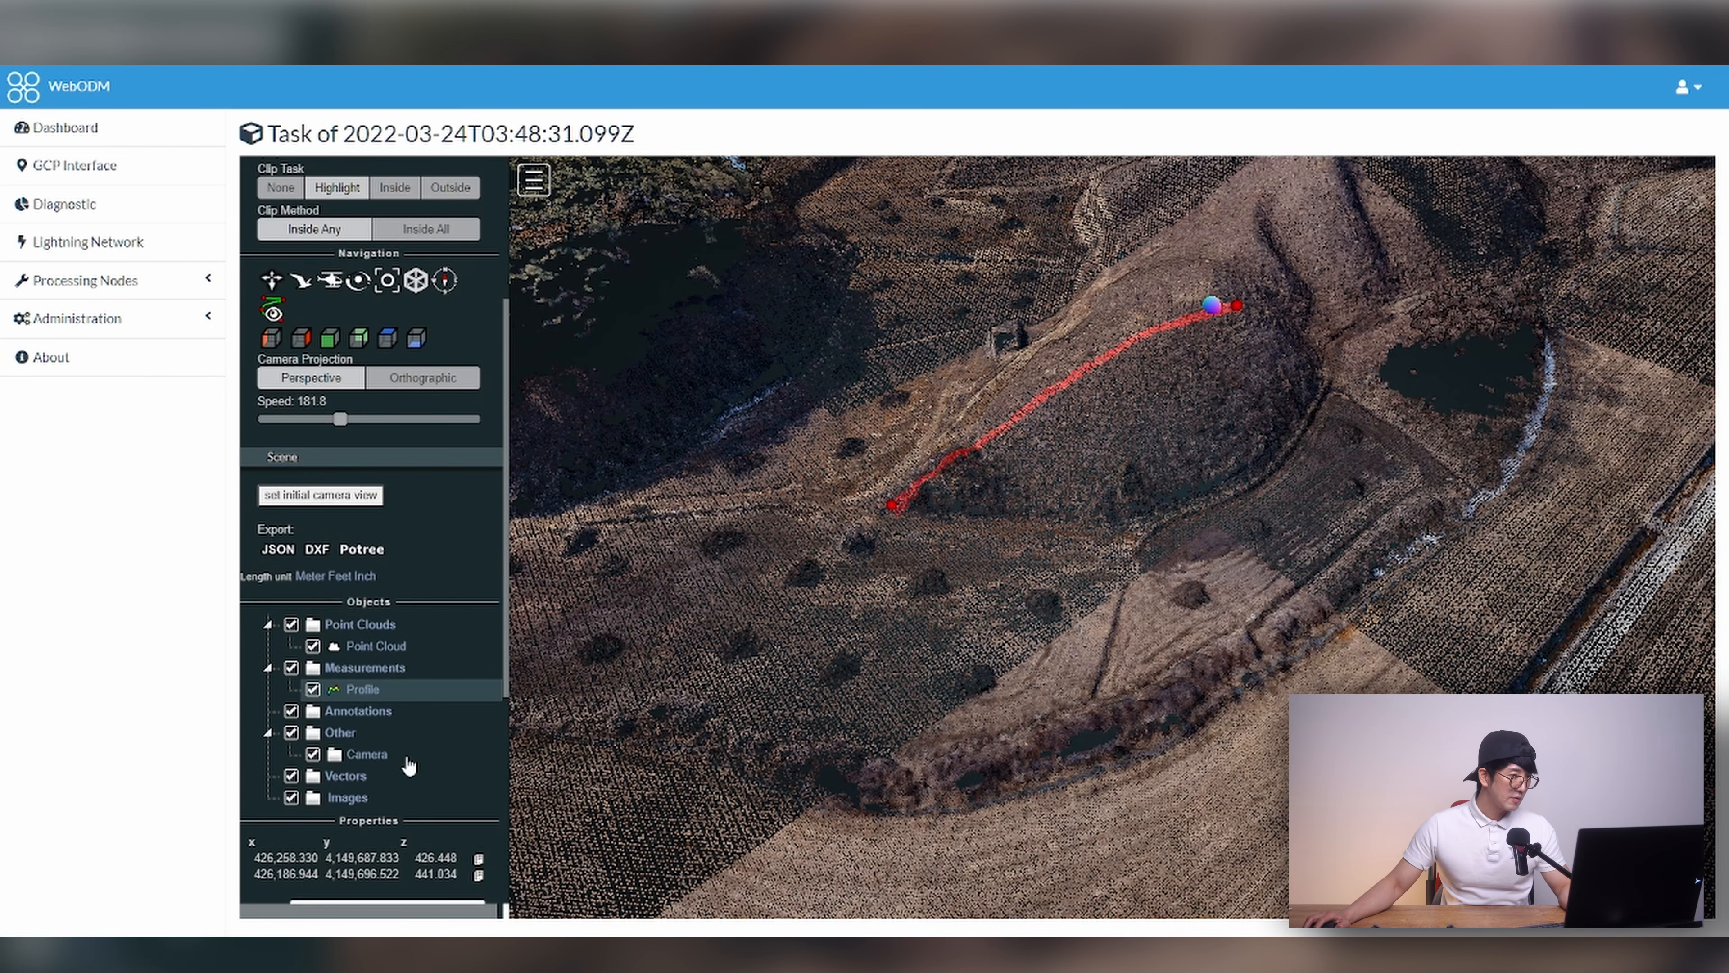
scroll(408, 763, "up", 4)
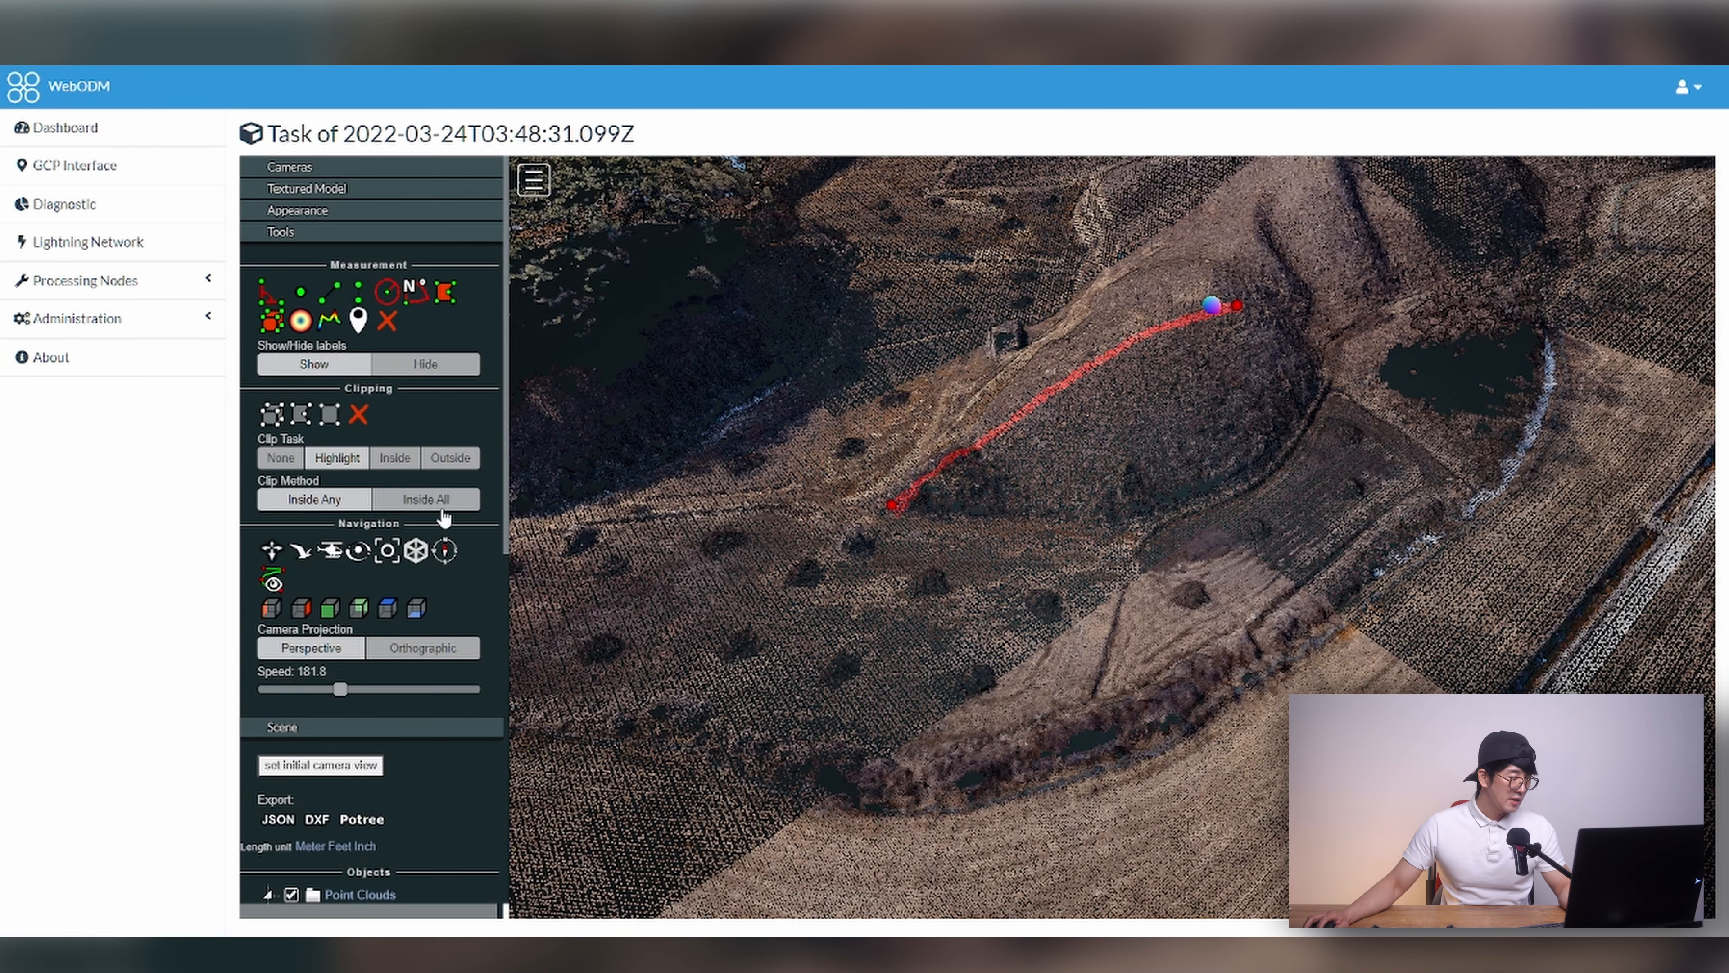
left_click(387, 321)
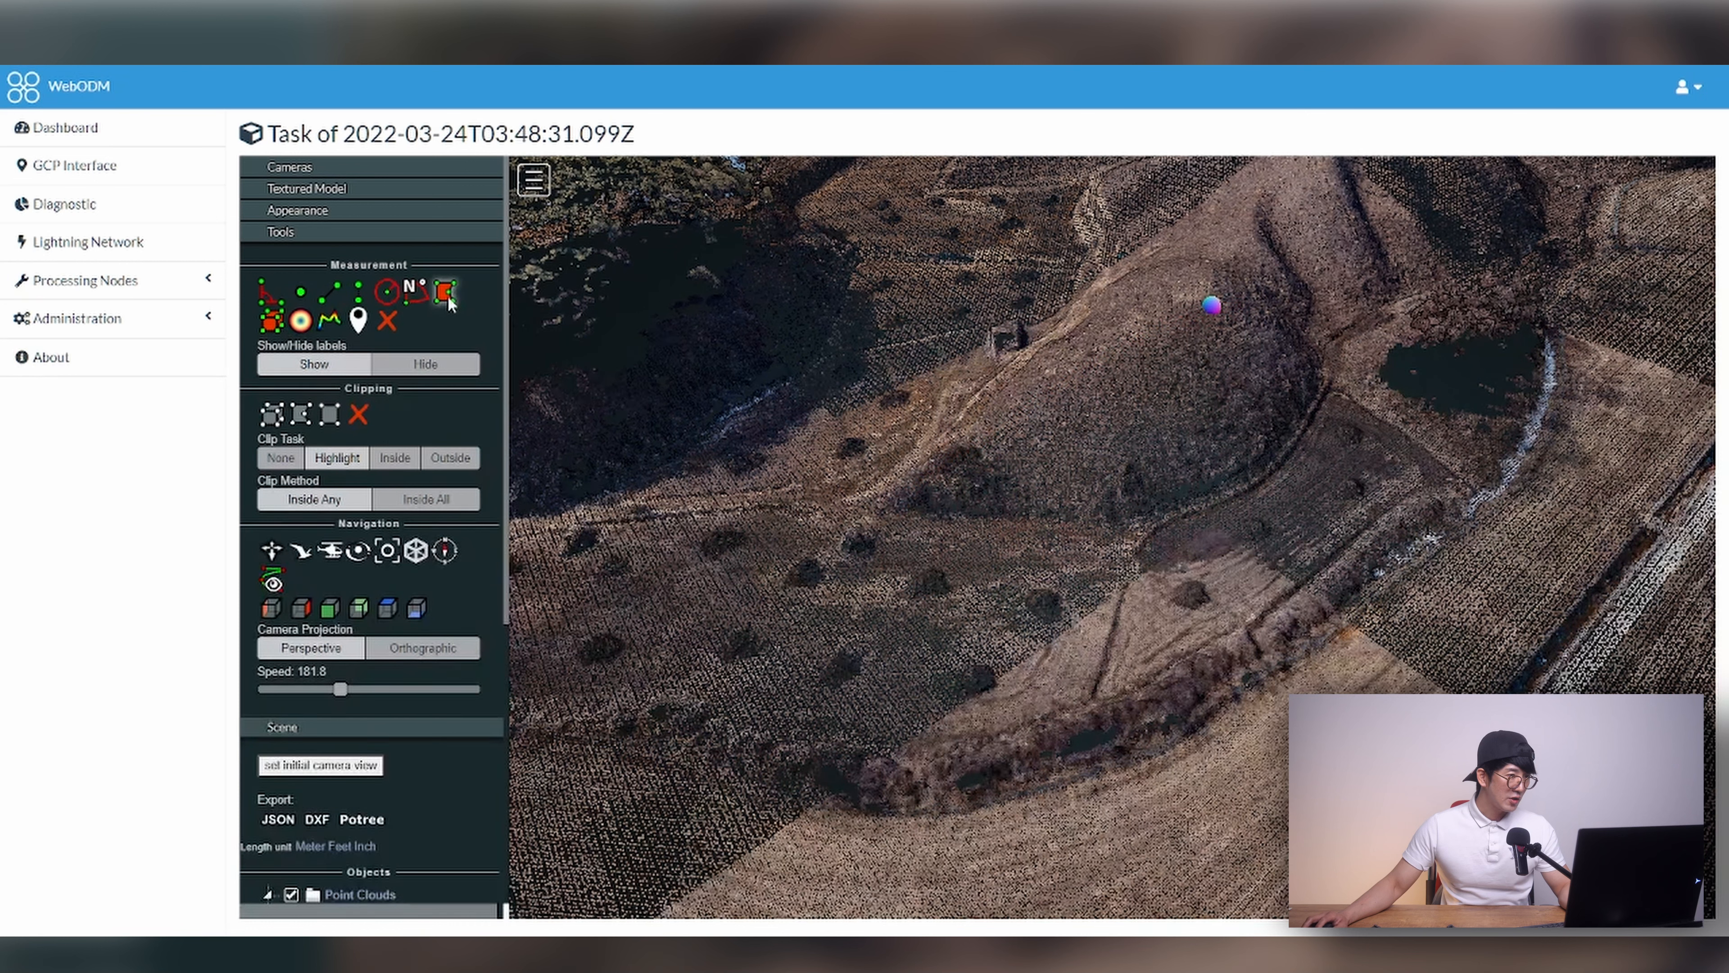
left_click(1115, 530)
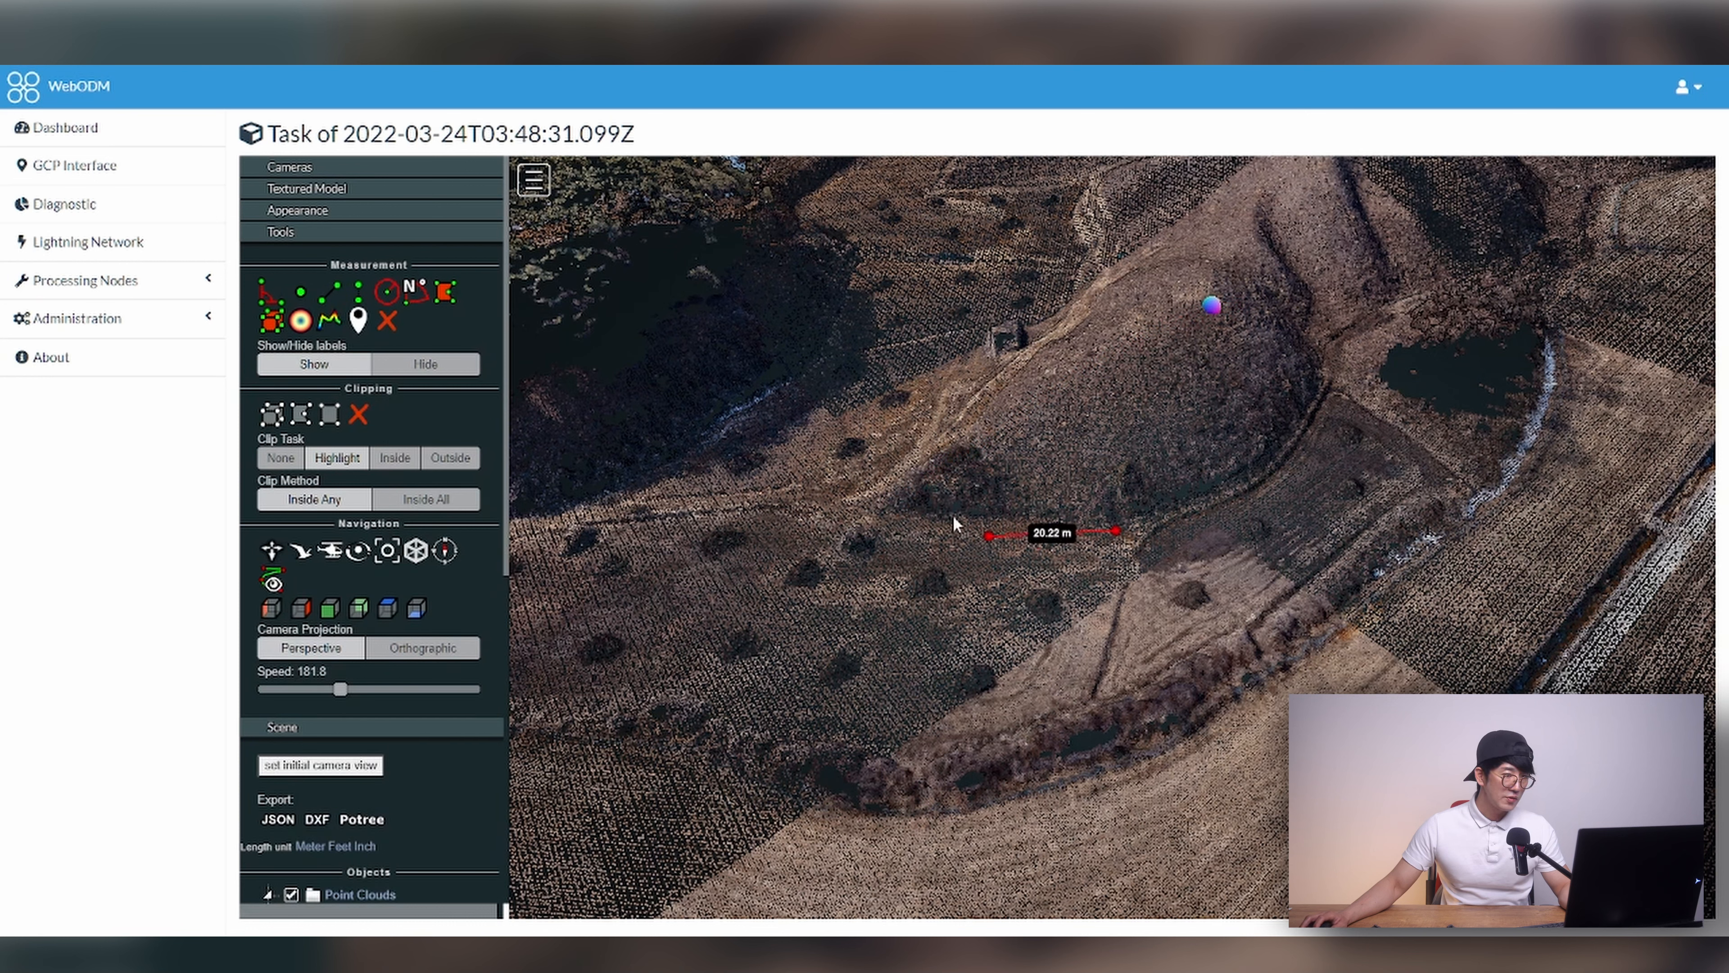
left_click(859, 496)
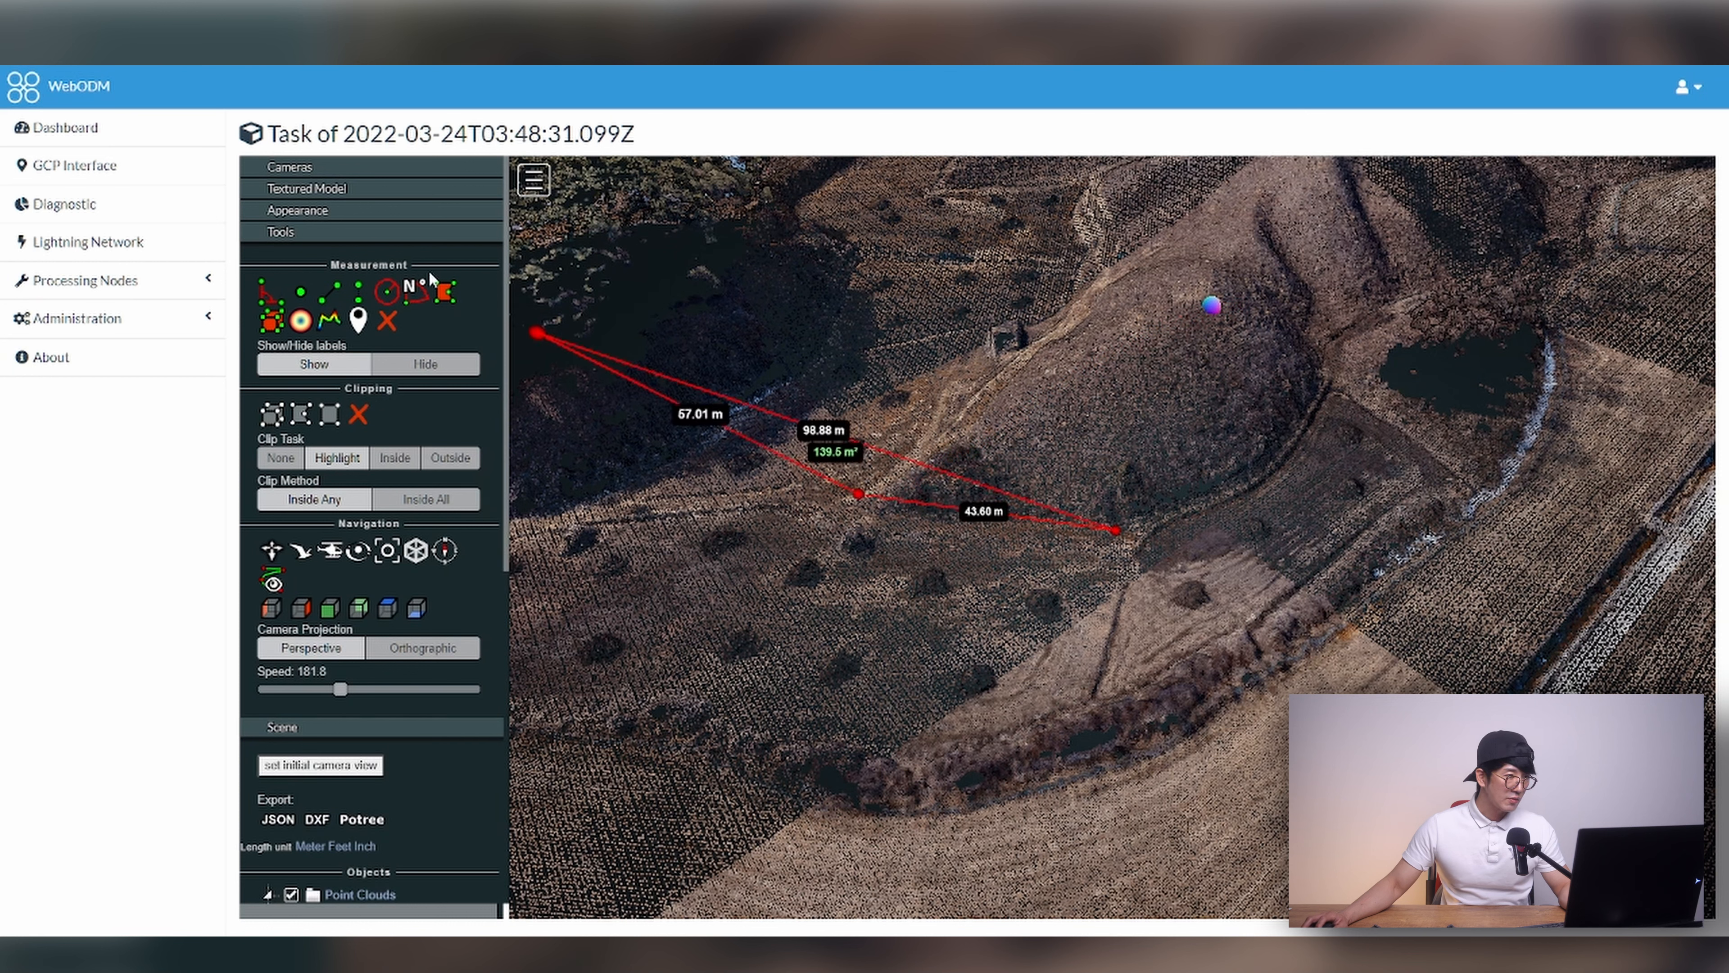
left_click(391, 323)
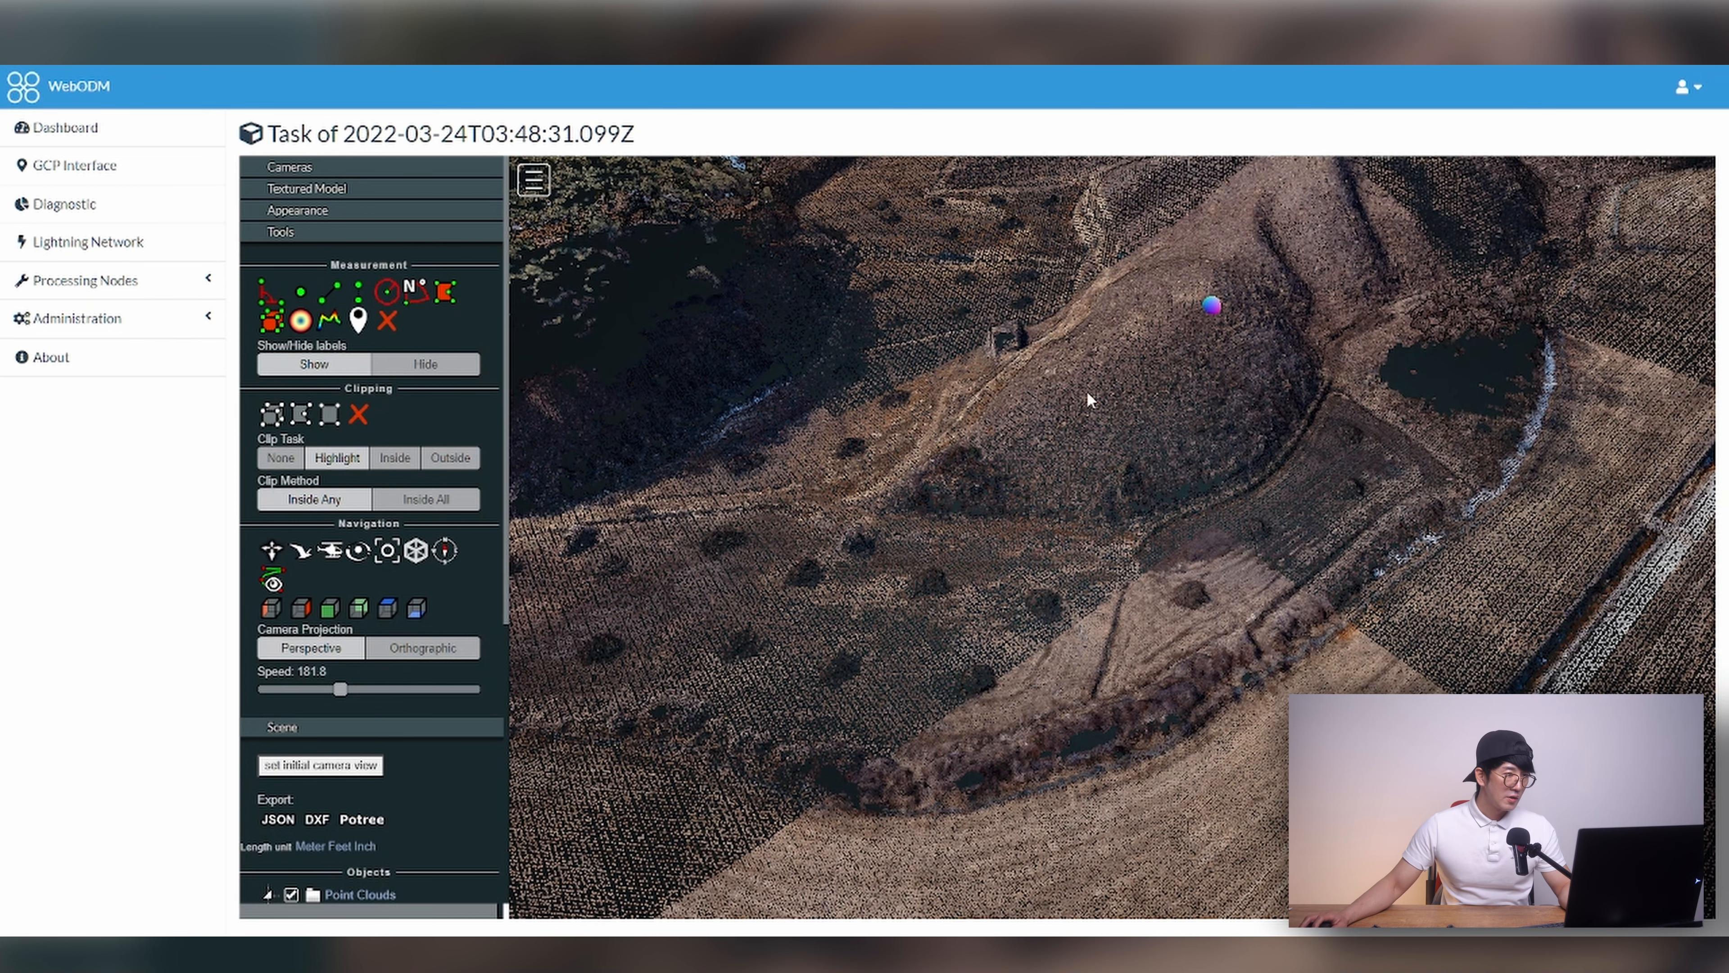
Step: Measure the whole hill's area with a polygon traced along the woods, the hill's outer edge and the farmland, and remove the measurement
left_click_drag(1039, 455, 1204, 752)
scroll(1203, 576, "down", 4)
scroll(1203, 577, "down", 1)
scroll(1208, 603, "down", 2)
left_click_drag(1208, 603, 1150, 514)
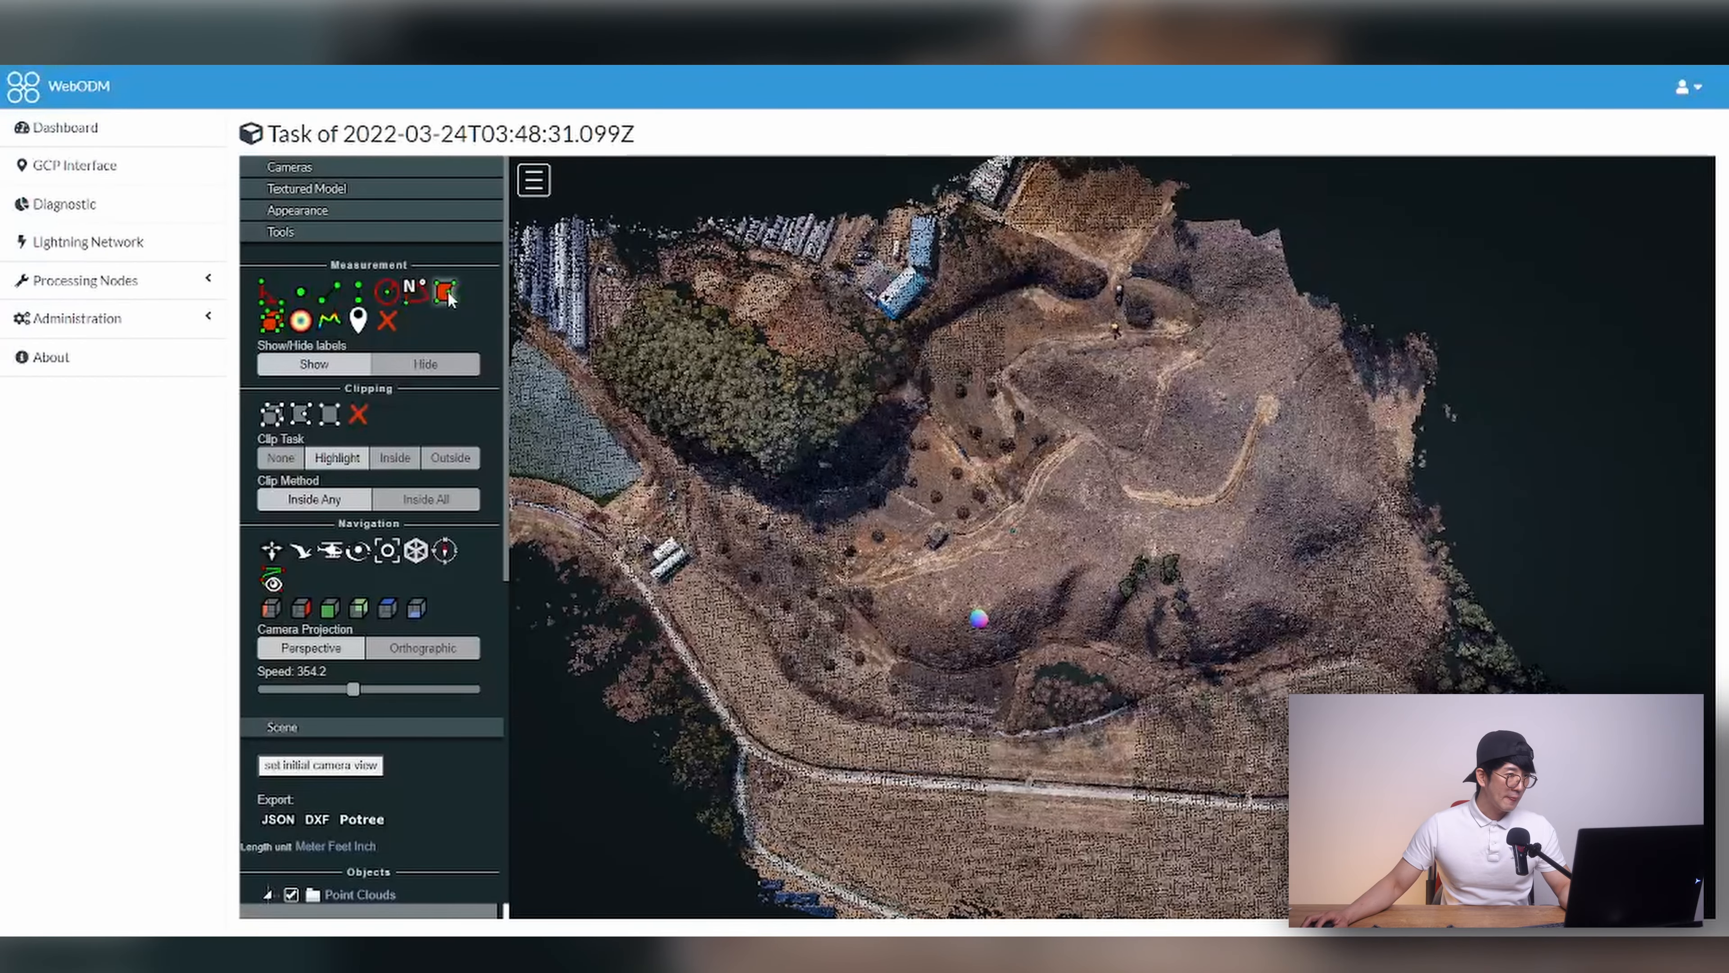
left_click(686, 465)
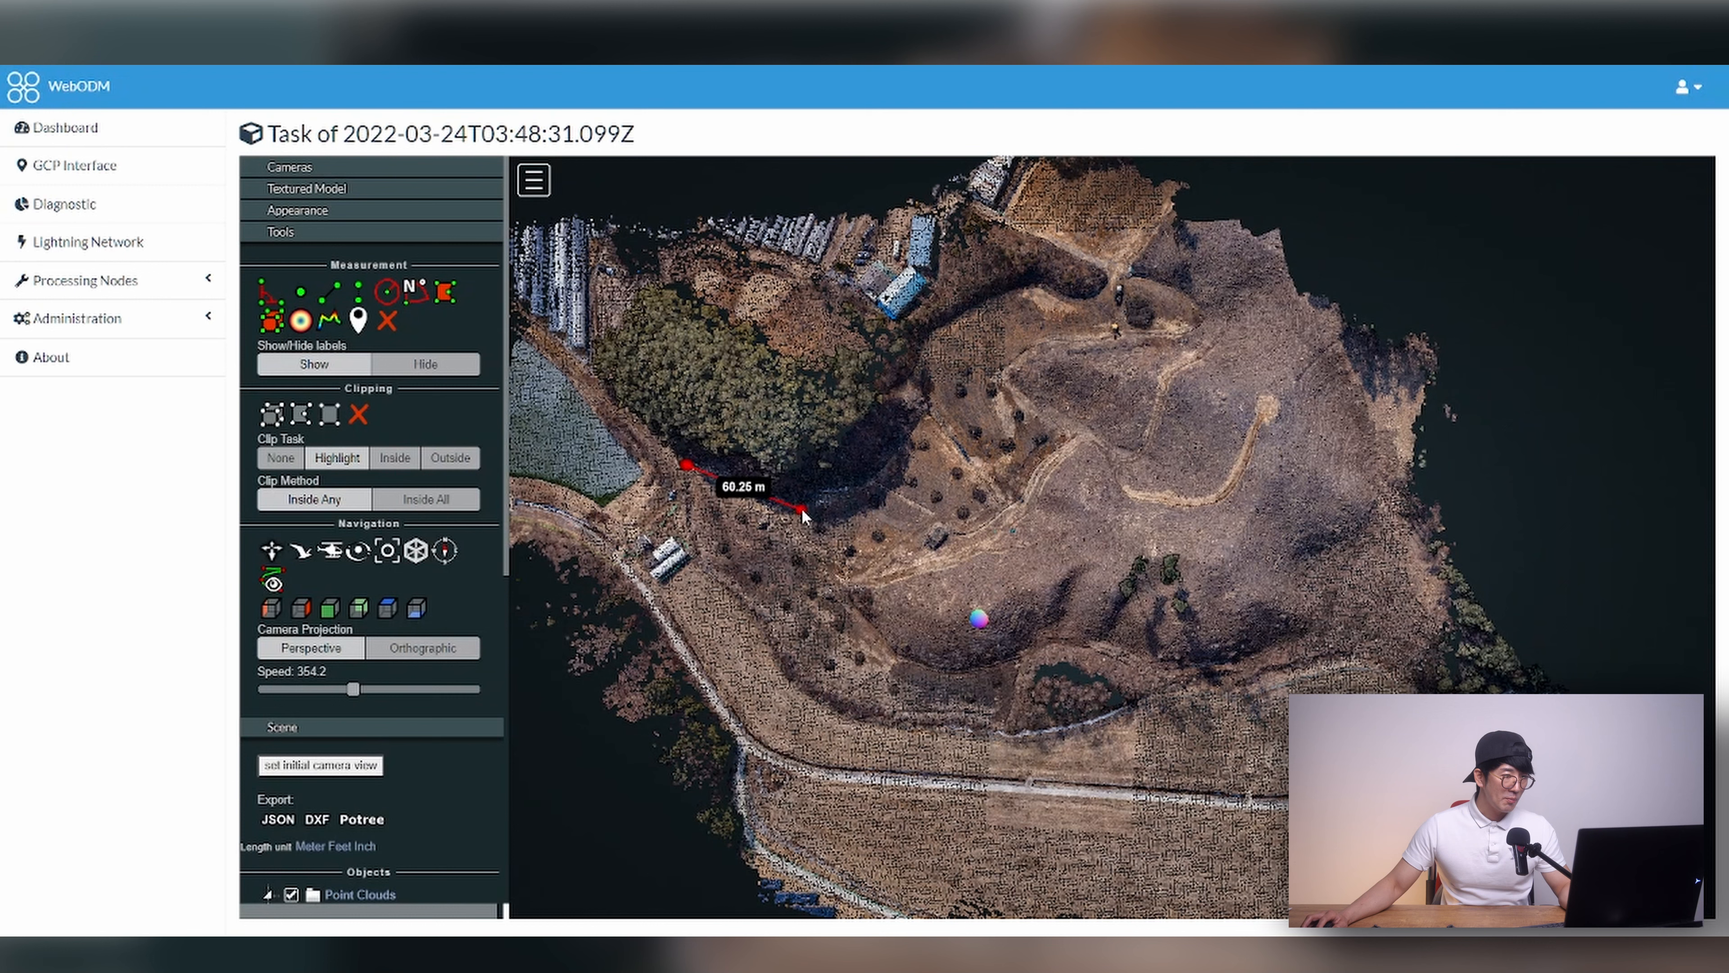
left_click(790, 494)
left_click(843, 477)
left_click(916, 419)
left_click(911, 359)
left_click(951, 310)
left_click(1032, 279)
left_click(1076, 304)
left_click(1109, 285)
left_click(1118, 272)
left_click(1163, 234)
left_click(1223, 222)
left_click(1314, 341)
left_click(1457, 587)
left_click(1422, 674)
left_click(1333, 676)
left_click(1209, 695)
left_click(1085, 733)
left_click(983, 743)
left_click(924, 741)
left_click(820, 715)
left_click(757, 672)
left_click(741, 597)
left_click(675, 556)
left_click(675, 507)
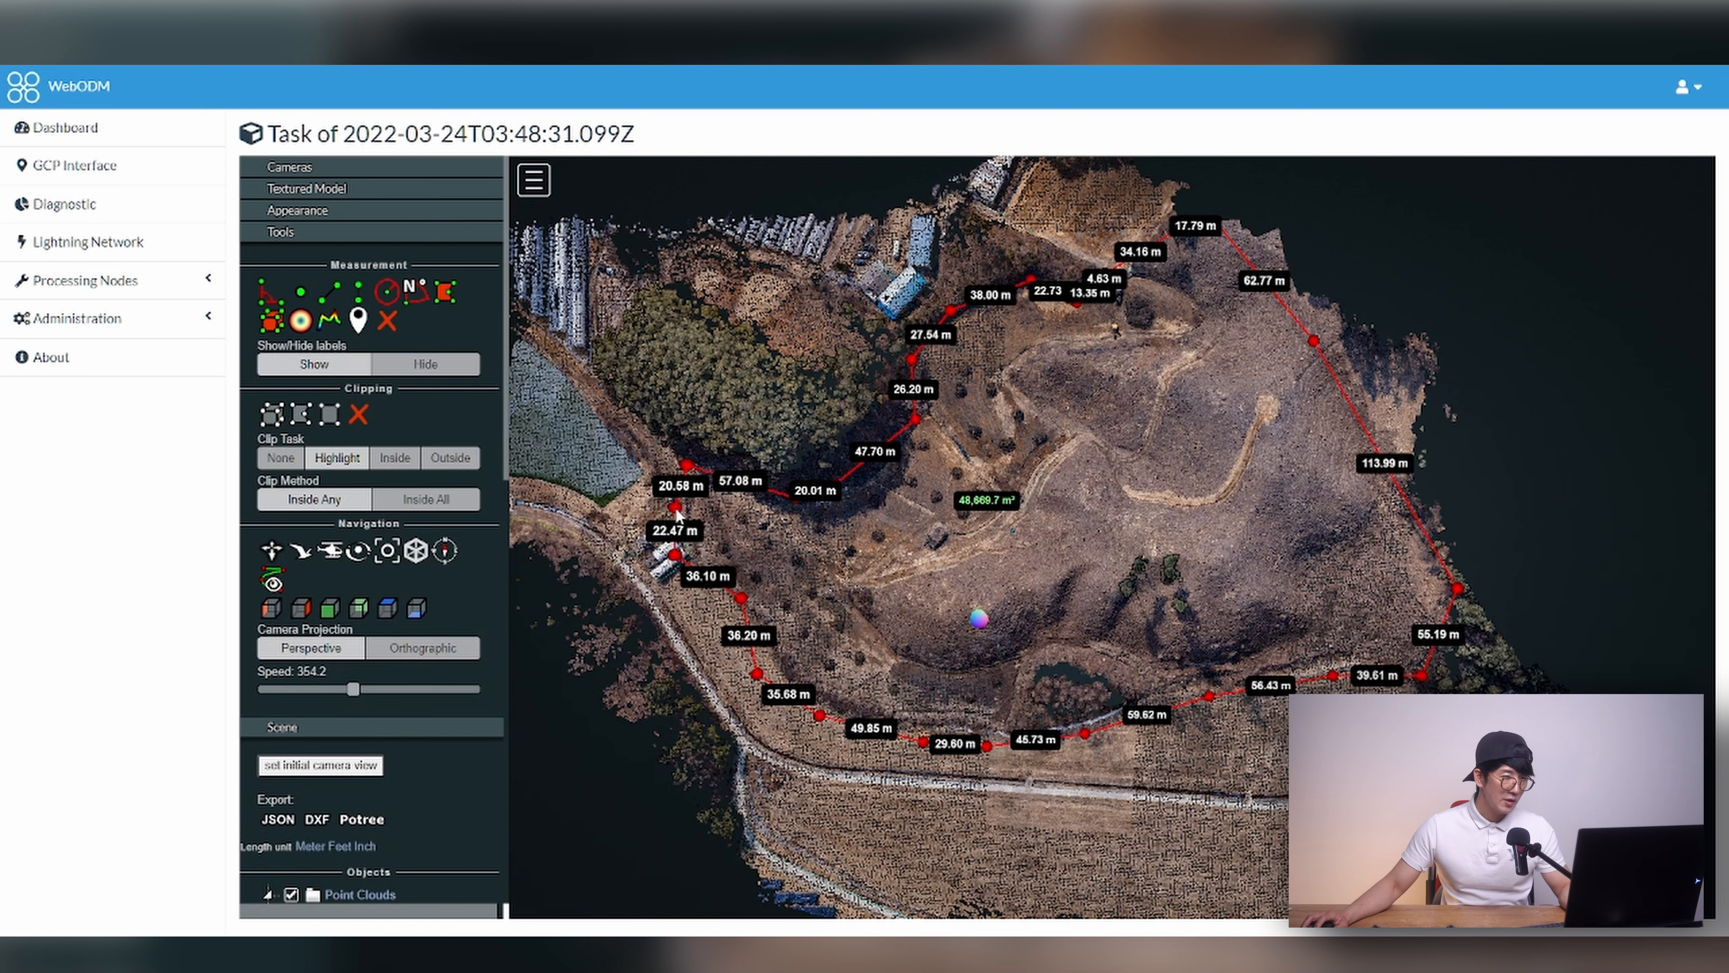
right_click(667, 385)
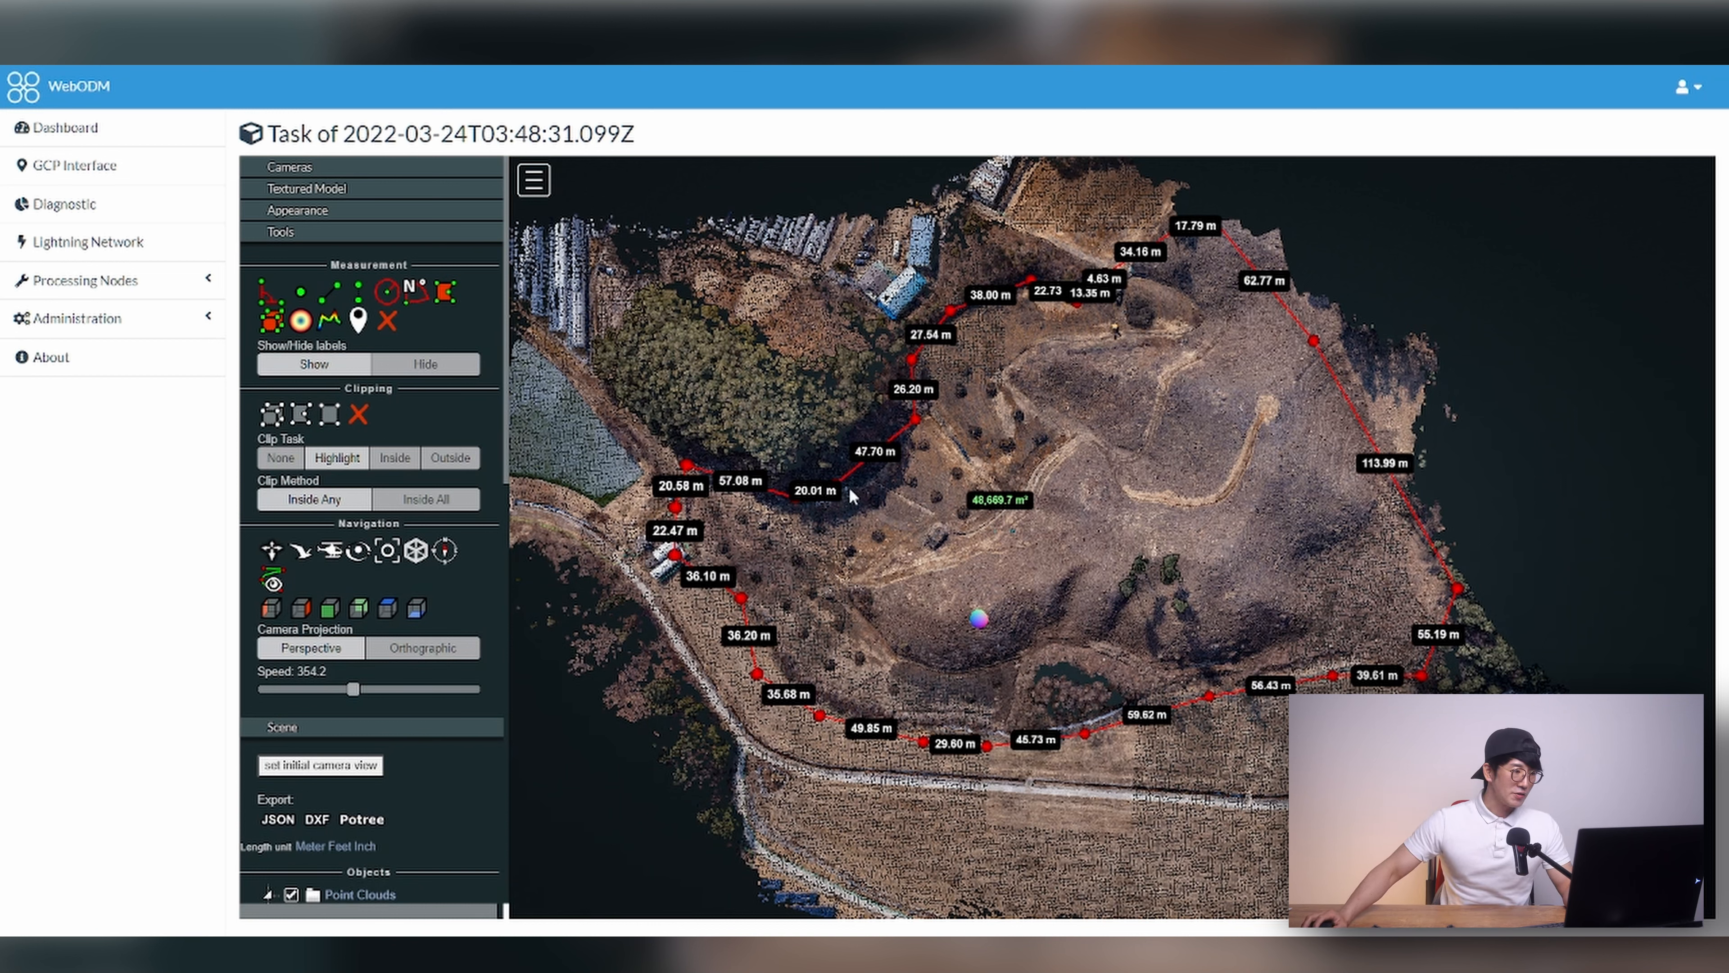
left_click(389, 320)
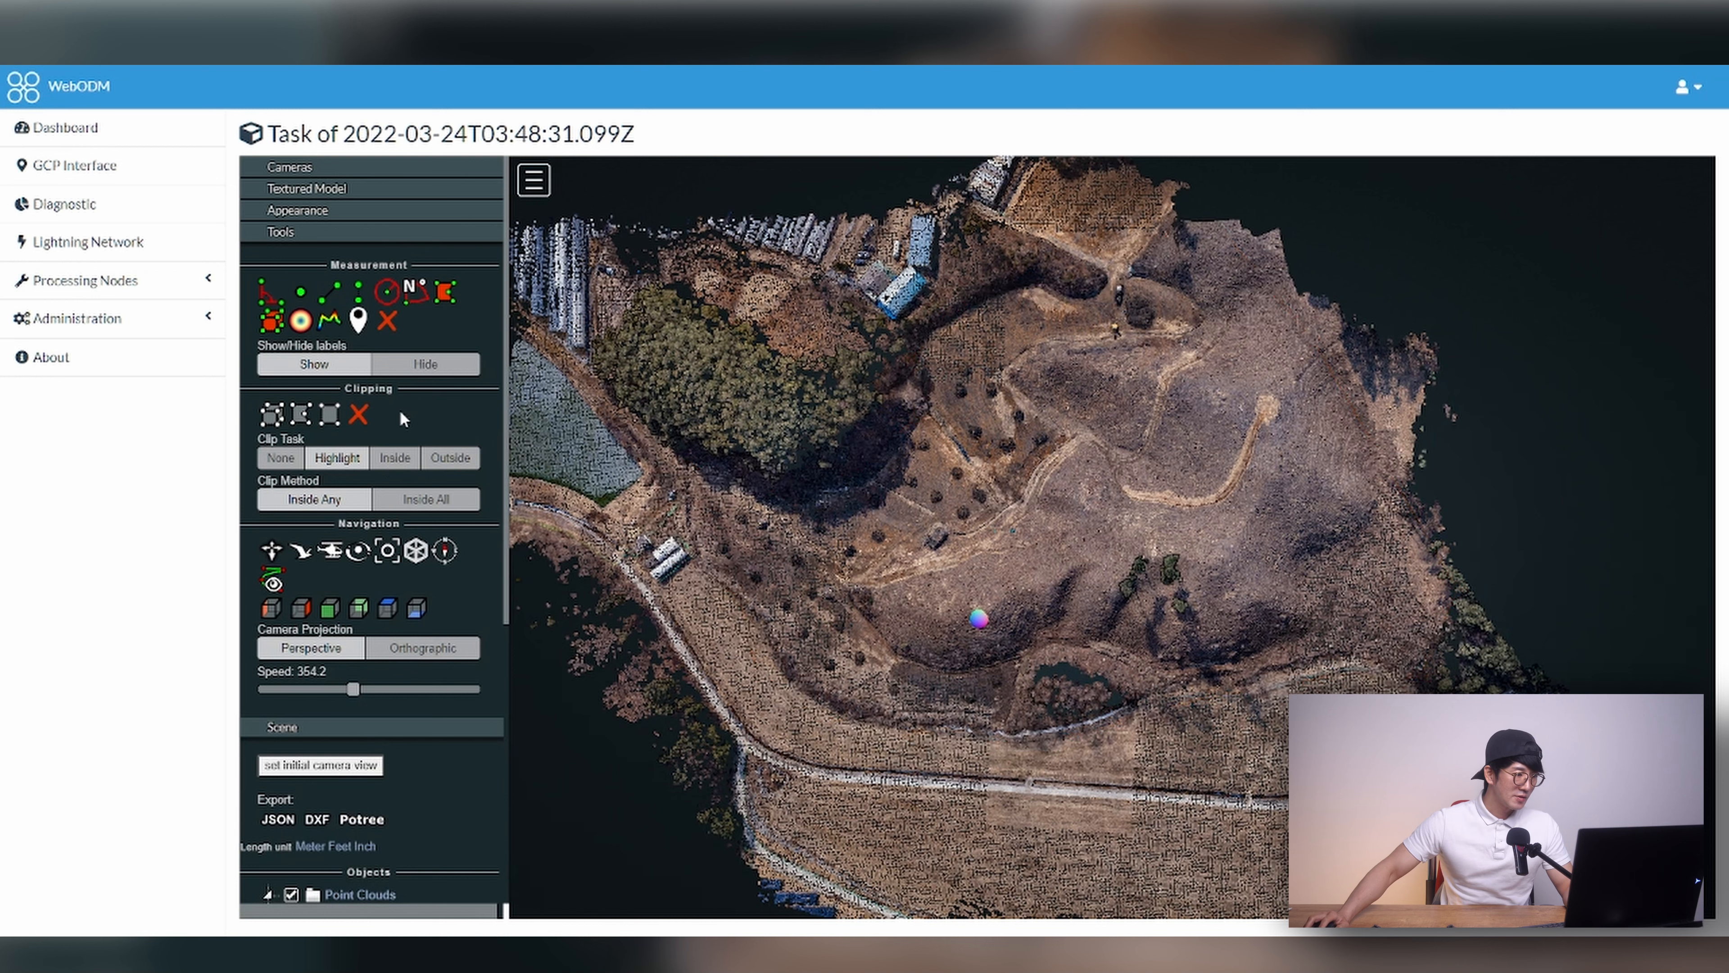
Step: Try to draw a clipping polygon along the edge of the woods beside the hill
left_click(273, 415)
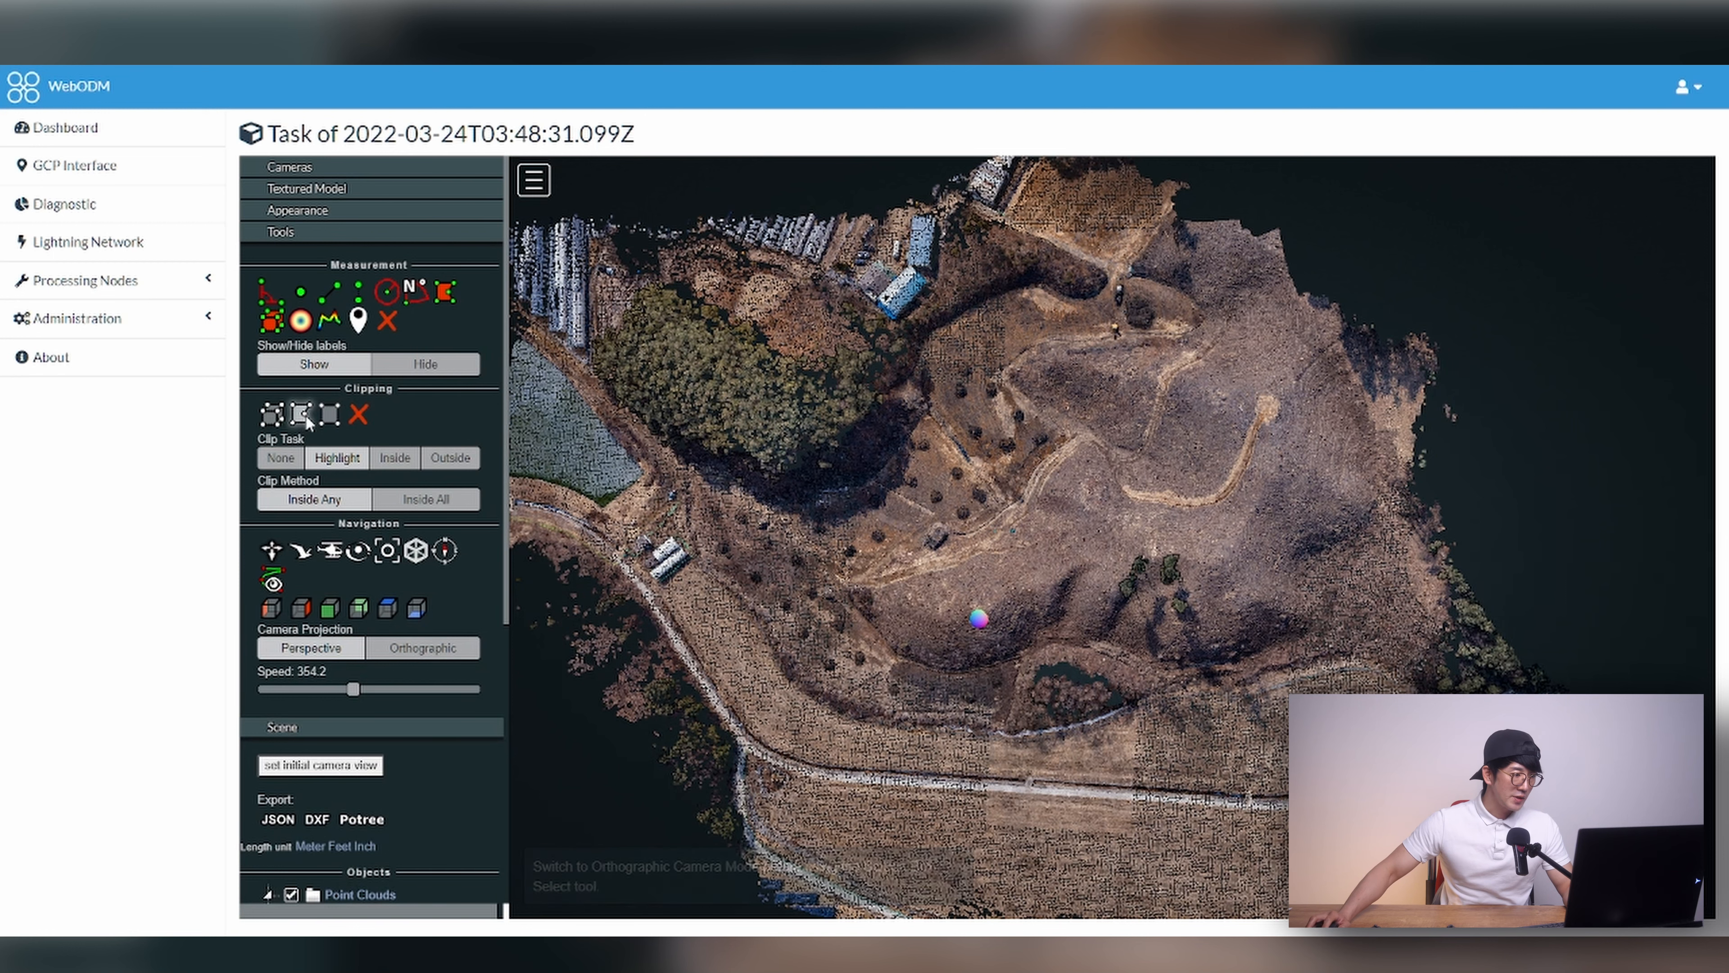
left_click(819, 505)
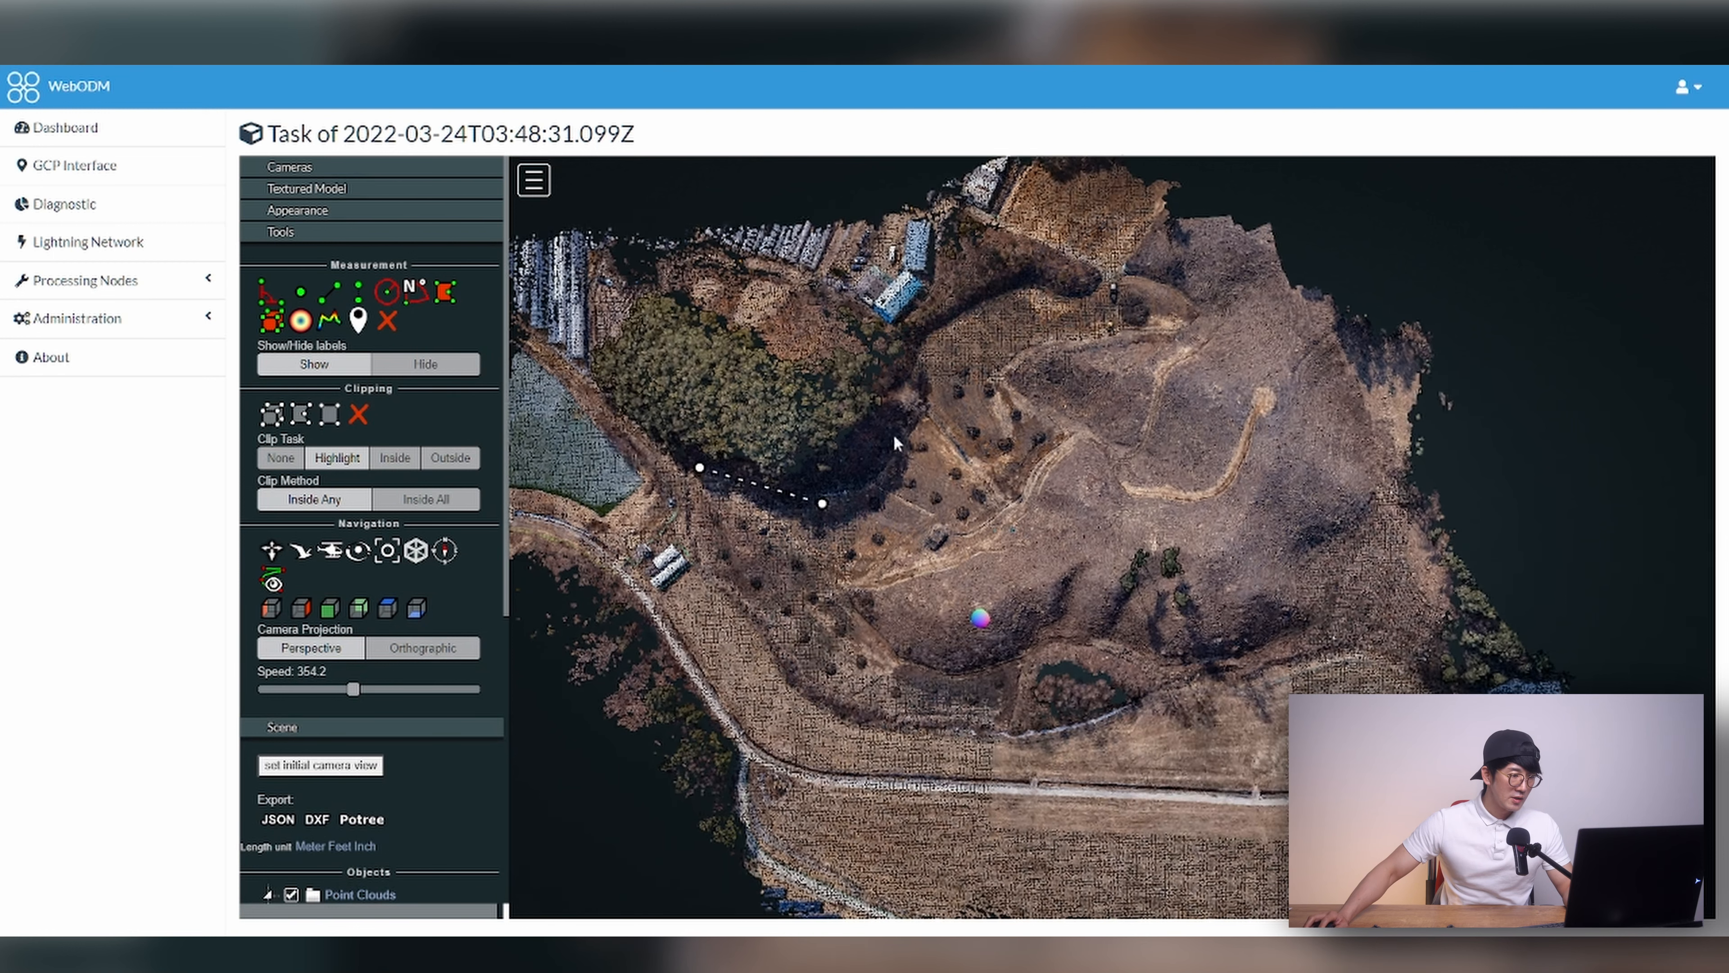
left_click(920, 363)
left_click(938, 321)
left_click(1025, 283)
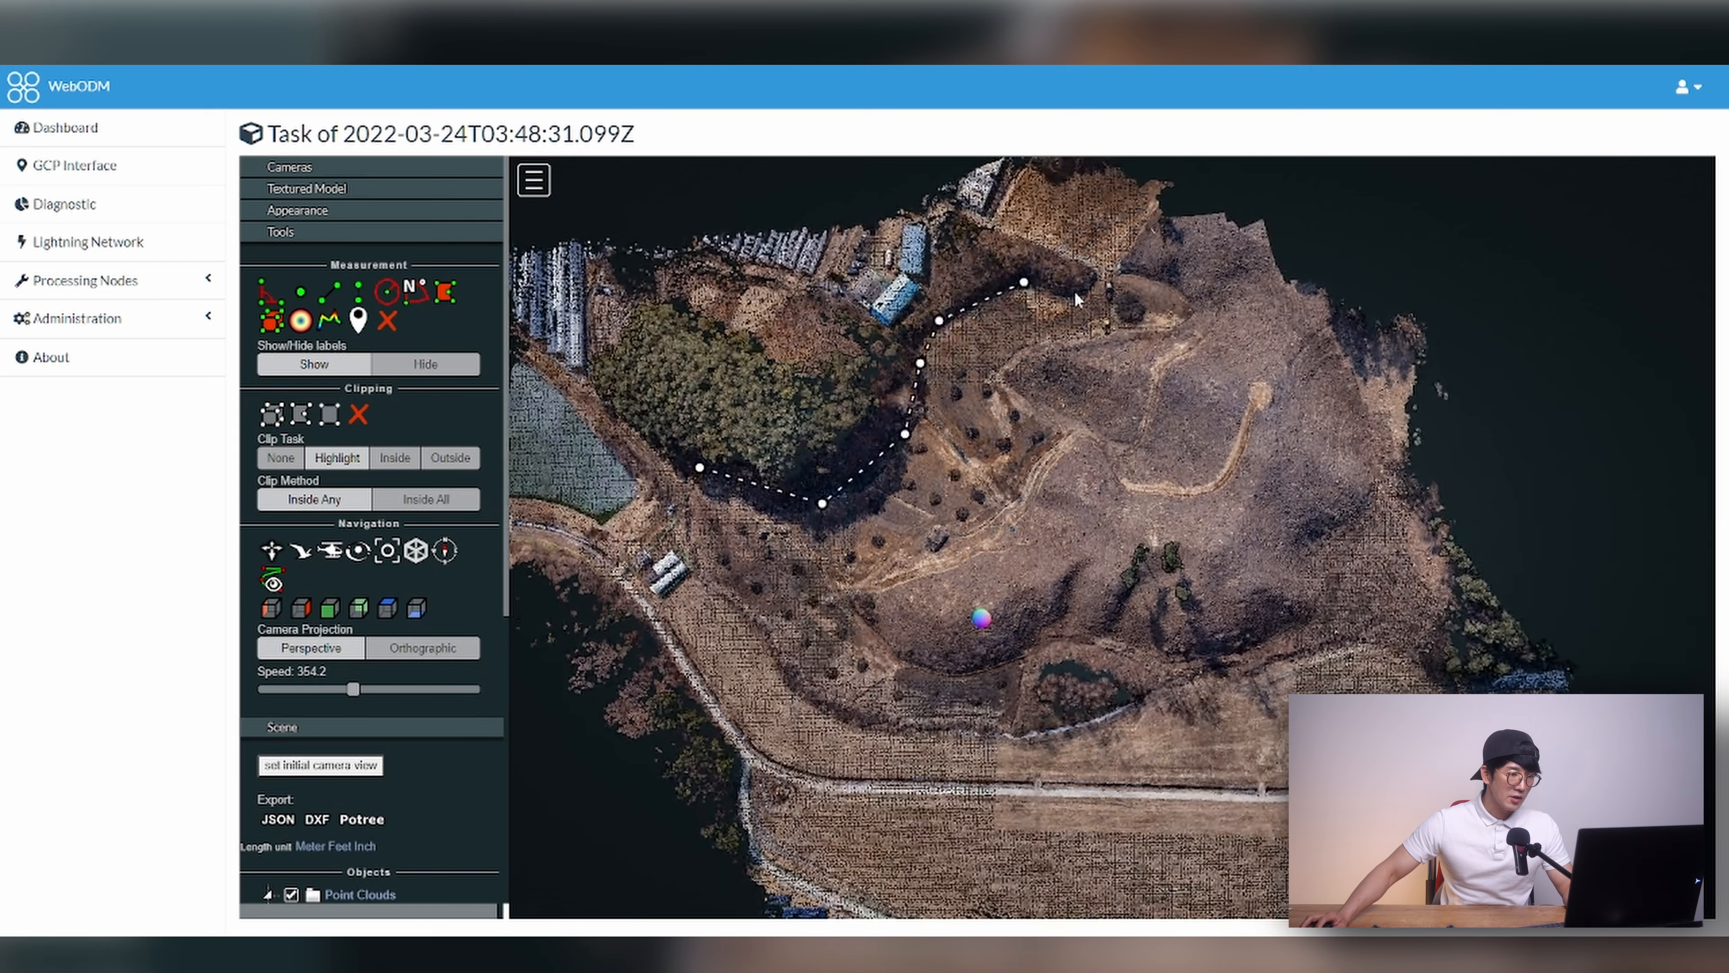
left_click(1077, 292)
right_click(1174, 273)
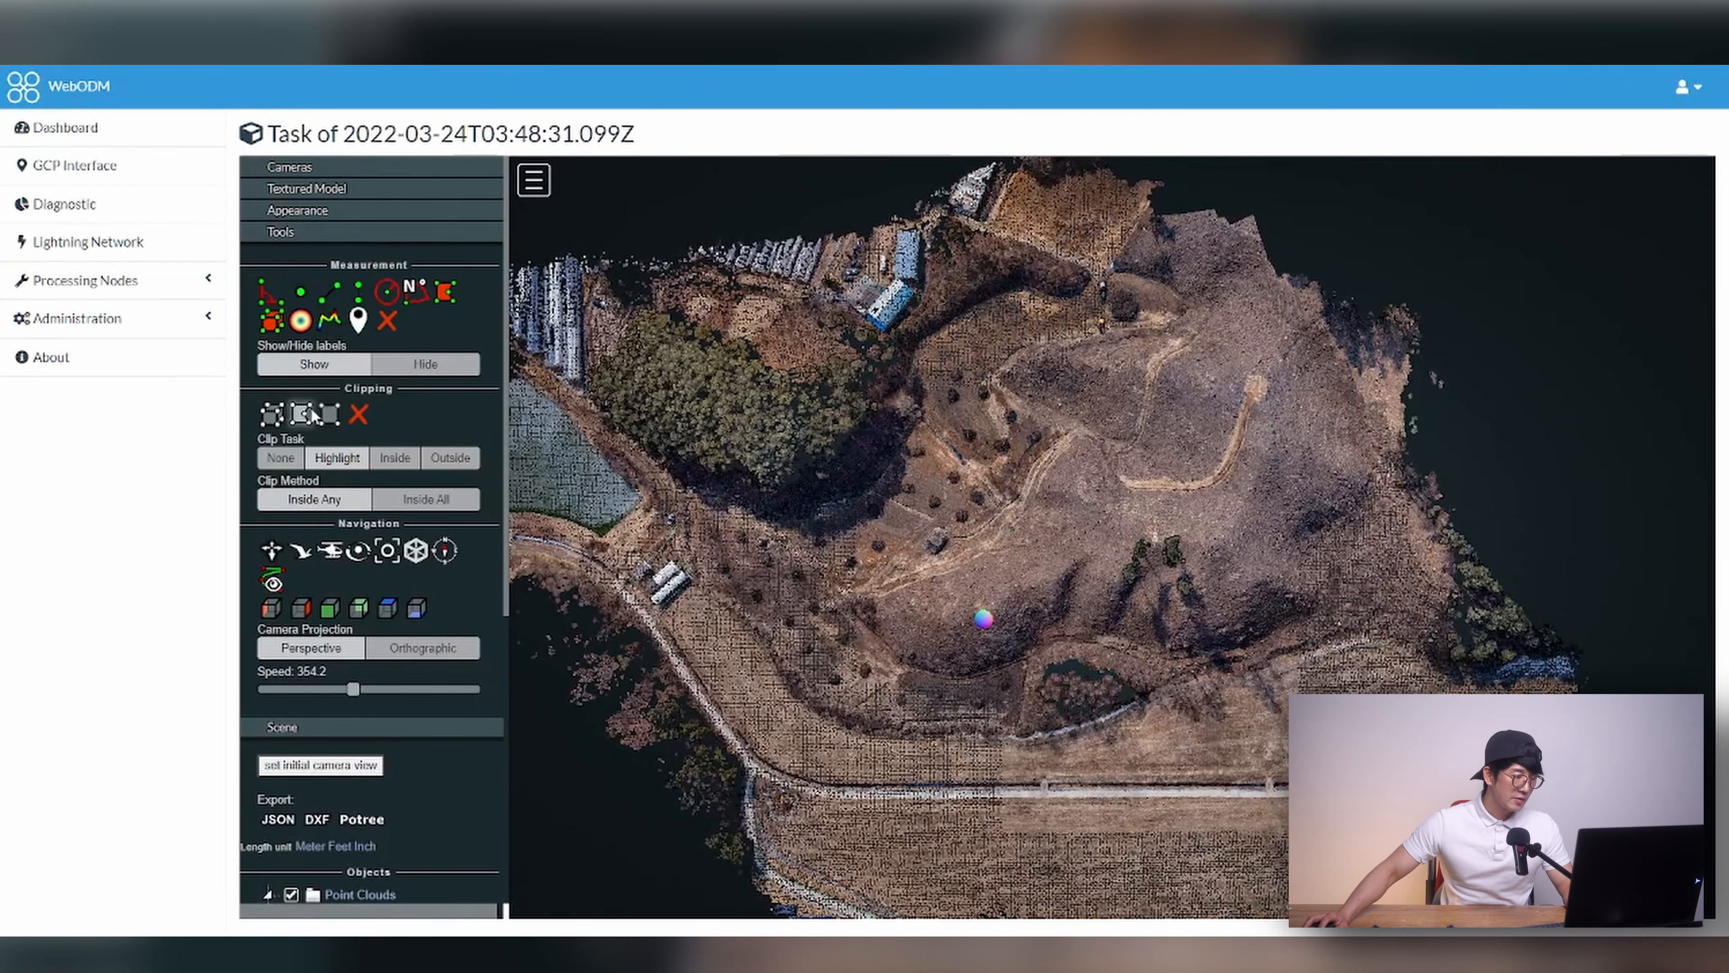
left_click_drag(798, 512, 1107, 536)
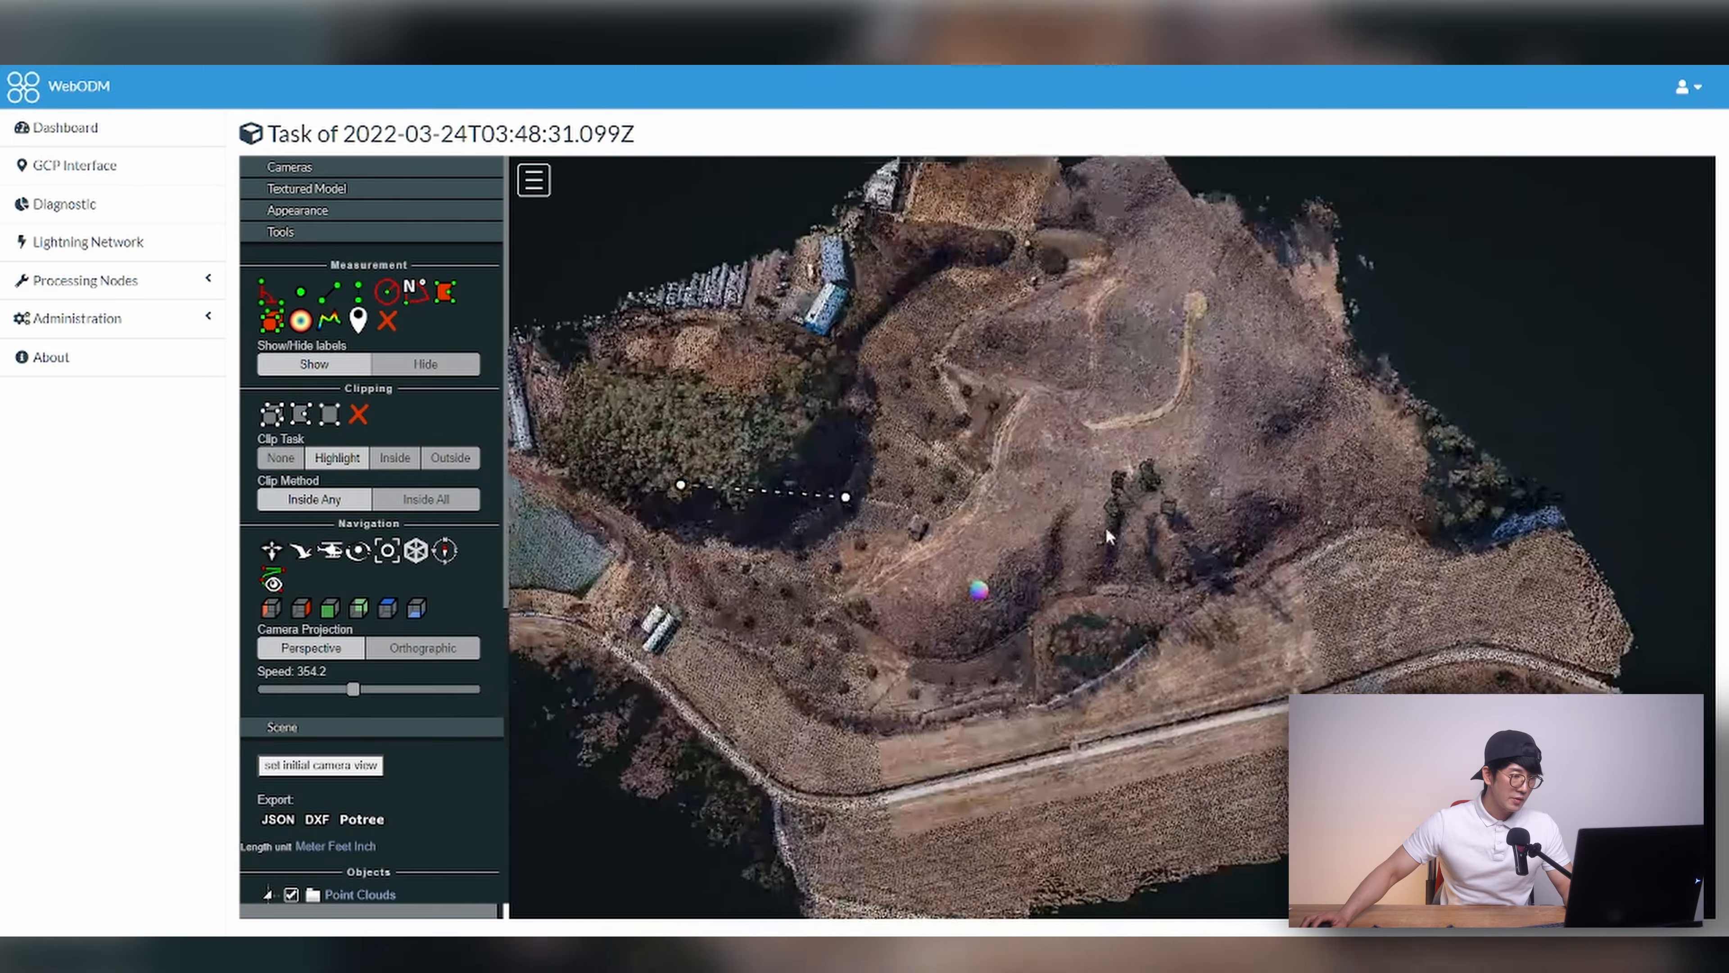
right_click_drag(1106, 529, 1140, 521)
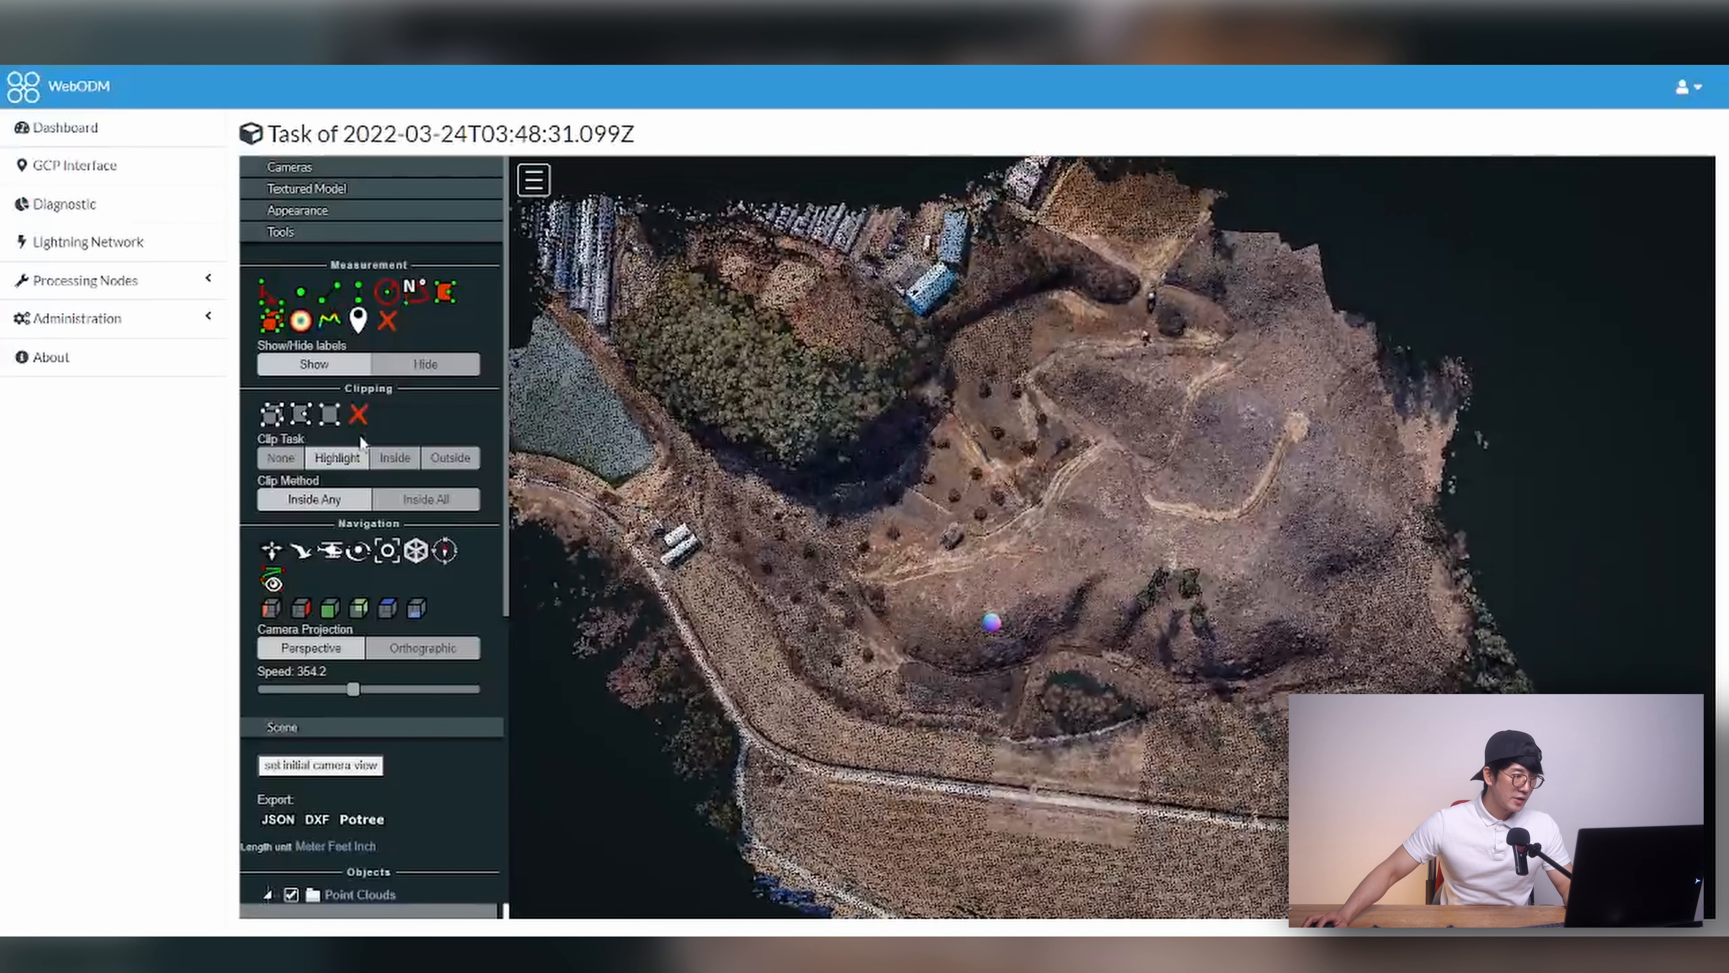
Step: Try to highlight the hill with a clipping polygon drawn around its slopes and outer edge
left_click(302, 414)
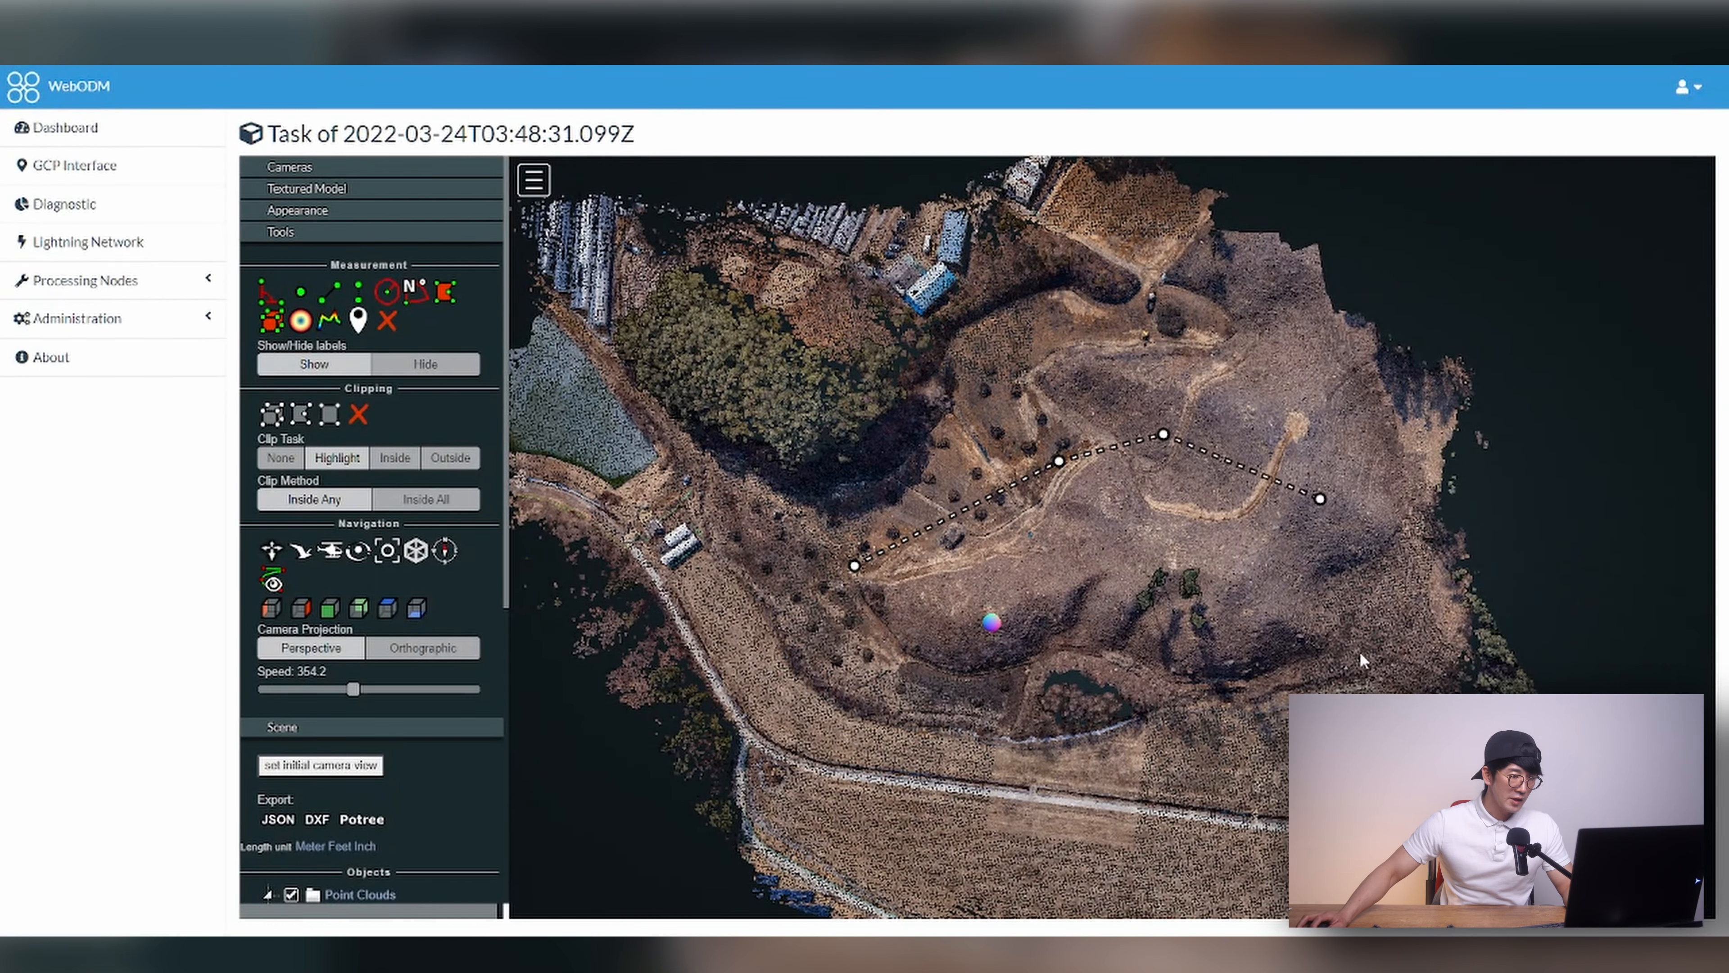
left_click(961, 788)
left_click(833, 695)
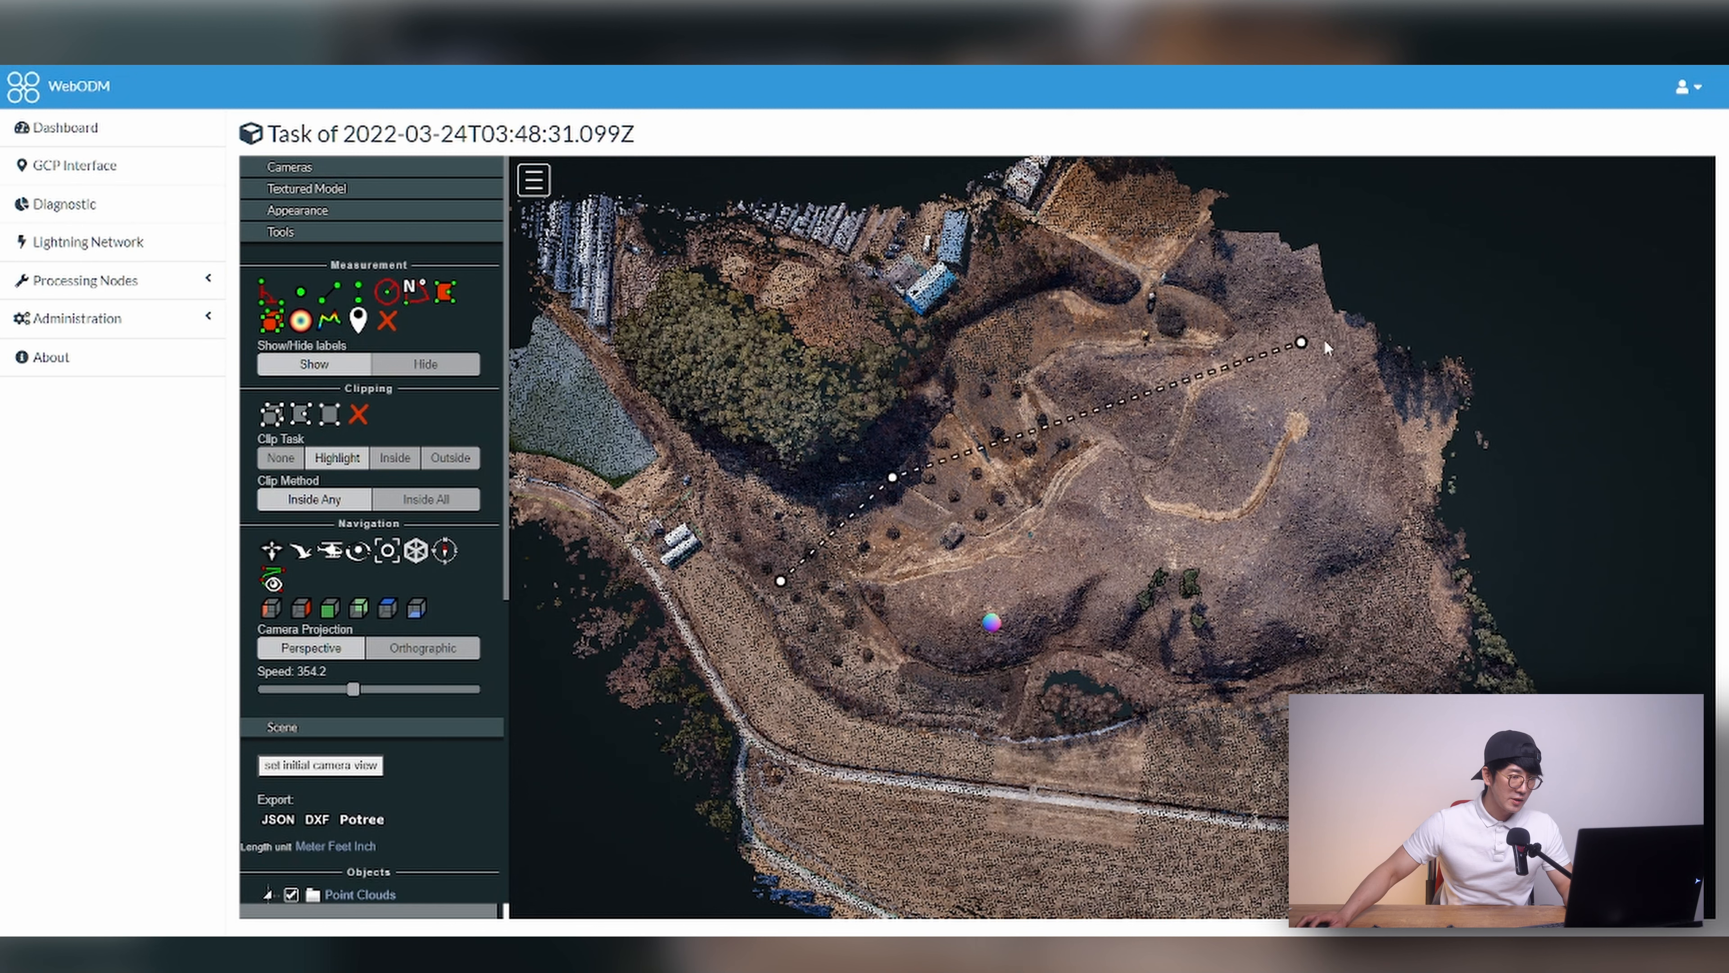
left_click(1509, 634)
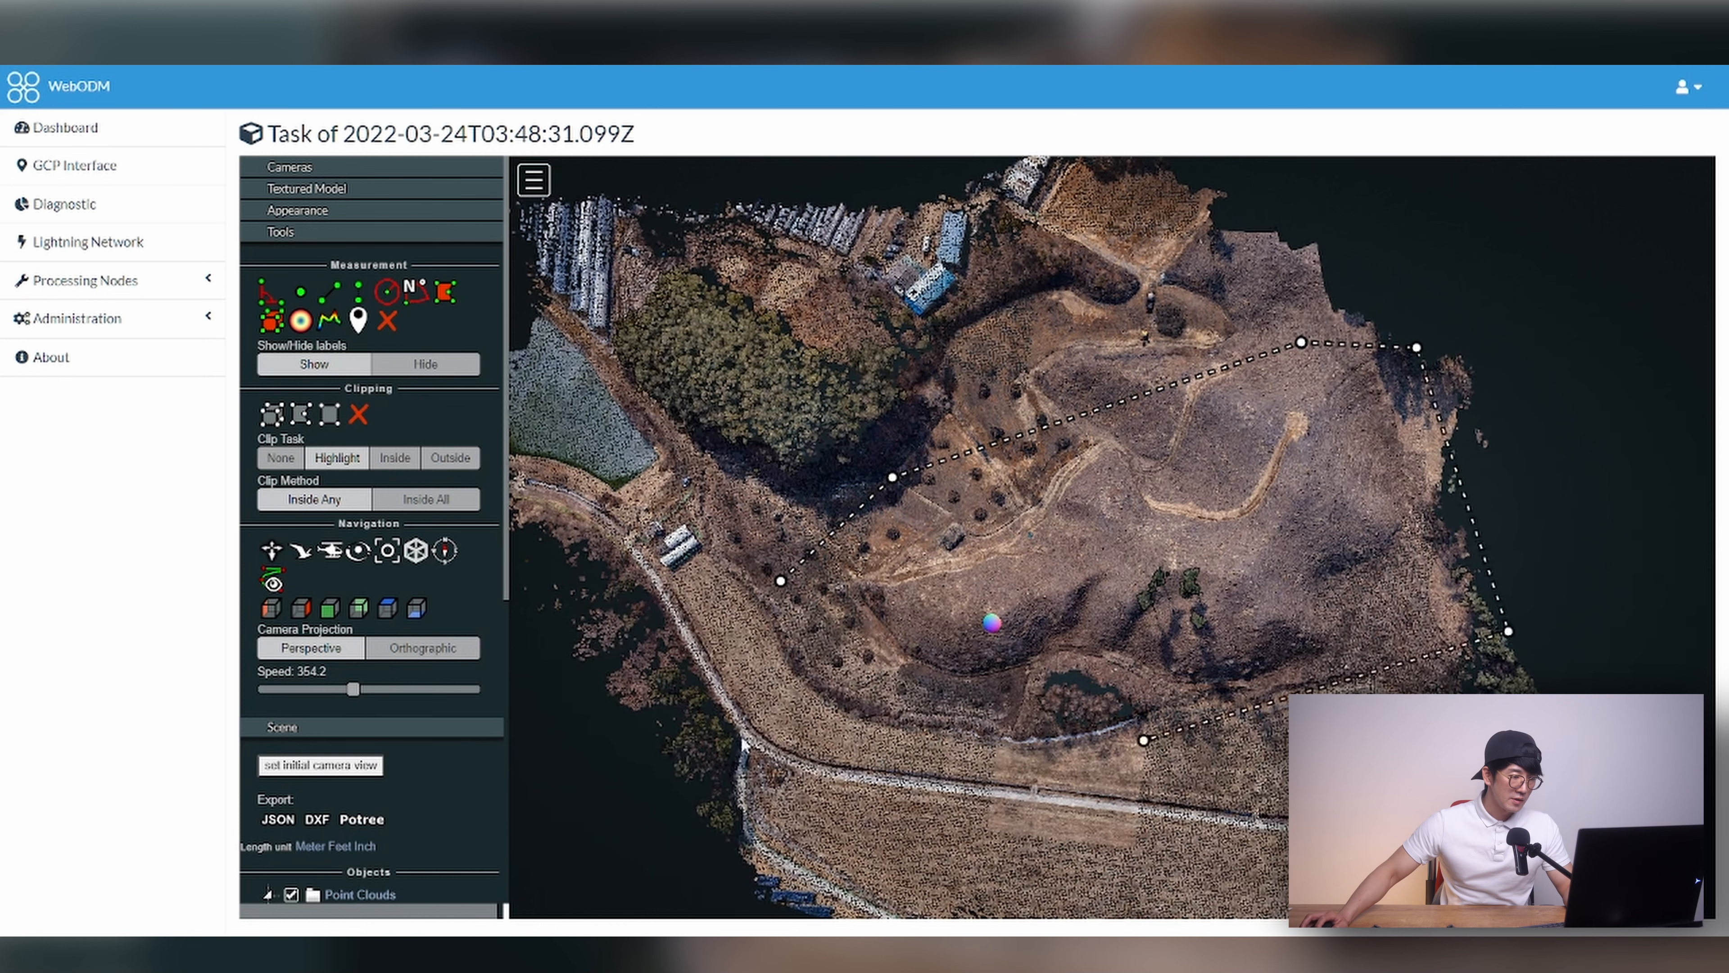
right_click(781, 582)
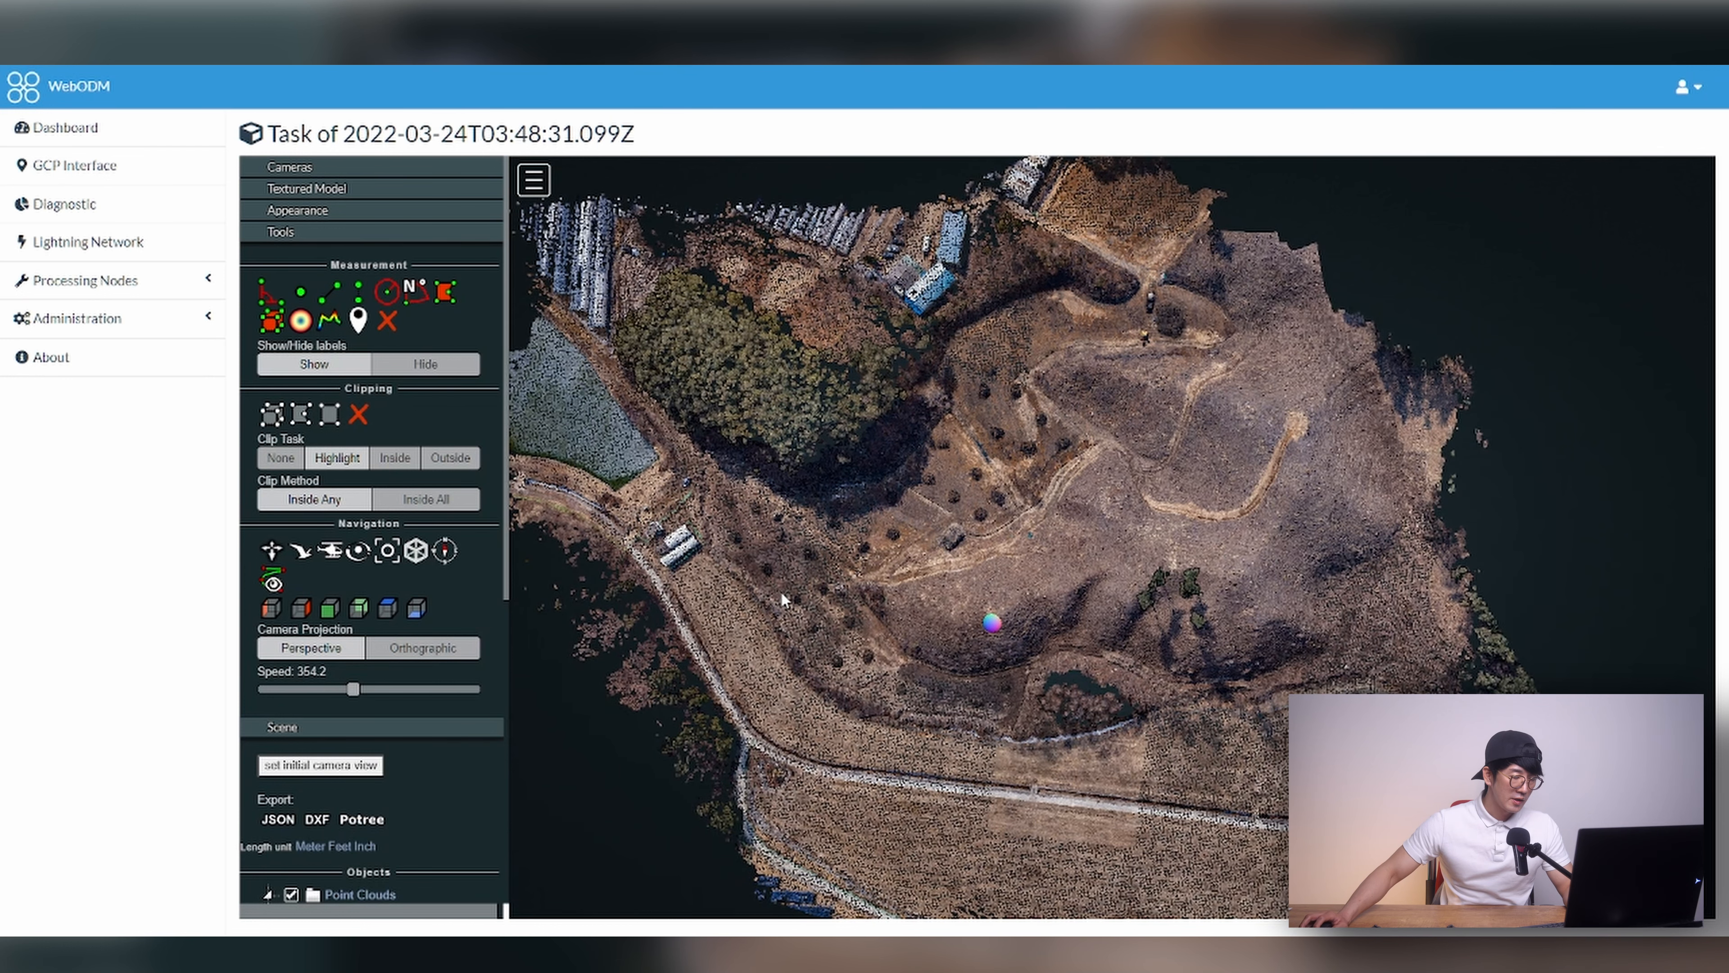
Step: Set the clip task to Outside and try to clip the hill with a polygon drawn around it
left_click(301, 413)
left_click(450, 457)
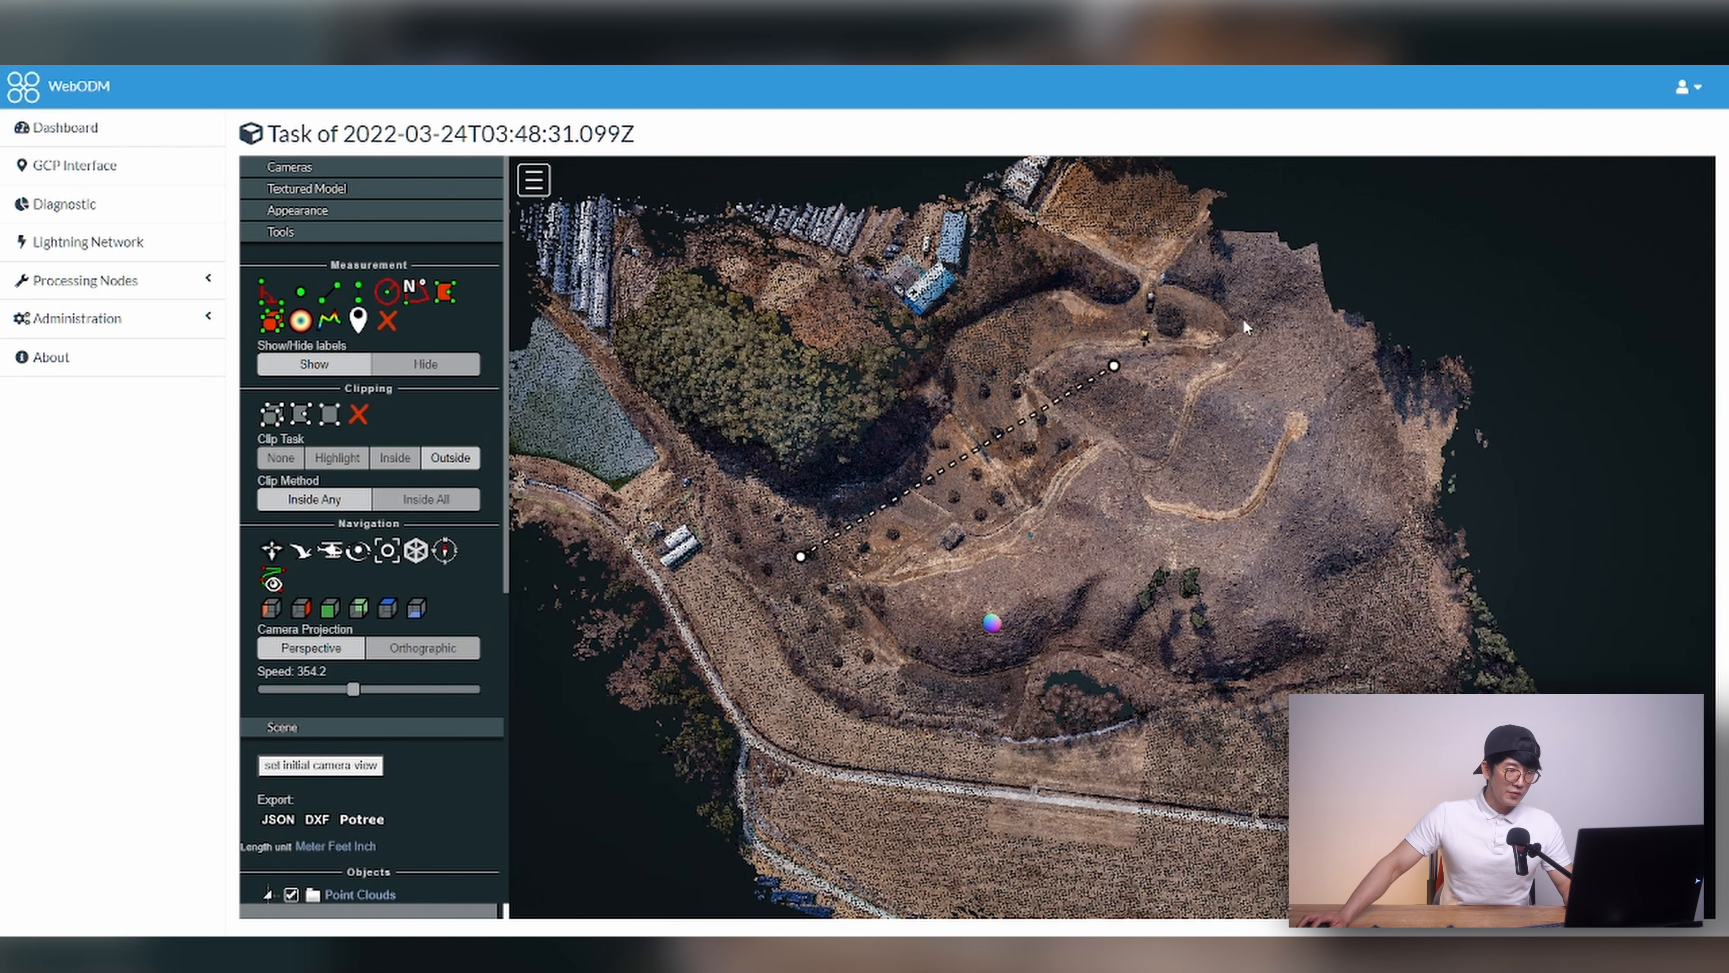
left_click(1445, 504)
left_click(1489, 700)
left_click(969, 788)
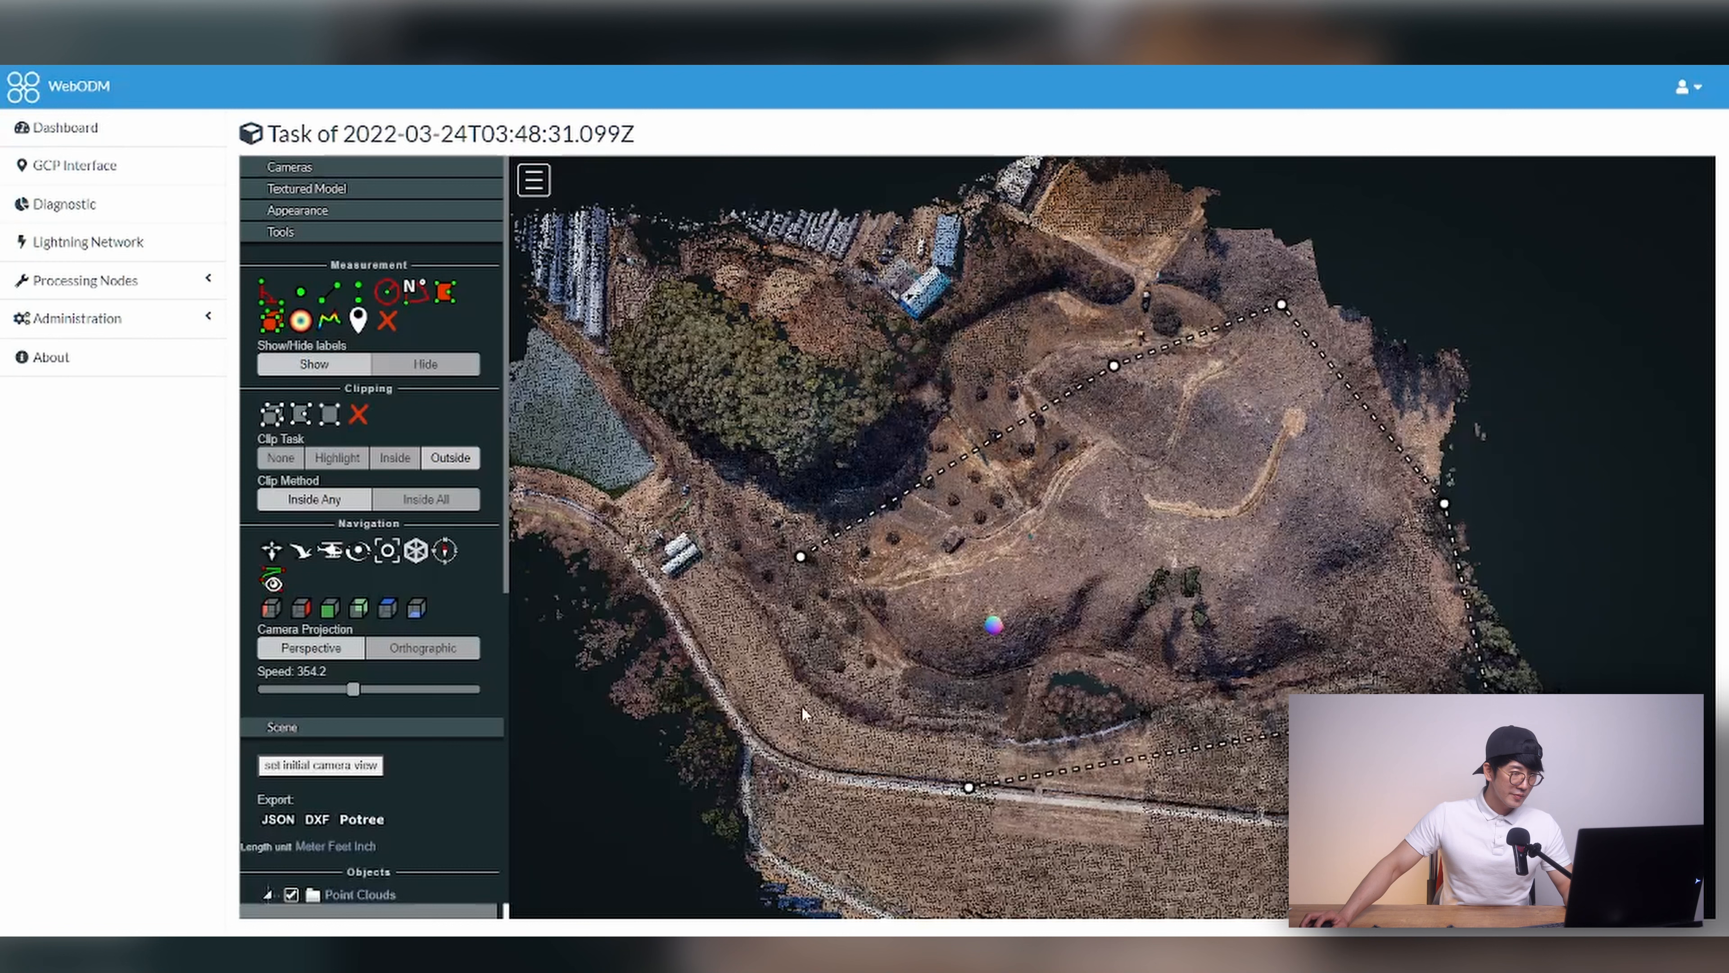
right_click(802, 562)
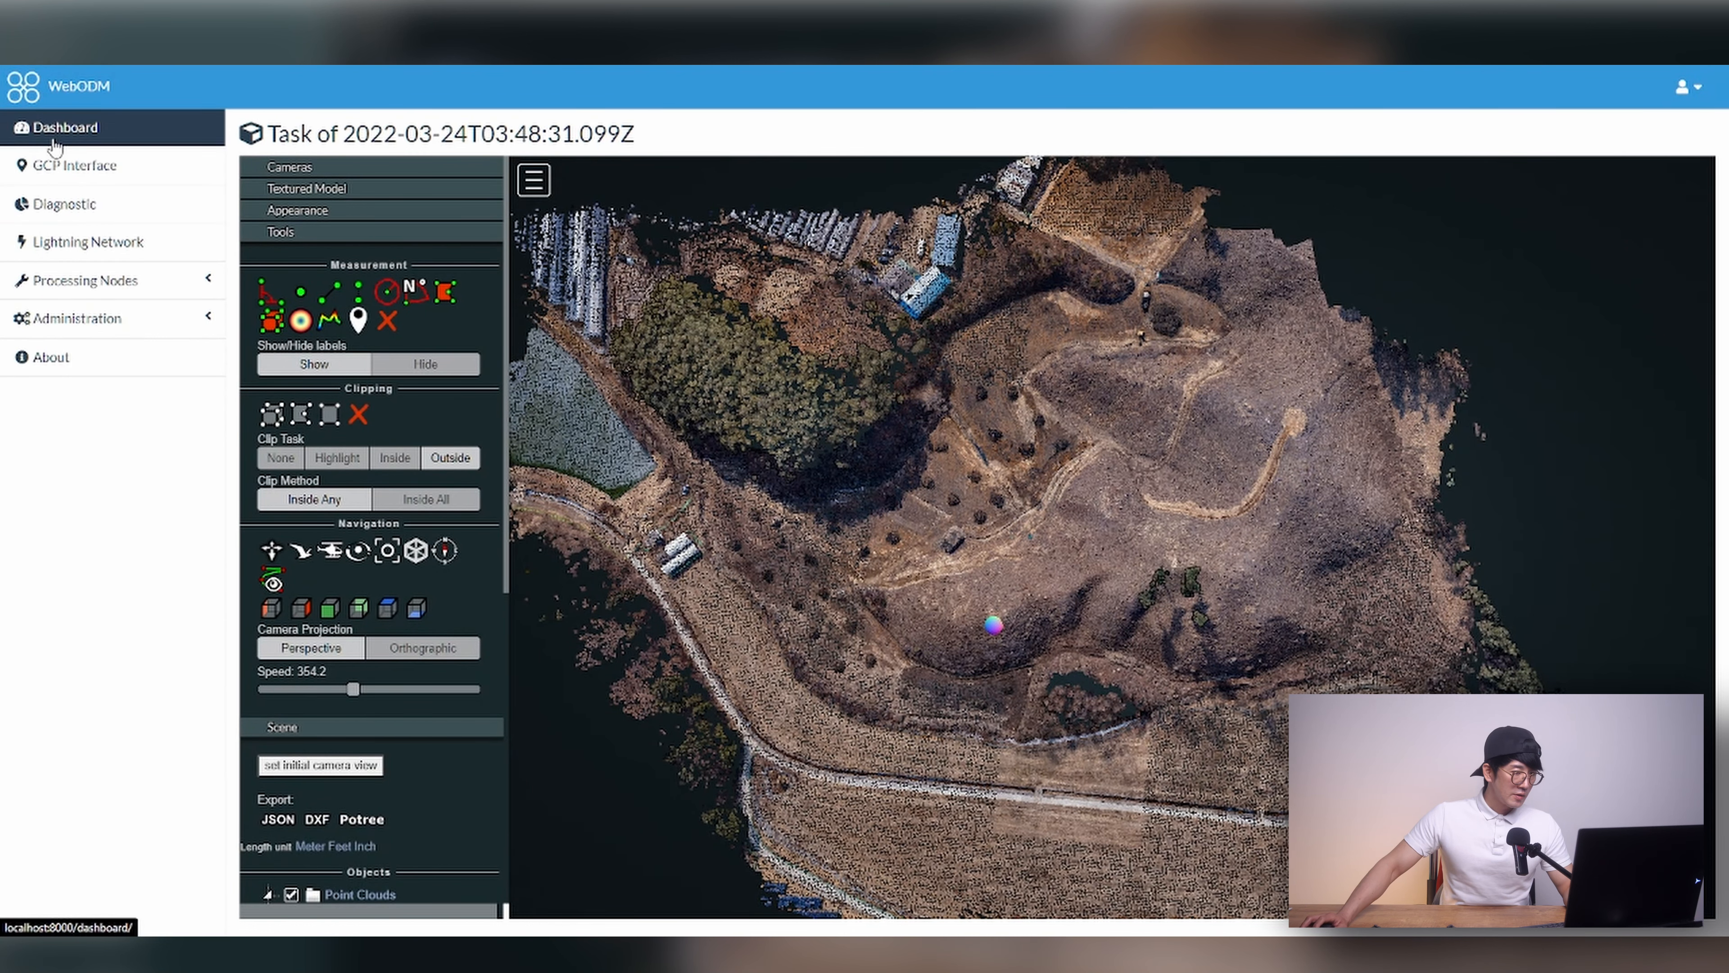
Step: Open the 2D map of the DN project's task of 2022-03-24 and view its orthophoto
left_click(66, 127)
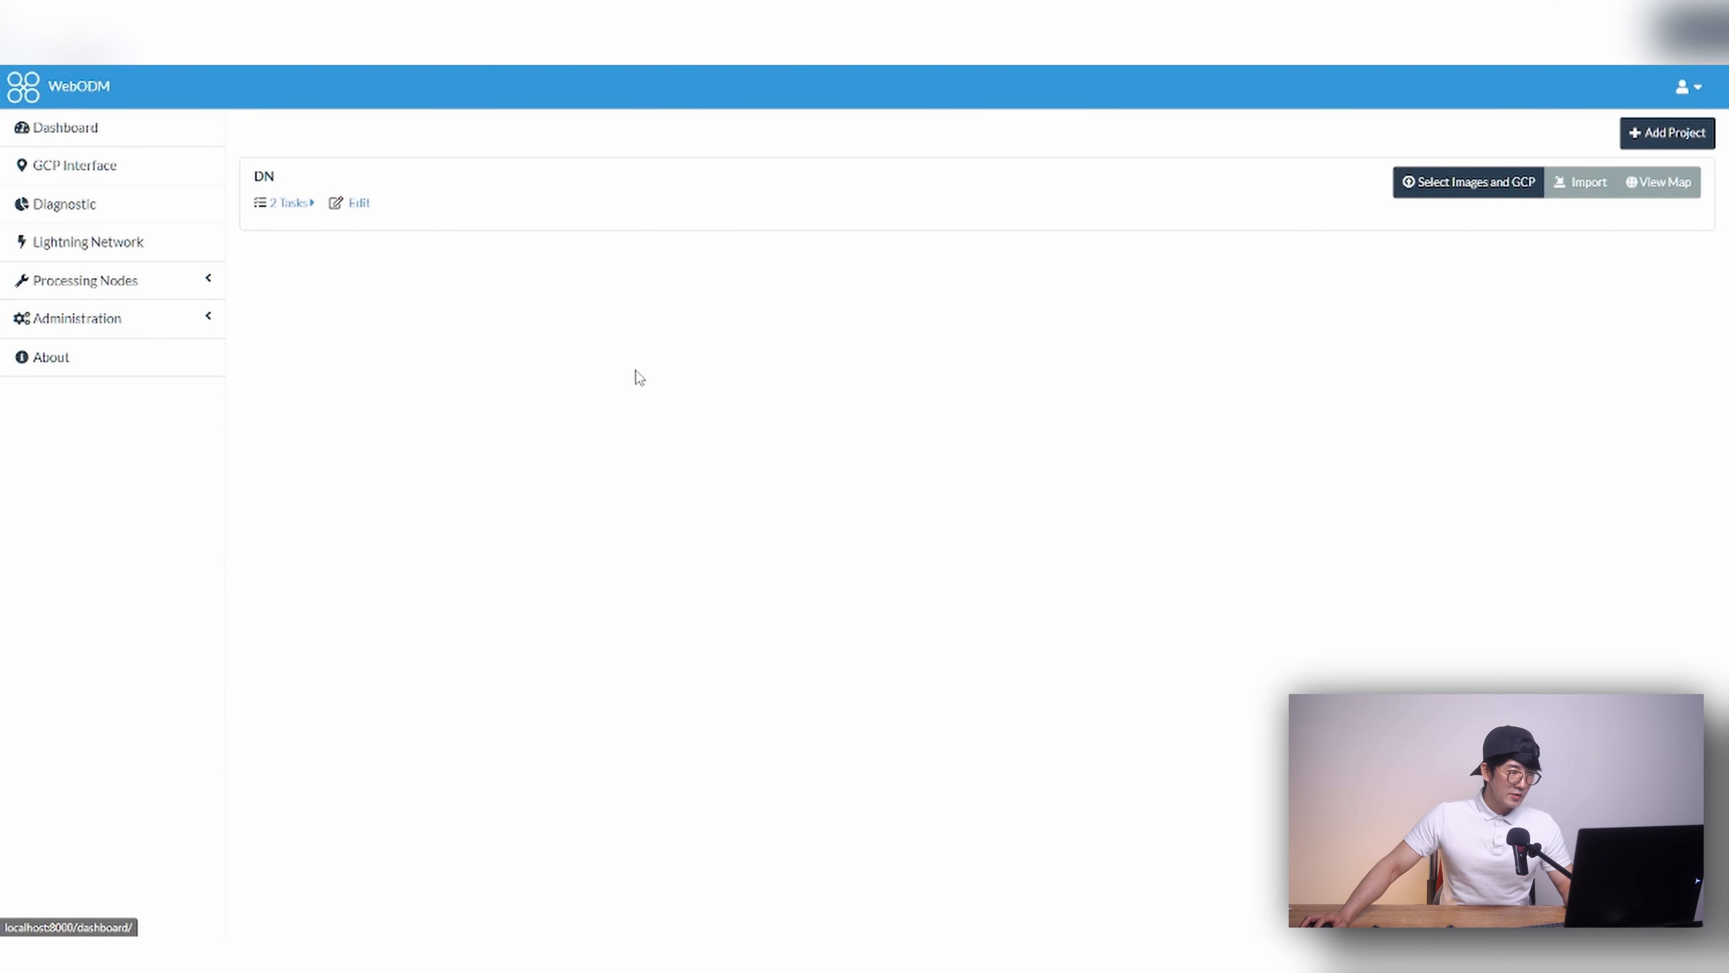
left_click(289, 203)
left_click(385, 271)
left_click(470, 452)
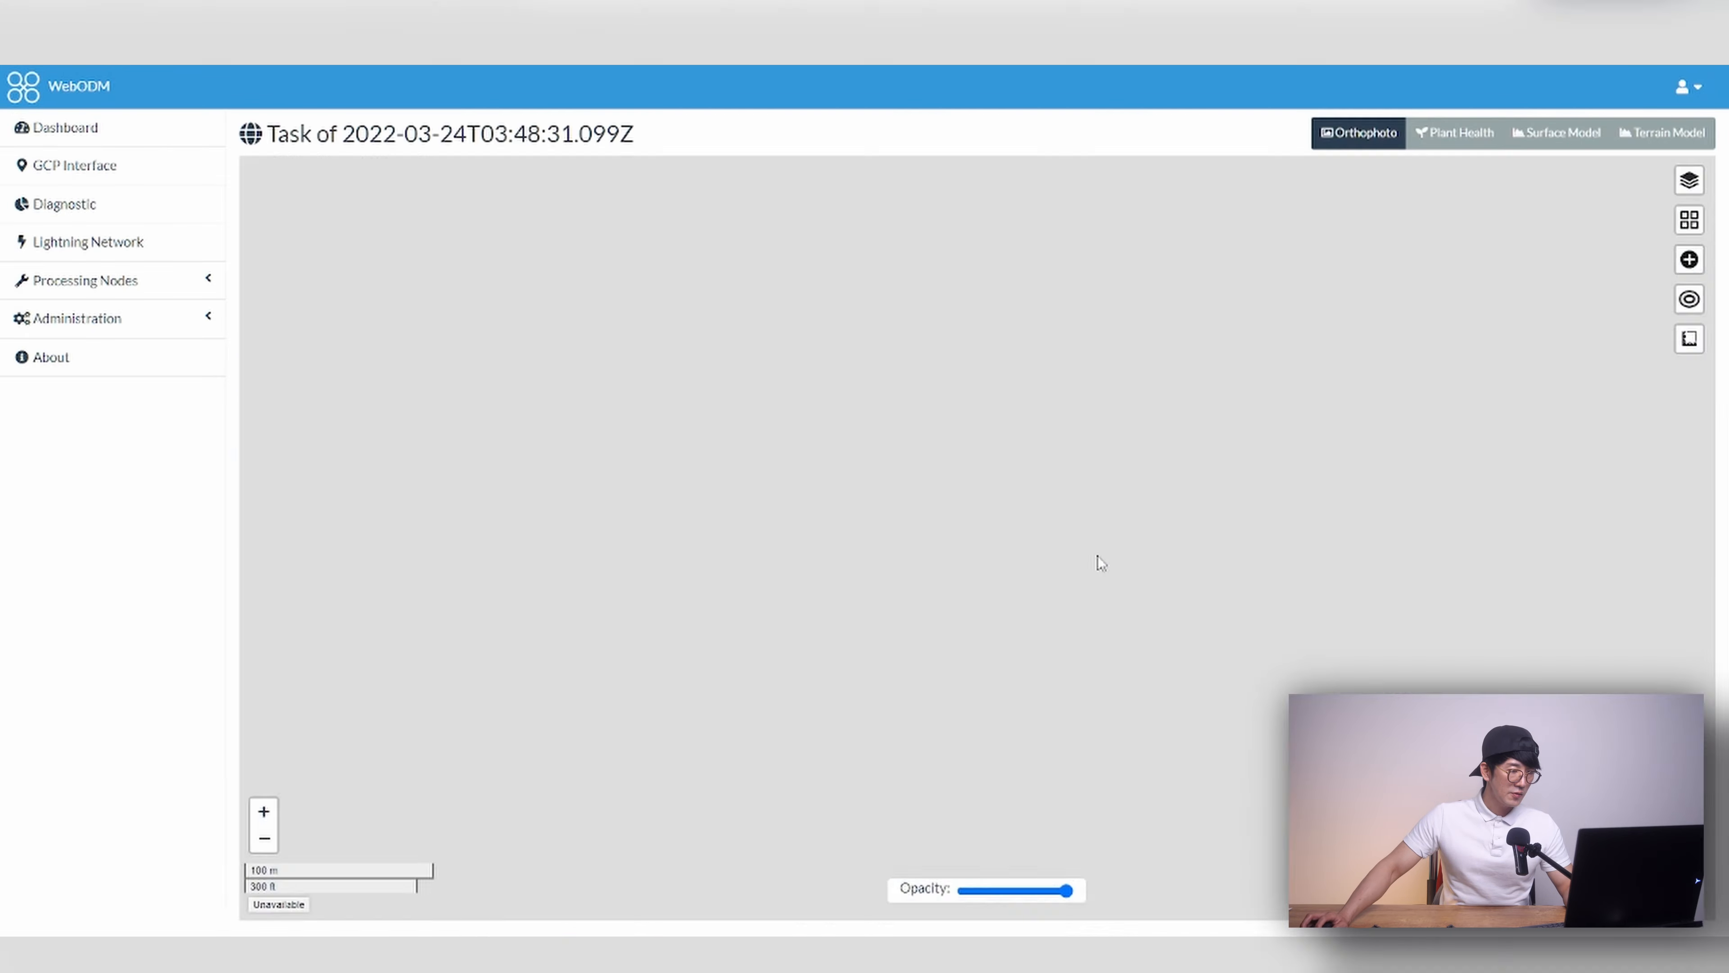
scroll(969, 560, "down", 3)
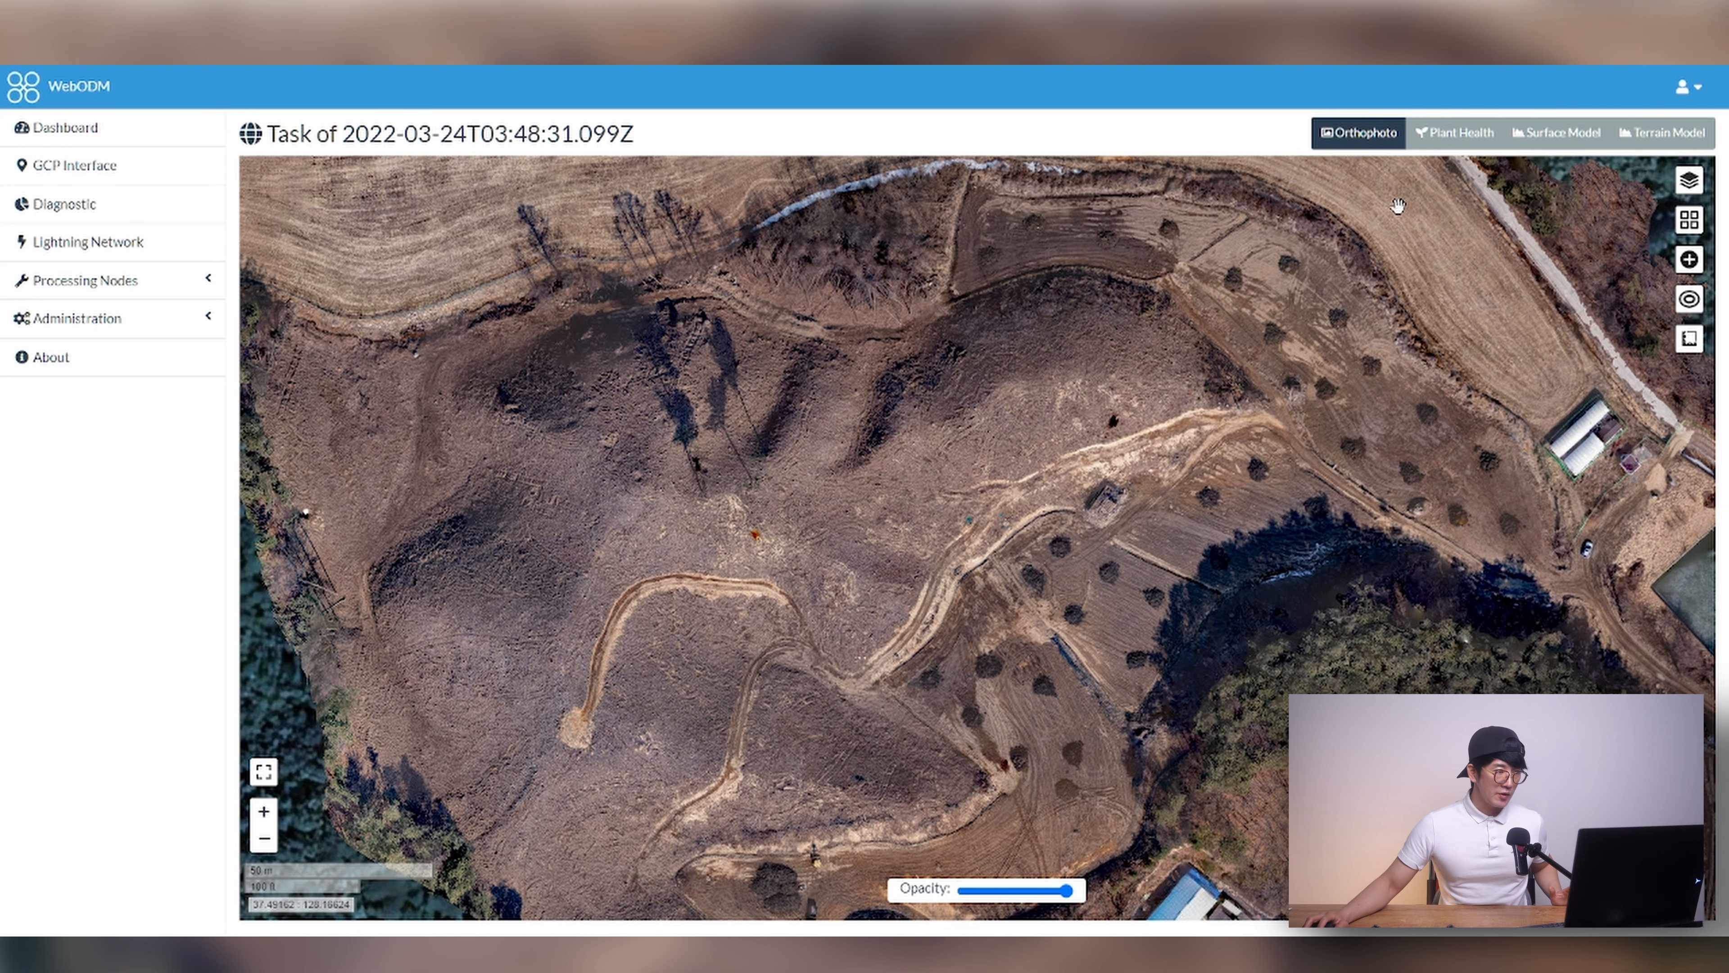
Step: Compare the map's Plant Health, Surface Model and Terrain Model layers for the hill site
left_click(1454, 134)
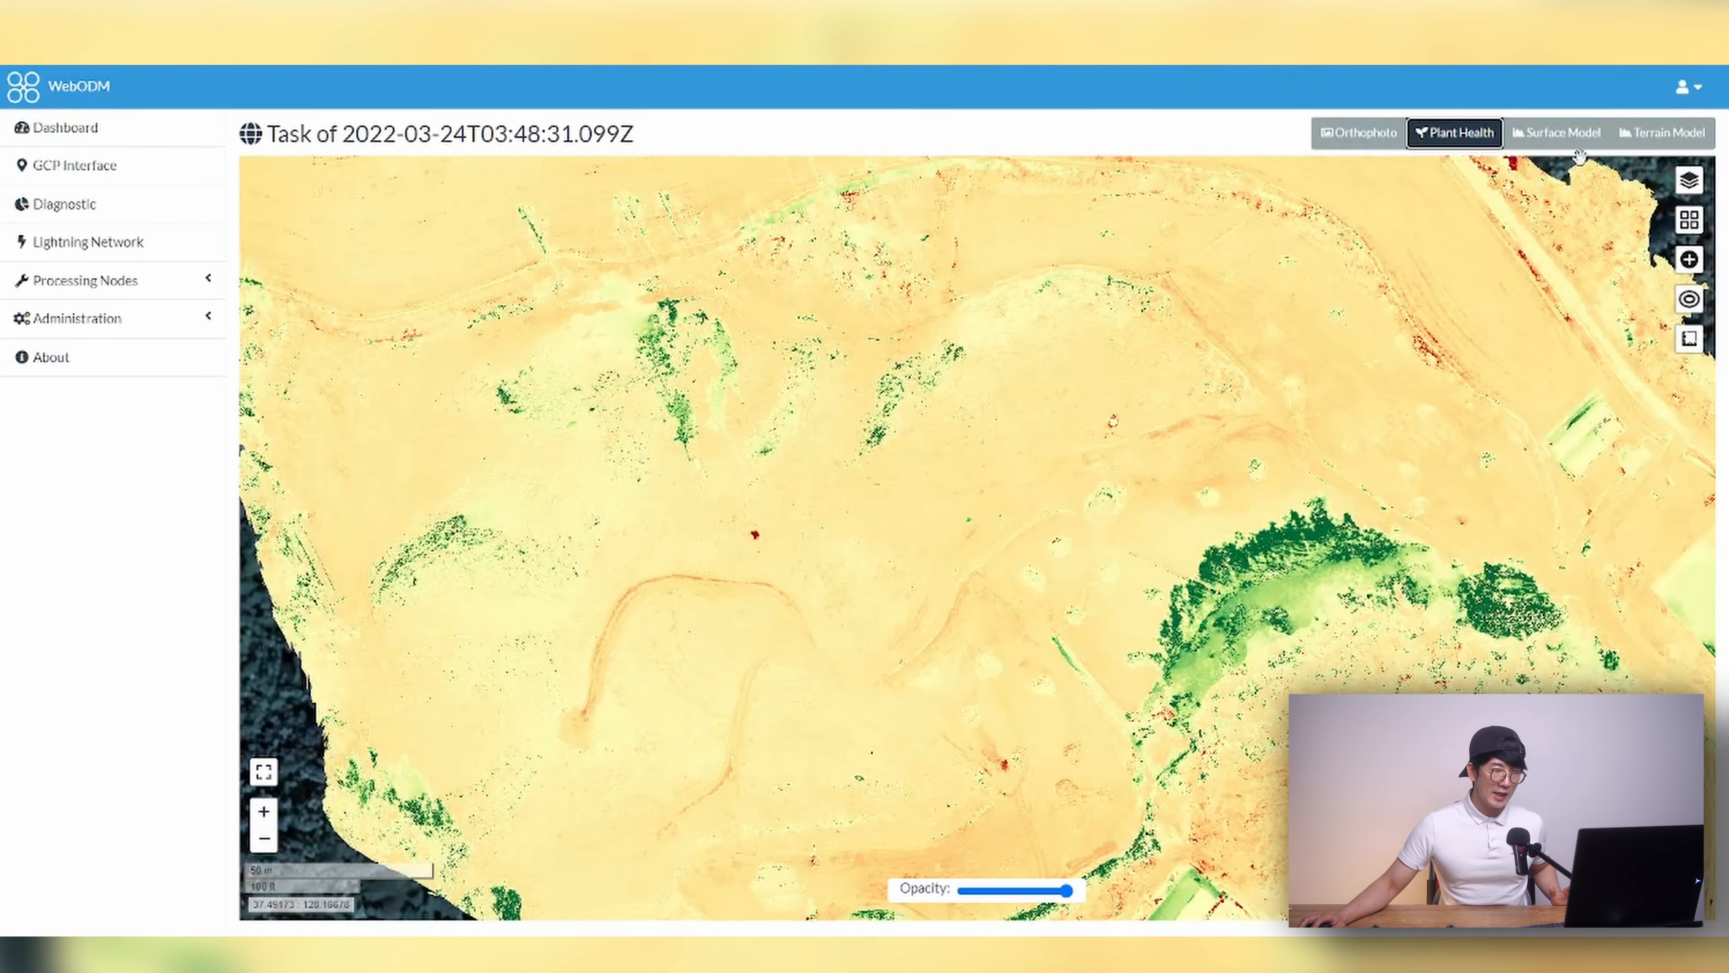
left_click(1558, 134)
left_click(1661, 134)
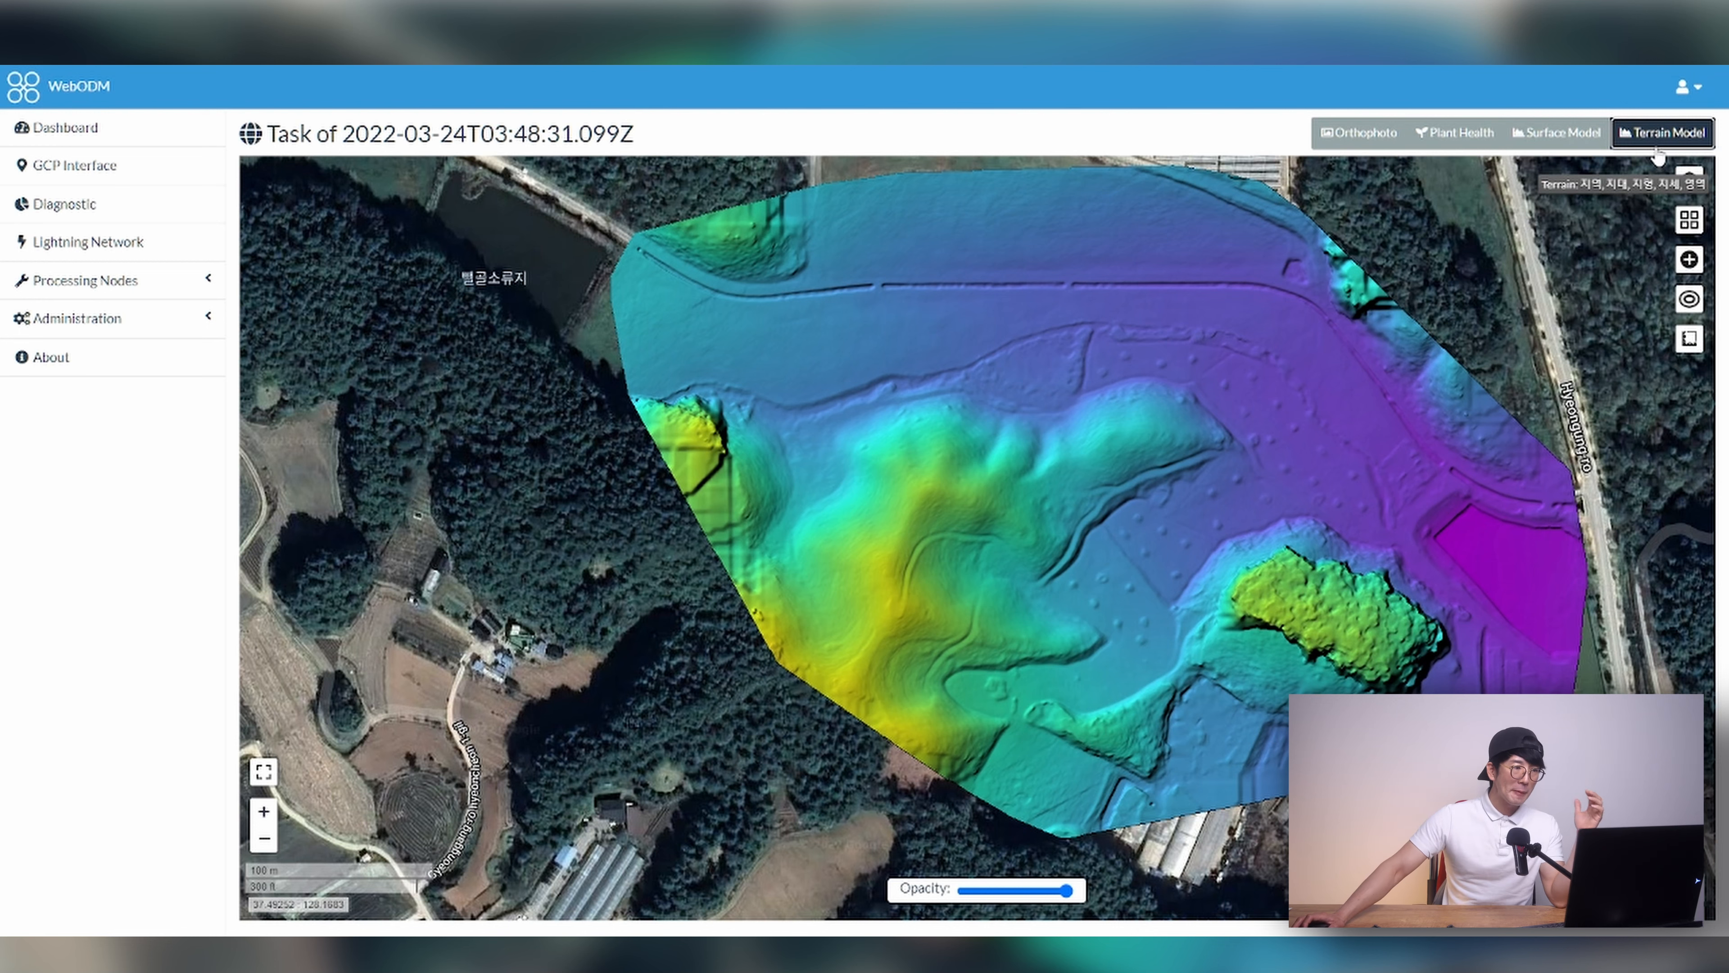
Step: Recheck the Surface Model, and show the Plant Health layer with its histogram range narrowed to about -0.59 to 0.37
left_click(1560, 139)
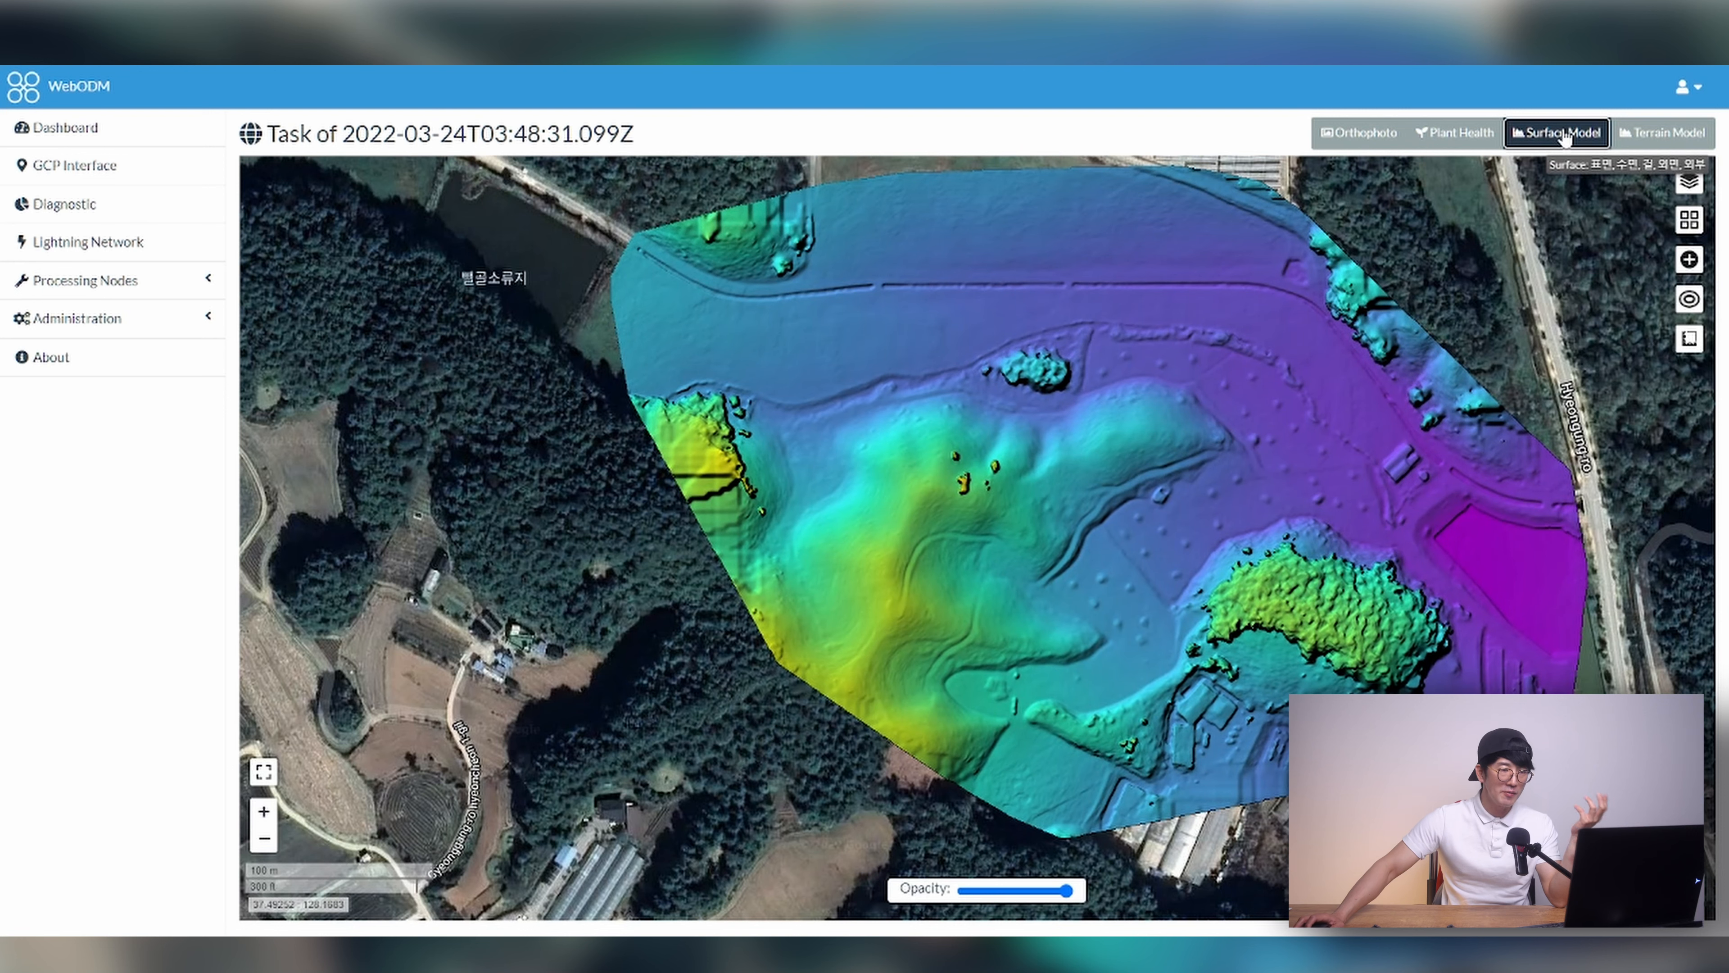
left_click(1455, 132)
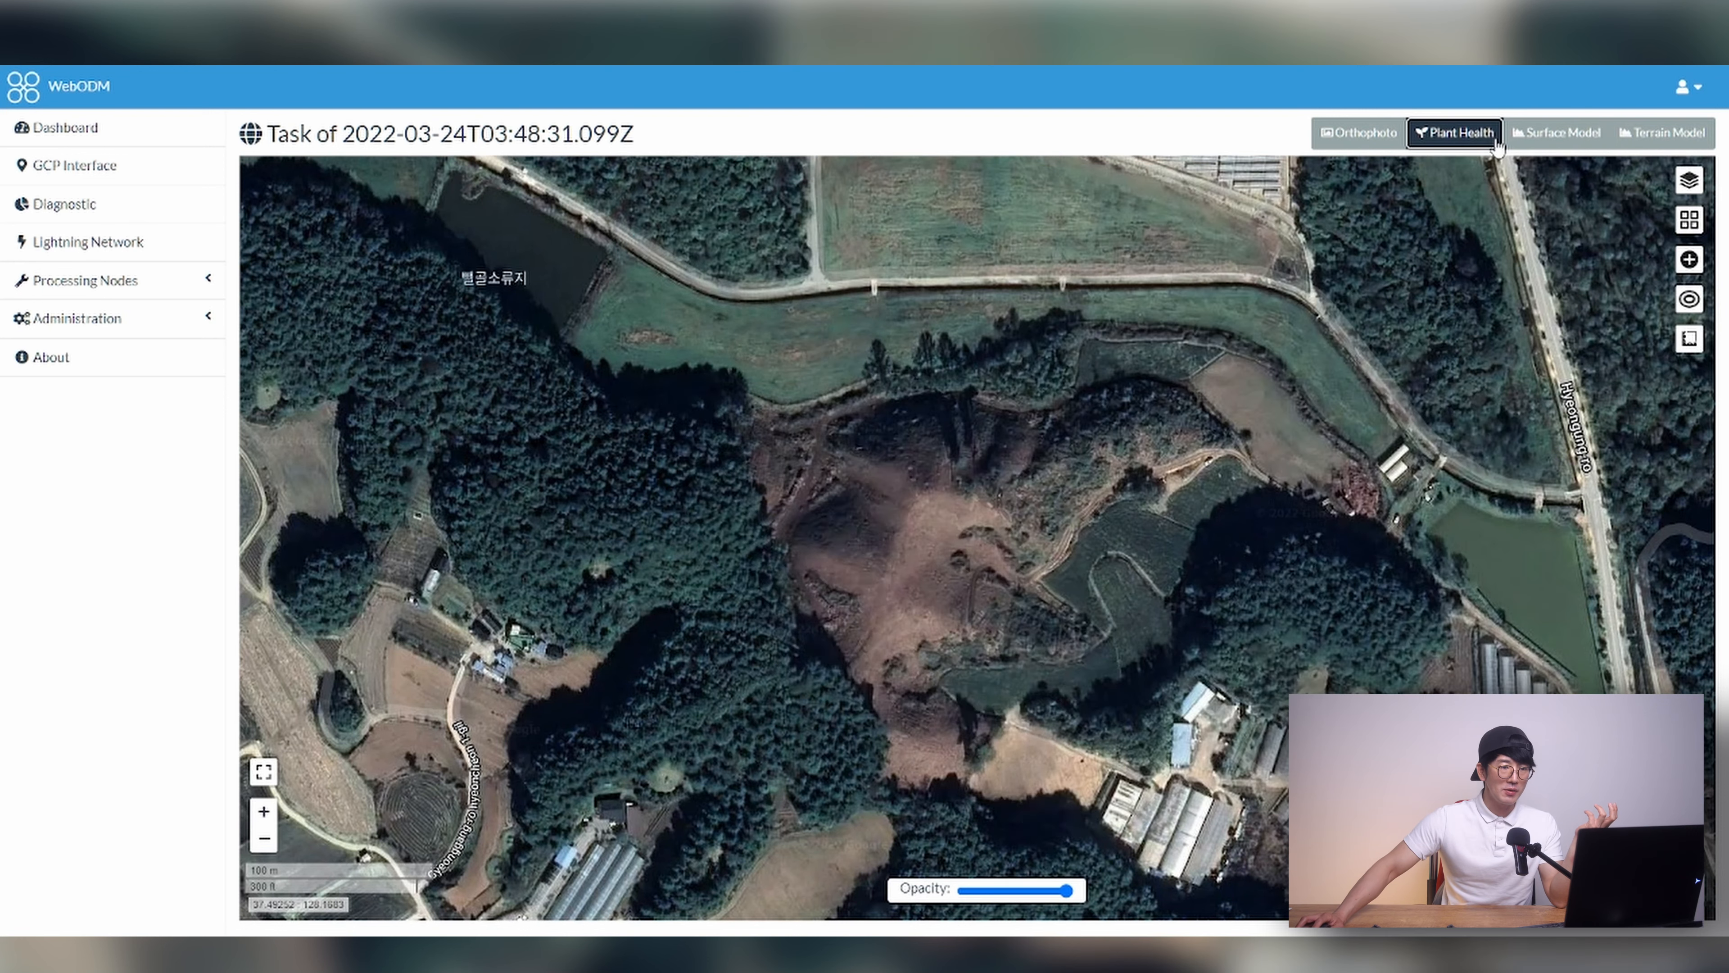
left_click(1691, 190)
left_click_drag(1450, 320, 1496, 327)
left_click_drag(1676, 320, 1610, 327)
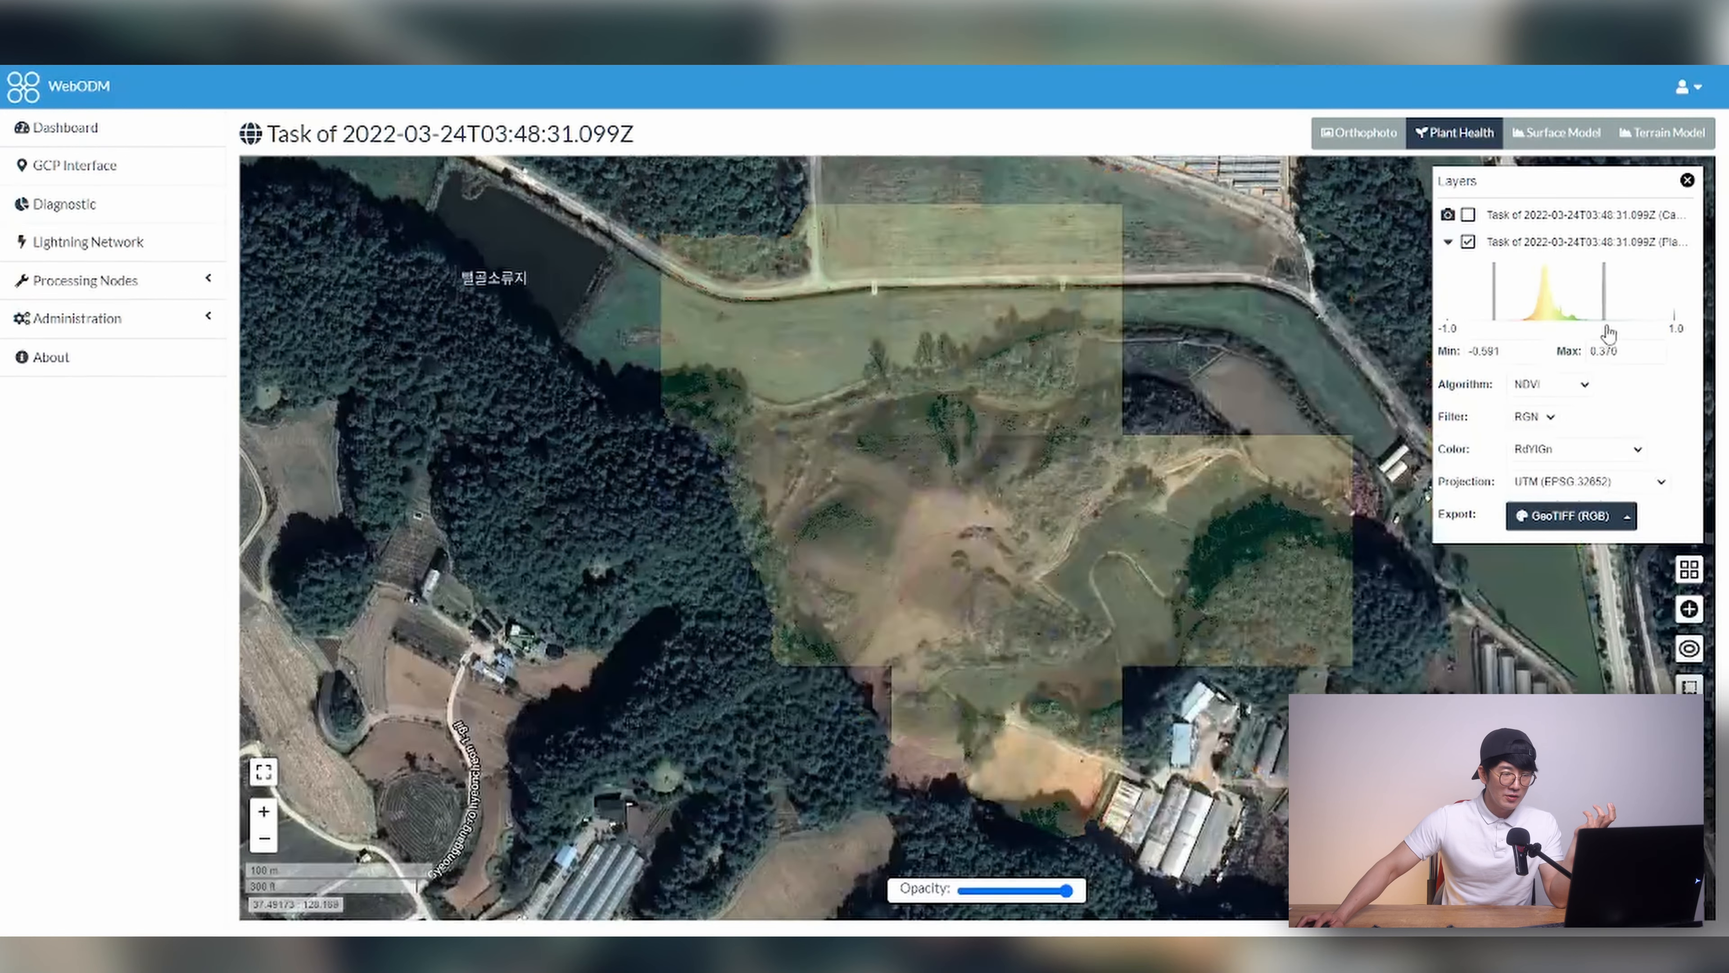
Step: Try the EXG algorithm on the Plant Health layer, and set it to GLI with the RdYlGn (Reverse) colors
left_click(1570, 393)
left_click(1555, 409)
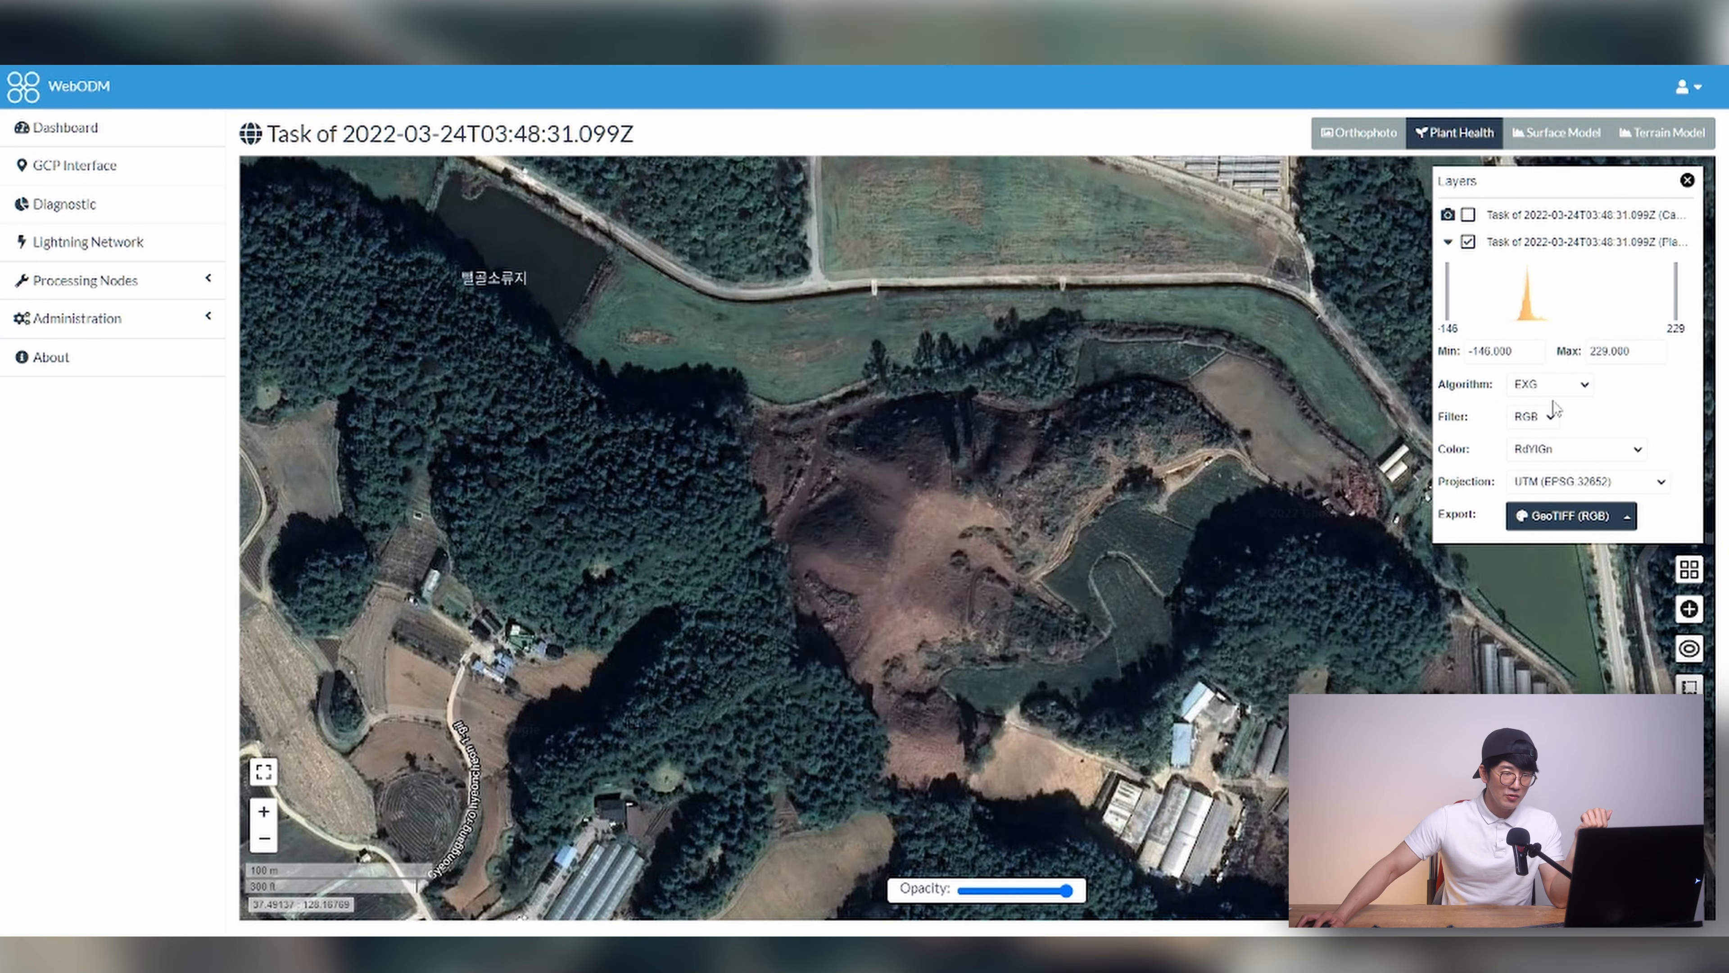
left_click(1551, 384)
left_click(1536, 525)
left_click(1545, 449)
left_click(1558, 497)
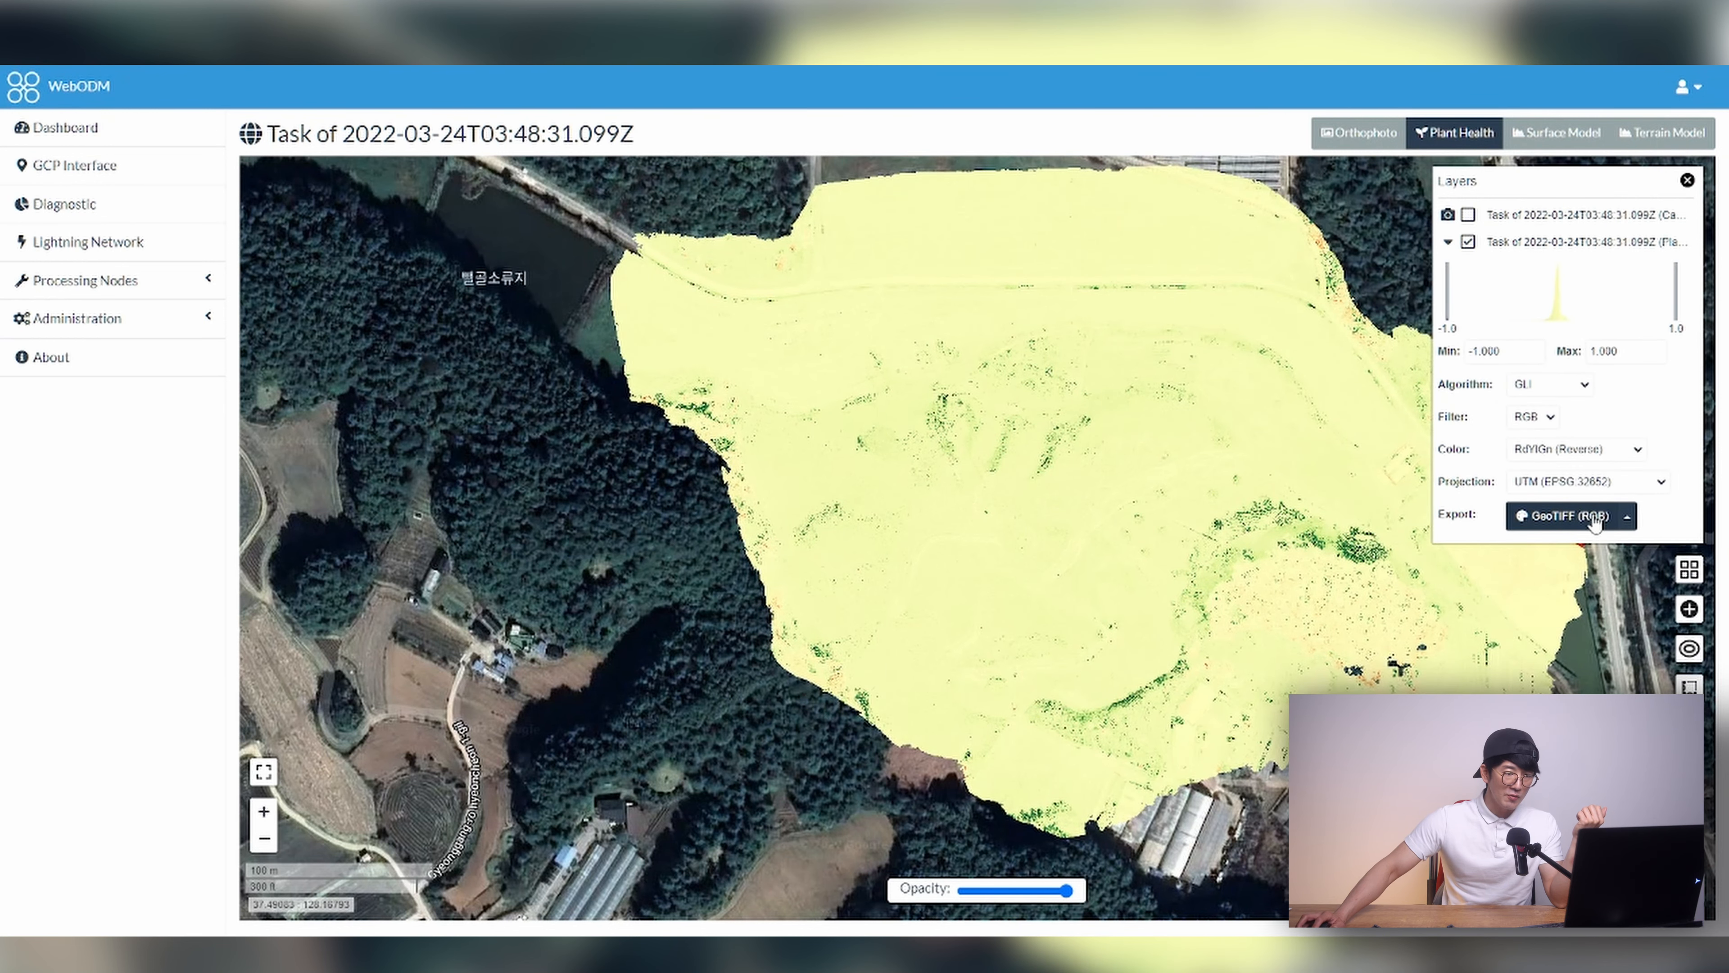
Step: Return the map to the Orthophoto layer and close its layer settings
left_click(1359, 132)
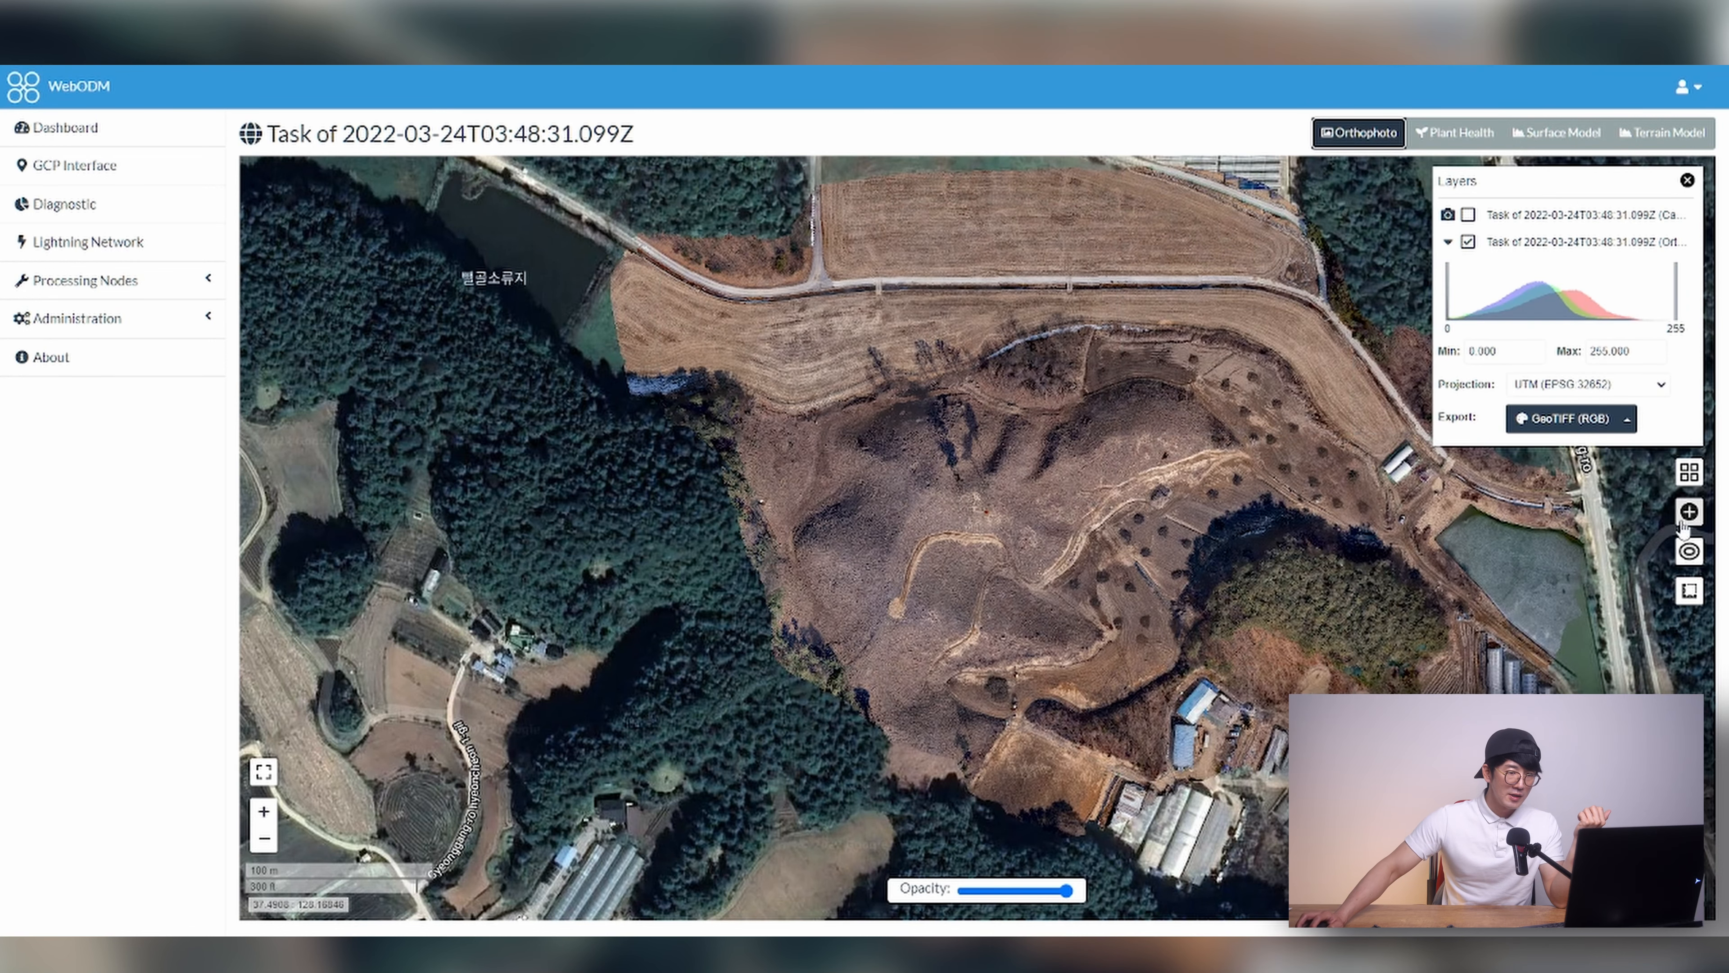
left_click(1384, 276)
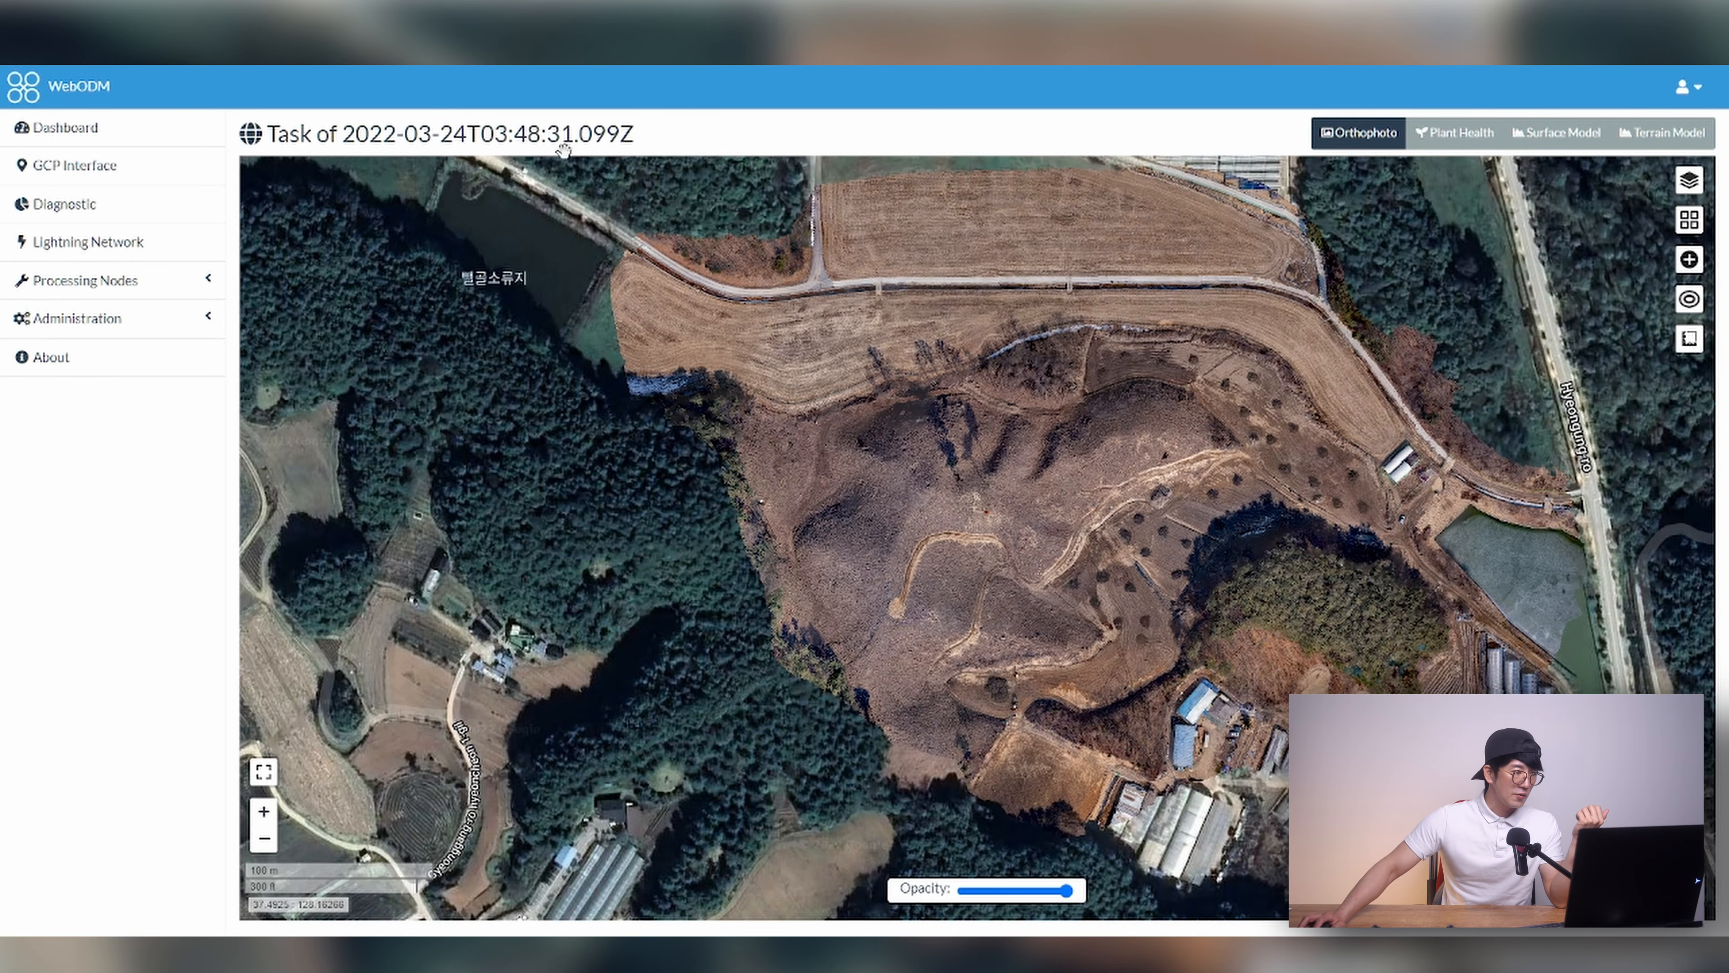
Step: Review the DN project's 310-image task on the dashboard and the list of assets it offers for download
left_click(133, 132)
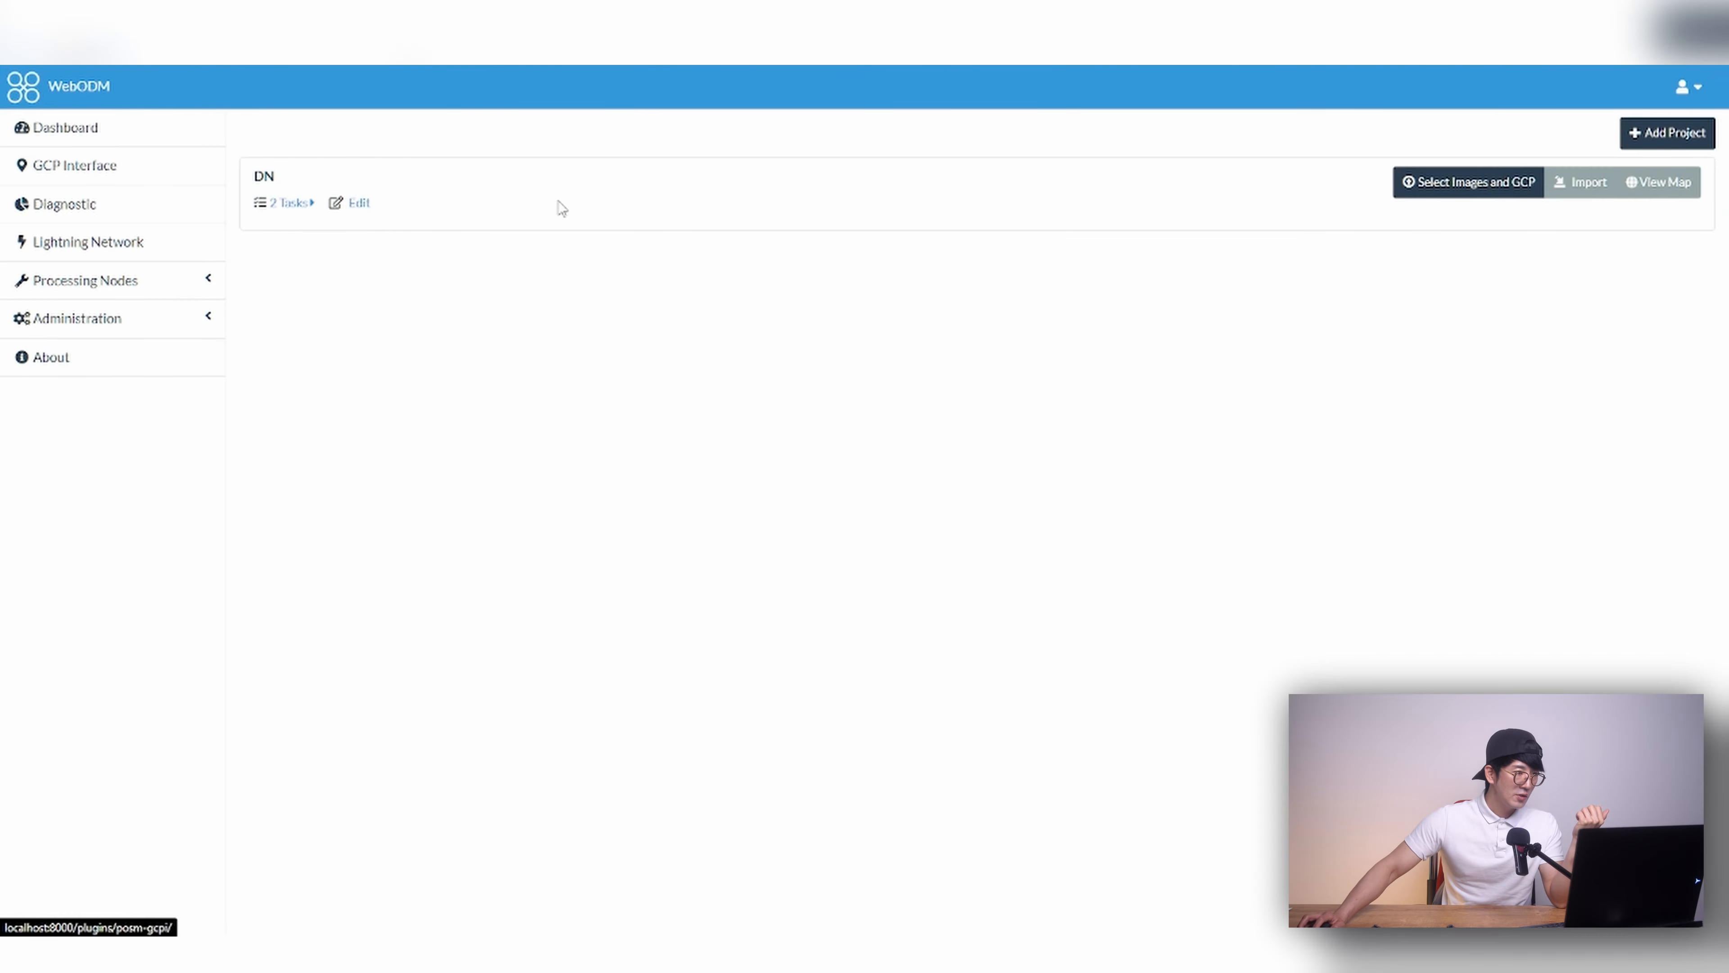
left_click(288, 202)
left_click(308, 274)
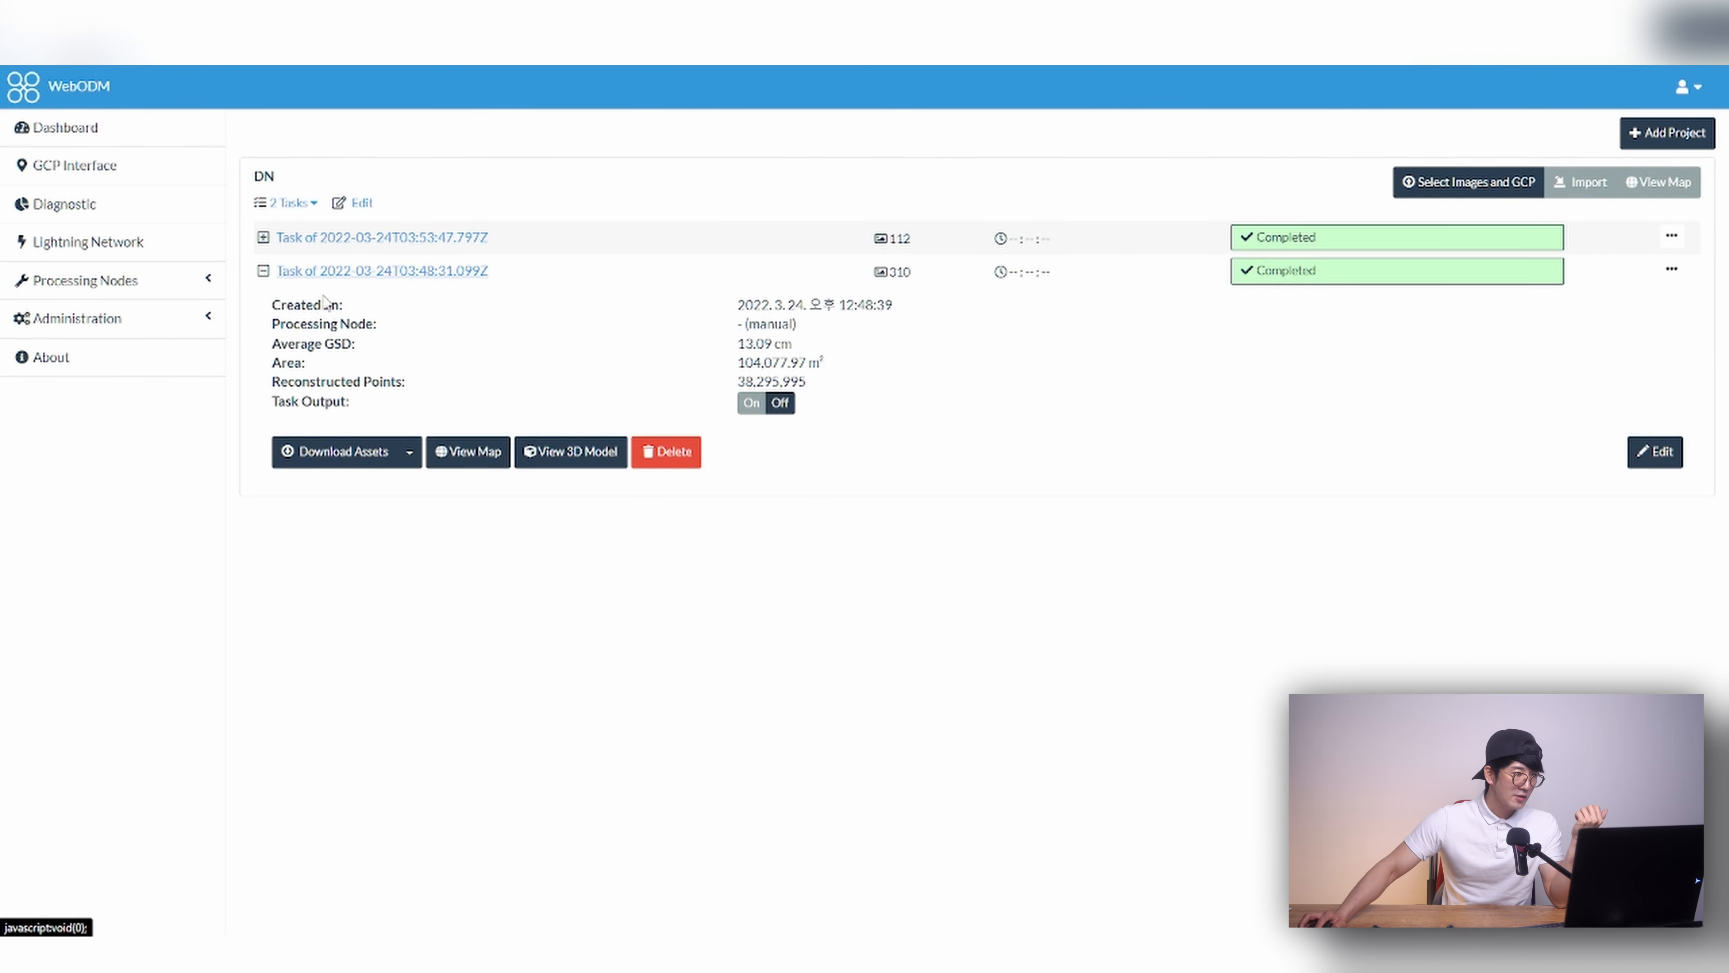
left_click(409, 457)
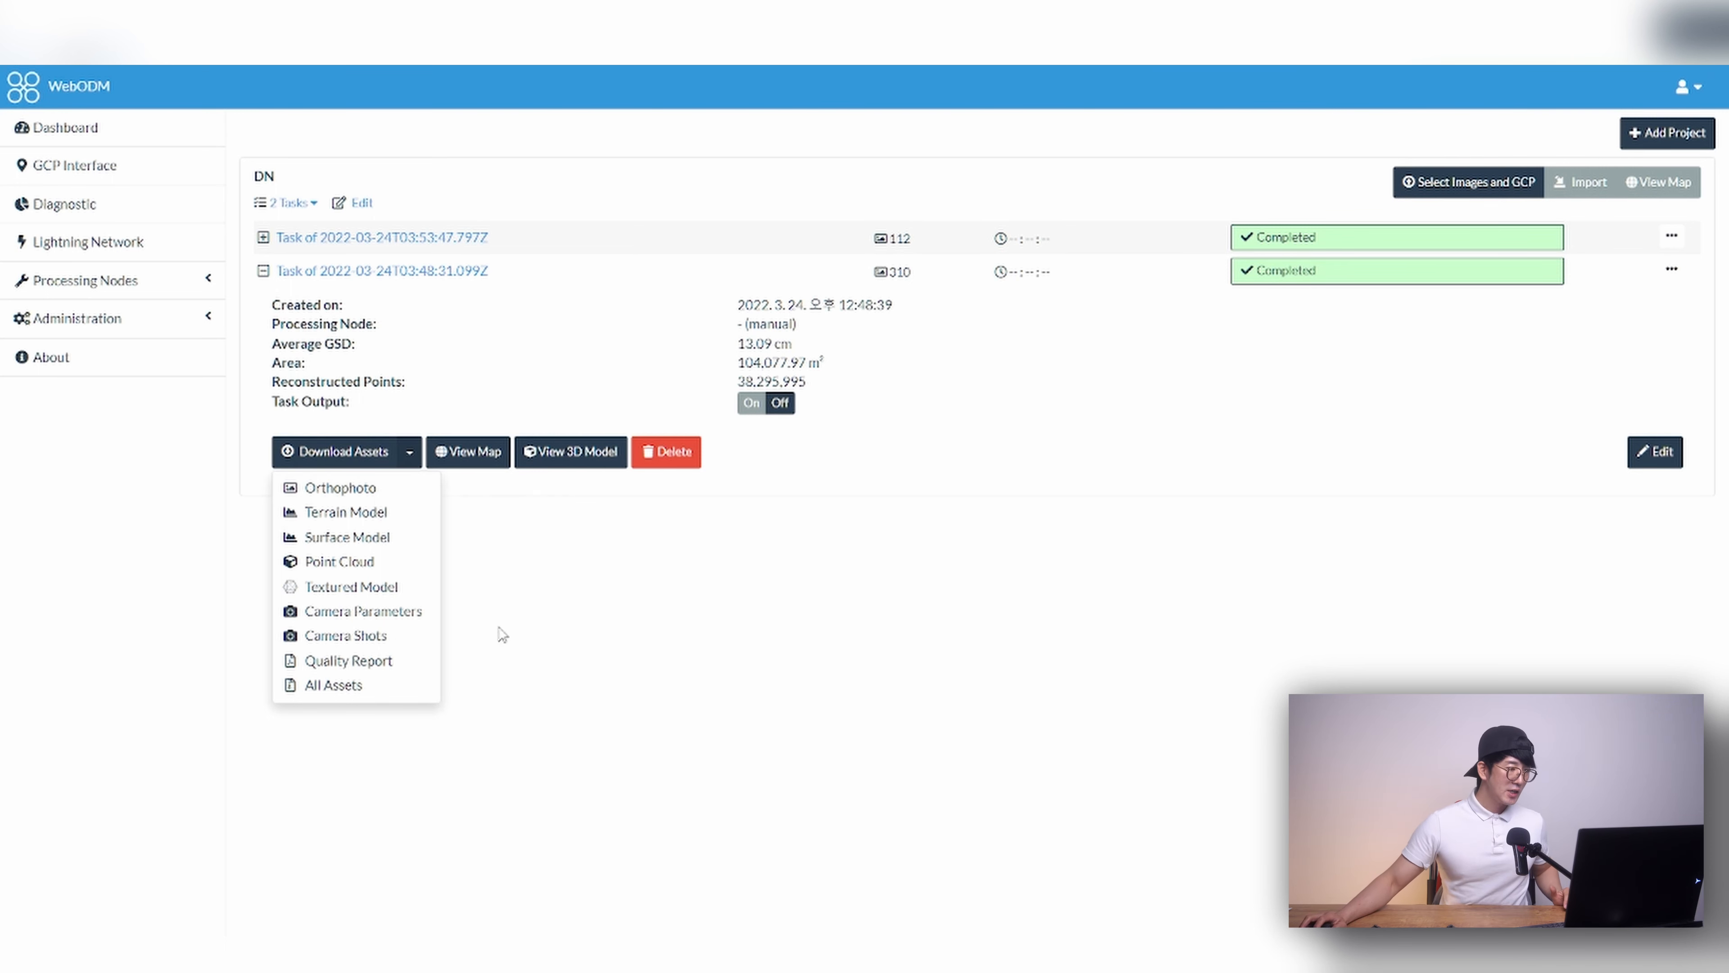
left_click(1122, 461)
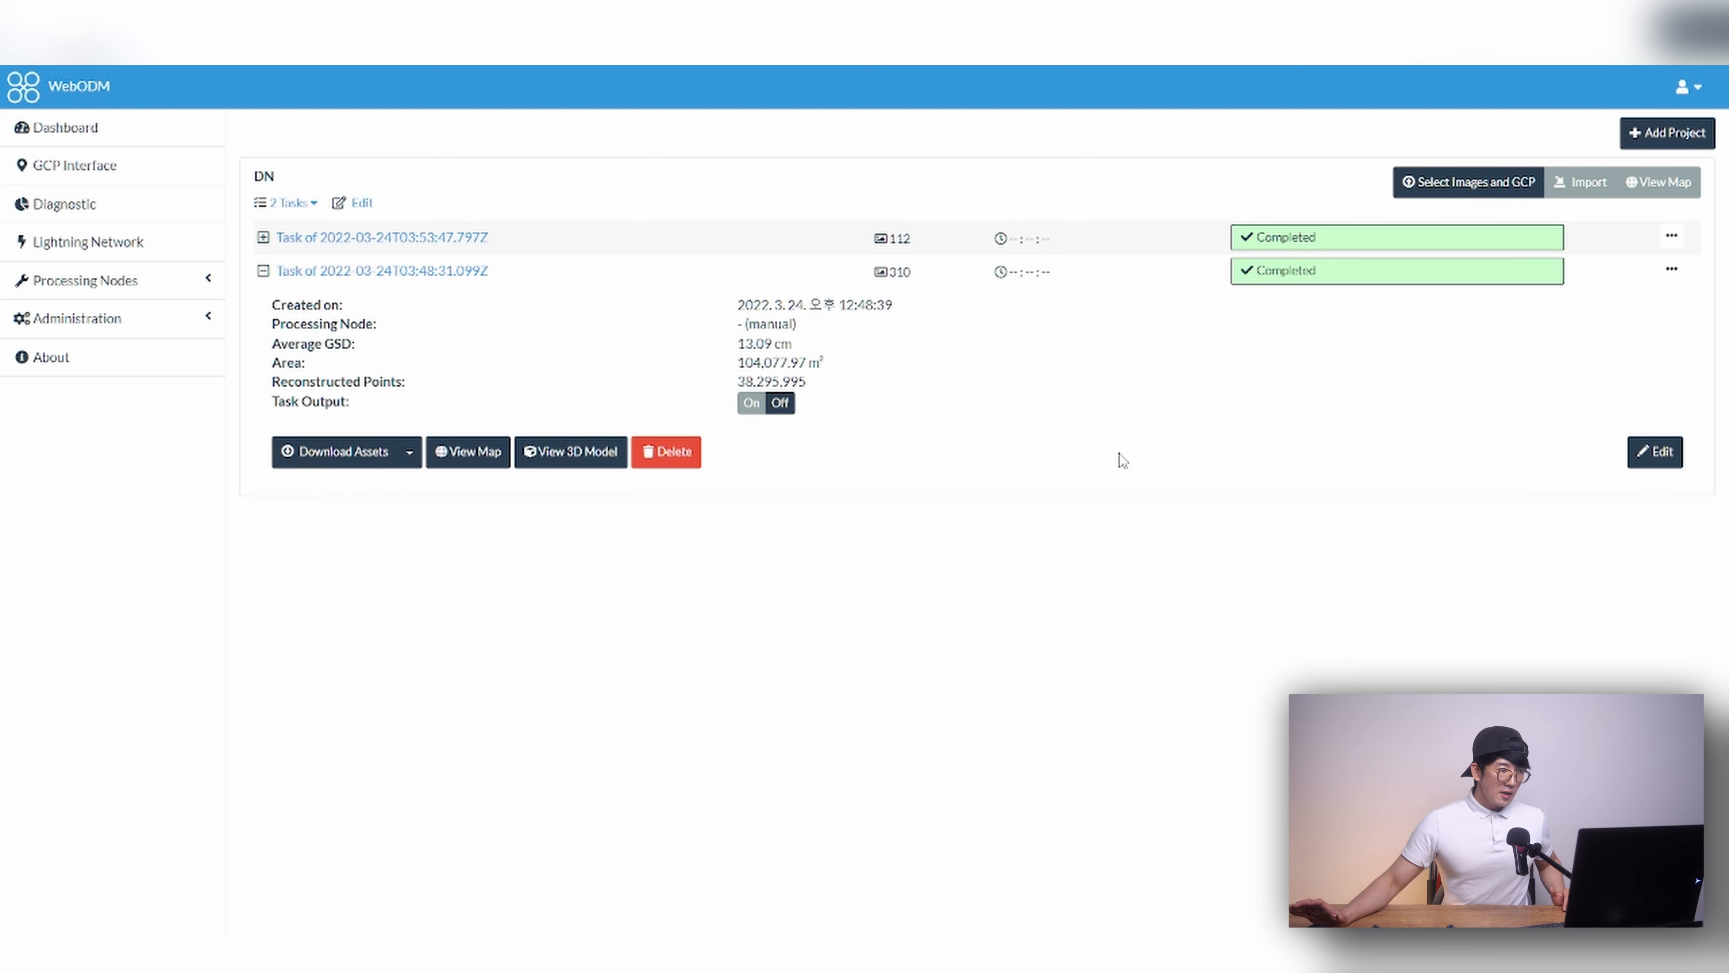